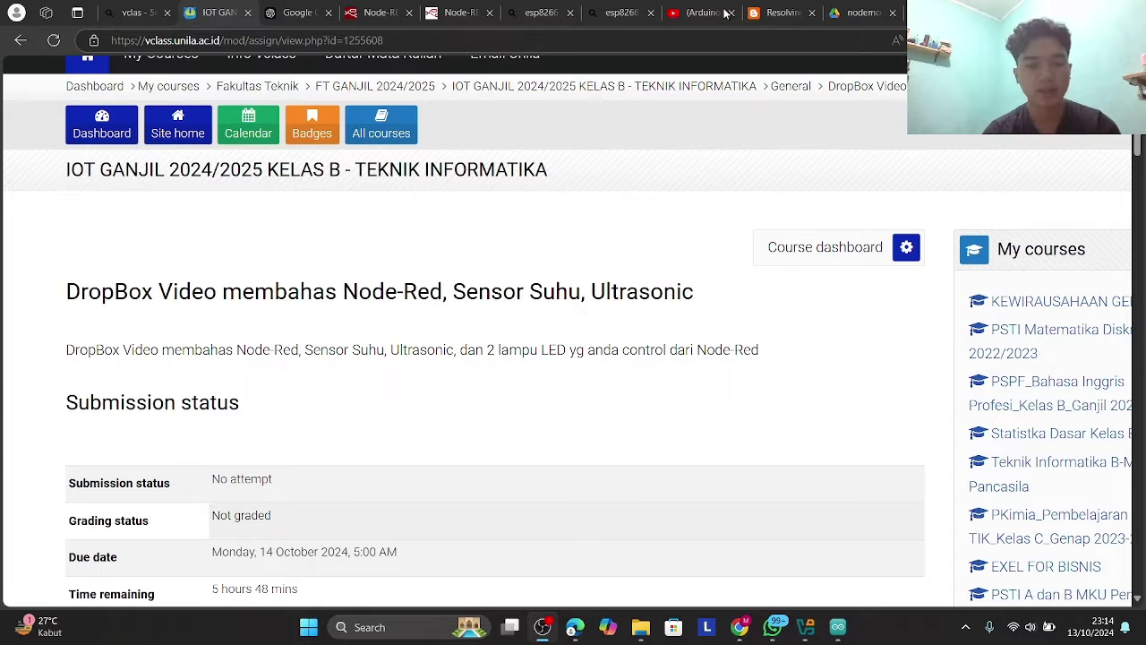
- View the ESP8266 breadboard photo full screen in WhatsApp, zoom in and out, then return to the browser
{"action": "mouse_move", "coordinate": [771, 630]}
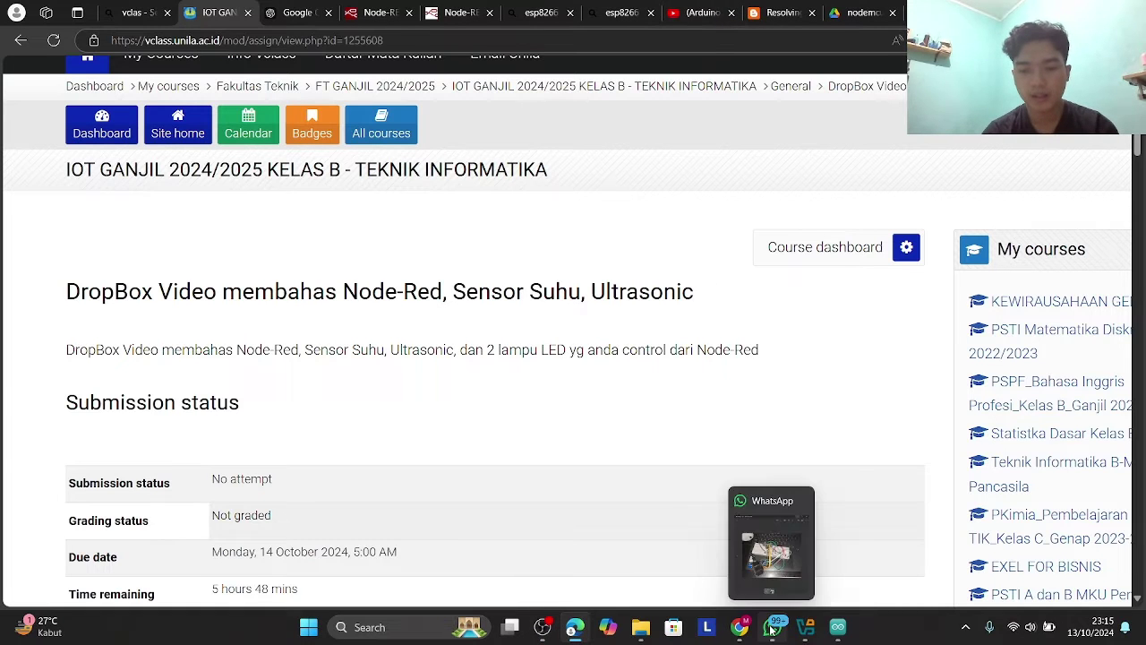
{"action": "left_click", "coordinate": [771, 549]}
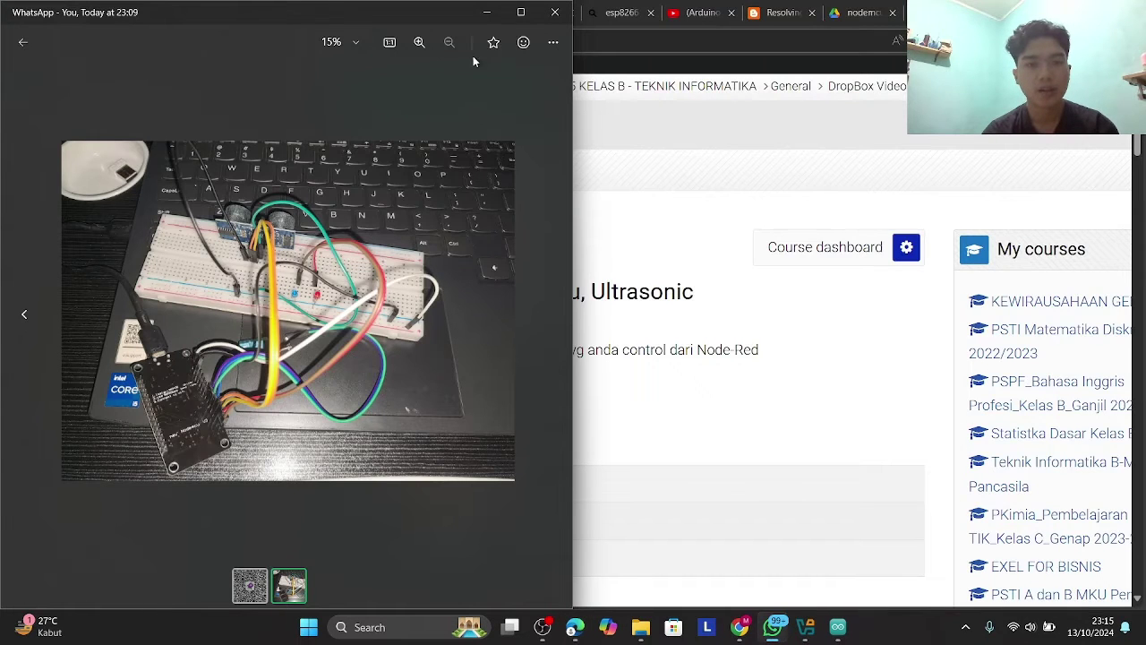
{"action": "left_click", "coordinate": [520, 11]}
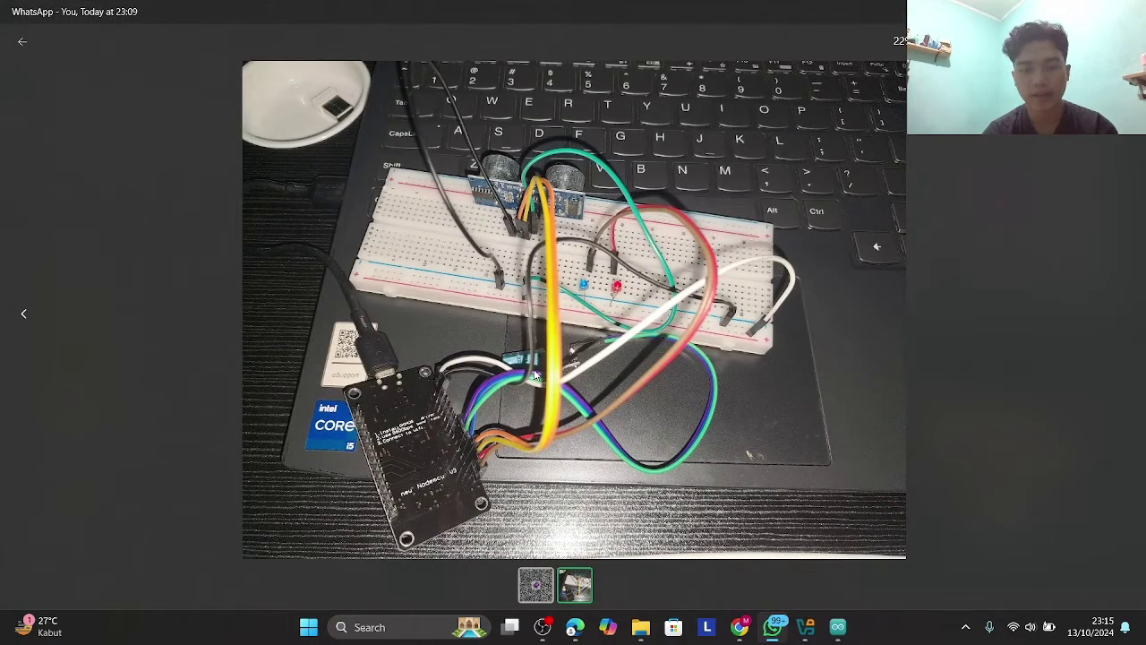
{"action": "scroll", "coordinate": [633, 207], "scroll_direction": "up", "scroll_amount": 3}
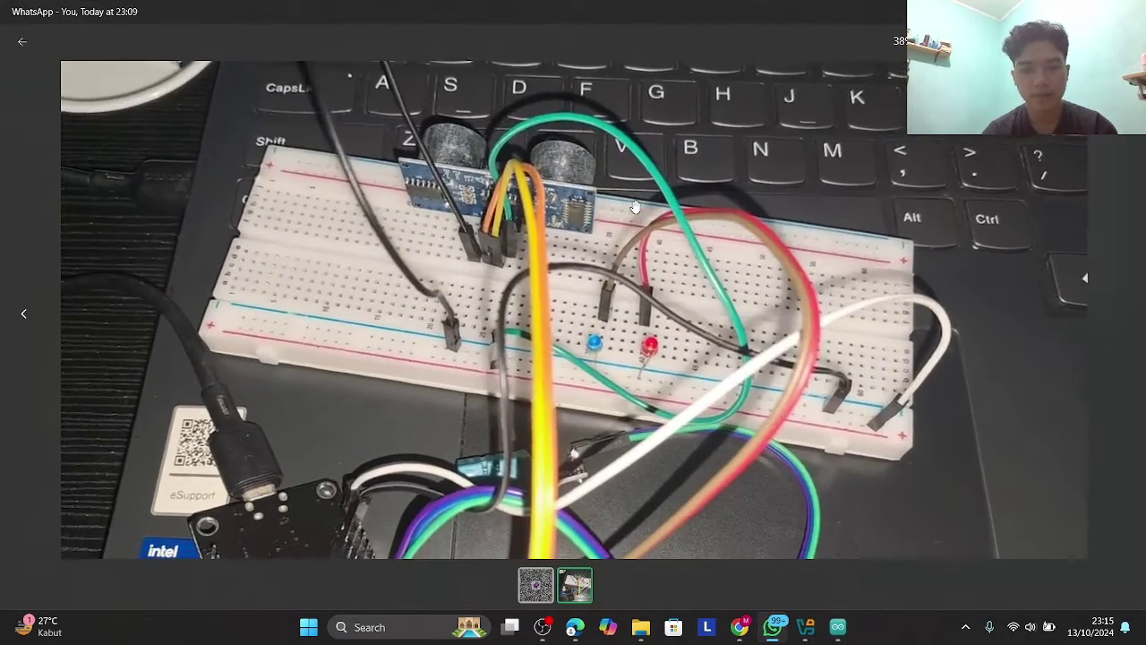
{"action": "scroll", "coordinate": [634, 207], "scroll_direction": "down", "scroll_amount": 3}
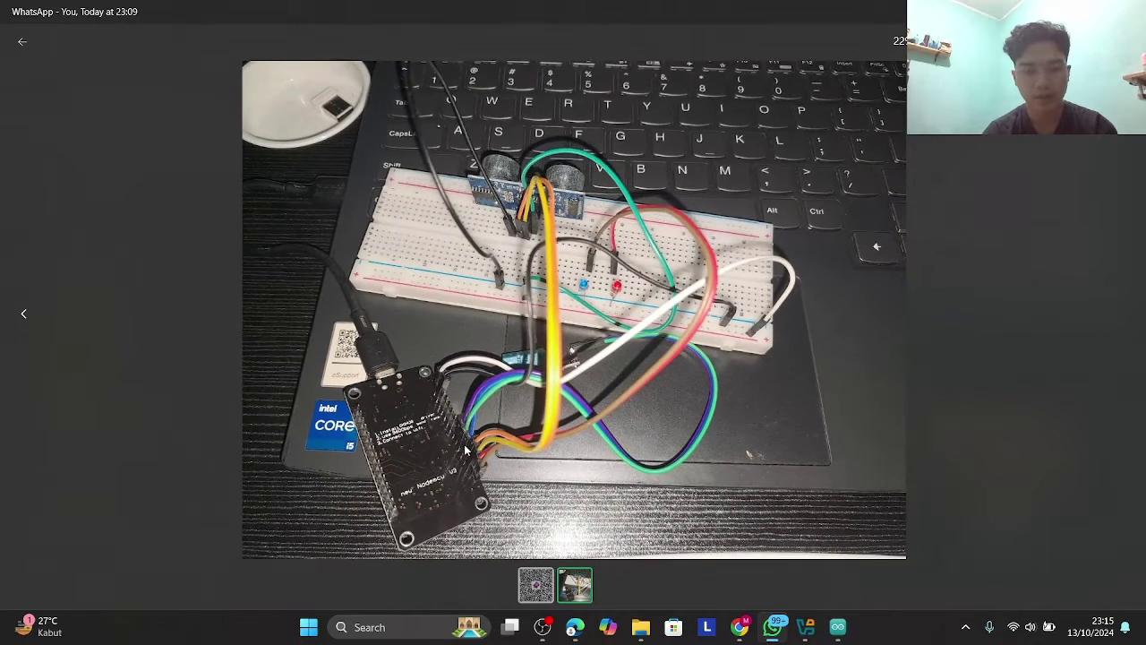
{"action": "scroll", "coordinate": [465, 451], "scroll_direction": "up", "scroll_amount": 1}
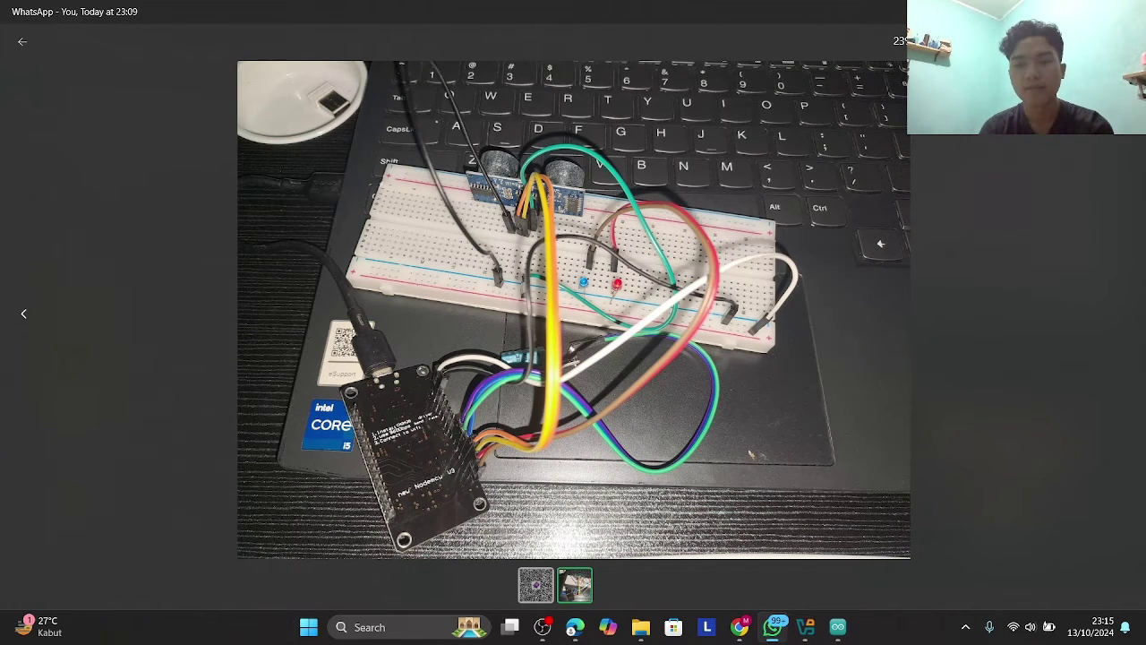
{"action": "left_click", "coordinate": [773, 629]}
- Launch Oracle VirtualBox through a 'virt' search and start the NodeRED virtual machine
{"action": "mouse_move", "coordinate": [796, 632]}
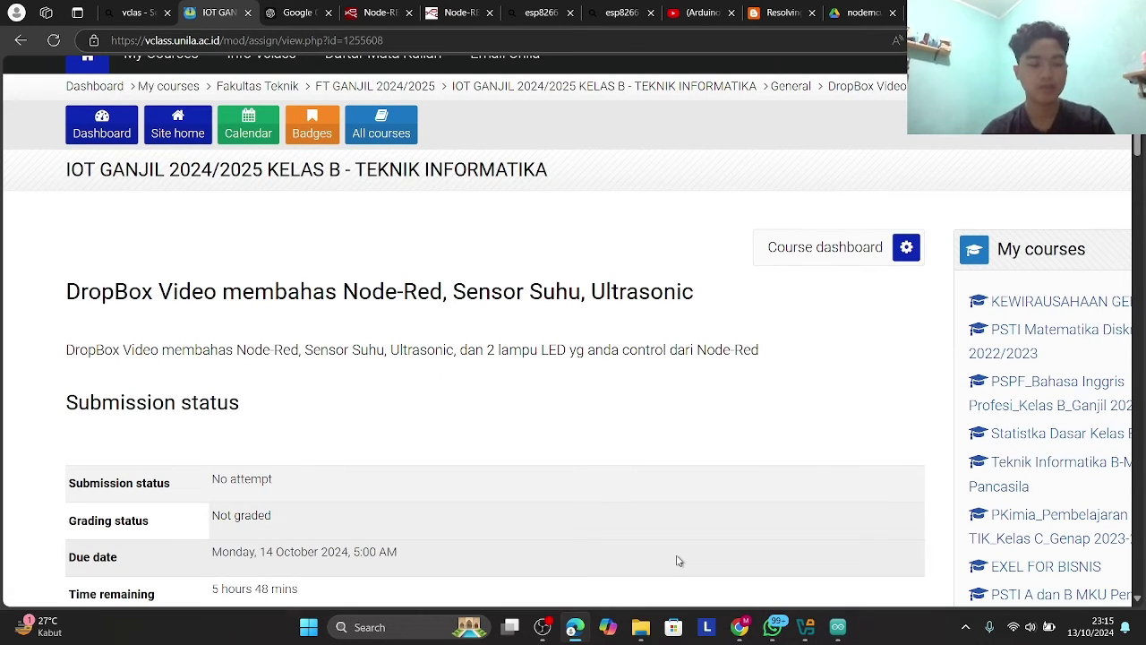
{"action": "key", "text": "super"}
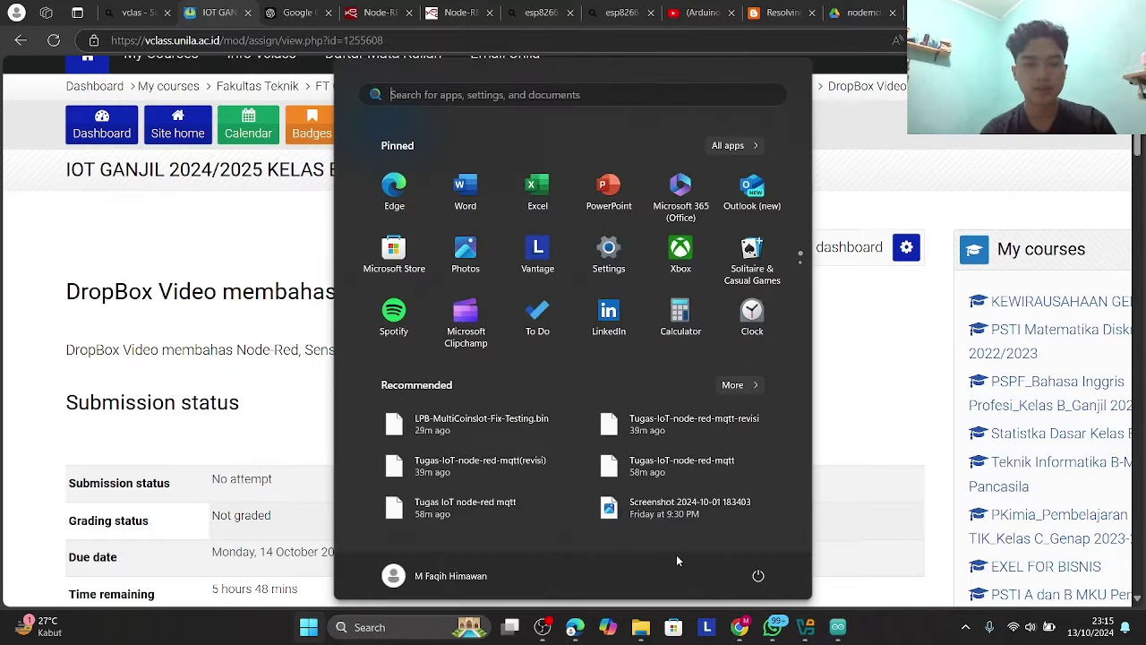
{"action": "type", "text": "vm"}
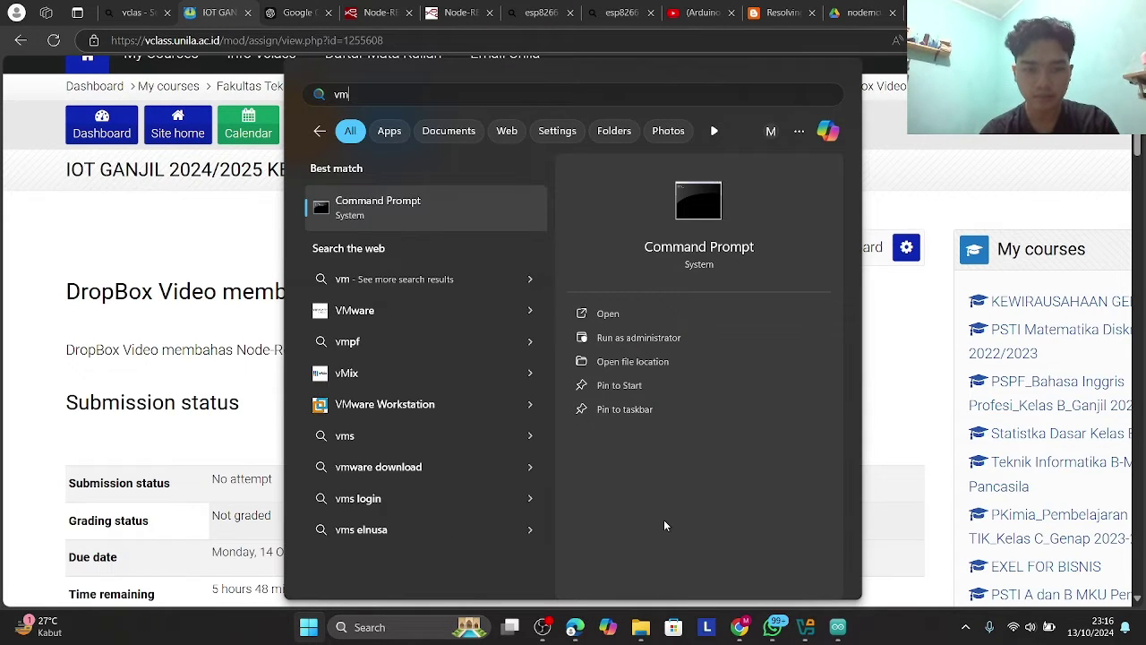
{"action": "key", "text": "BackSpace"}
{"action": "type", "text": "irt"}
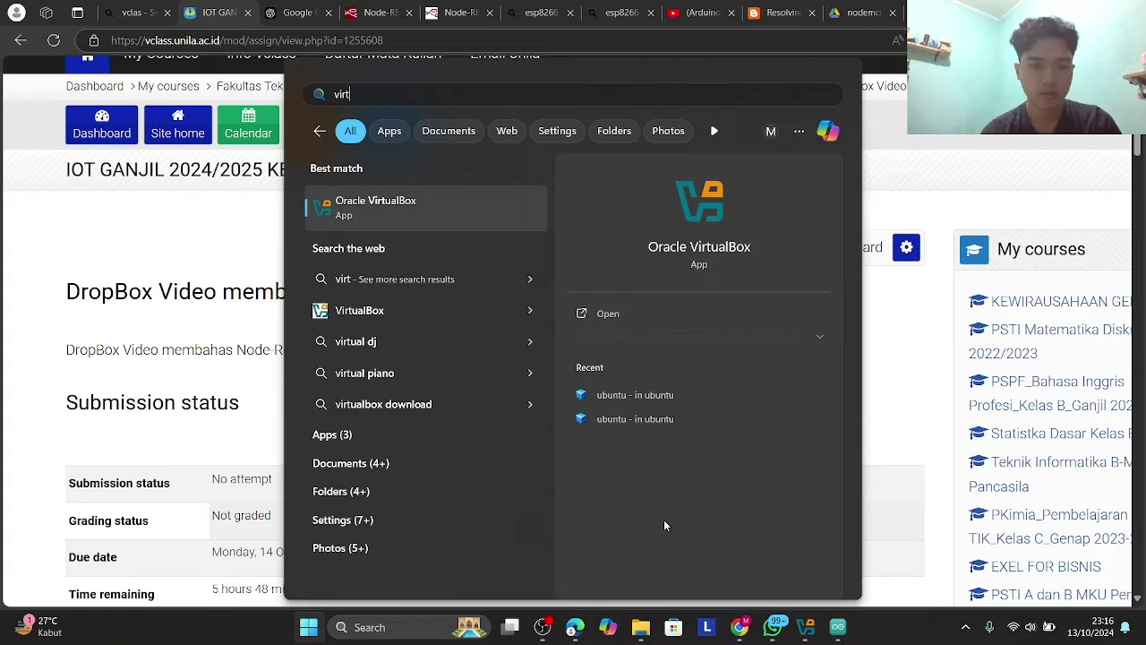
{"action": "key", "text": "Return"}
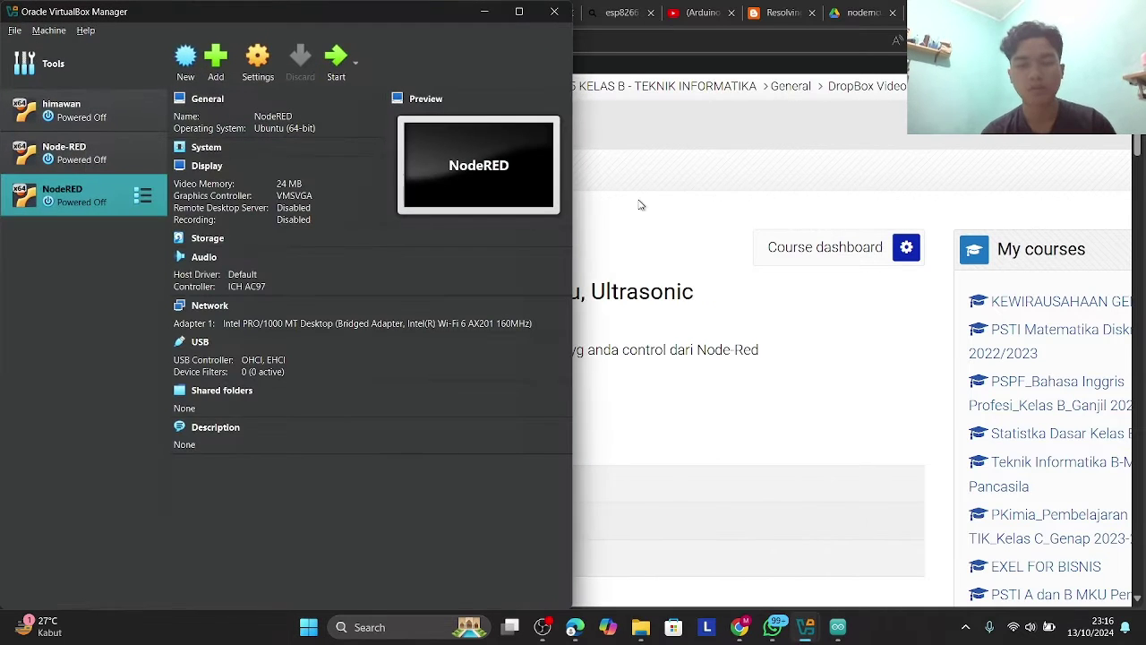
{"action": "left_click", "coordinate": [523, 15]}
{"action": "left_click", "coordinate": [502, 55]}
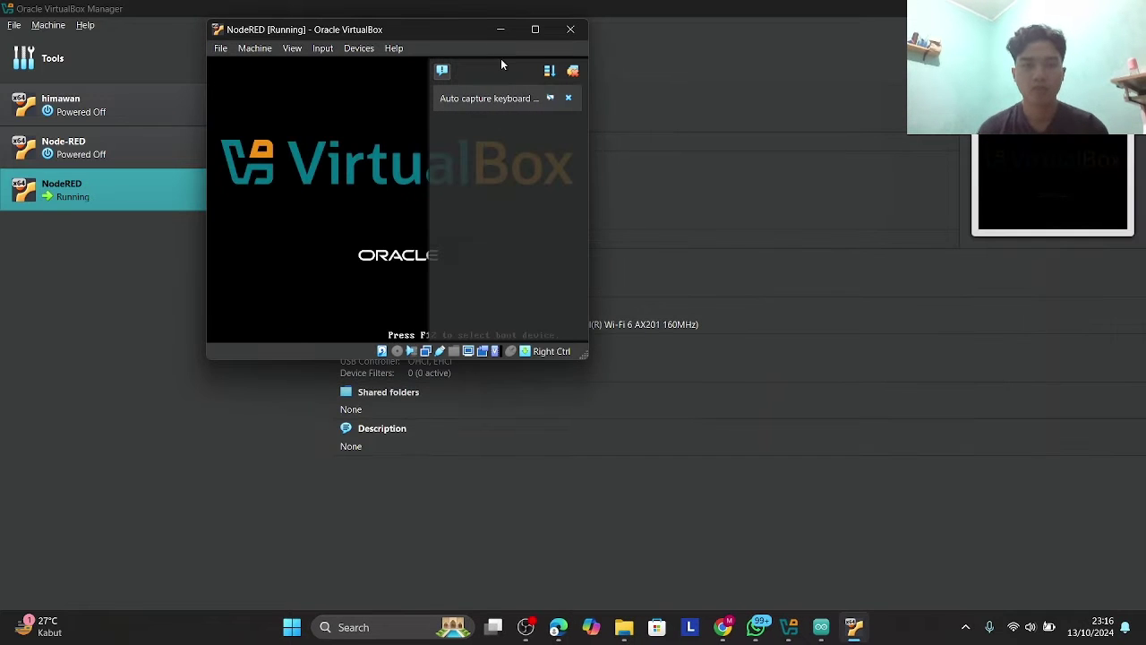
- Maximize the NodeRED VM window and log in to Ubuntu with the username and password
{"action": "left_click", "coordinate": [540, 29]}
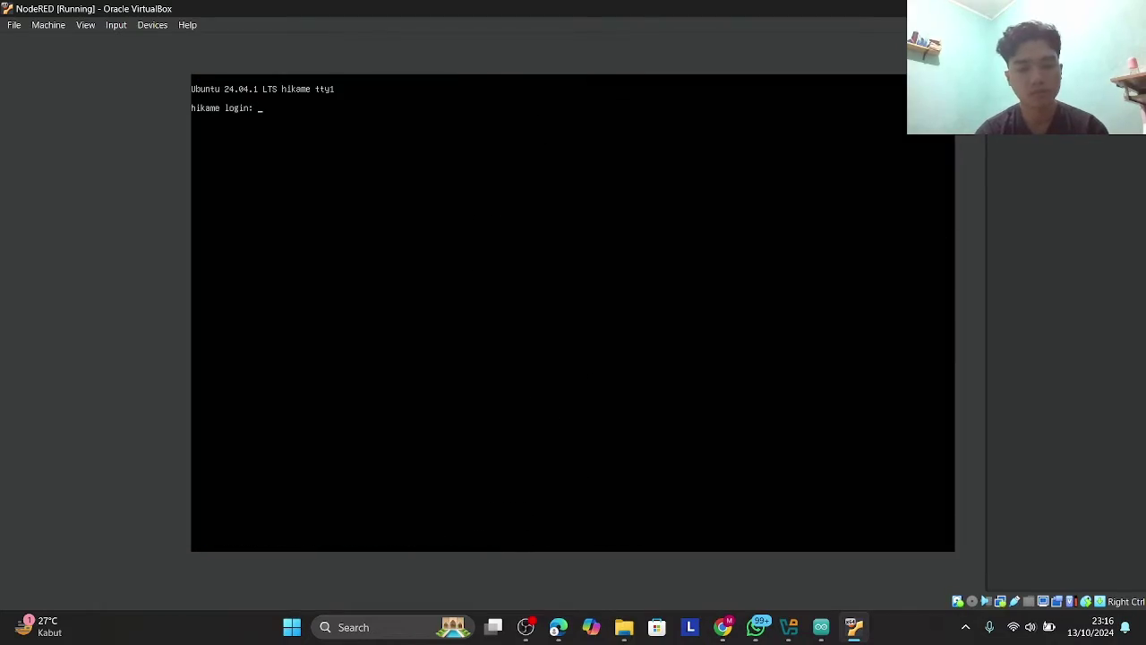
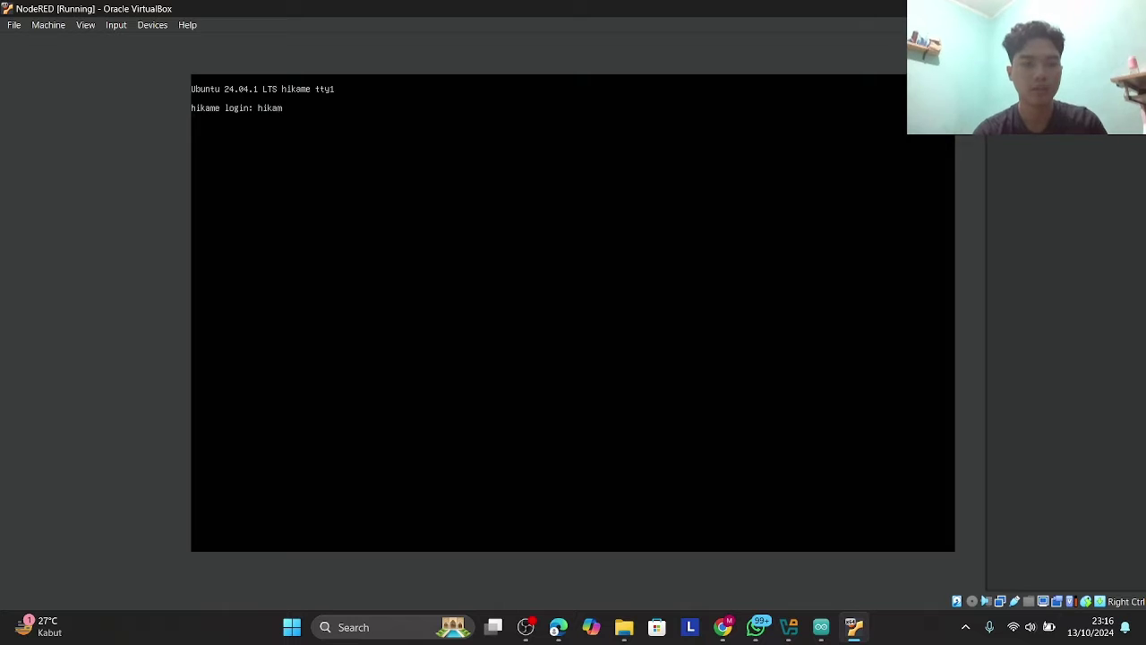
{"action": "key", "text": "Return"}
{"action": "key", "text": "Return"}
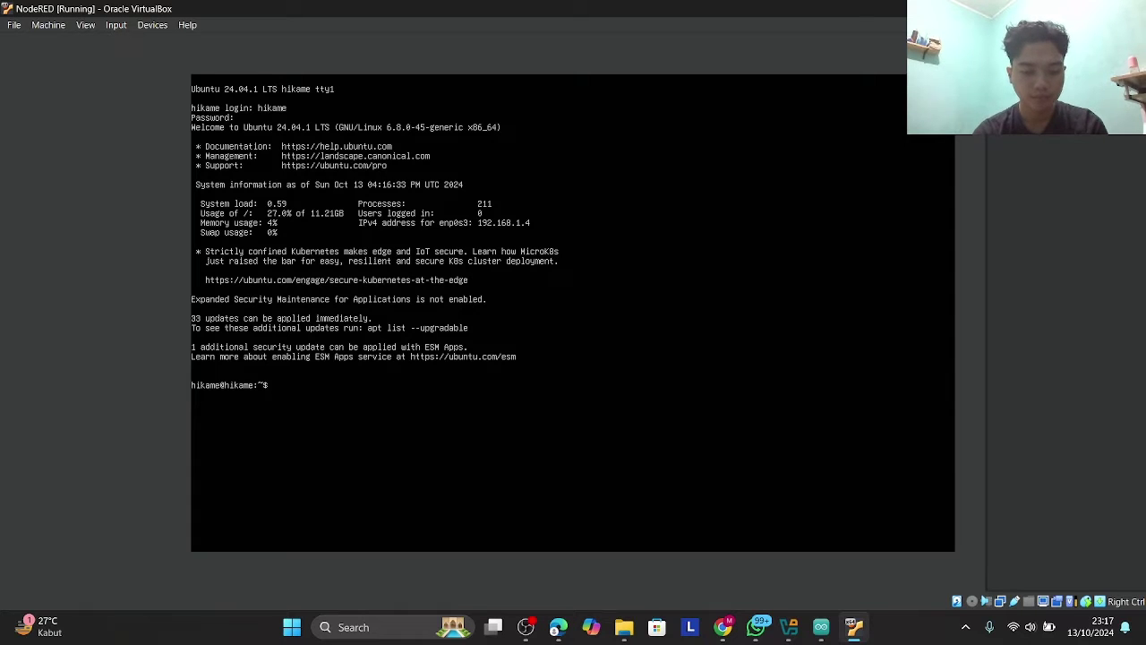
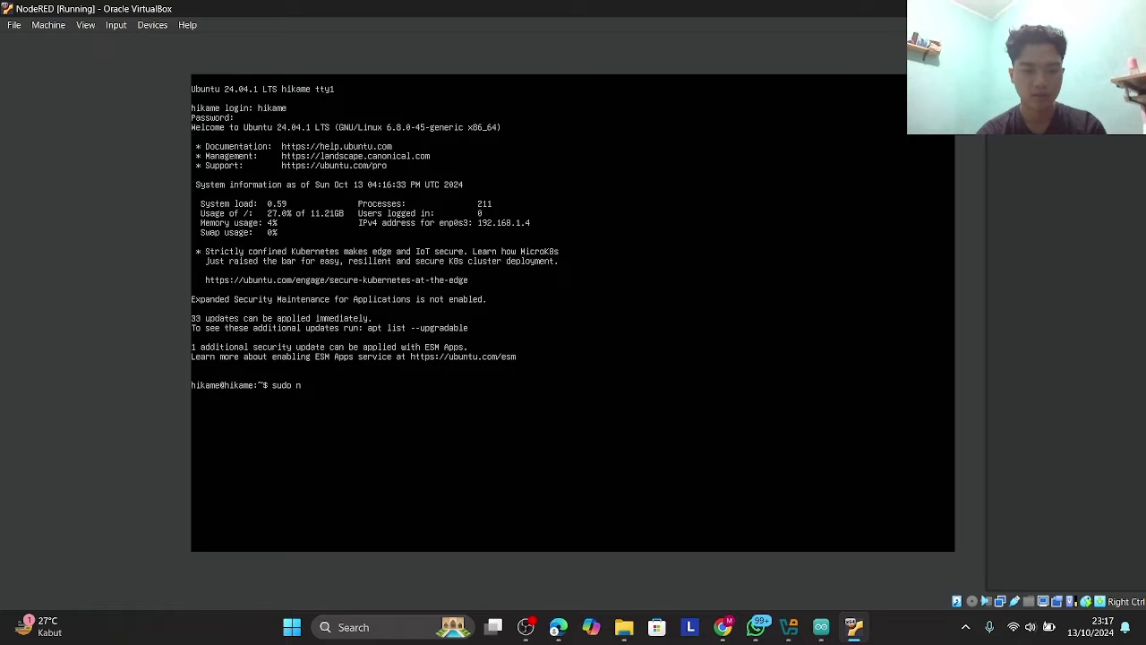
{"action": "key", "text": "BackSpace"}
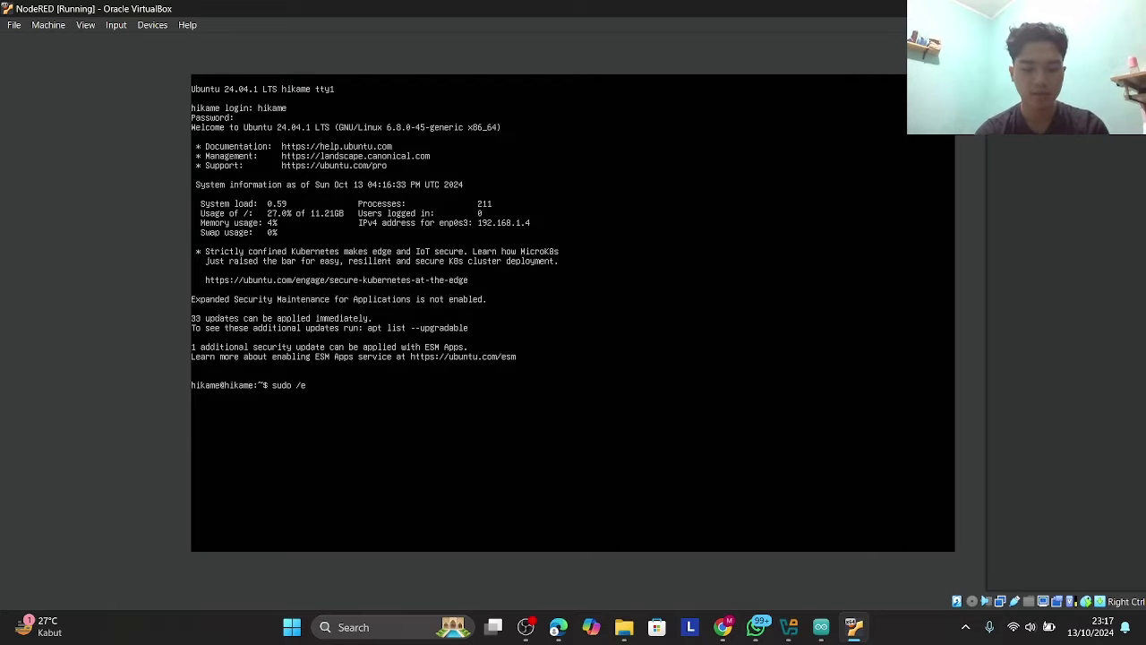
- Review /etc/mosquitto/mosquitto.conf in sudo nano (listener 1883, allow_anonymous true), then clear the terminal
{"action": "key", "text": "BackSpace"}
{"action": "key", "text": "BackSpace"}
{"action": "type", "text": "nano"}
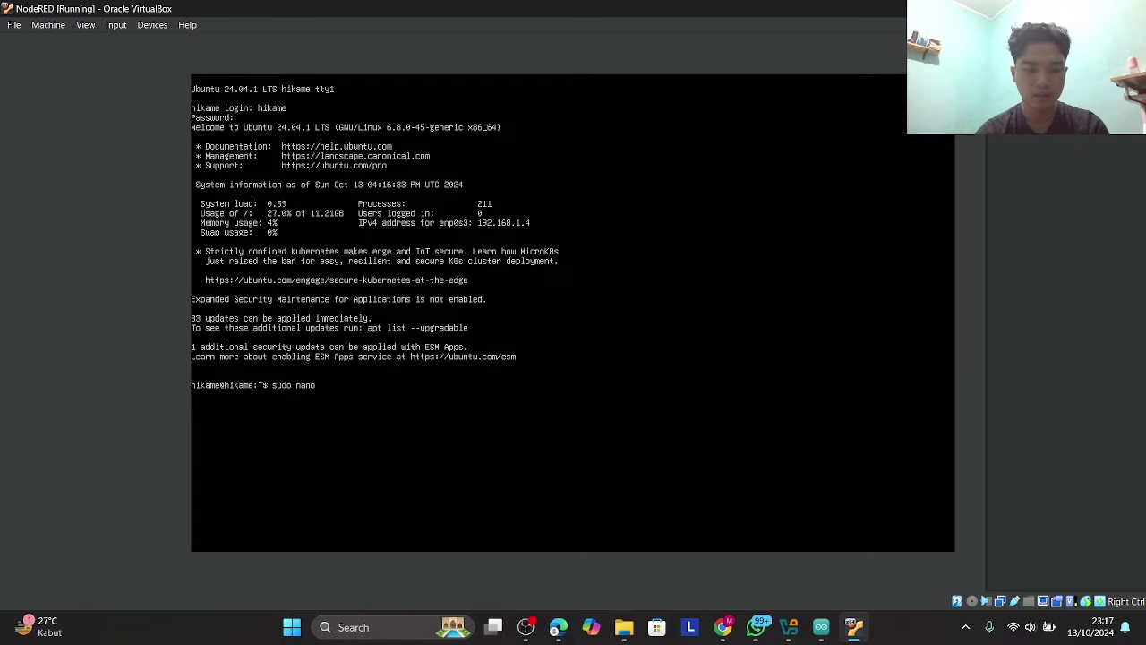
{"action": "type", "text": " /et"}
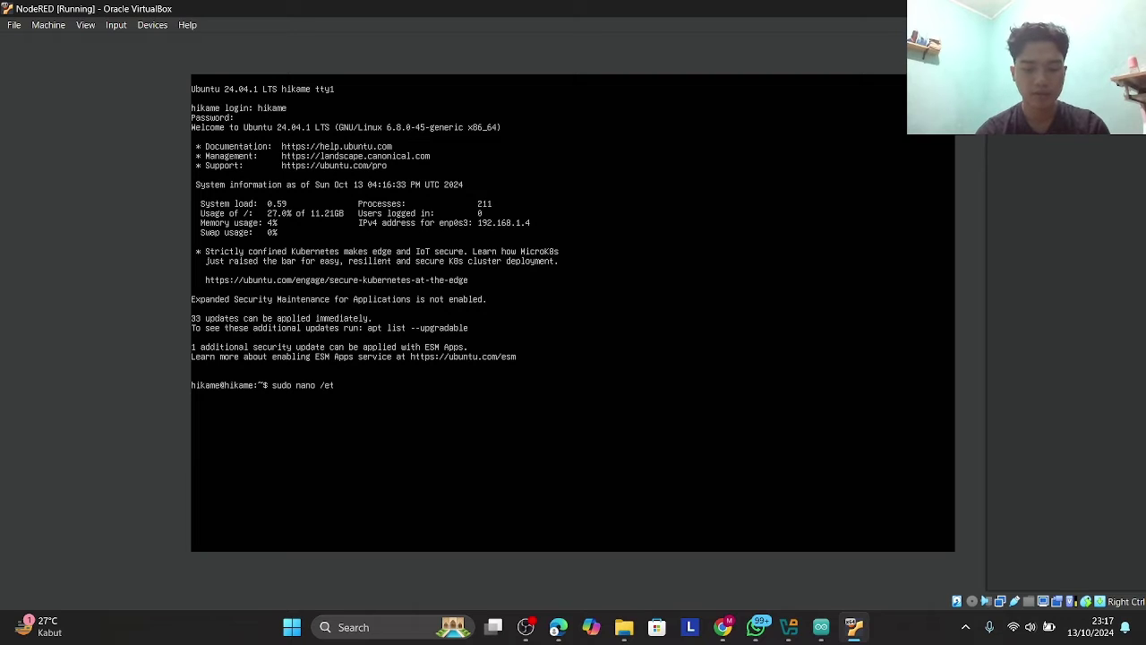
{"action": "type", "text": "c/mo"}
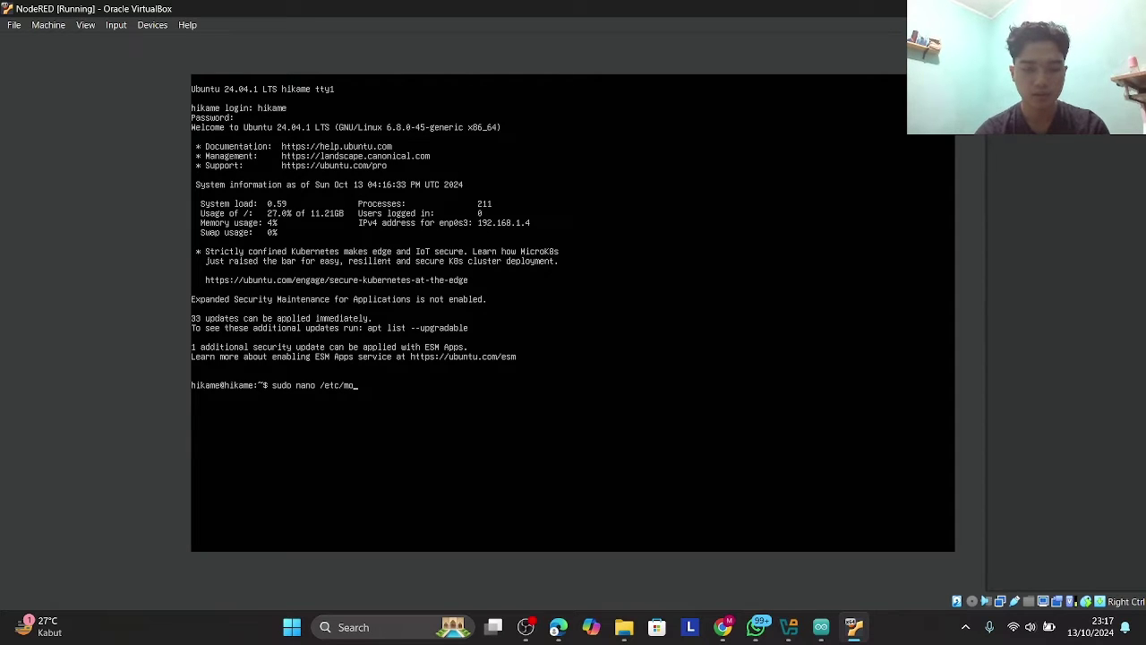
{"action": "type", "text": "squitto/"}
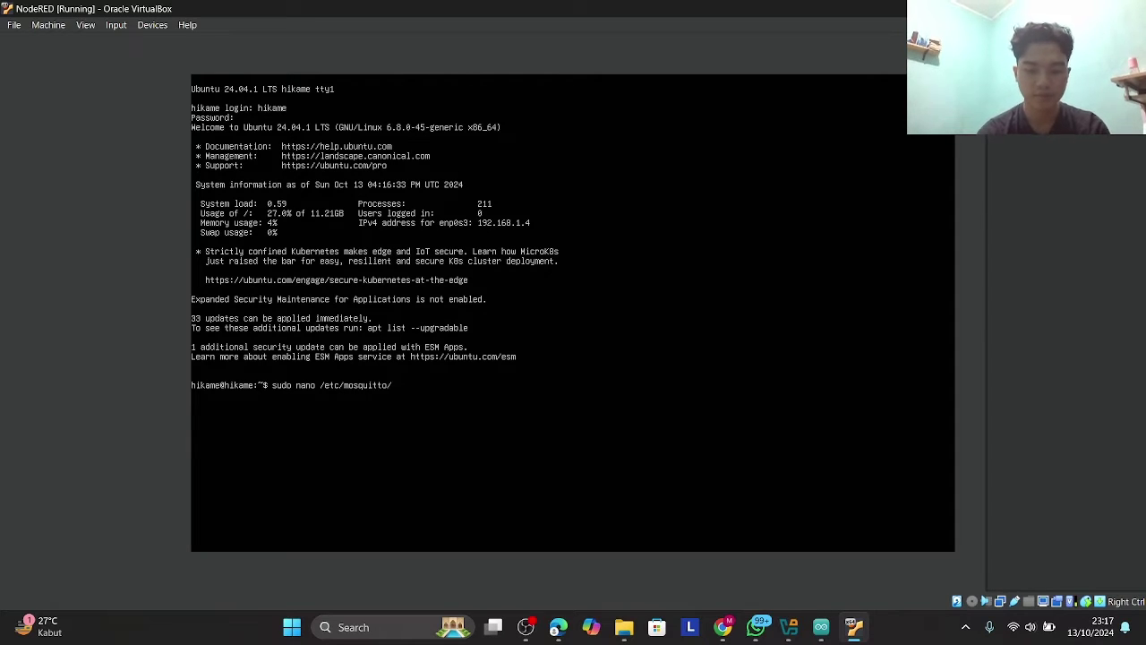
{"action": "type", "text": "mosquitto"}
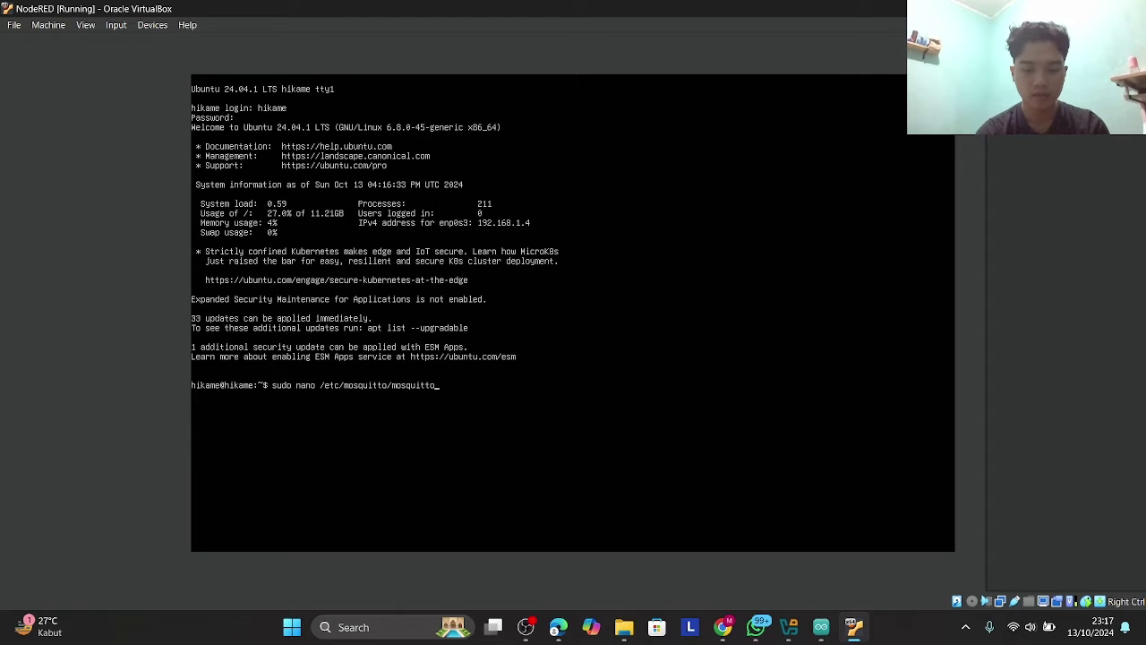
{"action": "type", "text": ".conf"}
{"action": "key", "text": "Return"}
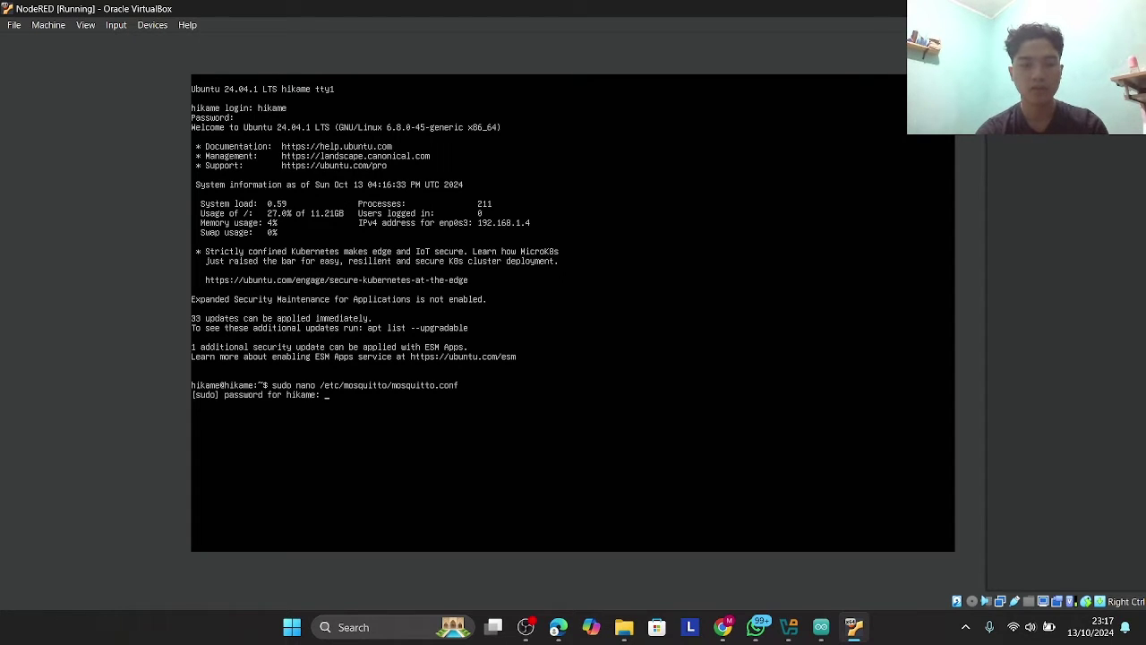
{"action": "key", "text": "Return"}
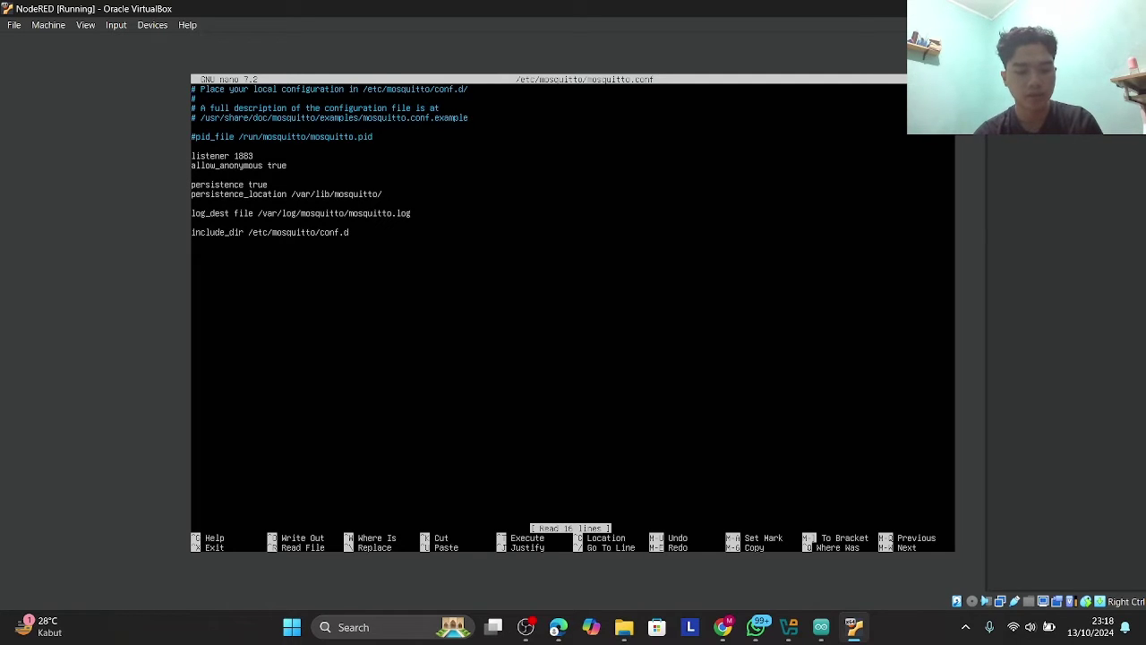
{"action": "key", "text": "ctrl+x"}
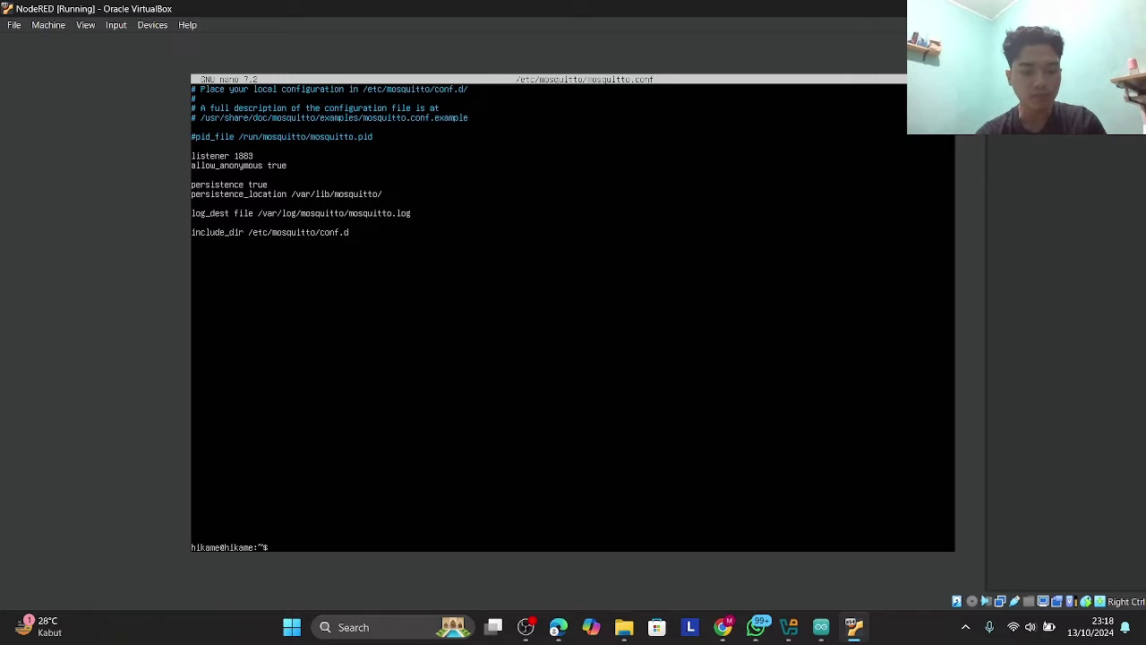
{"action": "type", "text": "clear"}
{"action": "key", "text": "Return"}
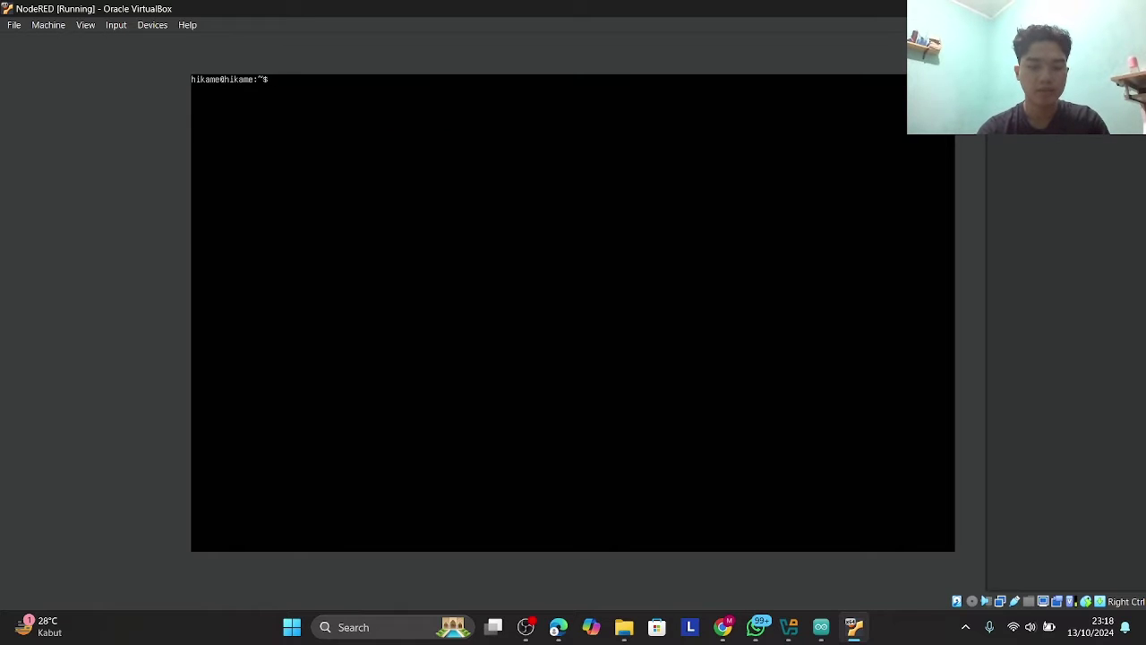
- Run node-red in the shell, then minimize the VM window and VirtualBox Manager
{"action": "type", "text": "node-"}
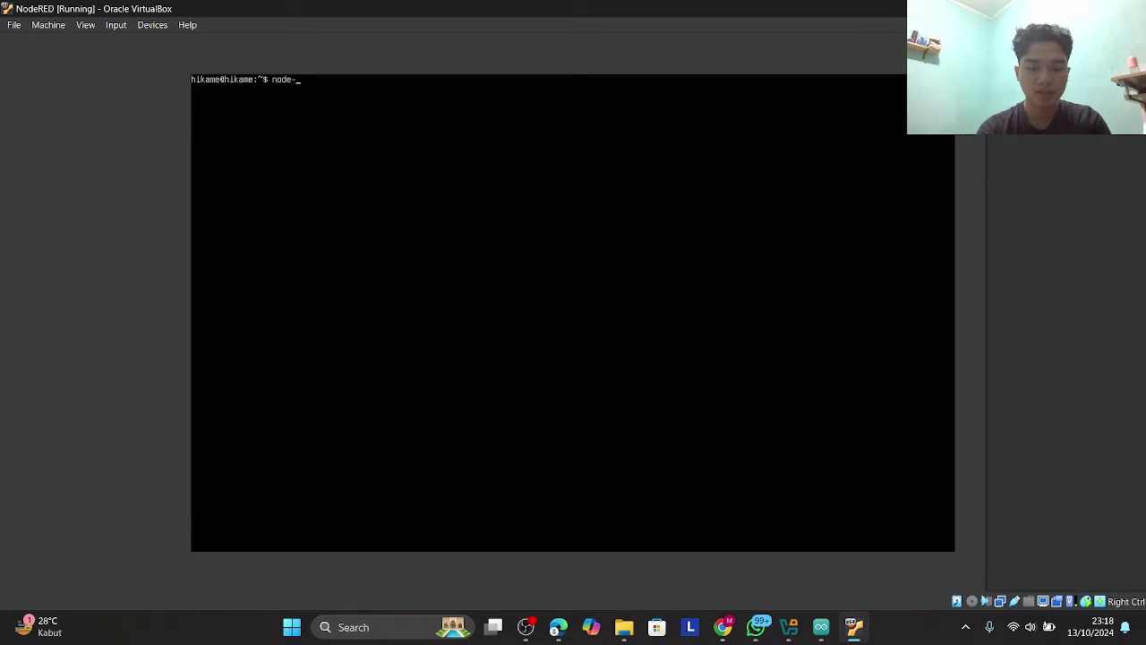
{"action": "type", "text": "red"}
{"action": "key", "text": "Return"}
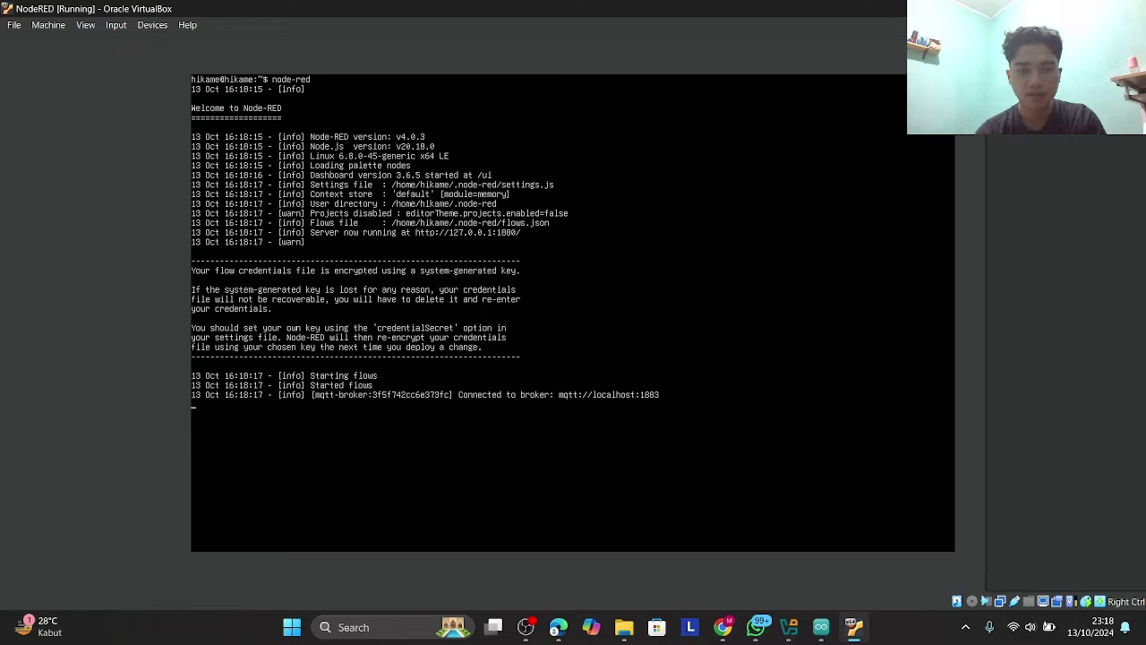
{"action": "left_click", "coordinate": [1060, 9]}
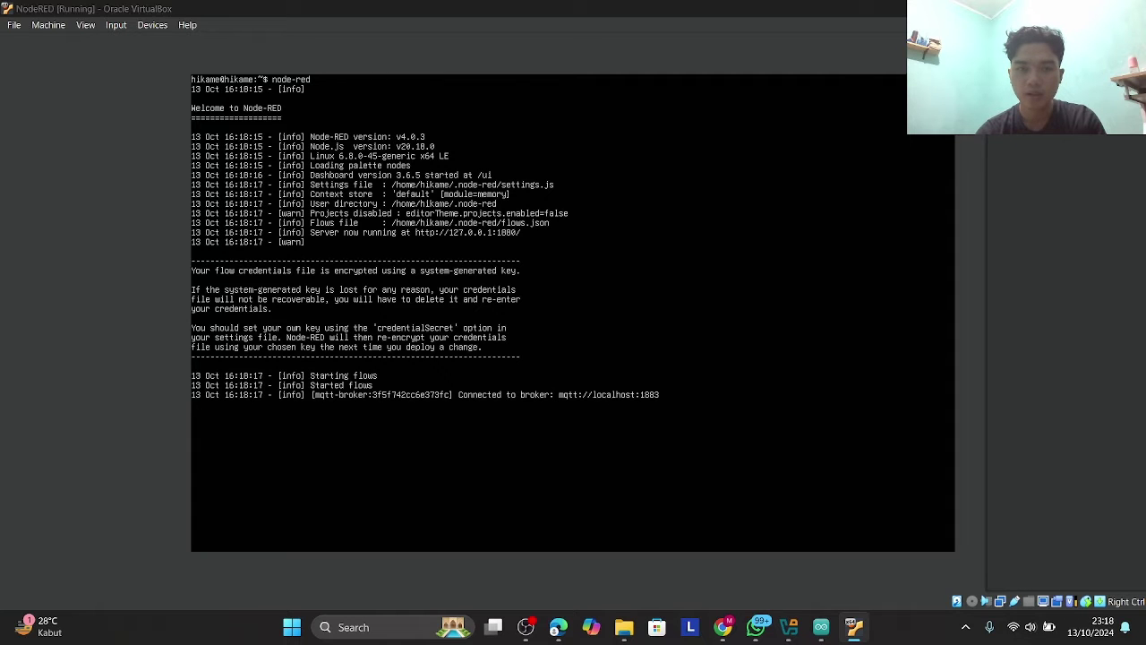
{"action": "left_click", "coordinate": [1060, 9]}
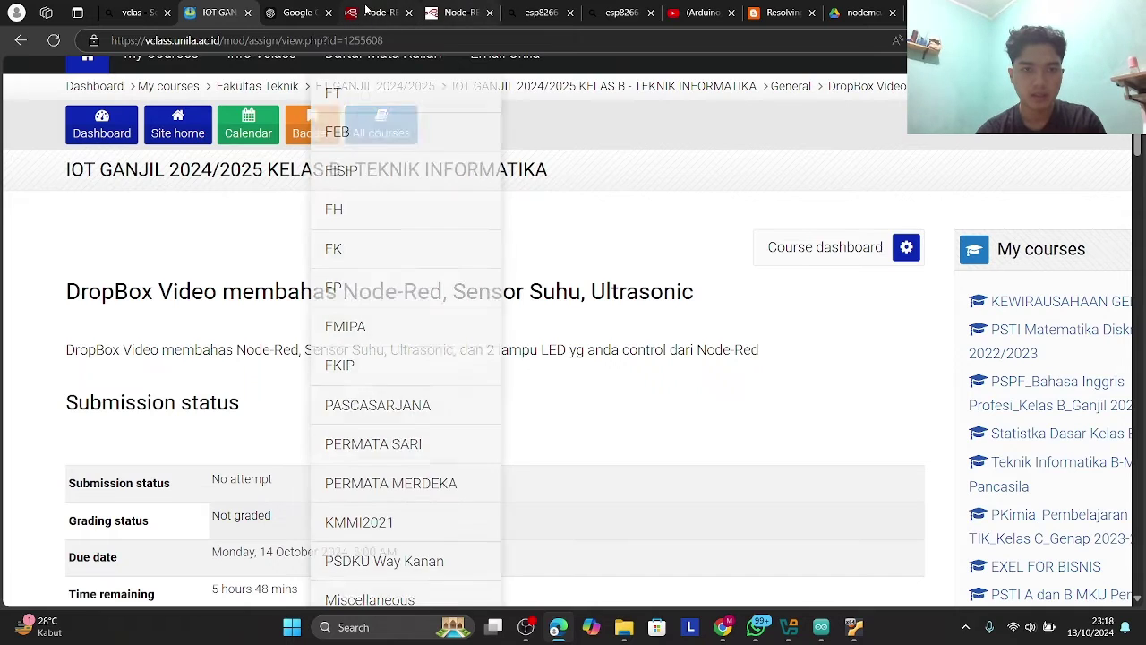
- Switch to the Node-RED tab, reload it to reconnect, and scroll around Flow 1's flows
{"action": "left_click", "coordinate": [401, 11]}
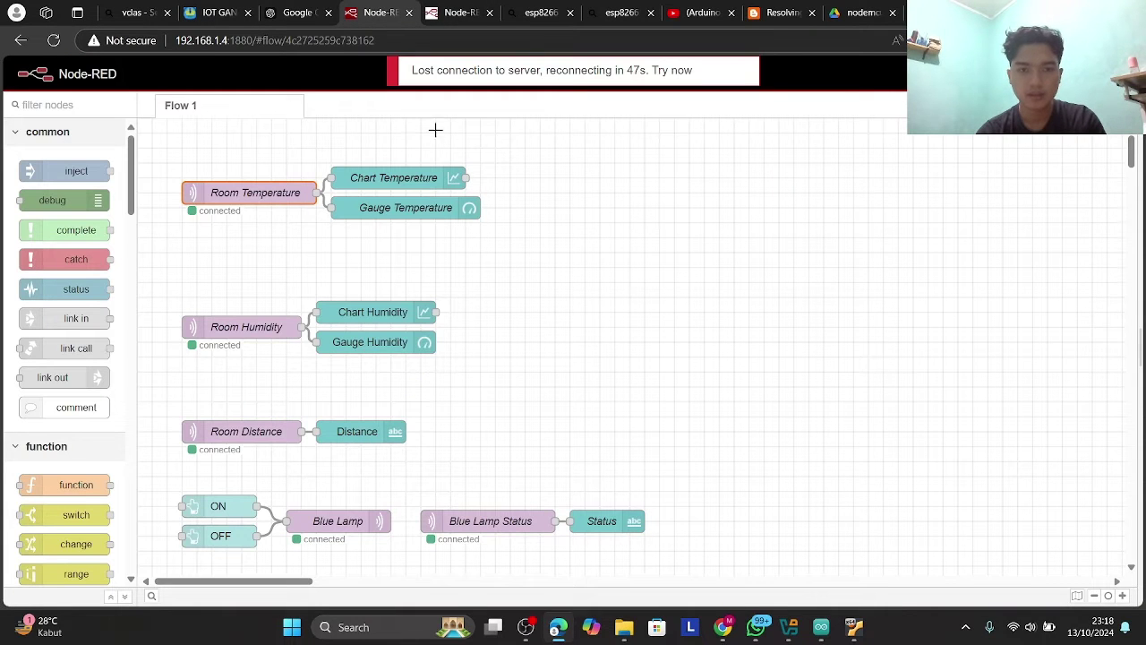
{"action": "left_click", "coordinate": [53, 40]}
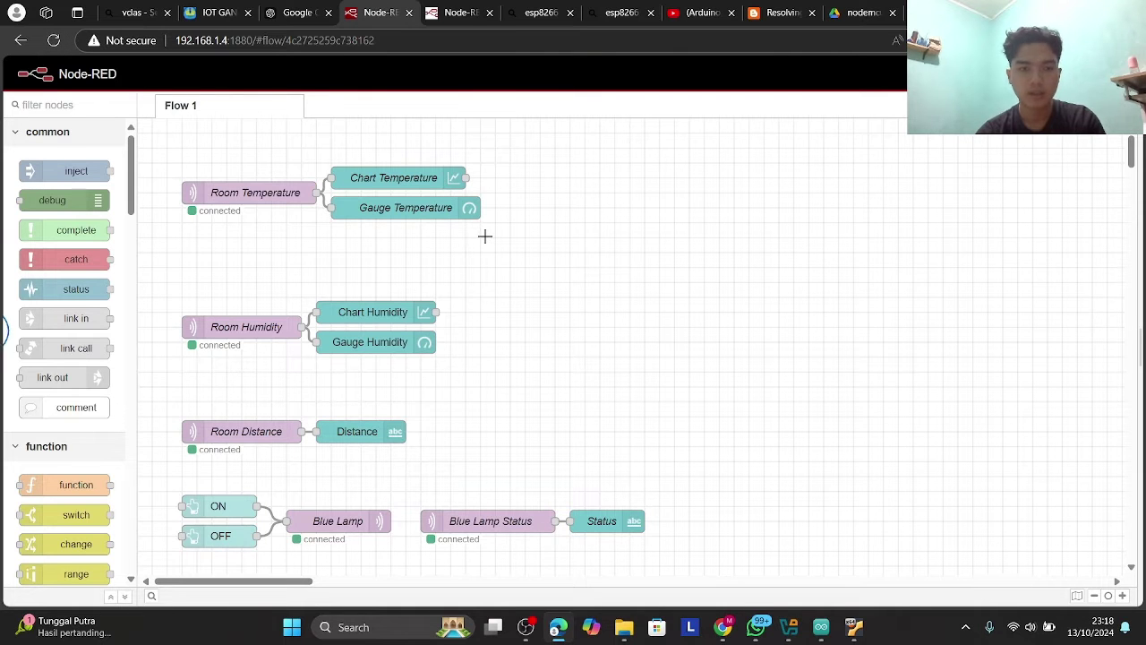
{"action": "scroll", "coordinate": [485, 236], "scroll_direction": "down", "scroll_amount": 5}
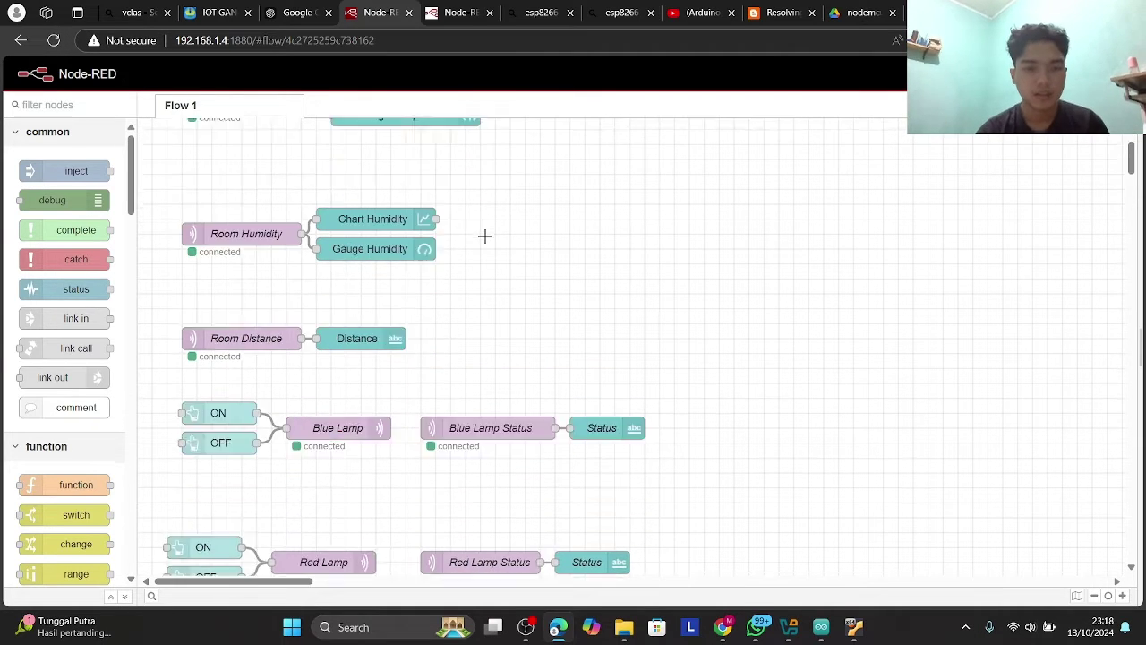
{"action": "scroll", "coordinate": [484, 236], "scroll_direction": "up", "scroll_amount": 5}
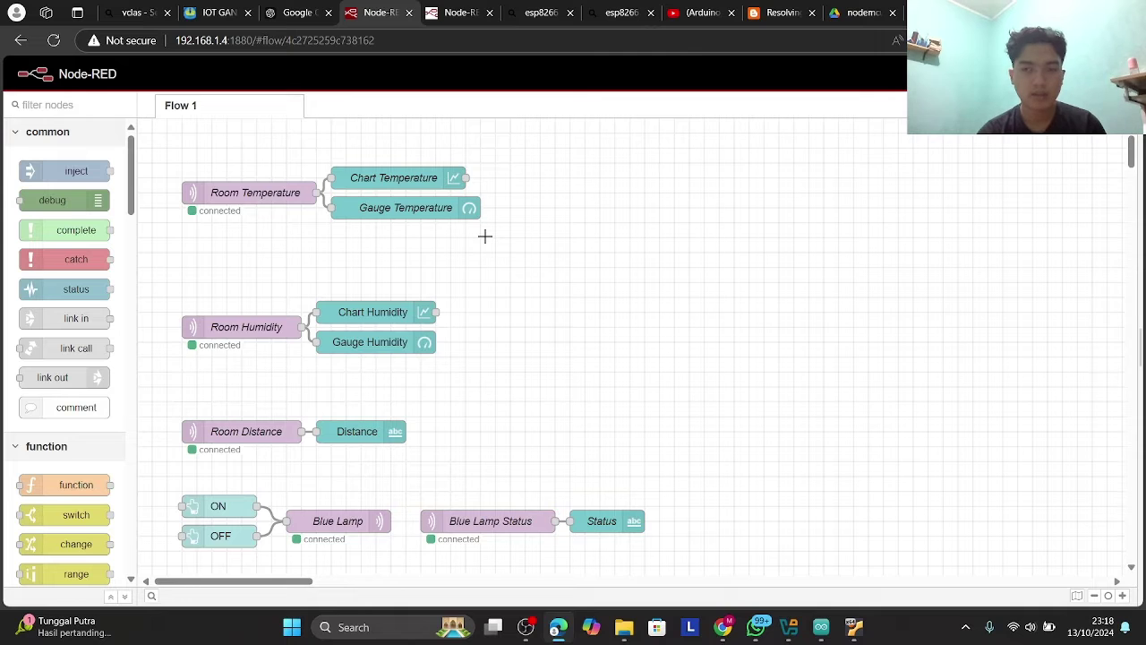
{"action": "scroll", "coordinate": [484, 235], "scroll_direction": "down", "scroll_amount": 3}
{"action": "scroll", "coordinate": [474, 231], "scroll_direction": "up", "scroll_amount": 3}
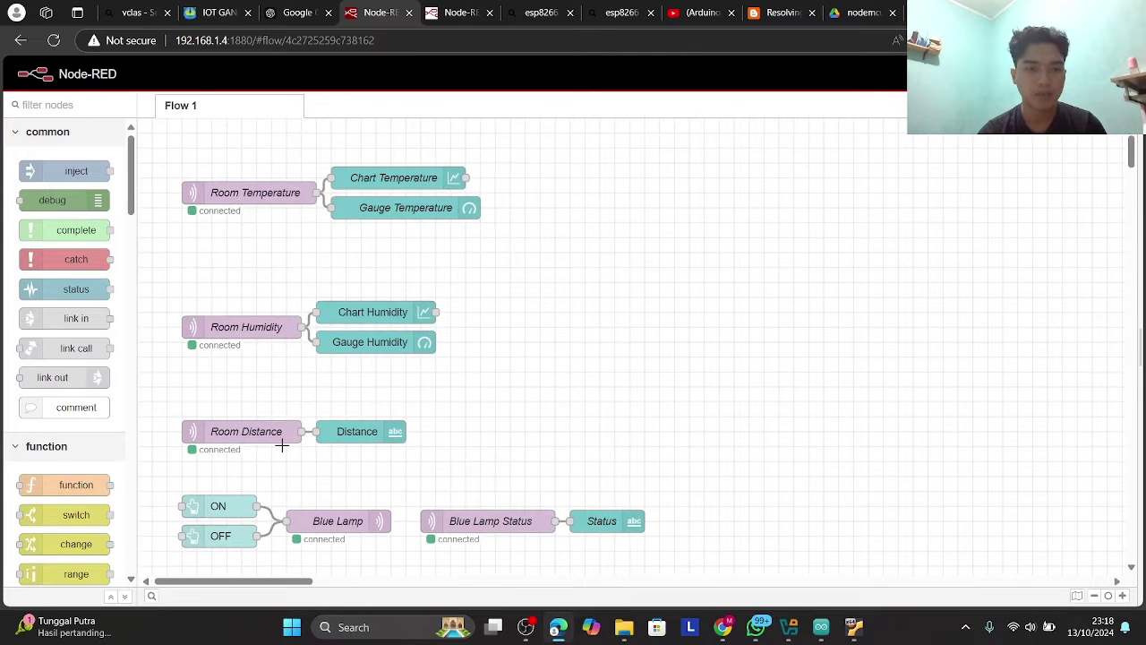
{"action": "scroll", "coordinate": [281, 445], "scroll_direction": "down", "scroll_amount": 3}
{"action": "scroll", "coordinate": [281, 445], "scroll_direction": "right", "scroll_amount": 1}
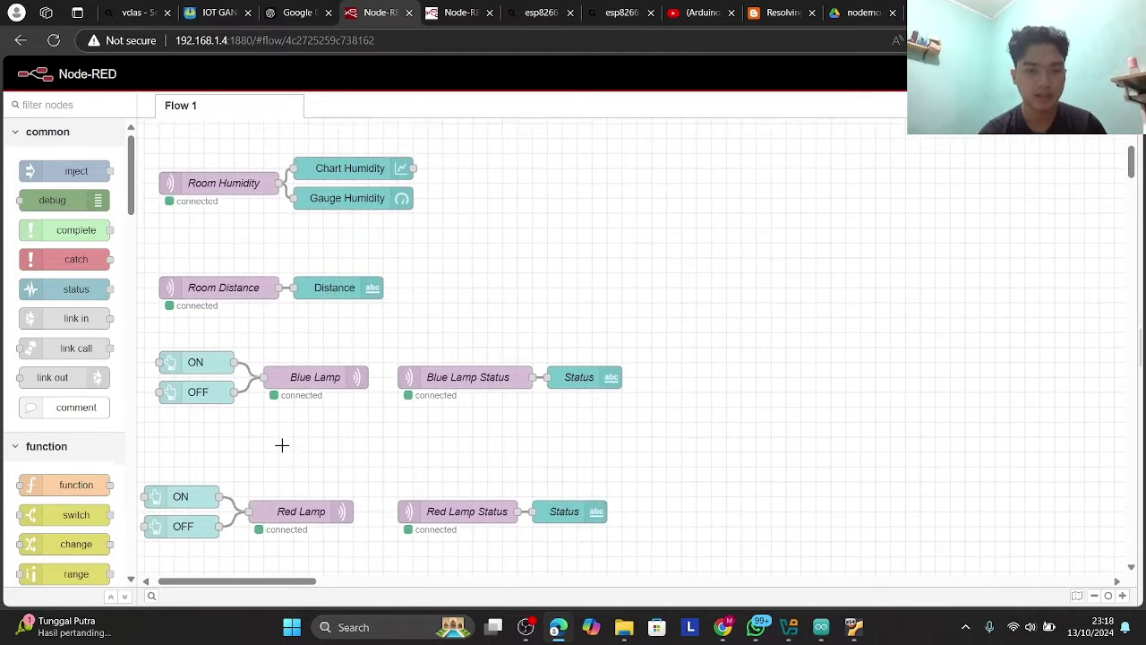
{"action": "scroll", "coordinate": [281, 445], "scroll_direction": "down", "scroll_amount": 2}
{"action": "scroll", "coordinate": [281, 444], "scroll_direction": "left", "scroll_amount": 1}
{"action": "scroll", "coordinate": [281, 445], "scroll_direction": "up", "scroll_amount": 3}
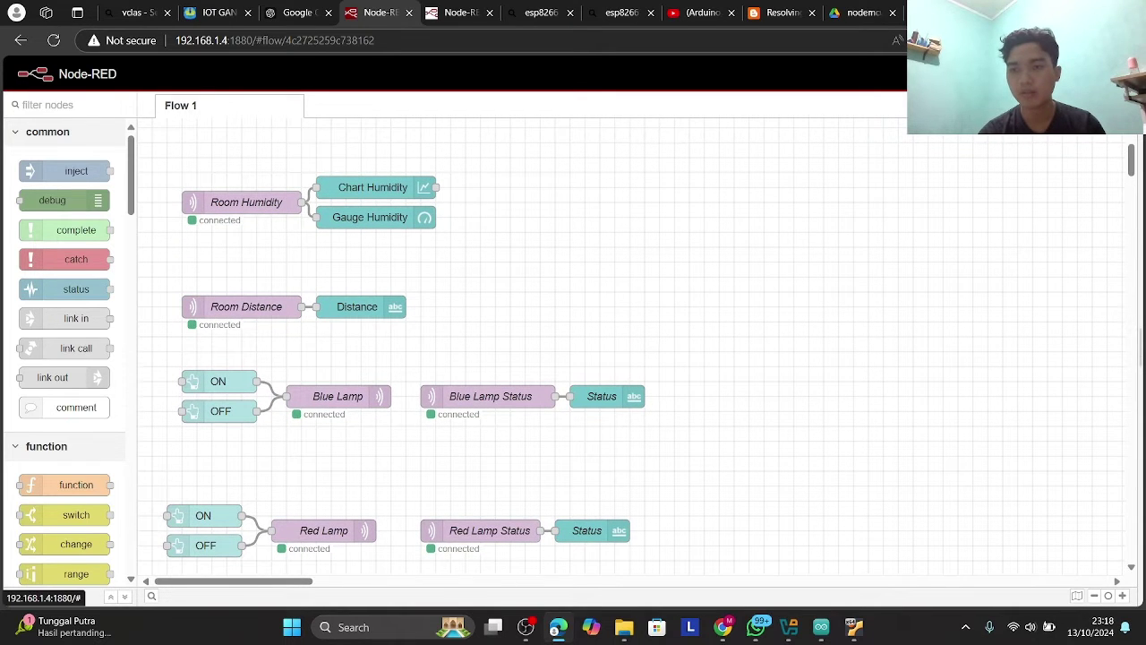
{"action": "left_click", "coordinate": [1130, 74]}
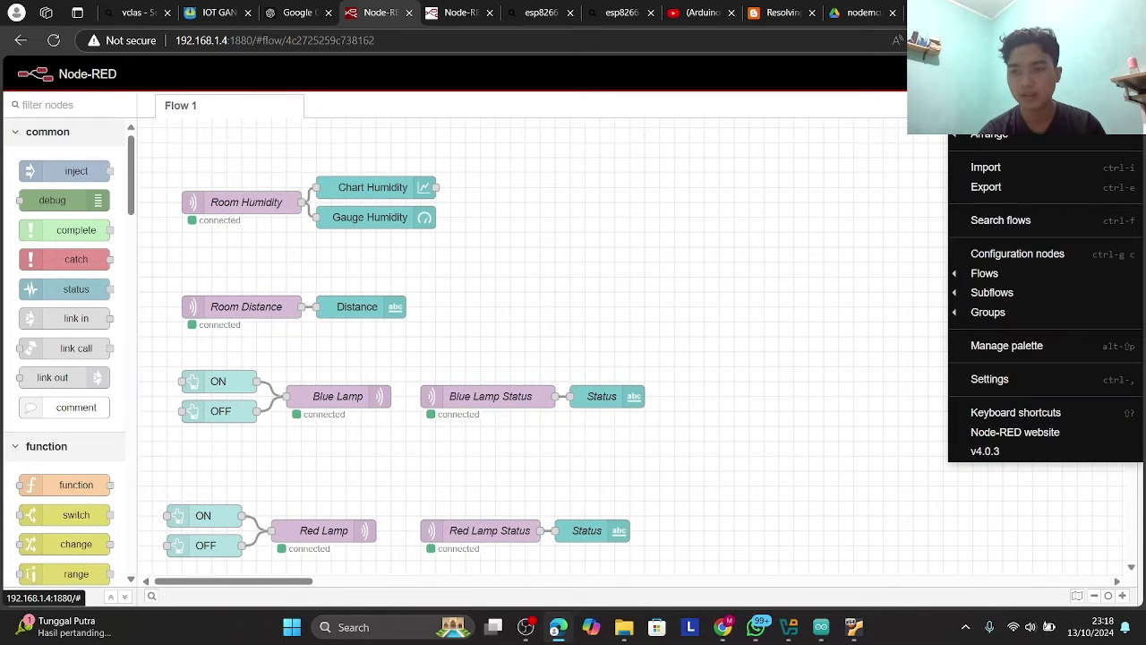
{"action": "mouse_move", "coordinate": [1024, 319]}
{"action": "left_click", "coordinate": [1011, 353]}
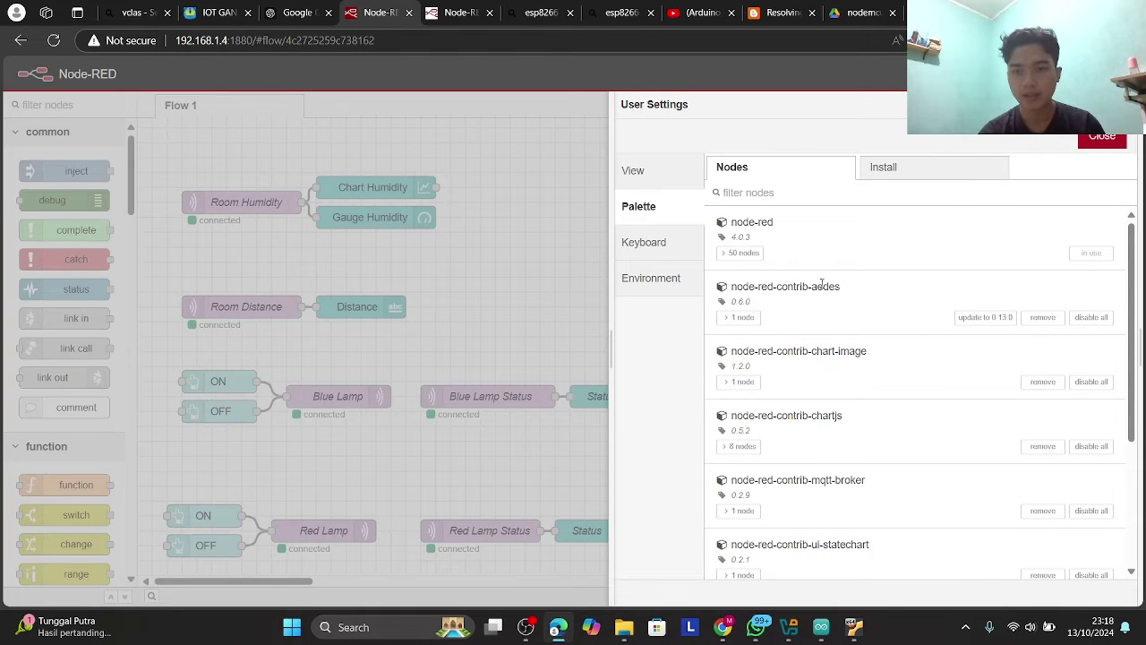
{"action": "scroll", "coordinate": [820, 282], "scroll_direction": "down", "scroll_amount": 2}
{"action": "scroll", "coordinate": [822, 283], "scroll_direction": "down", "scroll_amount": 3}
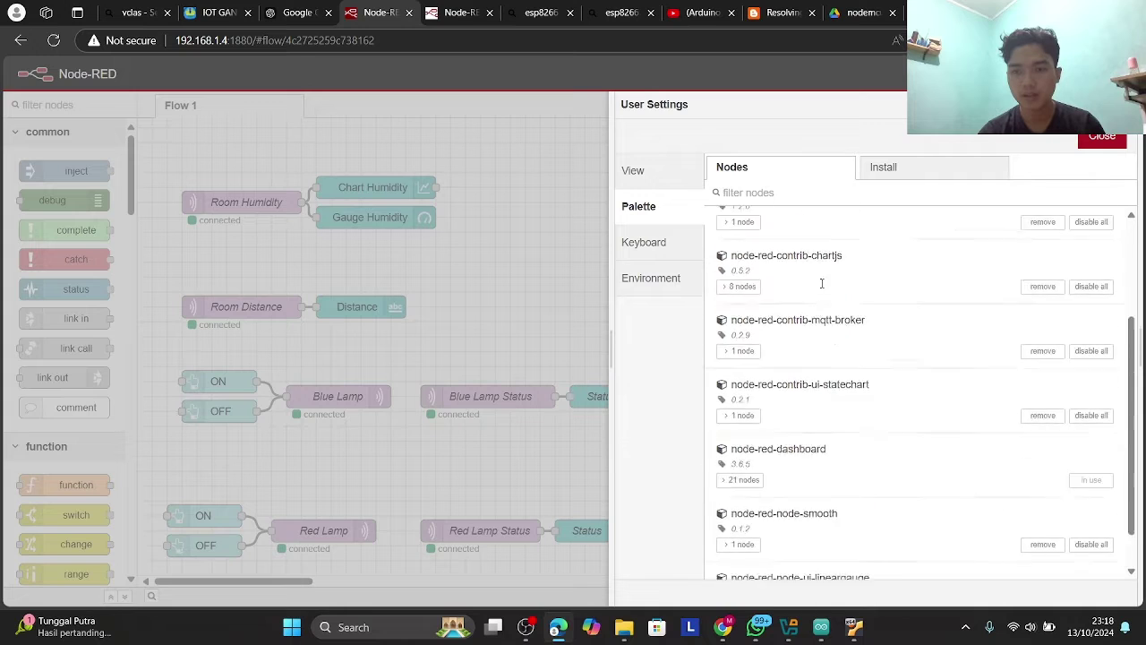
{"action": "scroll", "coordinate": [824, 288], "scroll_direction": "up", "scroll_amount": 4}
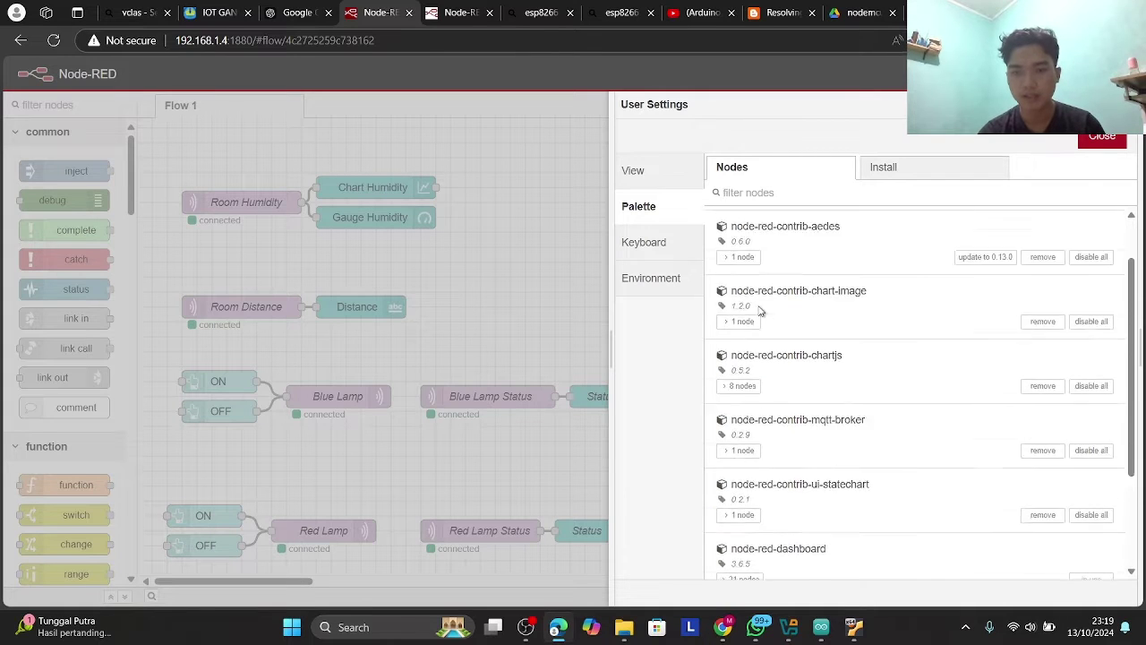
{"action": "scroll", "coordinate": [779, 255], "scroll_direction": "down", "scroll_amount": 2}
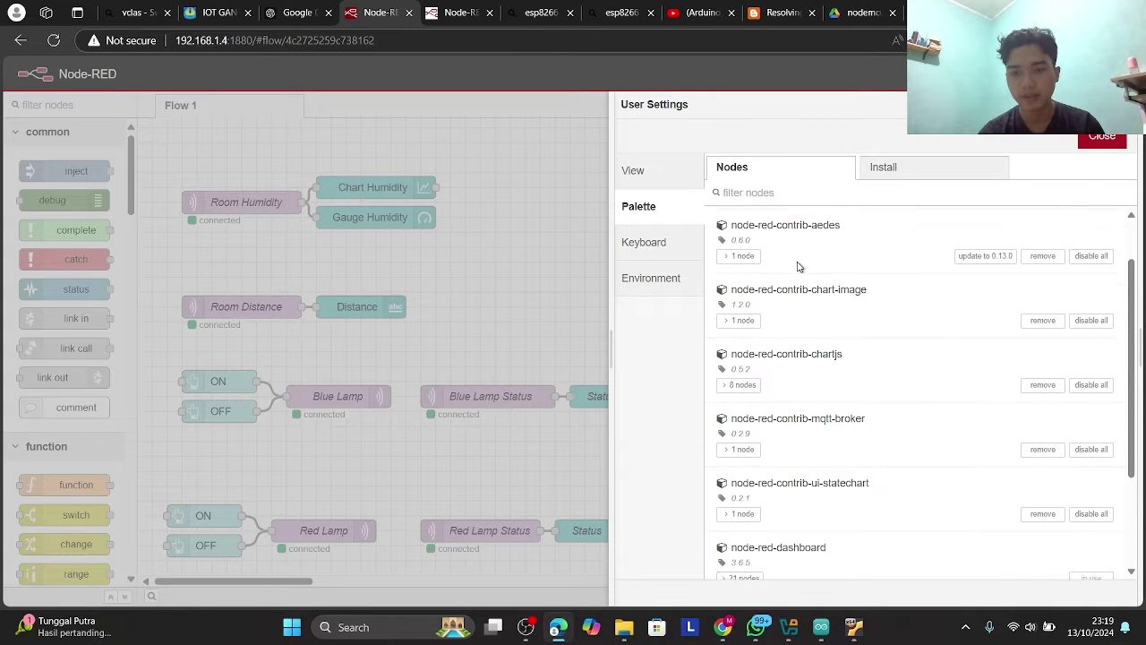
{"action": "scroll", "coordinate": [799, 266], "scroll_direction": "down", "scroll_amount": 2}
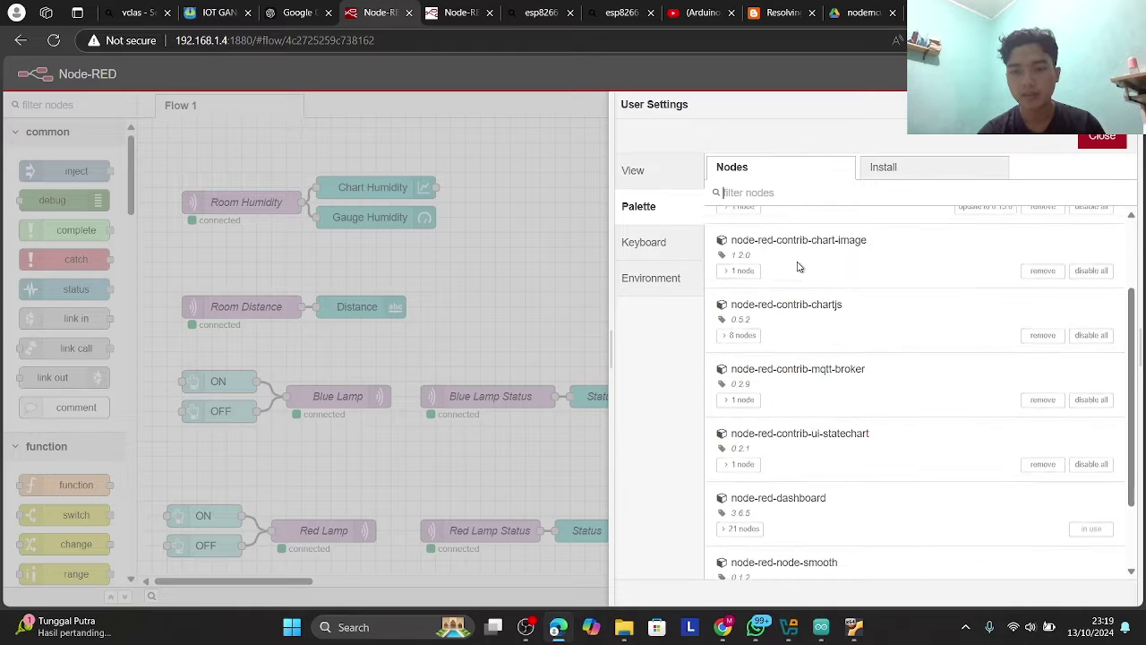
{"action": "scroll", "coordinate": [818, 305], "scroll_direction": "down", "scroll_amount": 1}
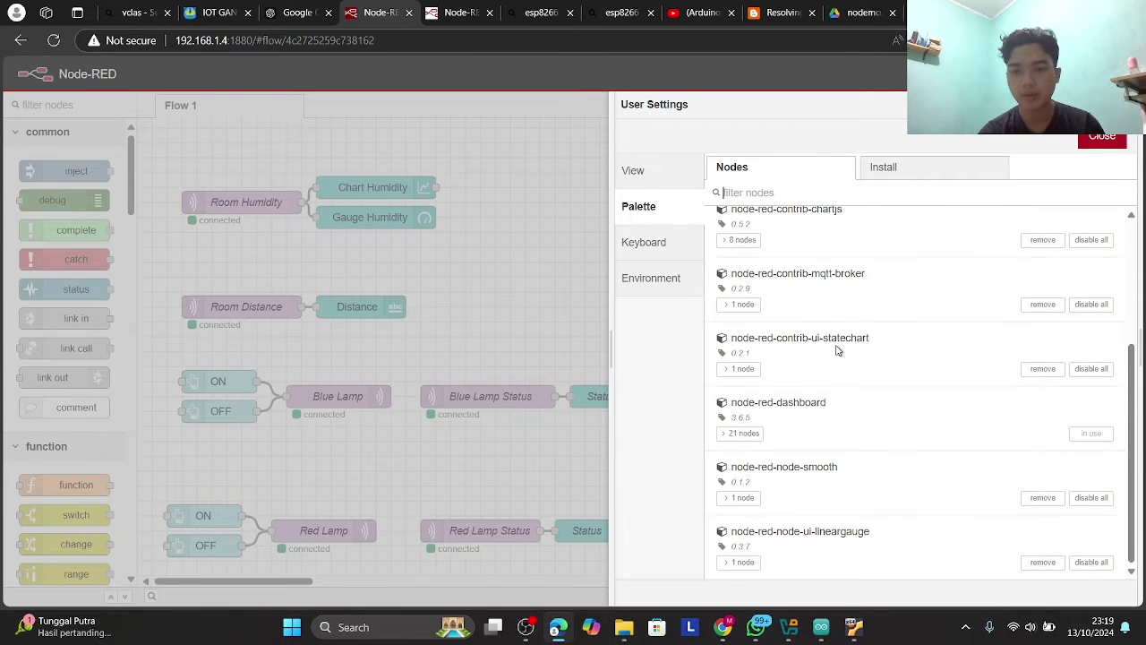
{"action": "scroll", "coordinate": [839, 395], "scroll_direction": "up", "scroll_amount": 4}
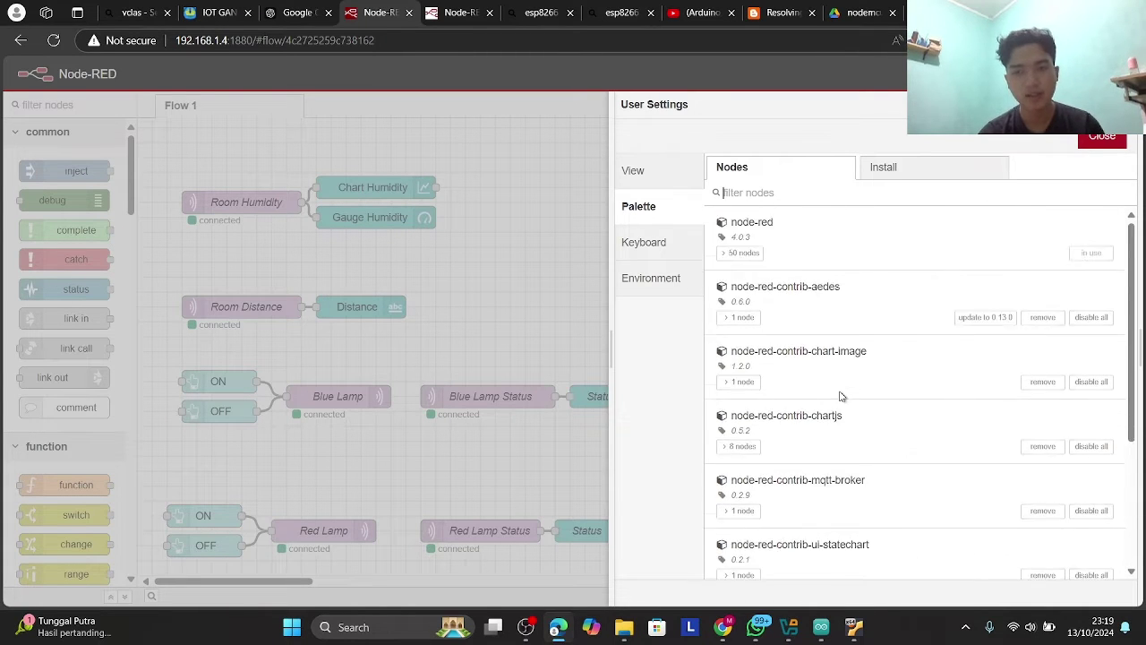
{"action": "left_click", "coordinate": [944, 166]}
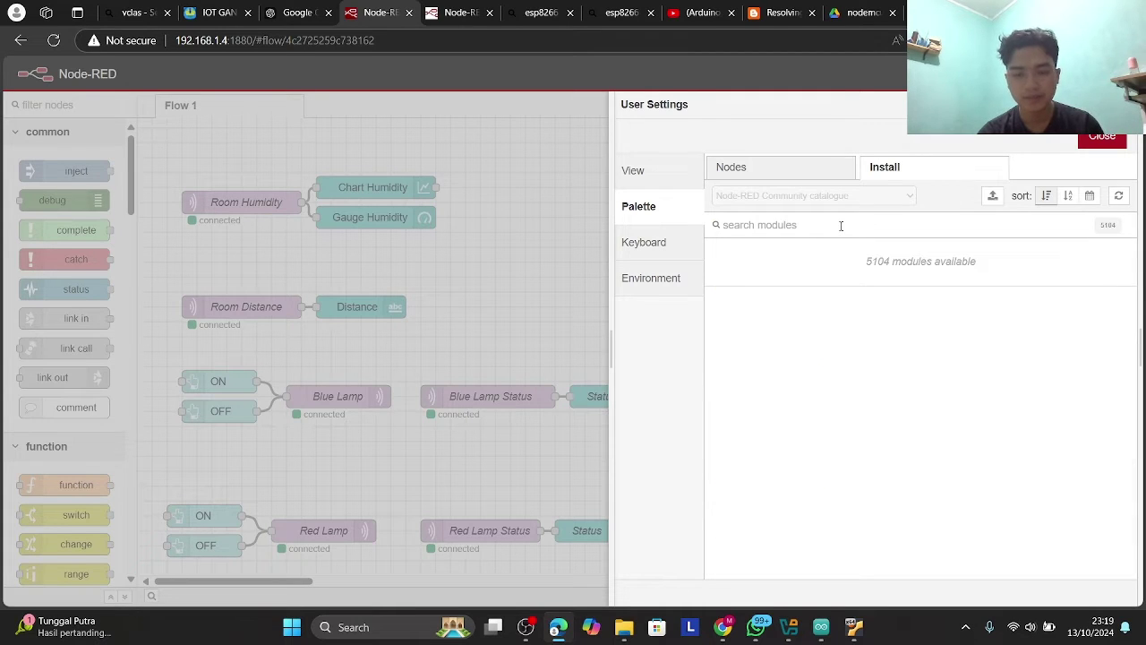
{"action": "type", "text": "d"}
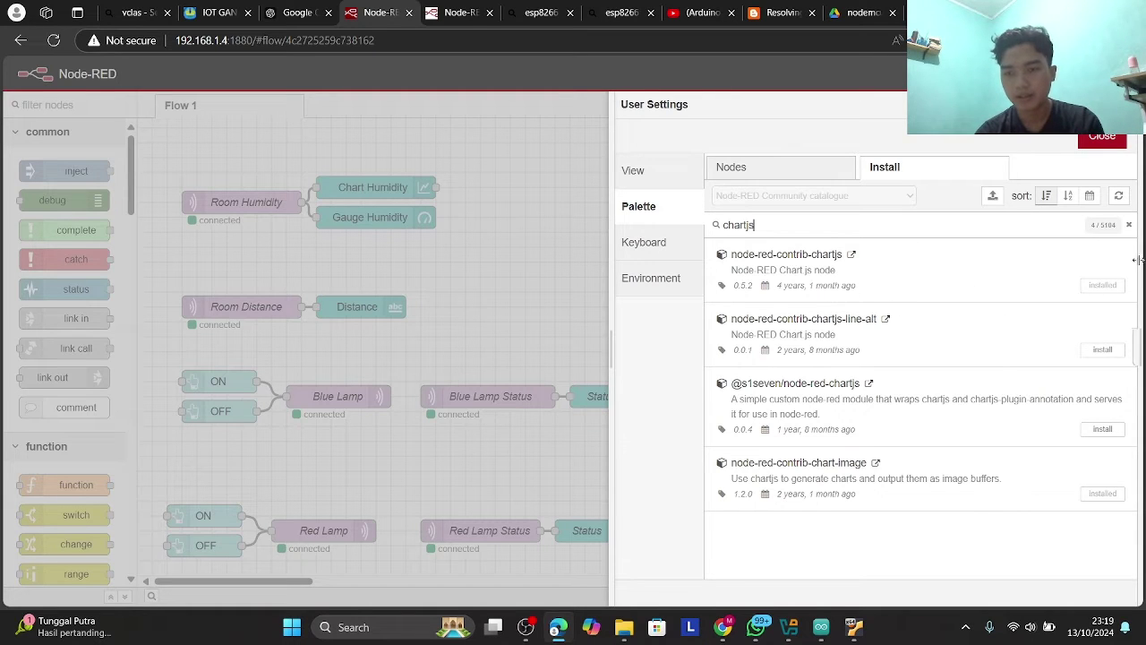
{"action": "left_click", "coordinate": [1127, 225]}
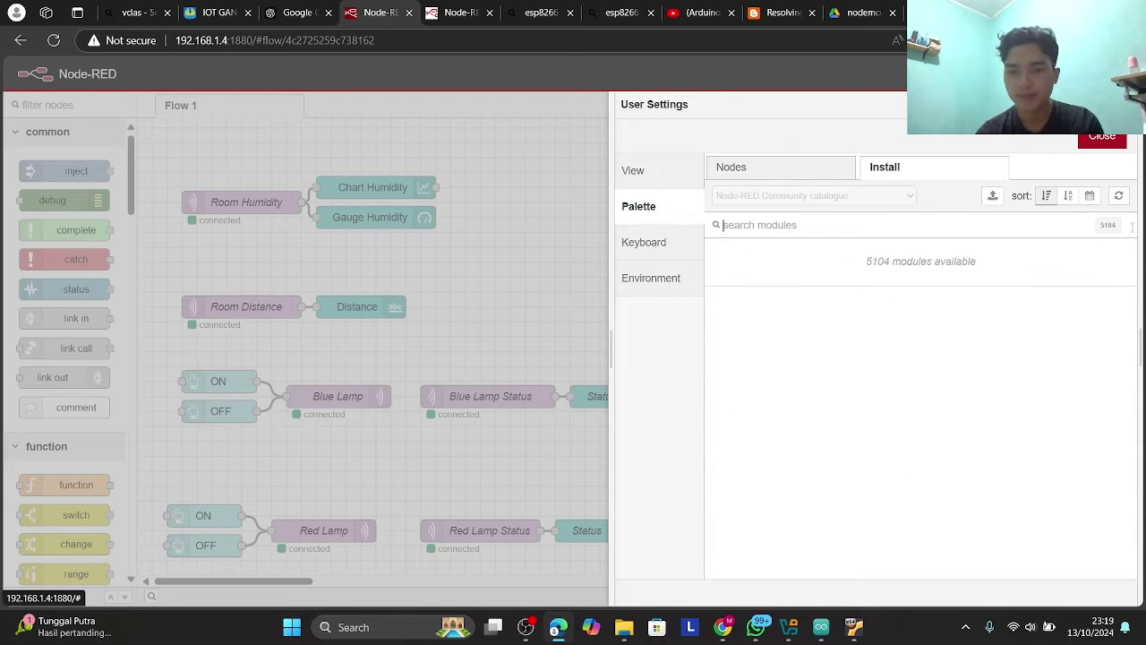
{"action": "left_click", "coordinate": [1113, 145]}
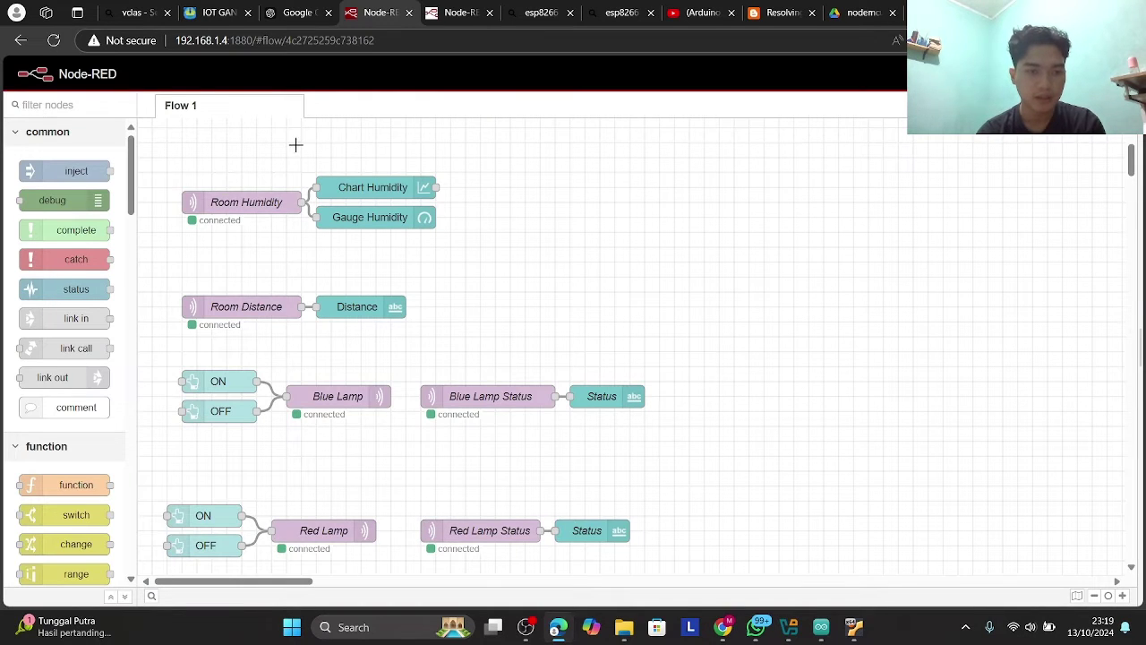
- Filter the palette for mqtt, drop and undo a test node, then open Room Humidity's settings
{"action": "left_click", "coordinate": [256, 203]}
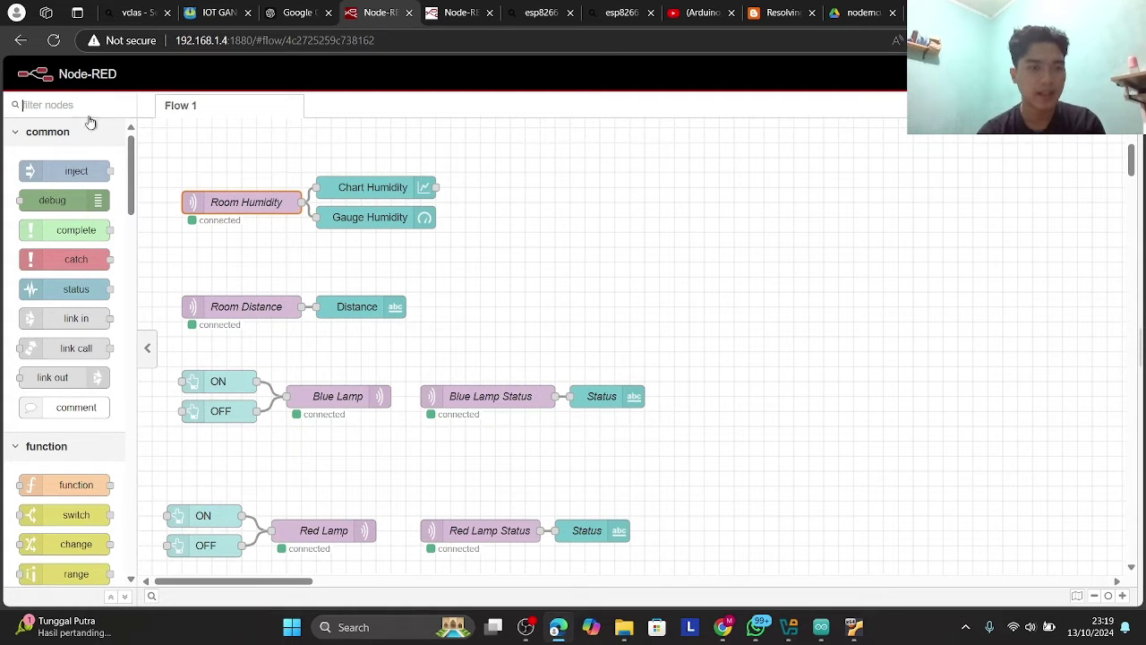
{"action": "left_click", "coordinate": [97, 104]}
{"action": "type", "text": "mqtt"}
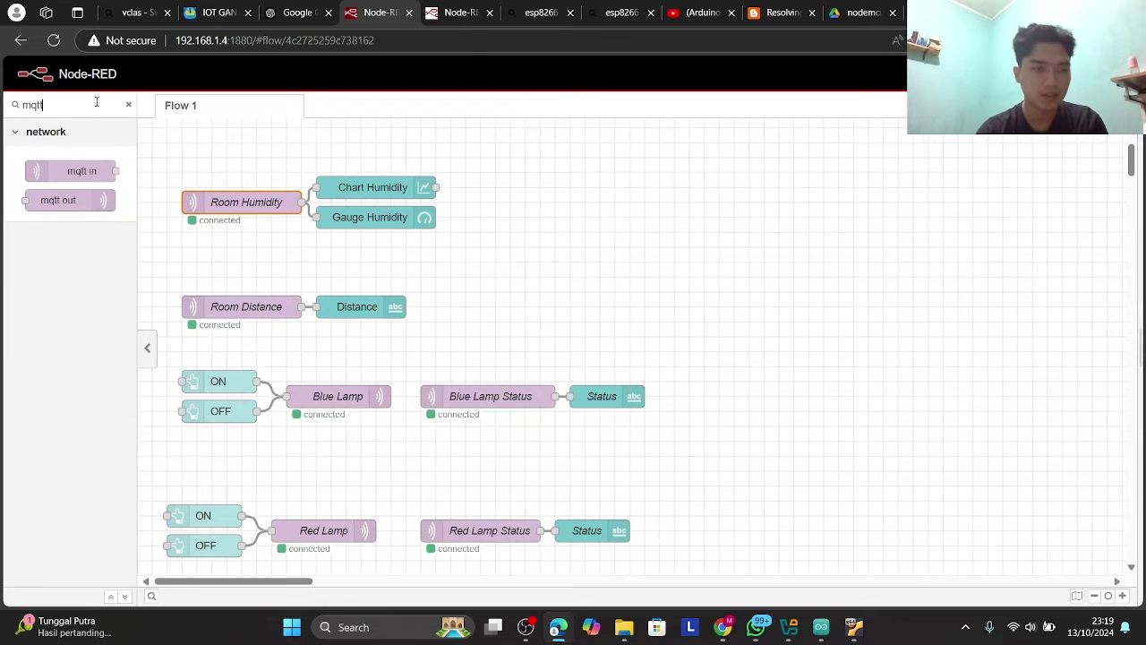
{"action": "left_click_drag", "start_coordinate": [102, 175], "coordinate": [261, 172]}
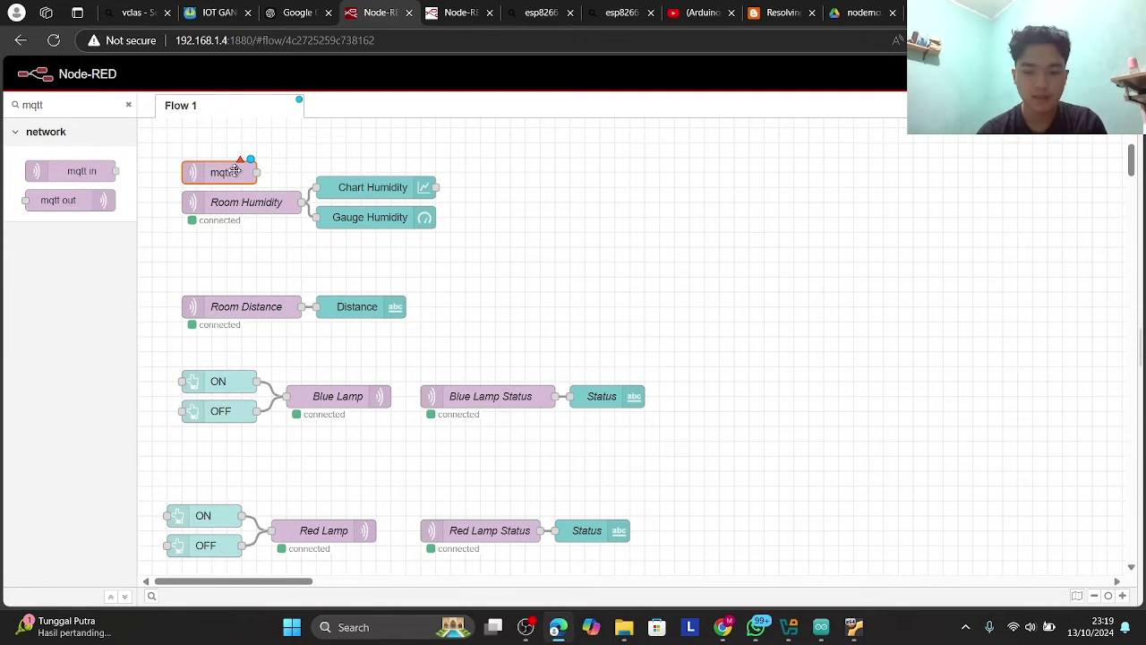
{"action": "key", "text": "ctrl+z"}
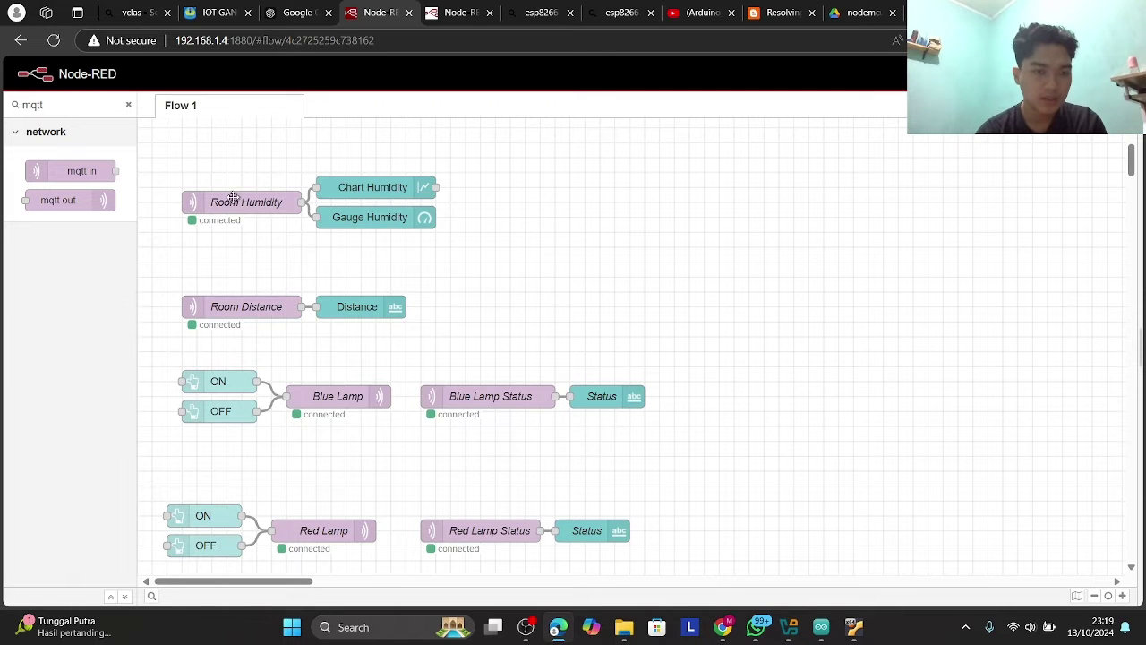
{"action": "left_click", "coordinate": [230, 201]}
{"action": "double_click", "coordinate": [230, 201]}
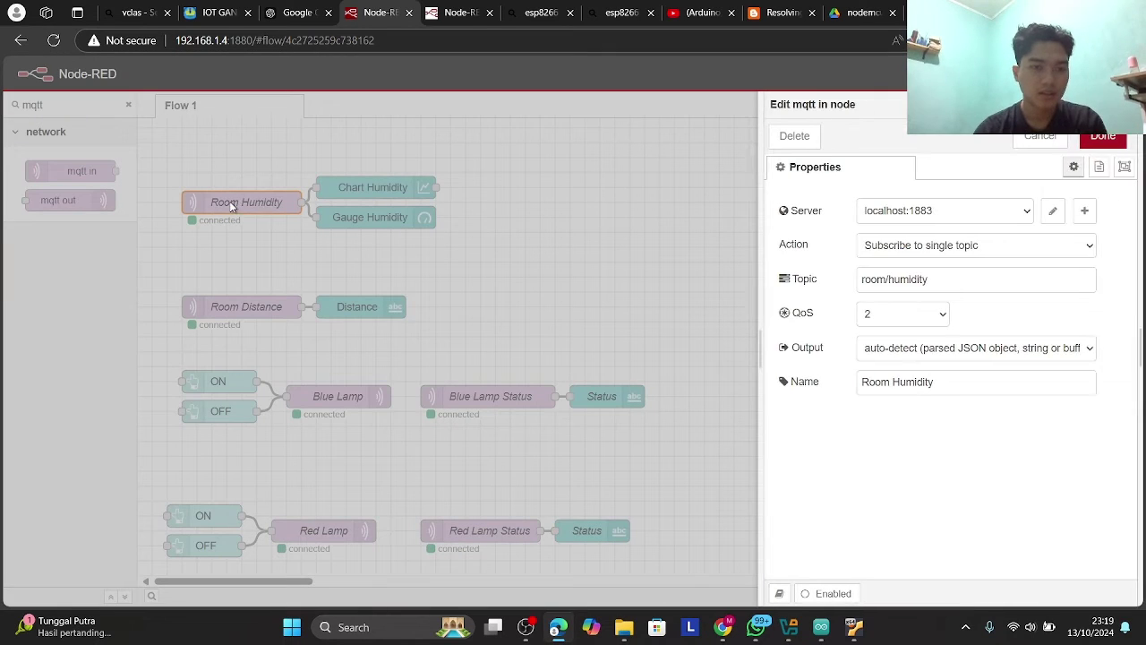
- Add a new MQTT broker configuration with server localhost
{"action": "left_click", "coordinate": [938, 215]}
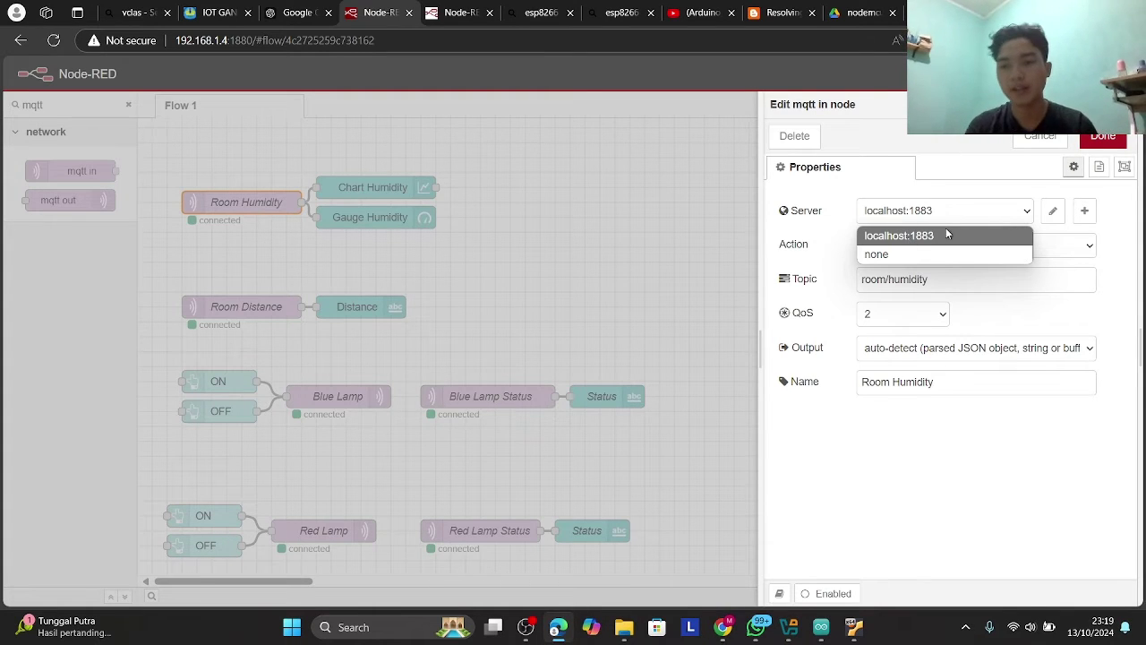
{"action": "left_click", "coordinate": [943, 190]}
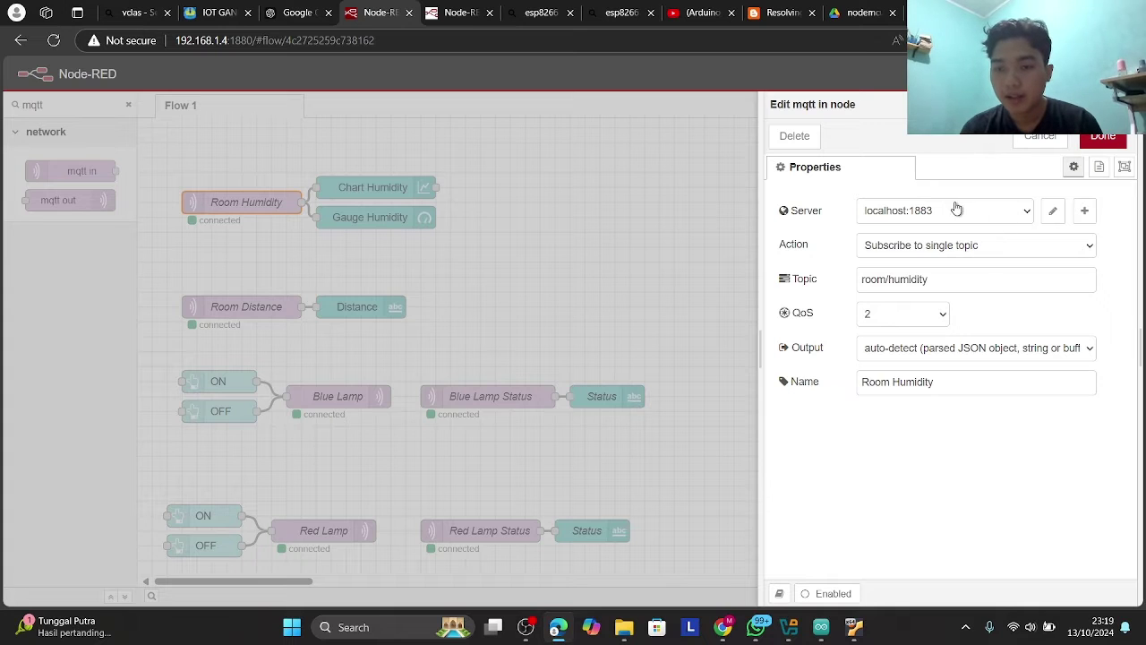
{"action": "left_click", "coordinate": [889, 213]}
{"action": "left_click", "coordinate": [892, 256]}
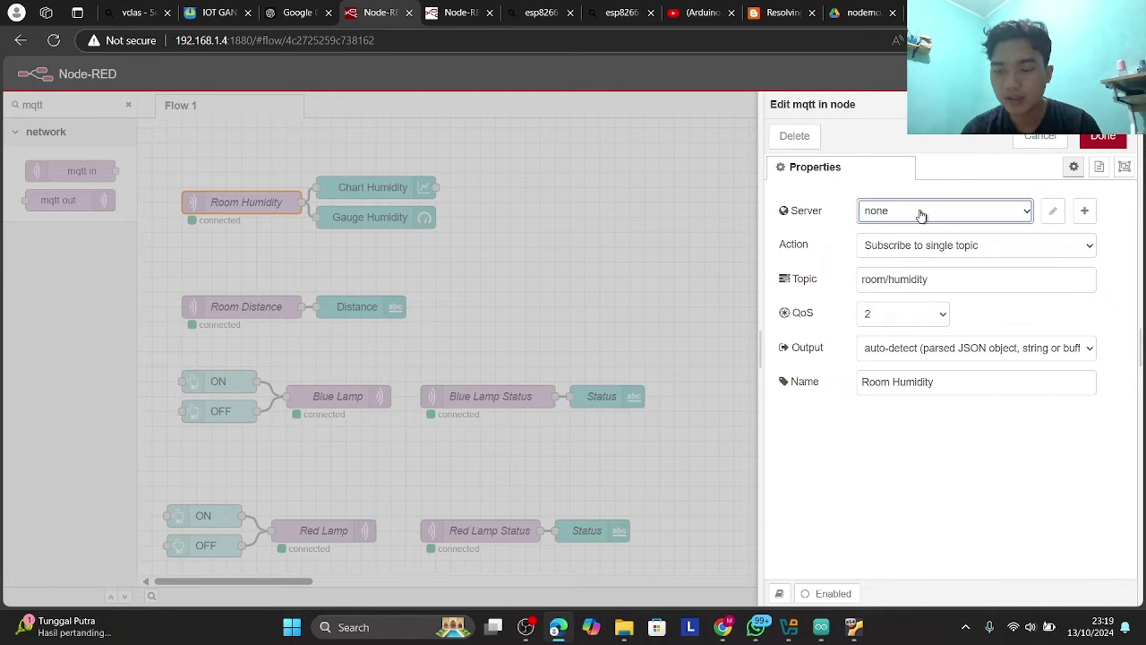
{"action": "left_click", "coordinate": [922, 215]}
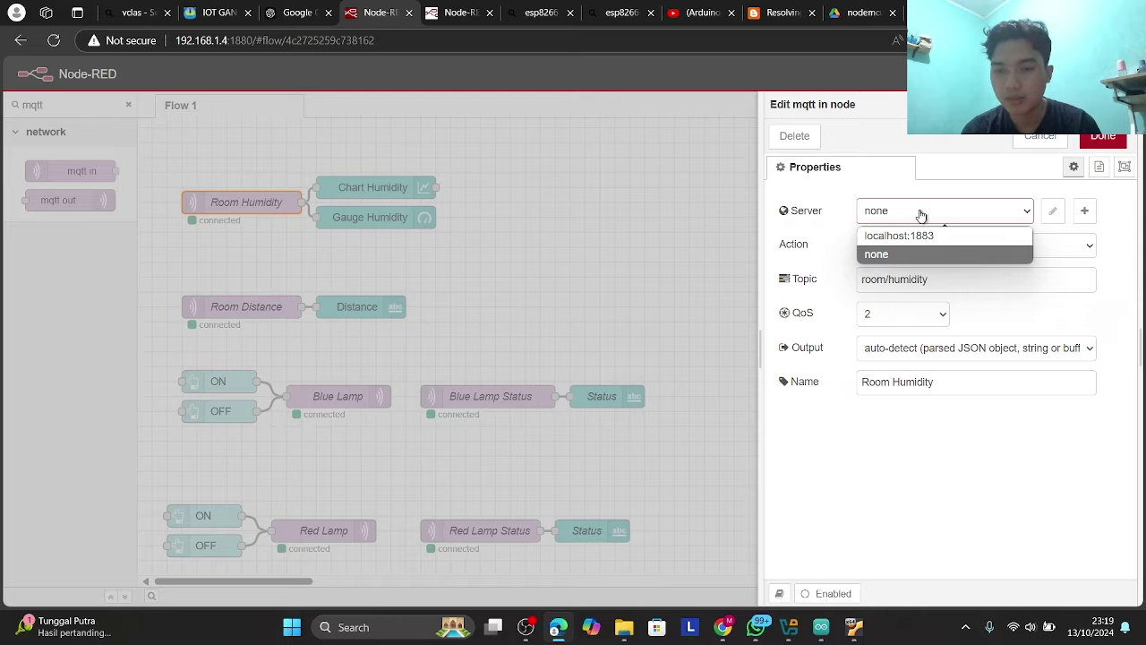
{"action": "left_click", "coordinate": [1084, 213]}
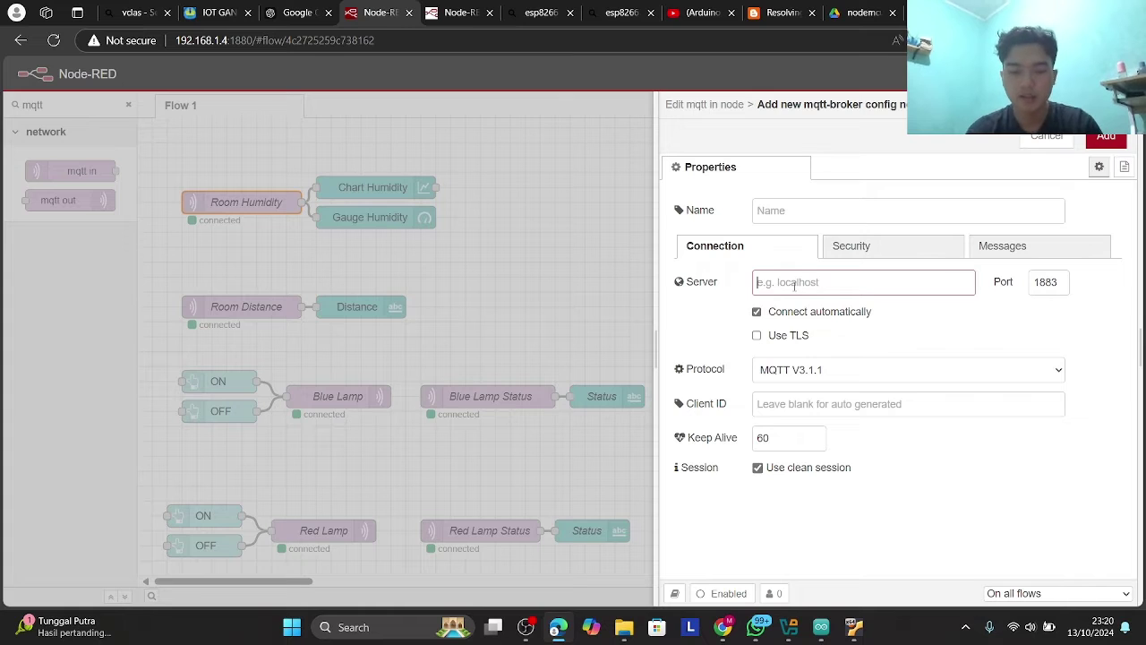
{"action": "left_click", "coordinate": [793, 282]}
{"action": "type", "text": "localh"}
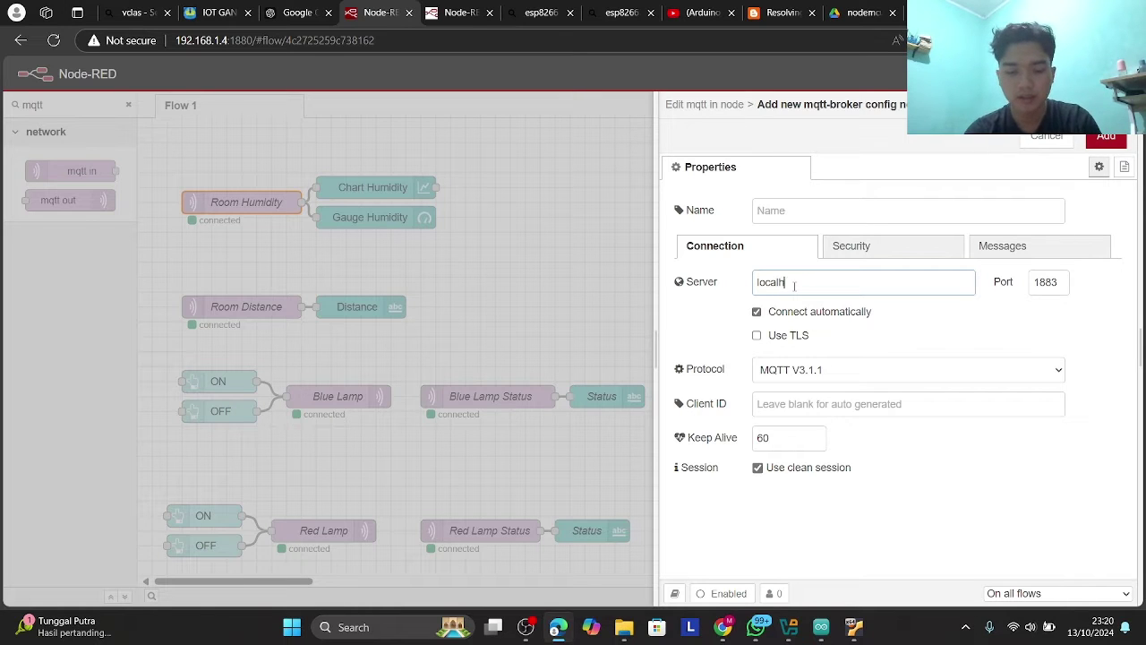
{"action": "type", "text": "ost"}
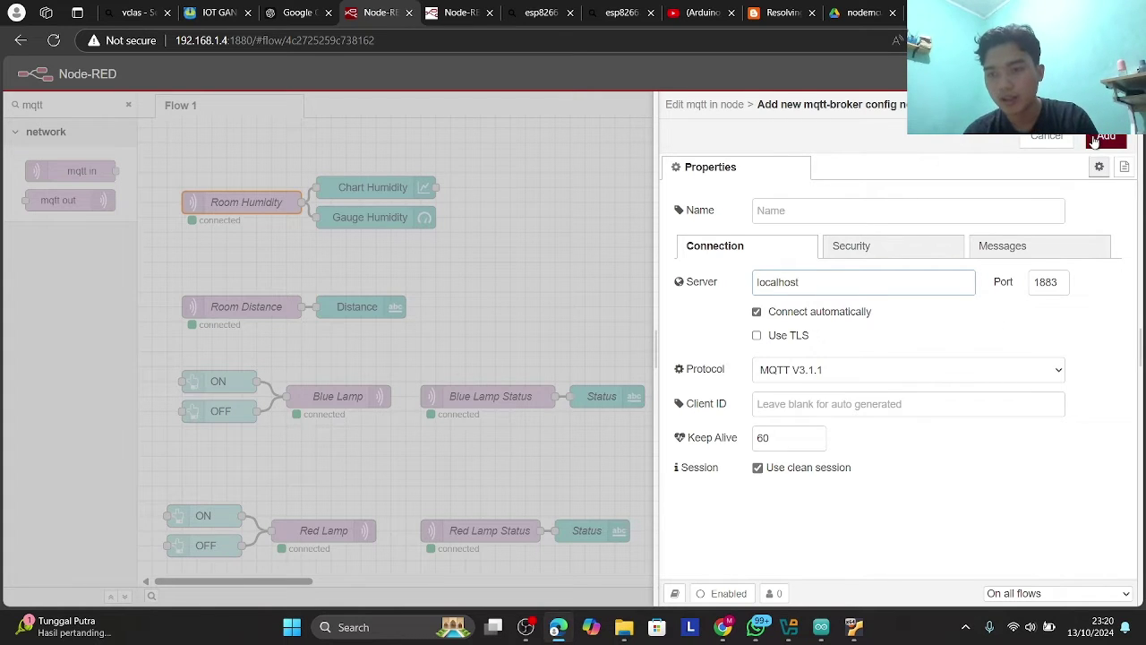
{"action": "left_click", "coordinate": [1043, 138]}
- Assign the localhost:1883 broker to Room Humidity, keep topic room/humidity, and apply
{"action": "left_click", "coordinate": [922, 213]}
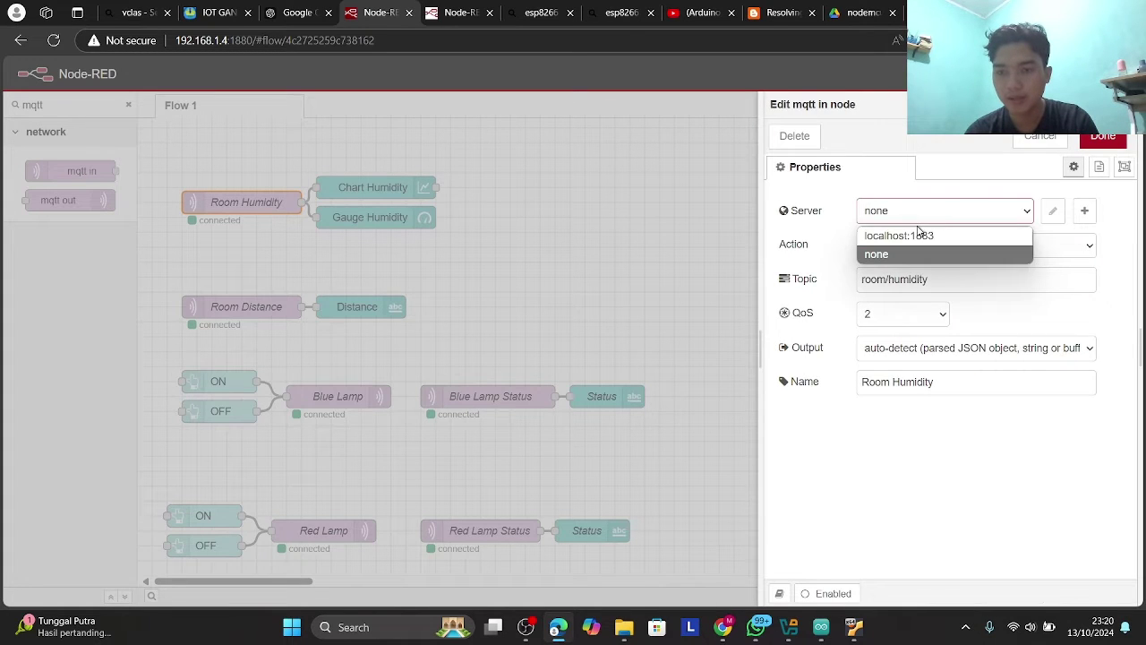
{"action": "left_click", "coordinate": [920, 237]}
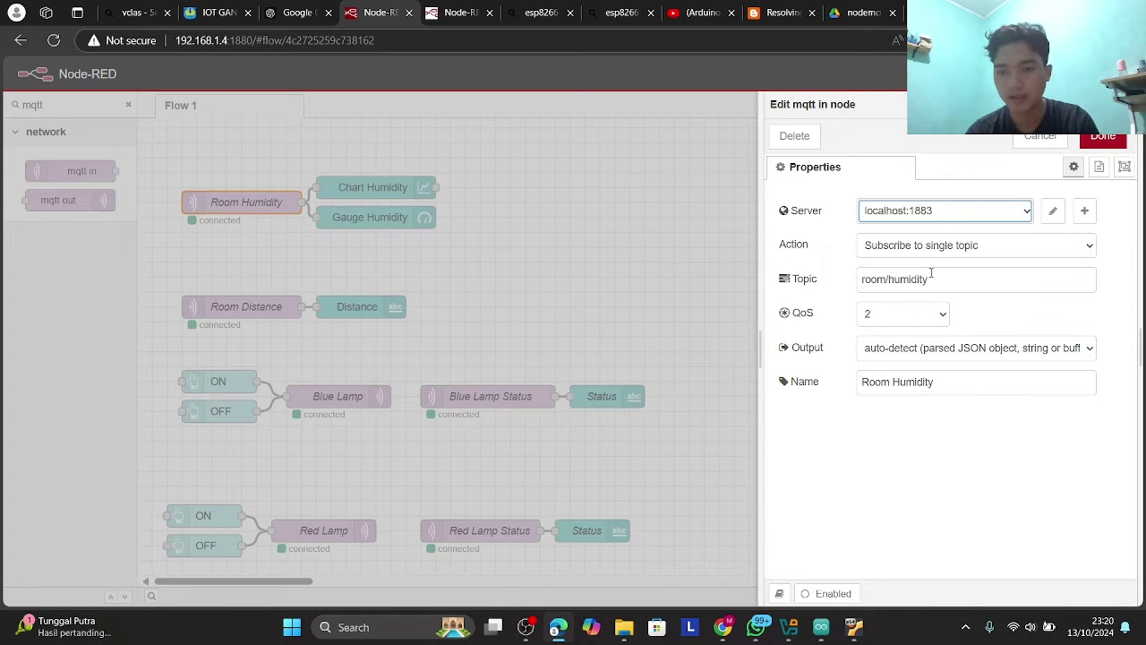
{"action": "left_click", "coordinate": [928, 279]}
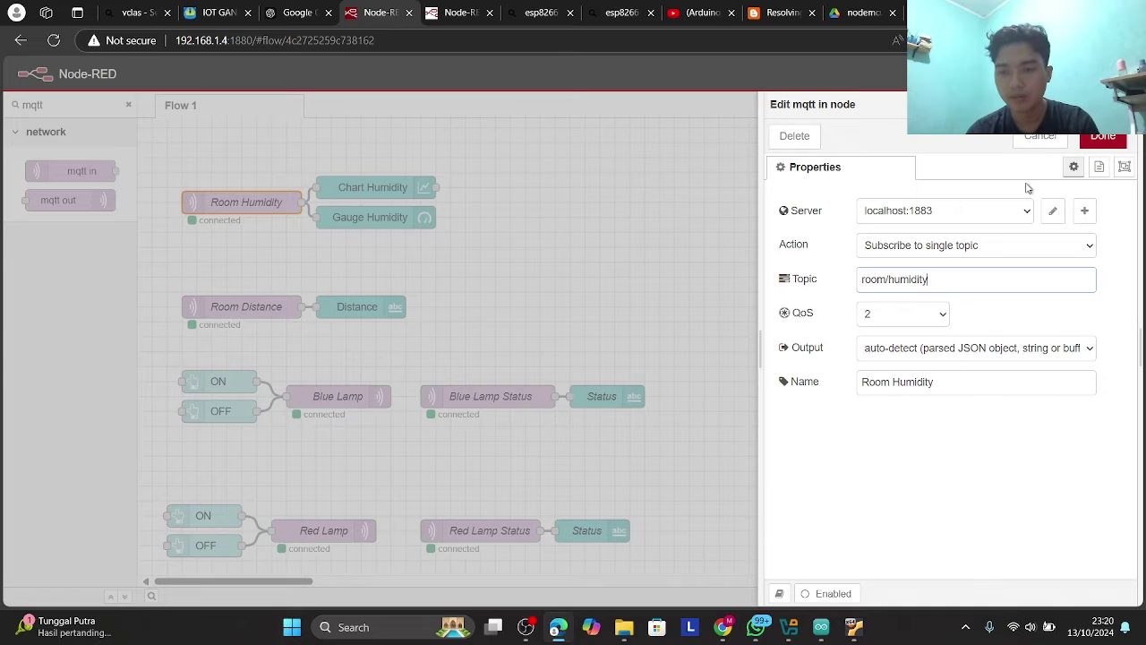
{"action": "left_click", "coordinate": [1094, 137]}
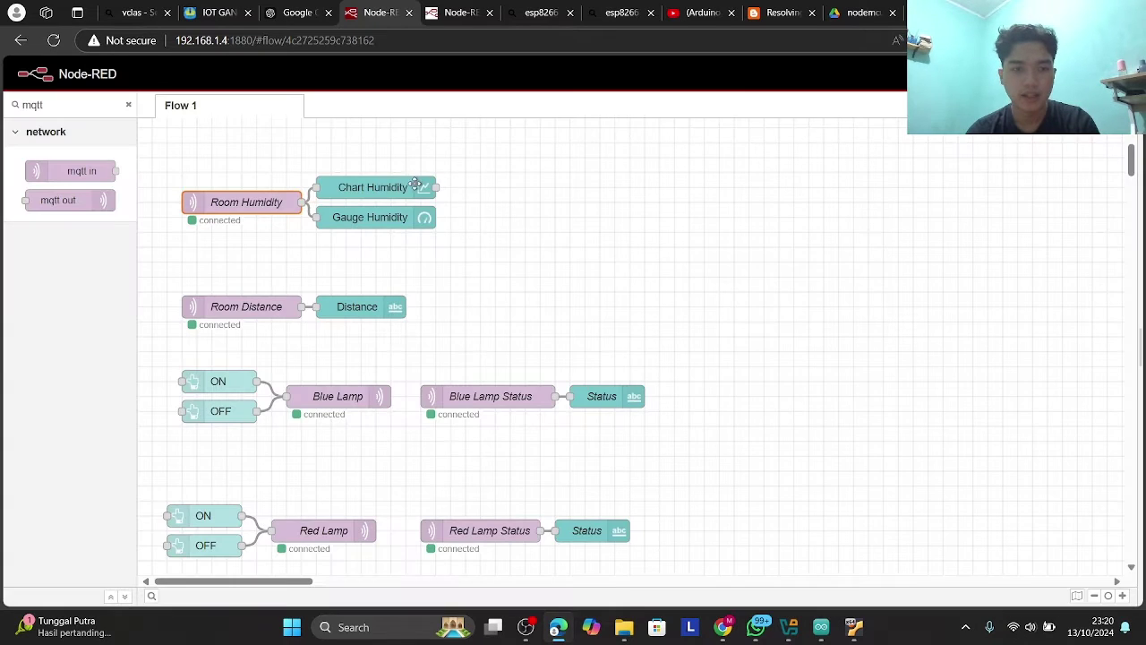
- Filter the palette for chart, then drop and undo a new chart node beside Chart Humidity
{"action": "left_click", "coordinate": [358, 186]}
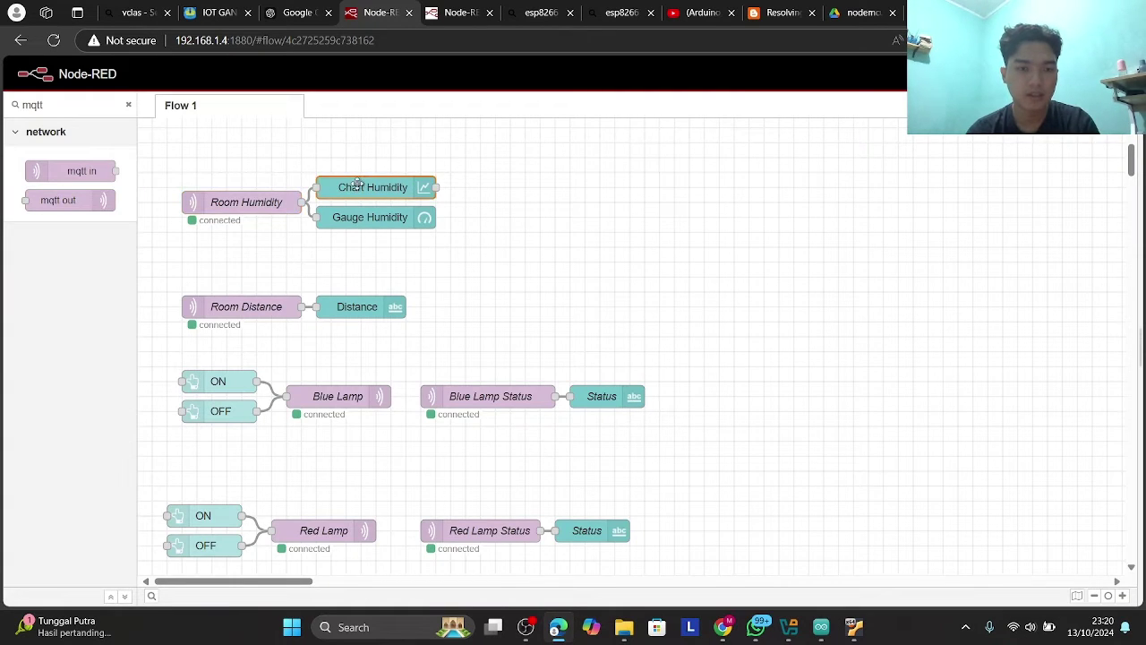
{"action": "left_click", "coordinate": [127, 105]}
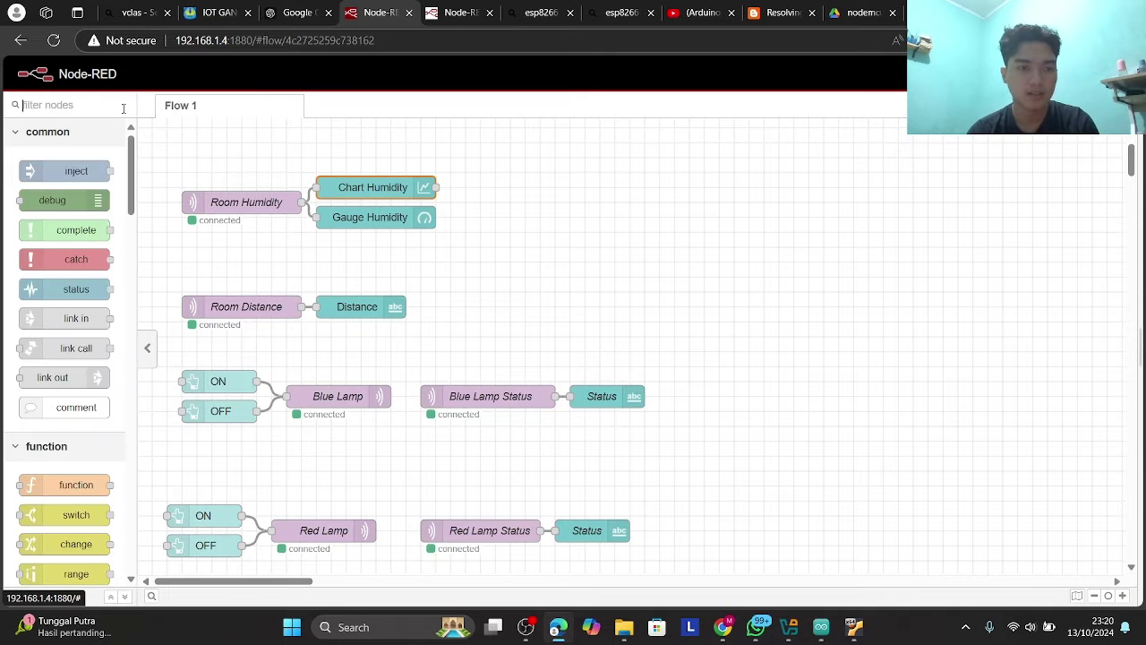
{"action": "type", "text": "chart"}
{"action": "scroll", "coordinate": [62, 170], "scroll_direction": "down", "scroll_amount": 2}
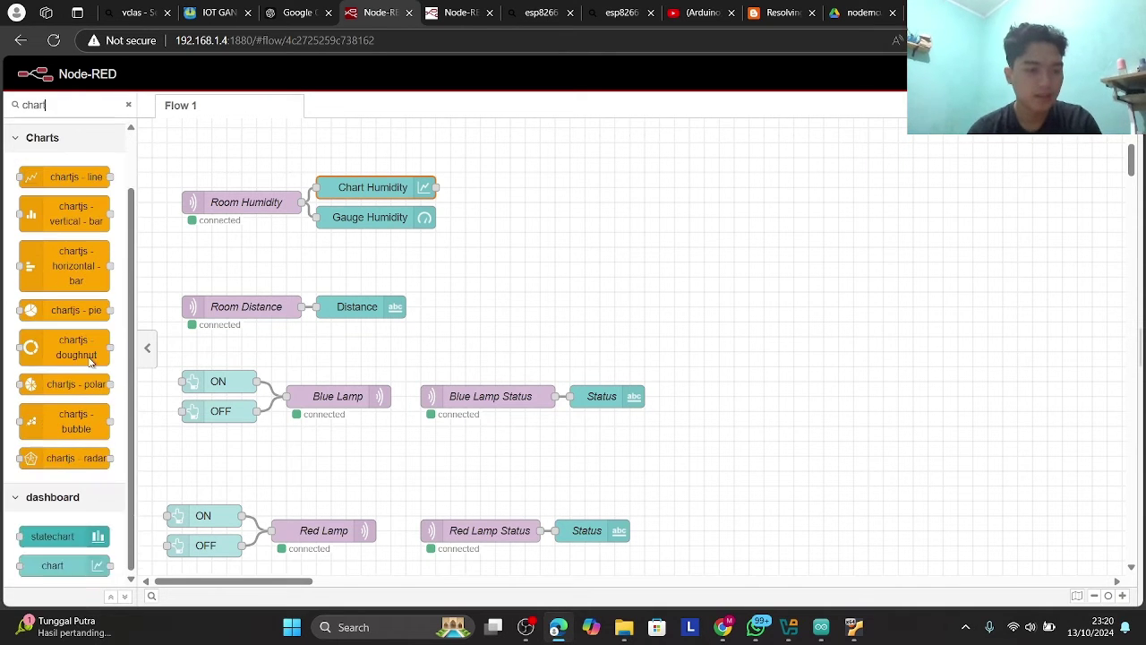
{"action": "left_click_drag", "start_coordinate": [75, 565], "coordinate": [535, 183]}
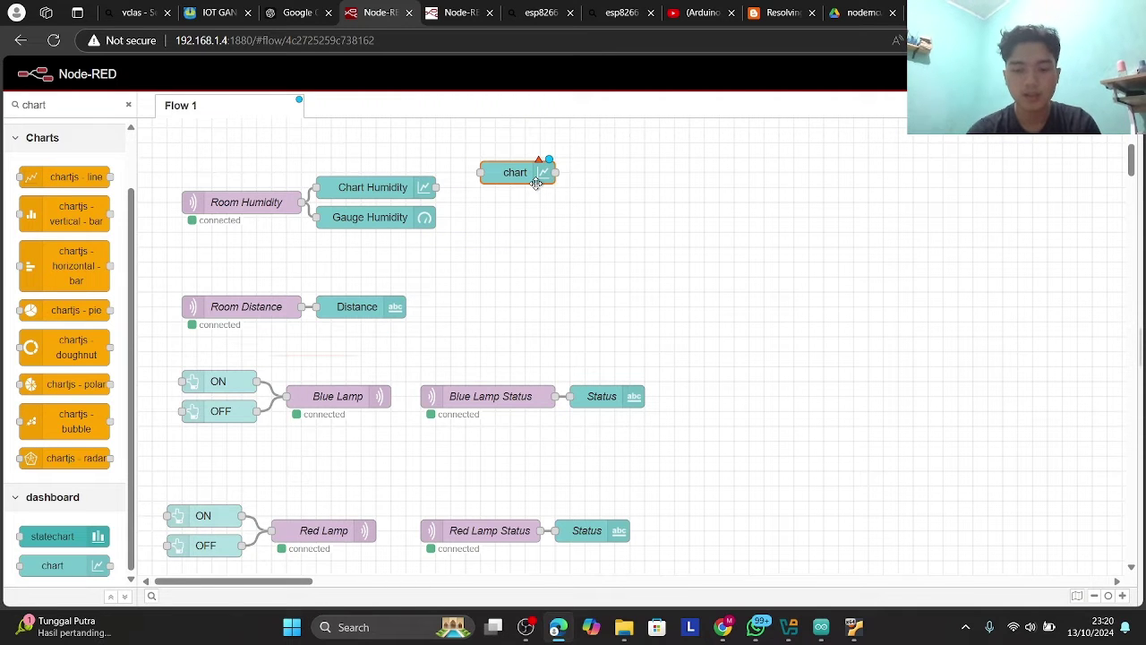
{"action": "key", "text": "ctrl+z"}
- Set Chart Humidity's dashboard group to none and begin creating a new group
{"action": "left_click", "coordinate": [362, 187]}
{"action": "double_click", "coordinate": [362, 187]}
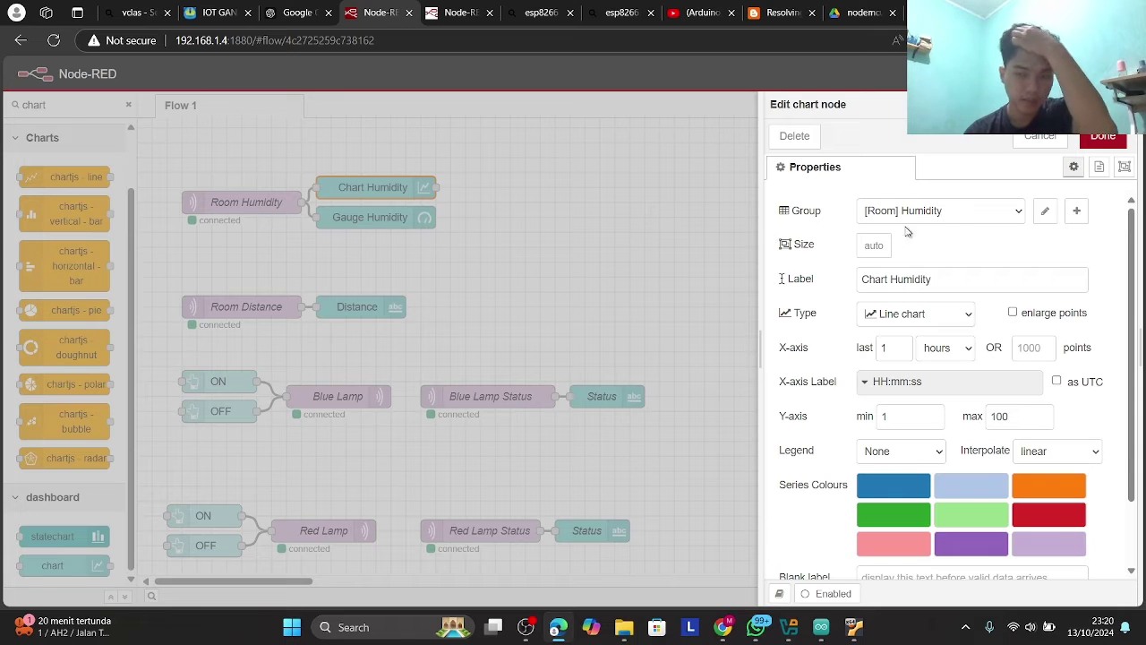
{"action": "left_click", "coordinate": [990, 220]}
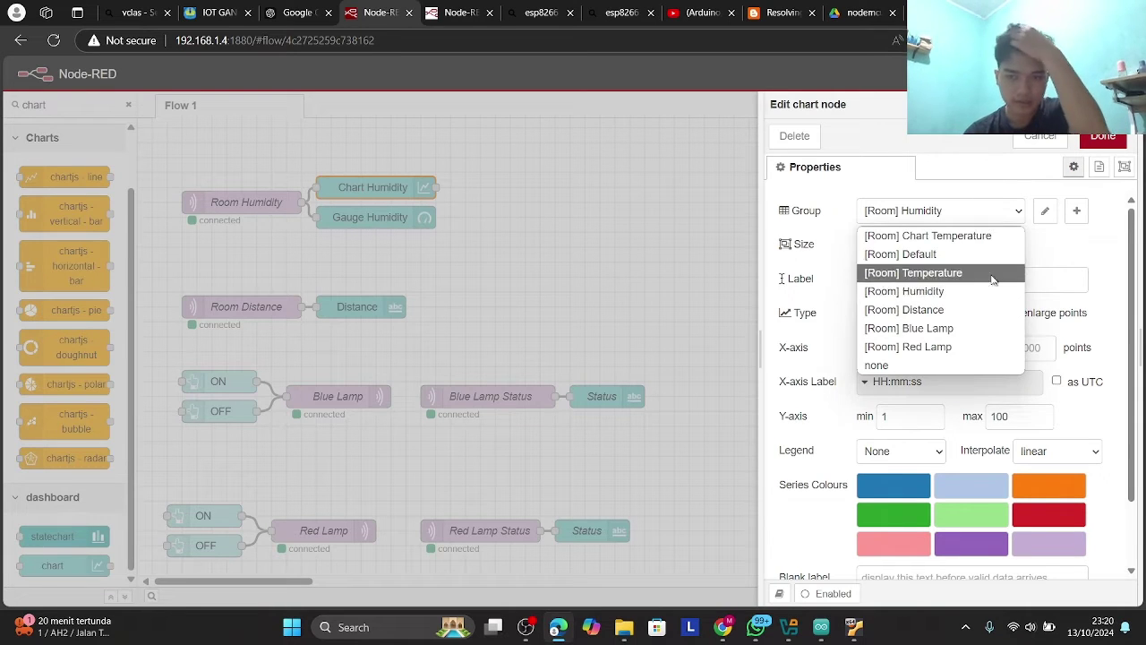
{"action": "left_click", "coordinate": [915, 364]}
{"action": "left_click", "coordinate": [931, 210]}
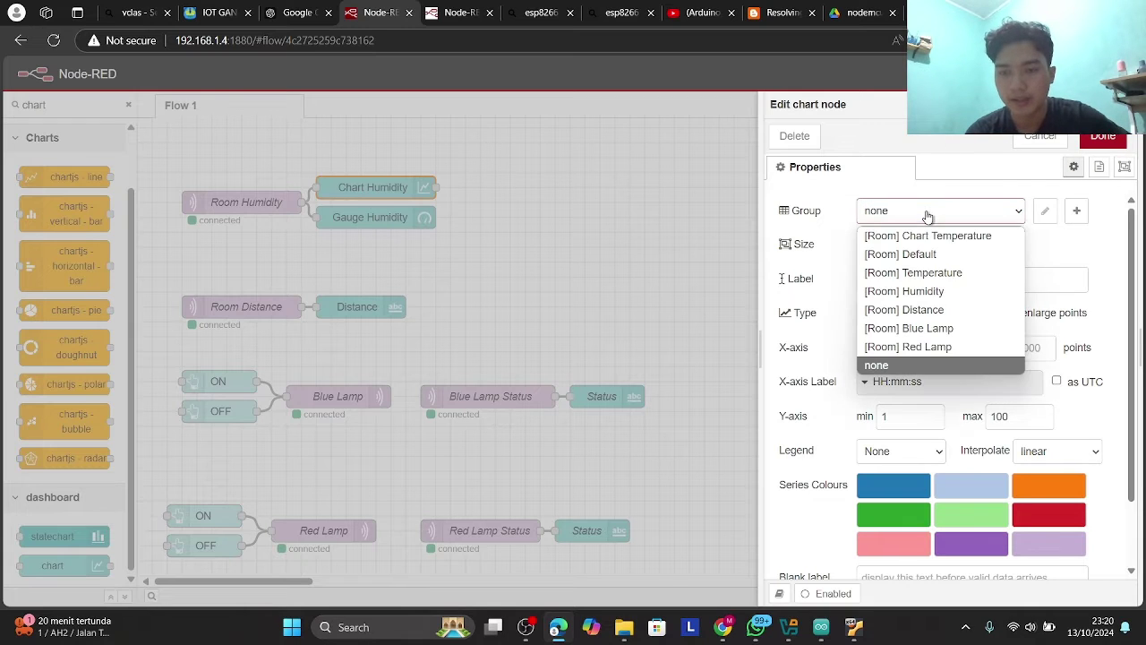
{"action": "left_click", "coordinate": [938, 191]}
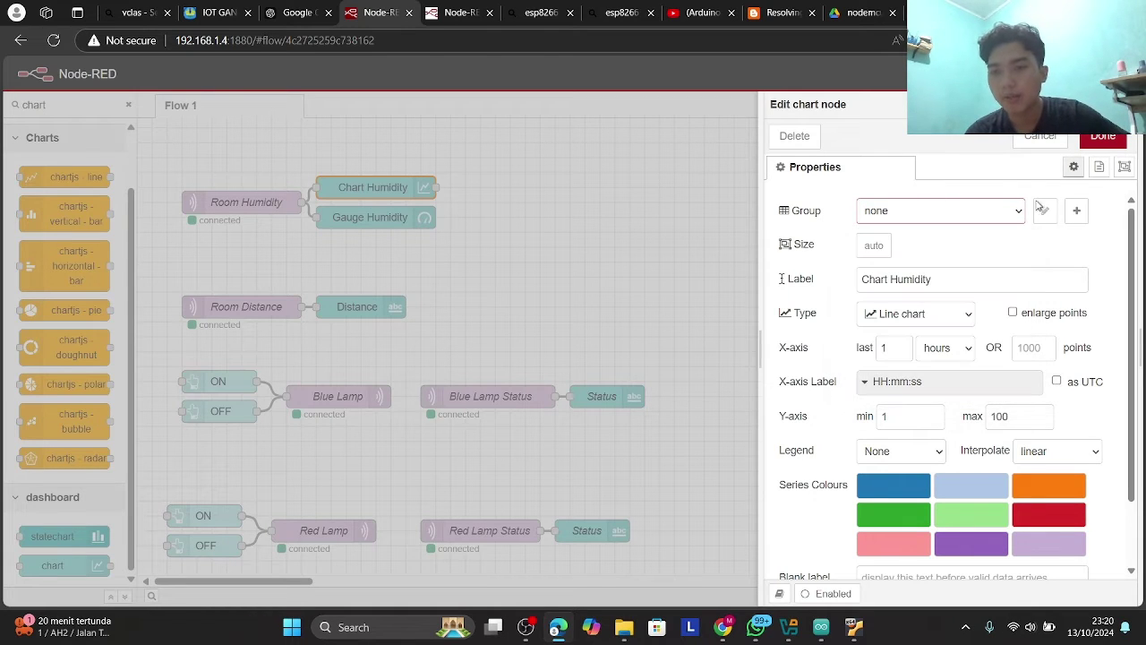
{"action": "left_click", "coordinate": [1077, 213]}
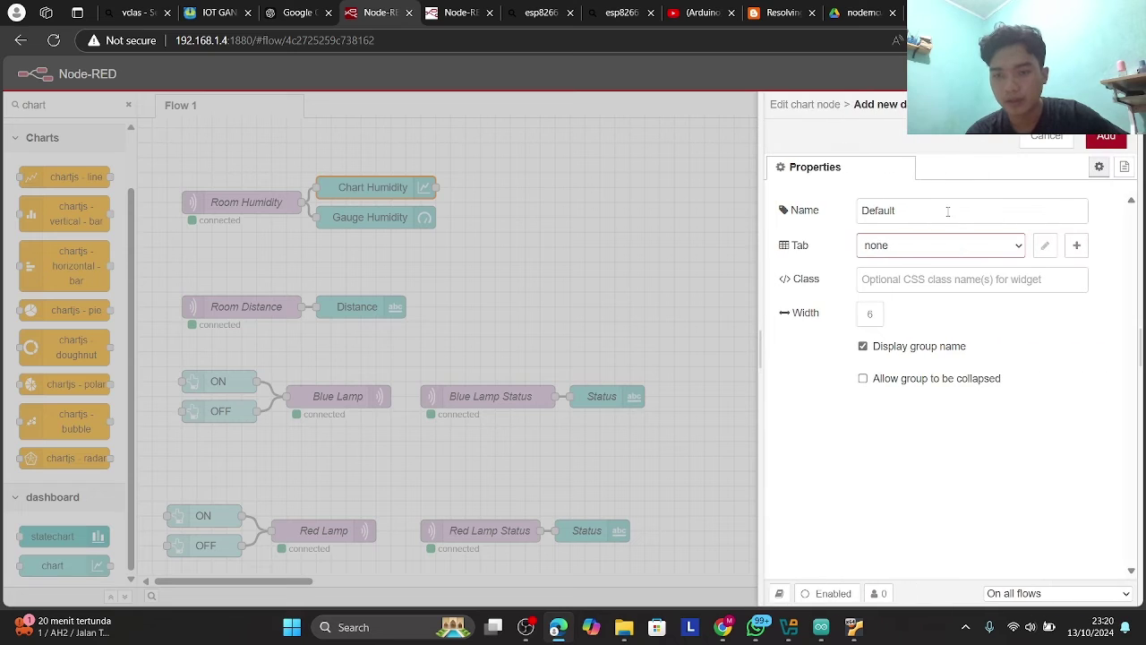
- Rename the new dashboard group from Default to Humidity, leaving its tab as none
{"action": "left_click", "coordinate": [938, 222]}
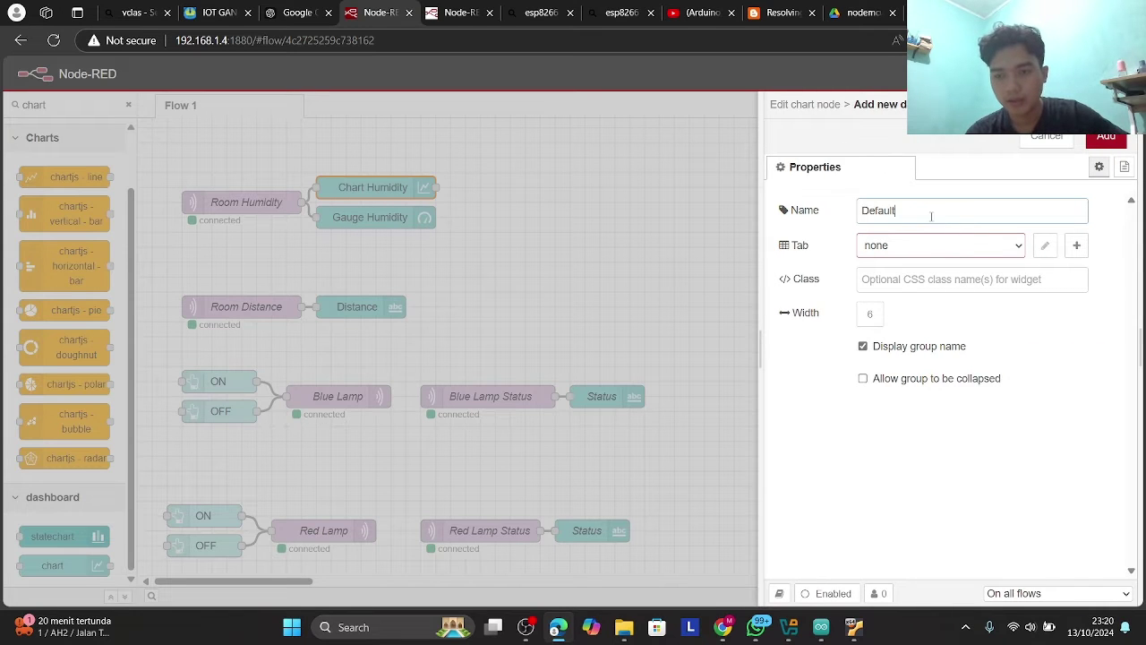
{"action": "double_click", "coordinate": [931, 216]}
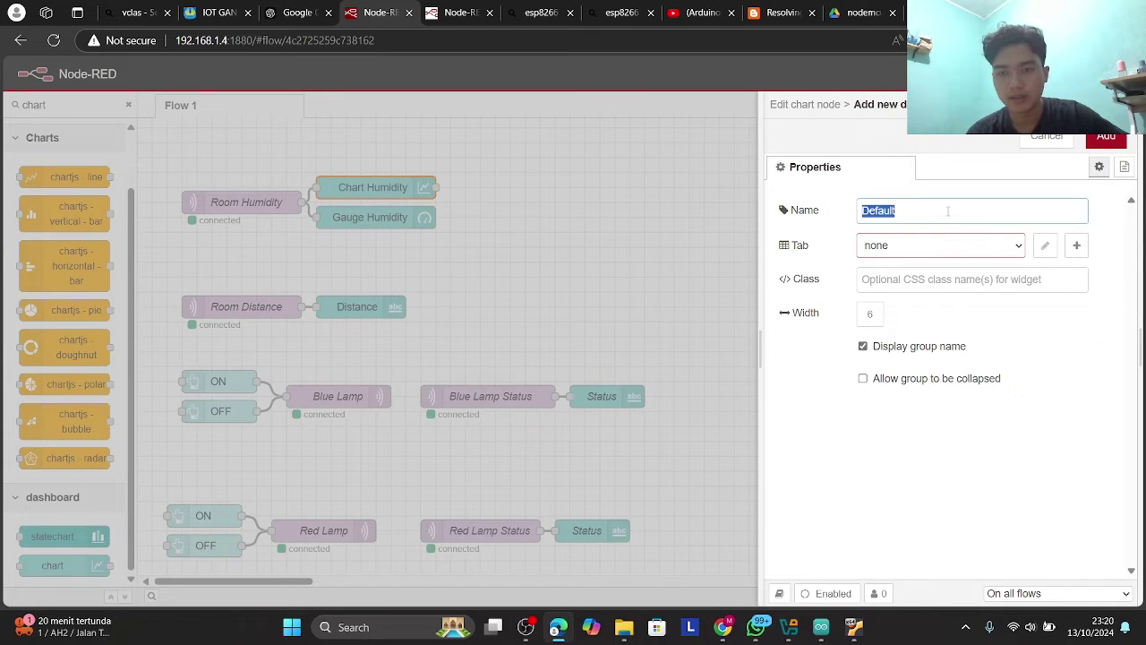
{"action": "type", "text": "Hum"}
{"action": "key", "text": "BackSpace"}
{"action": "key", "text": "BackSpace"}
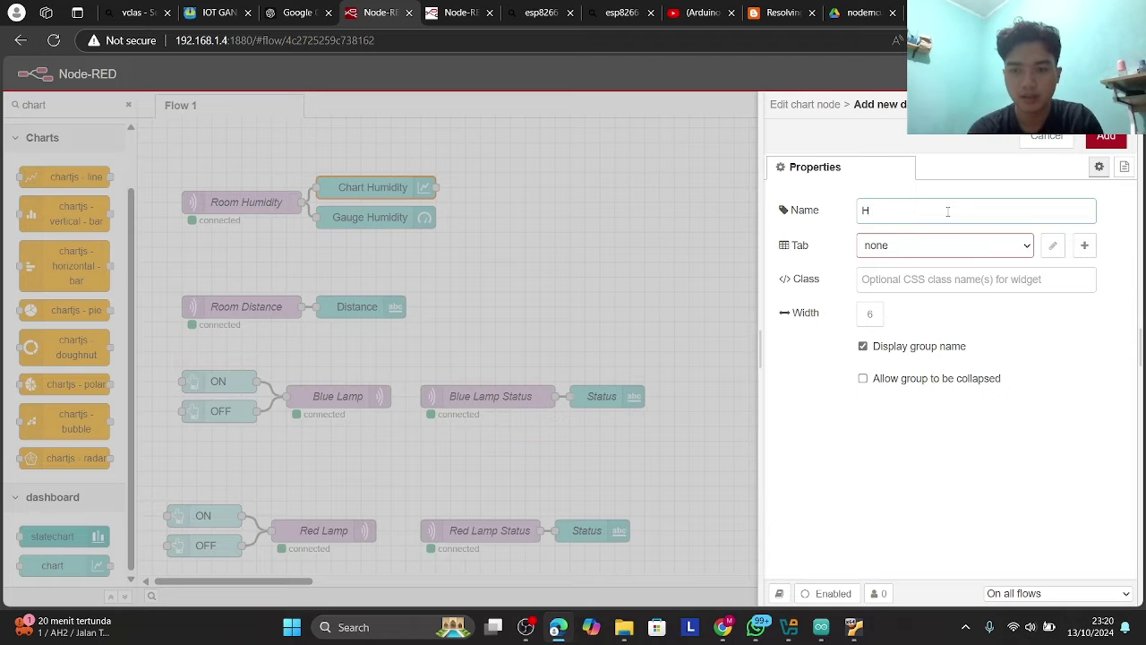
{"action": "type", "text": "umidity"}
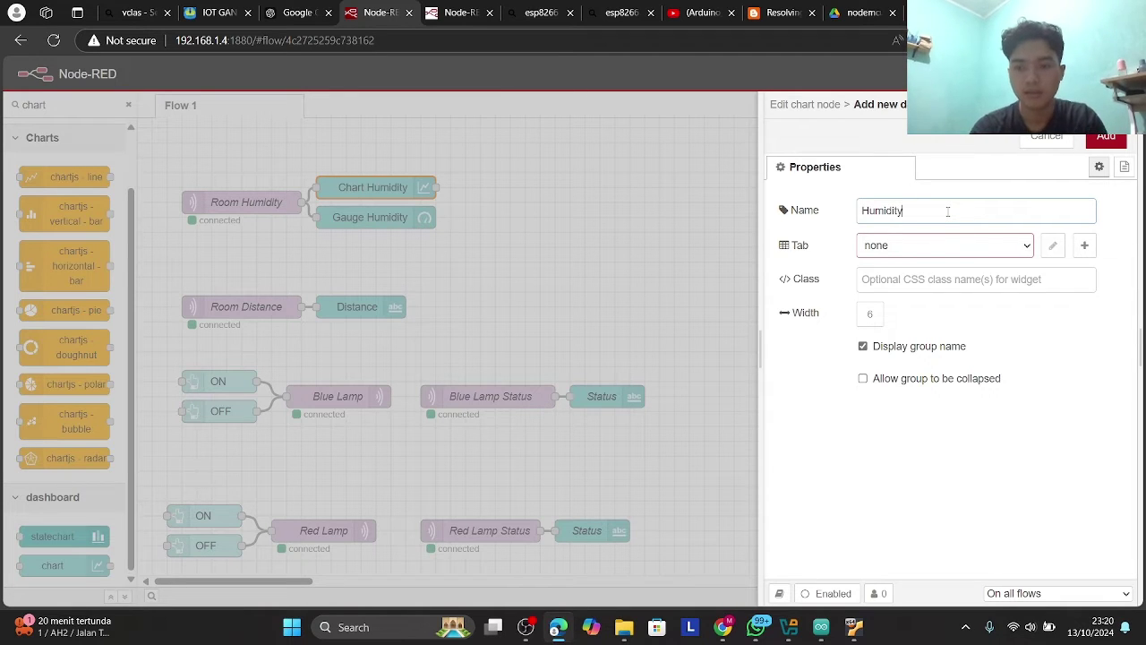
{"action": "left_click", "coordinate": [941, 249]}
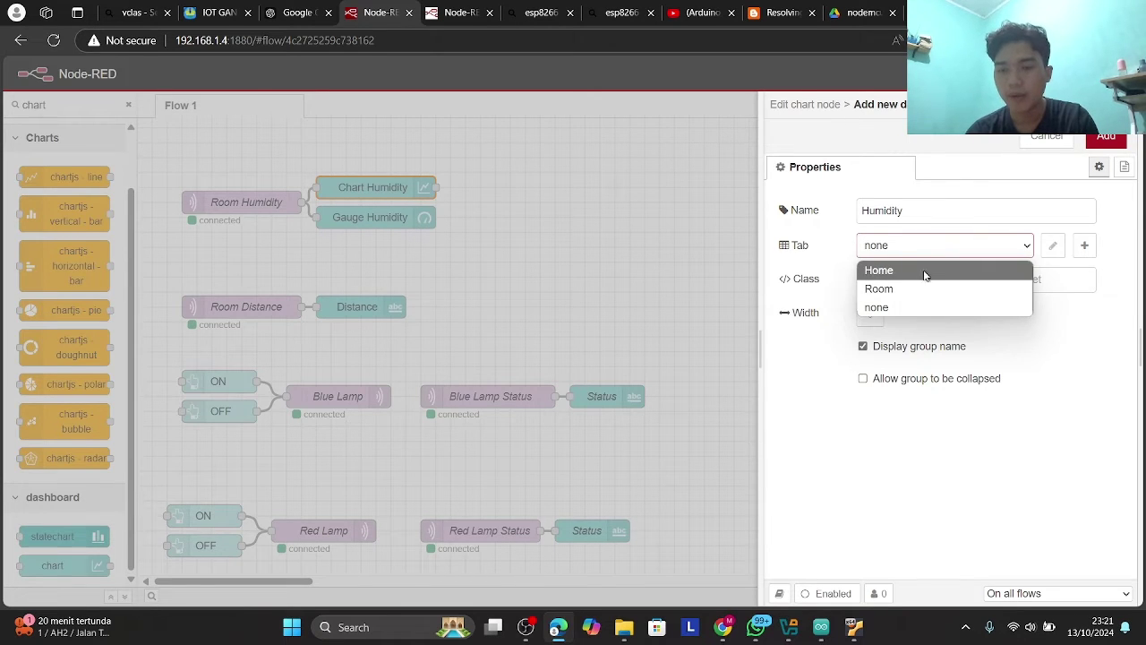
{"action": "left_click", "coordinate": [846, 250]}
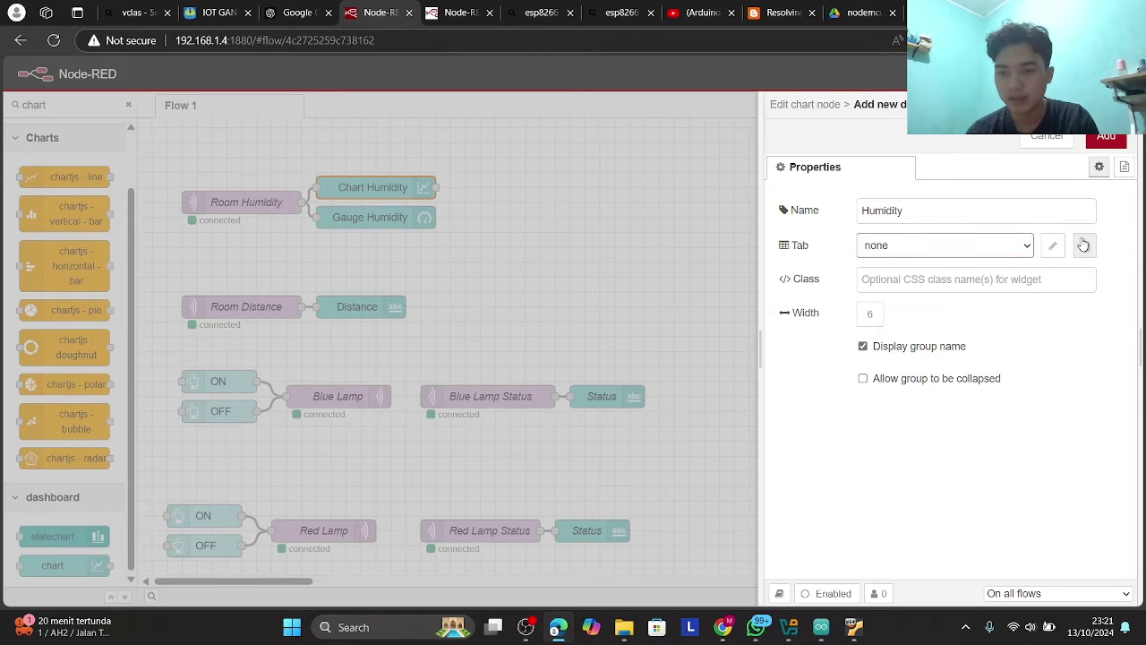
{"action": "left_click", "coordinate": [1083, 244]}
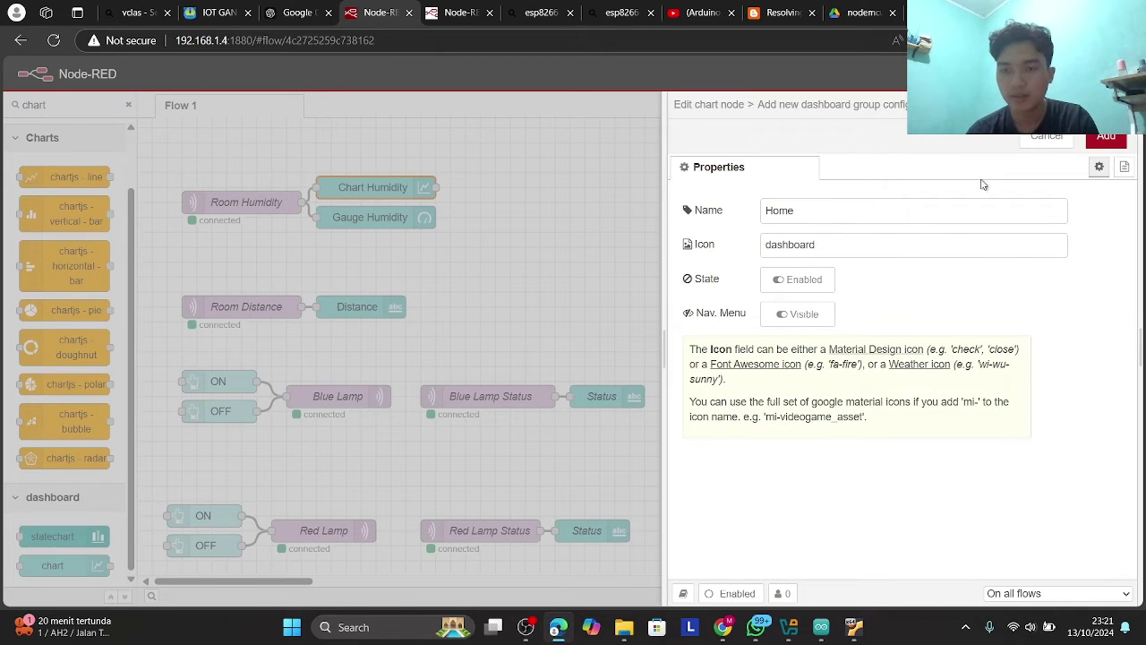
- Cancel the new Home dashboard tab, the new Humidity group and the Chart Humidity edits
{"action": "left_click", "coordinate": [1042, 152]}
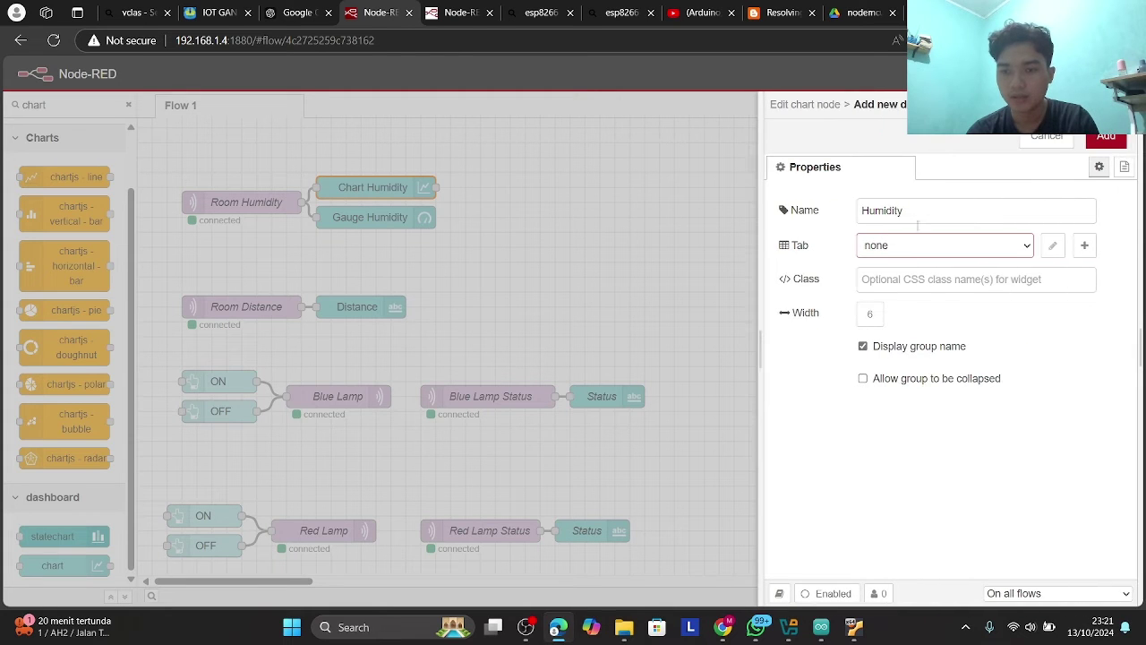
{"action": "left_click", "coordinate": [1083, 246]}
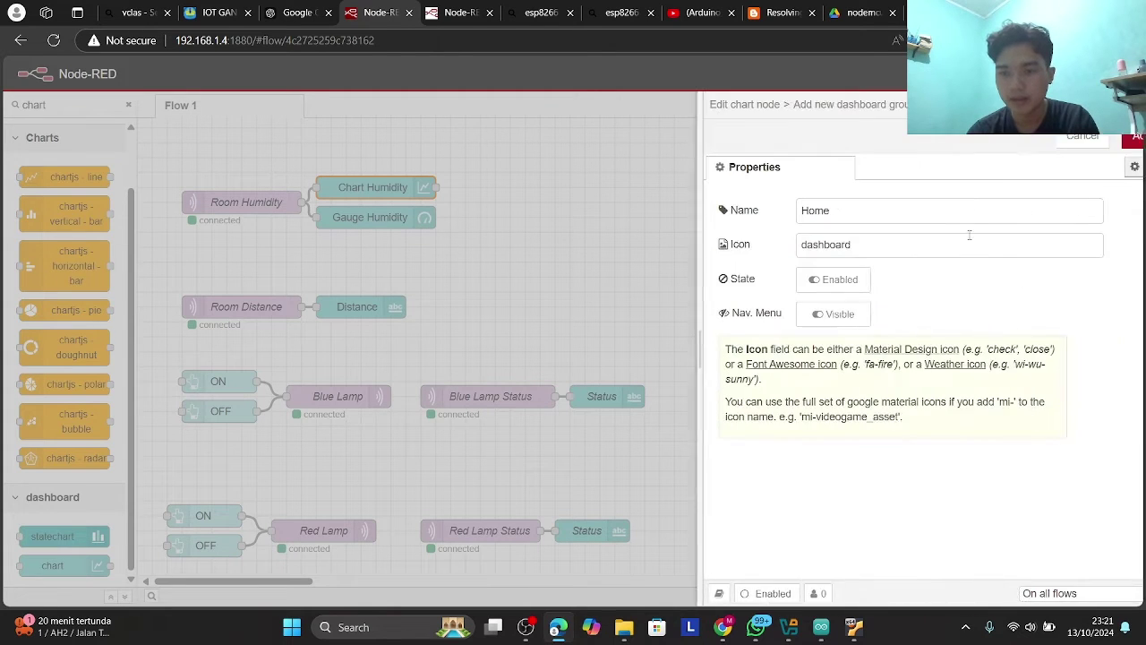
{"action": "double_click", "coordinate": [845, 221]}
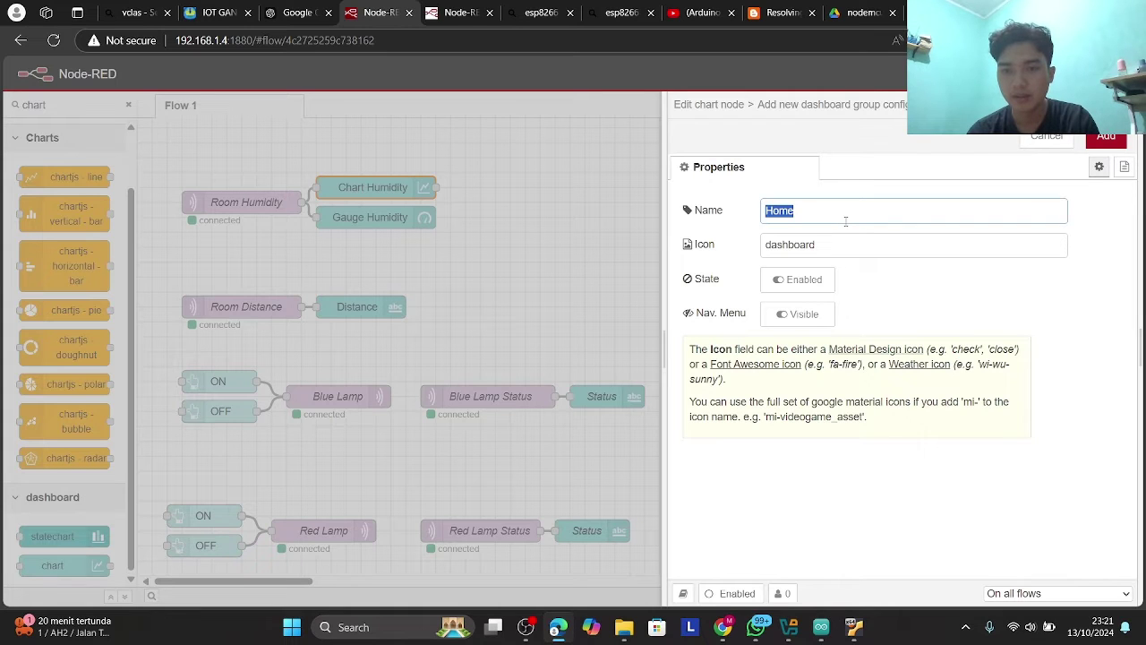
{"action": "left_click", "coordinate": [1047, 139]}
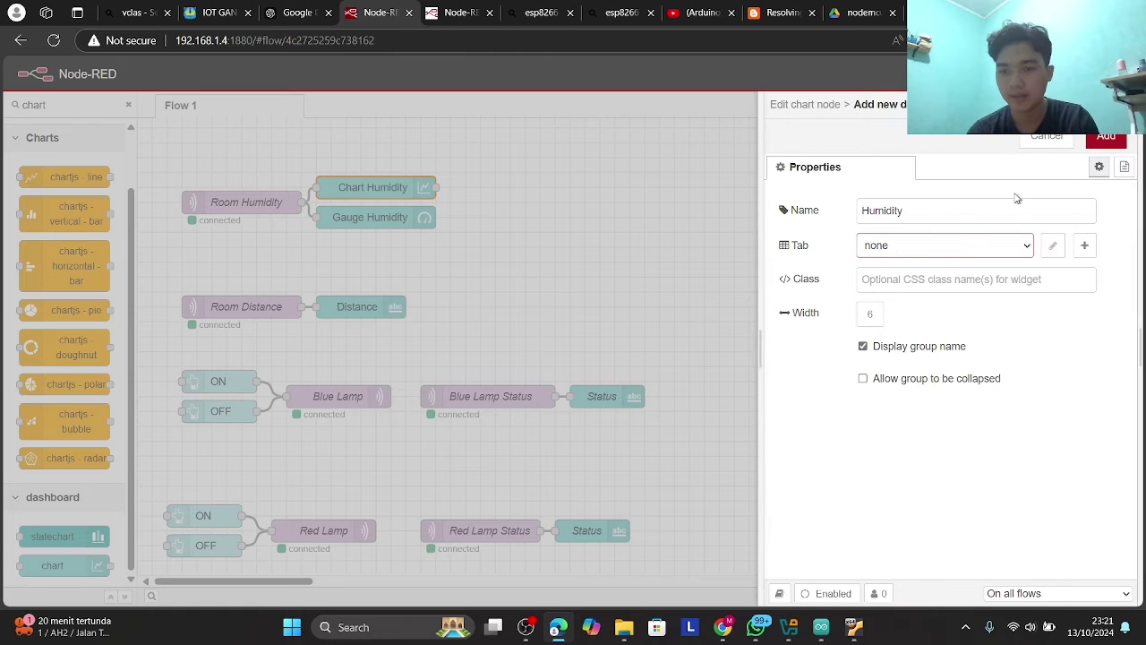
{"action": "left_click", "coordinate": [1038, 138]}
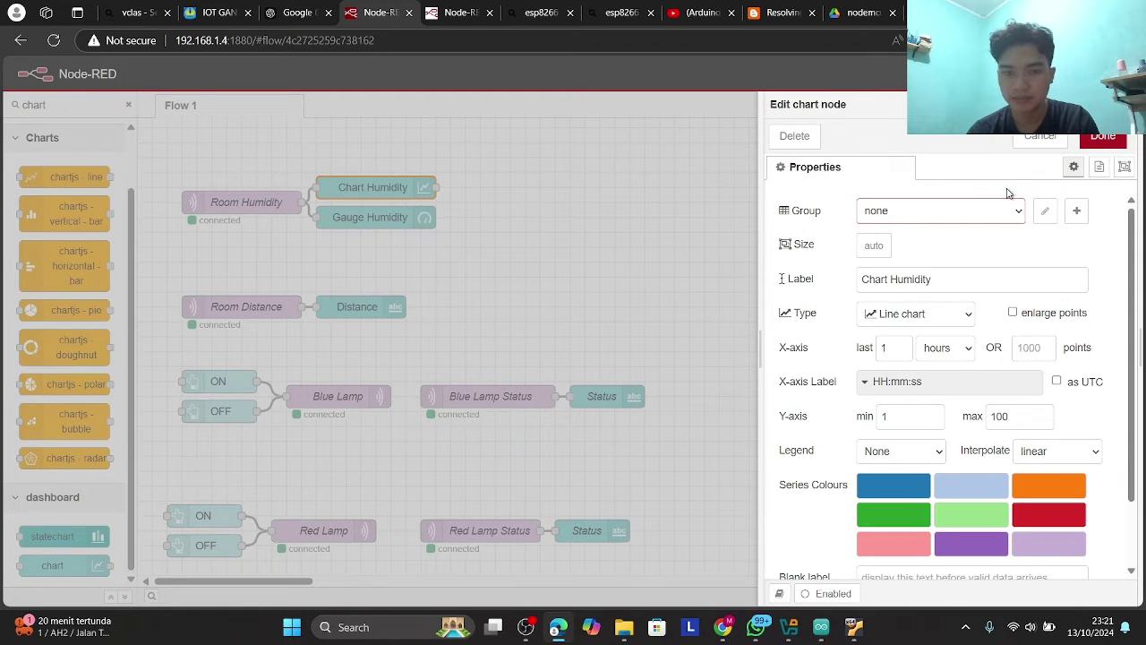
{"action": "left_click", "coordinate": [1041, 142]}
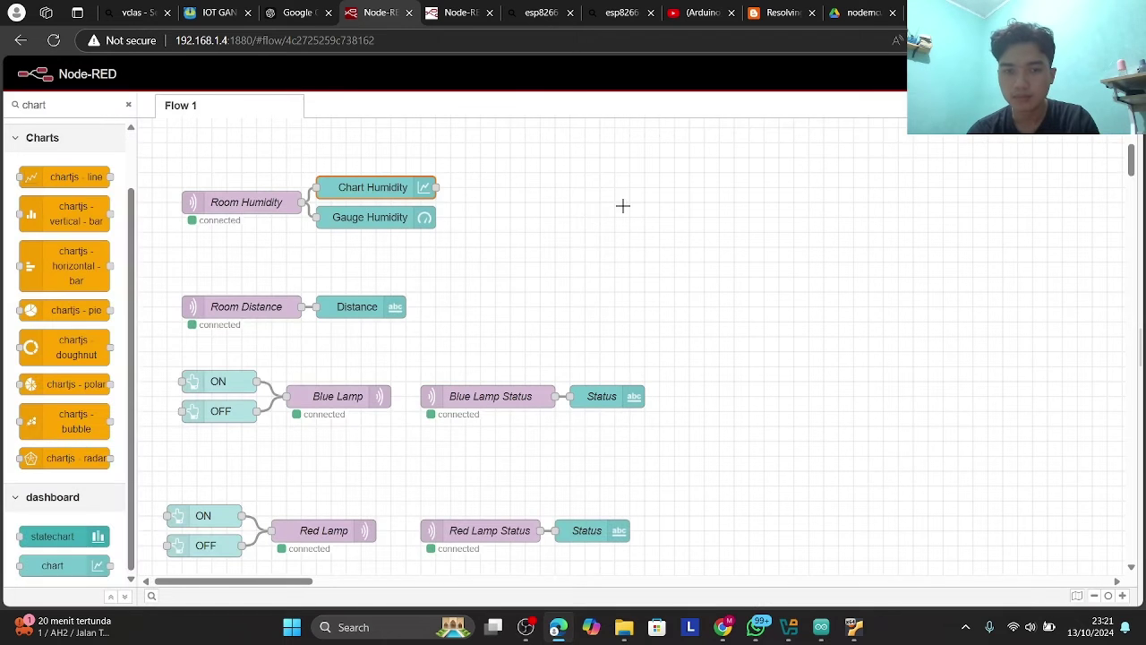
- Reopen Chart Humidity to verify its [Room] Humidity group, close it, and select Gauge Humidity
{"action": "double_click", "coordinate": [421, 192]}
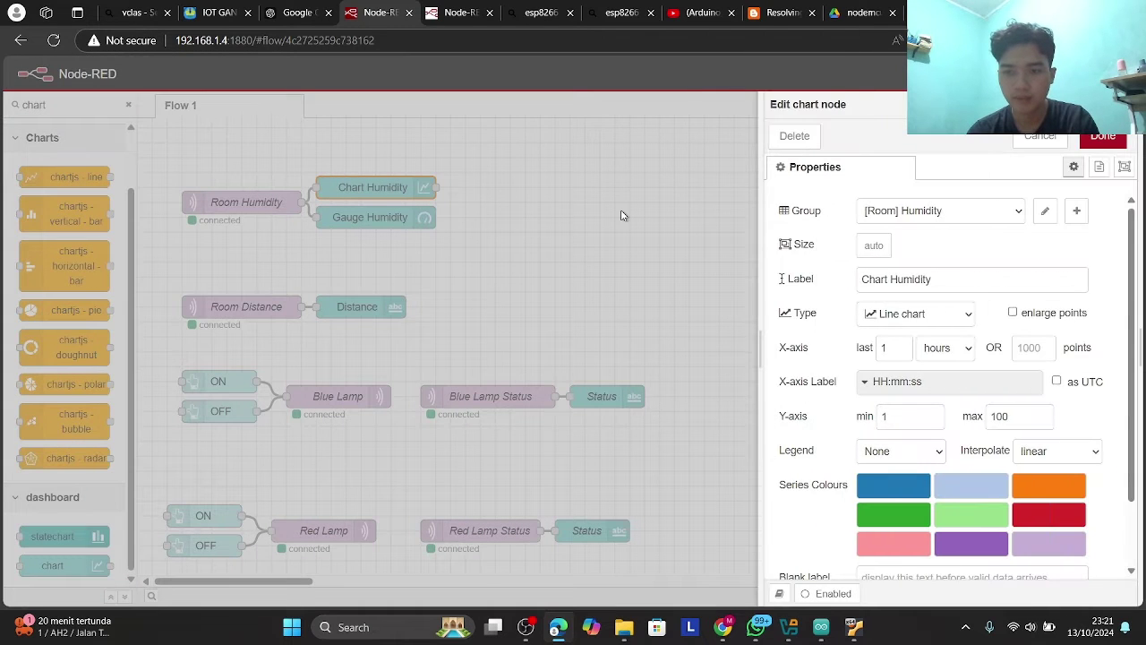
{"action": "key", "text": "Escape"}
{"action": "left_click", "coordinate": [416, 224]}
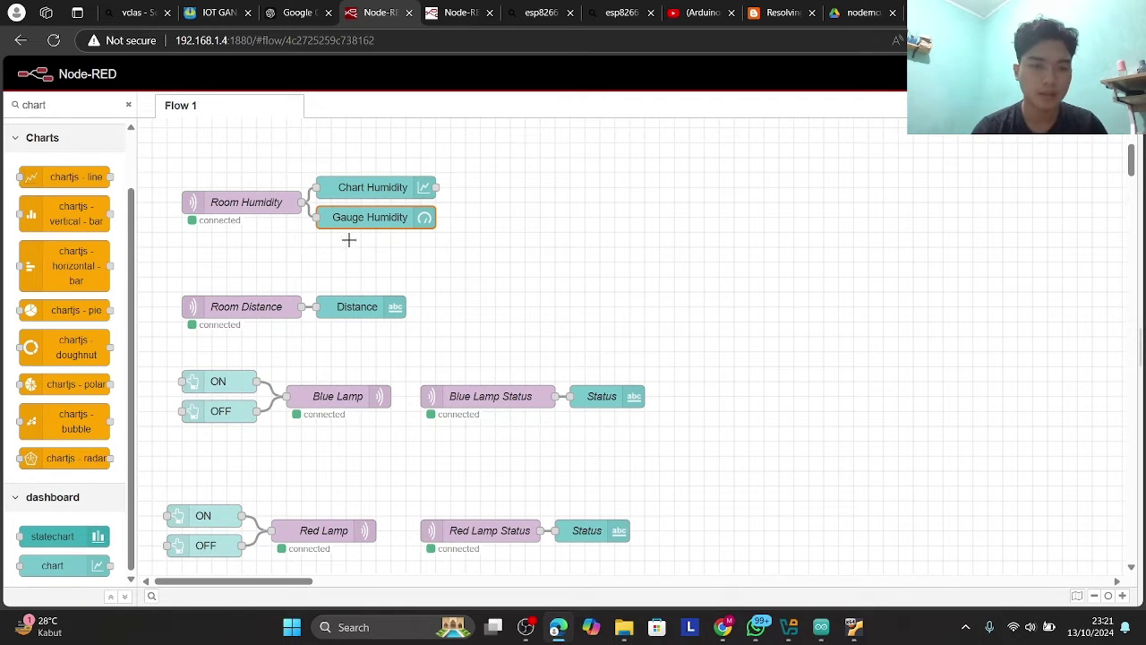
- Filter the palette for 'gauge' and check Gauge Humidity's [Room] Humidity group without changes
{"action": "left_click", "coordinate": [128, 106]}
{"action": "type", "text": "gauge"}
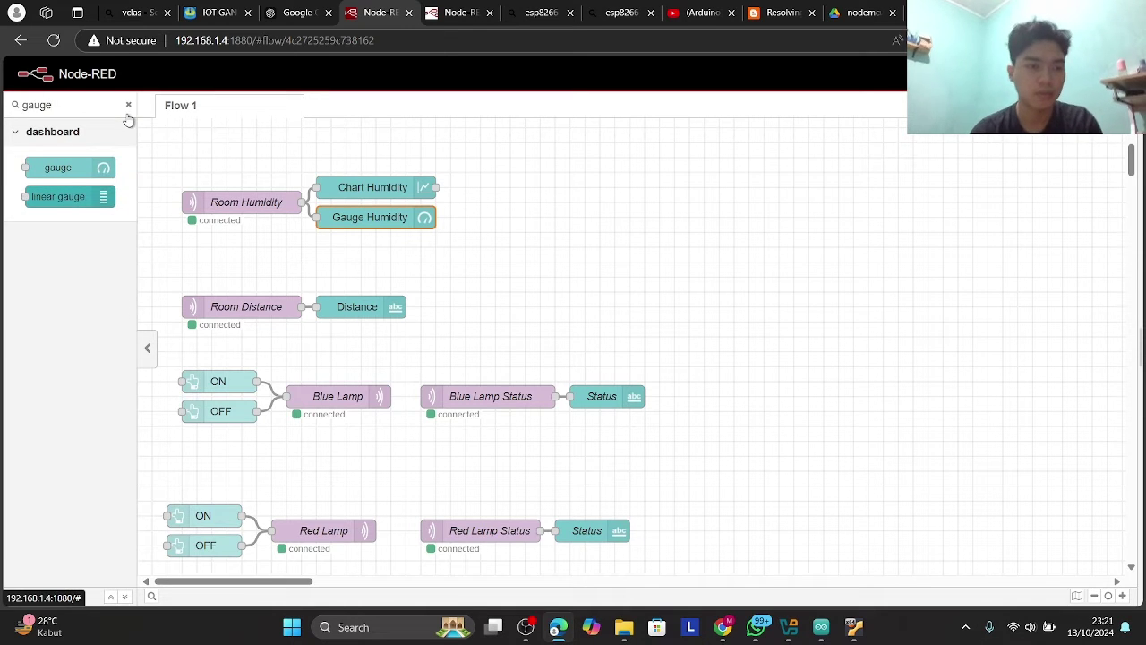
{"action": "double_click", "coordinate": [397, 221]}
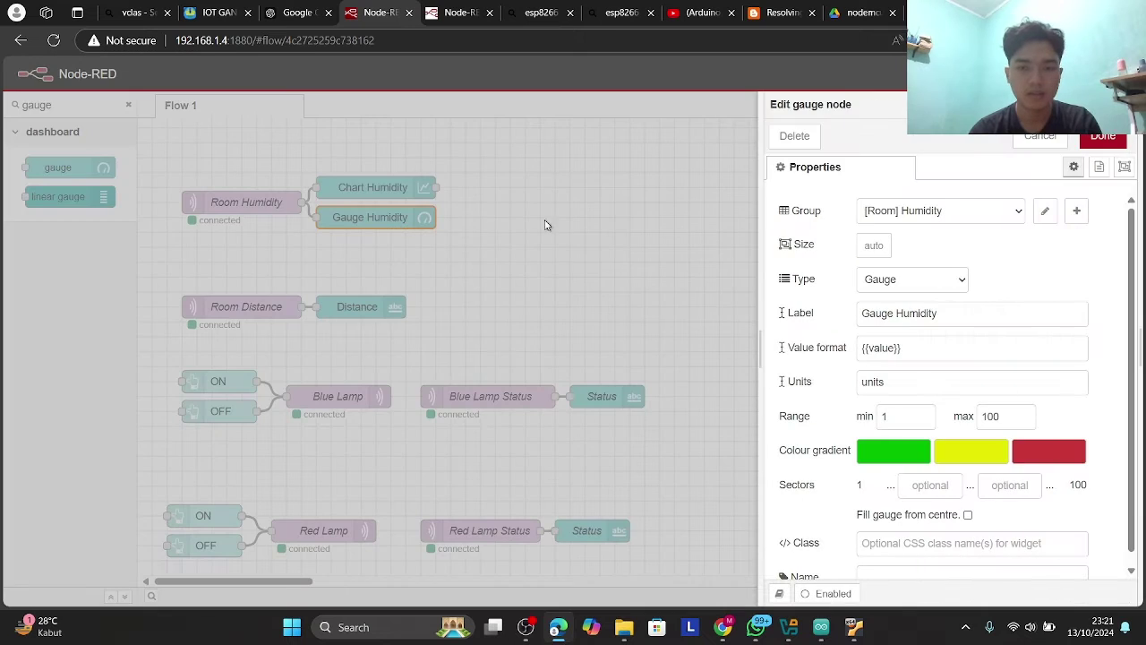
{"action": "left_click", "coordinate": [907, 210]}
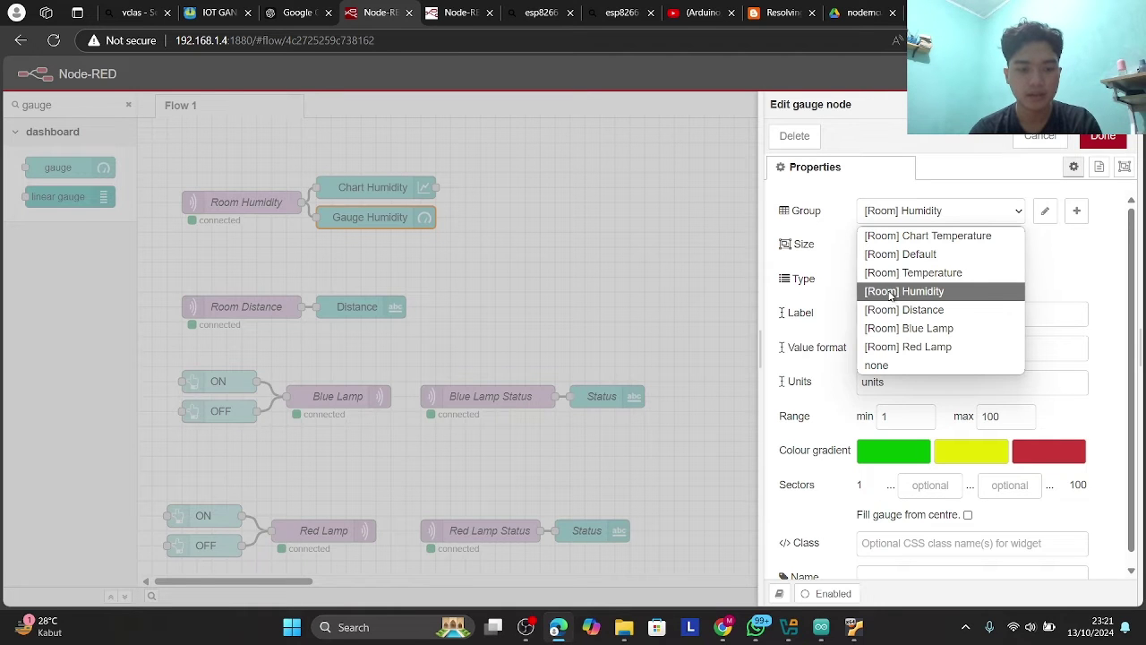
{"action": "key", "text": "Escape"}
{"action": "key", "text": "Escape"}
- Open the Gauge Temperature node's settings
{"action": "scroll", "coordinate": [648, 281], "scroll_direction": "down", "scroll_amount": 3}
{"action": "scroll", "coordinate": [646, 275], "scroll_direction": "up", "scroll_amount": 5}
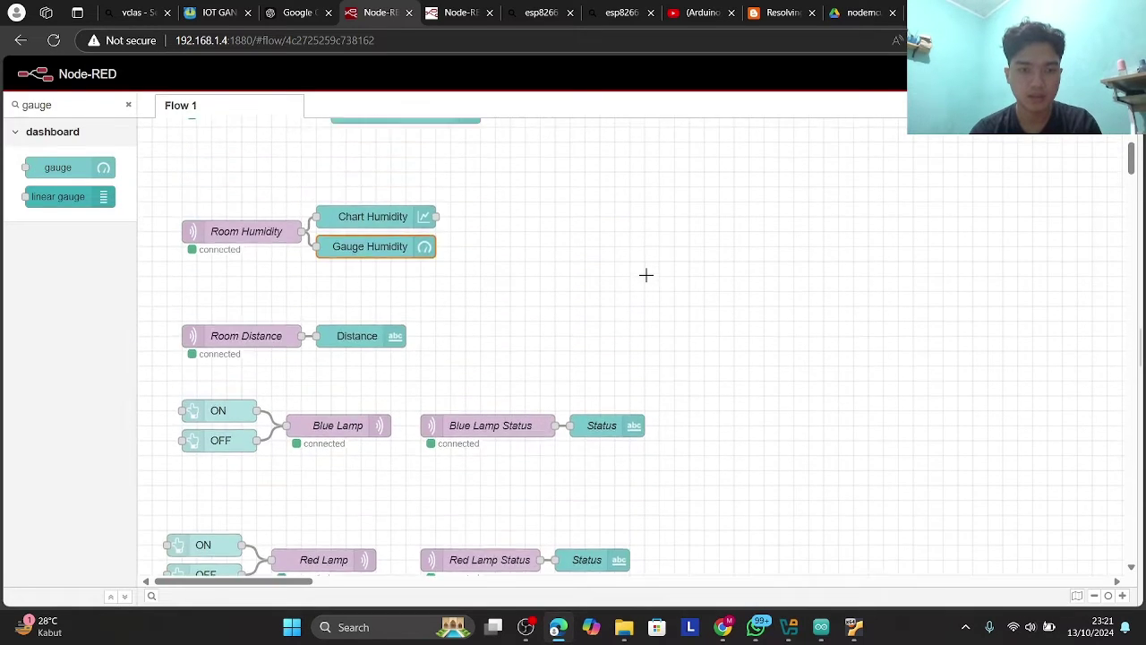
{"action": "double_click", "coordinate": [417, 209]}
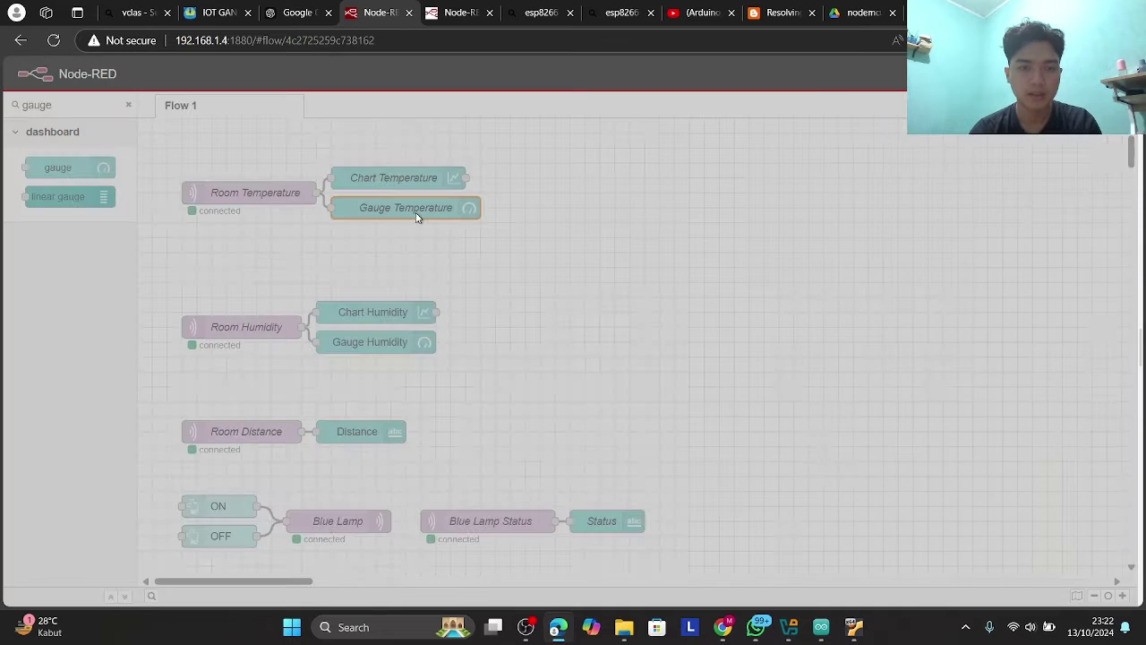
- Check that Gauge Temperature and Chart Temperature both use the [Room] Temperature group
{"action": "left_click", "coordinate": [964, 215]}
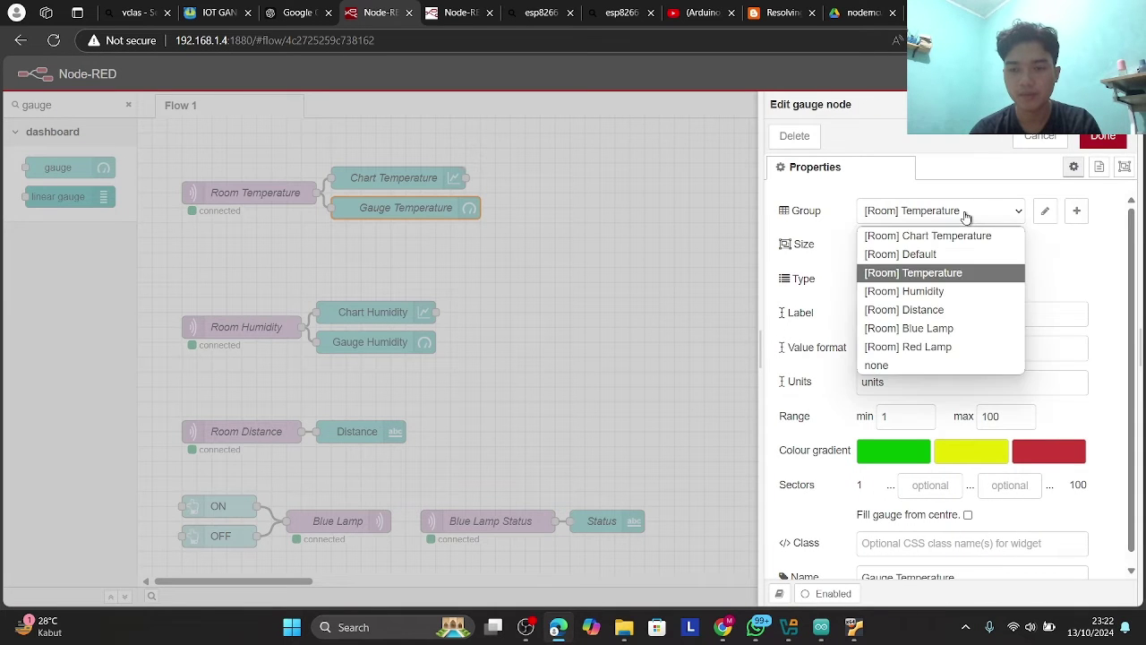
{"action": "key", "text": "Escape"}
{"action": "key", "text": "Escape"}
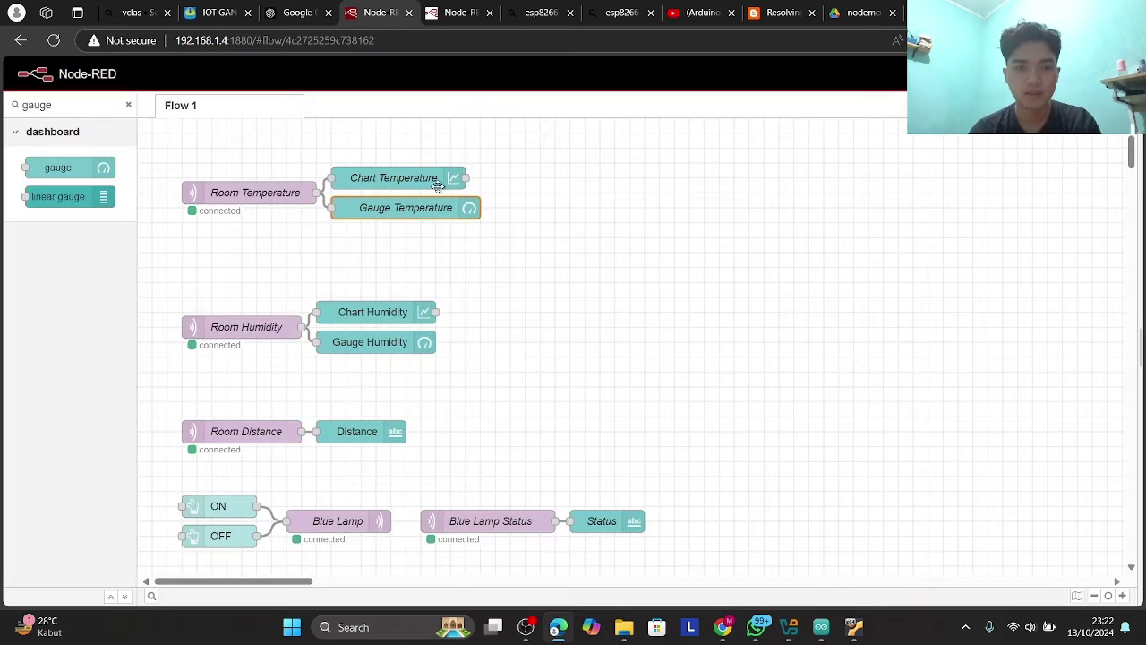
{"action": "left_click", "coordinate": [430, 182]}
{"action": "double_click", "coordinate": [430, 181]}
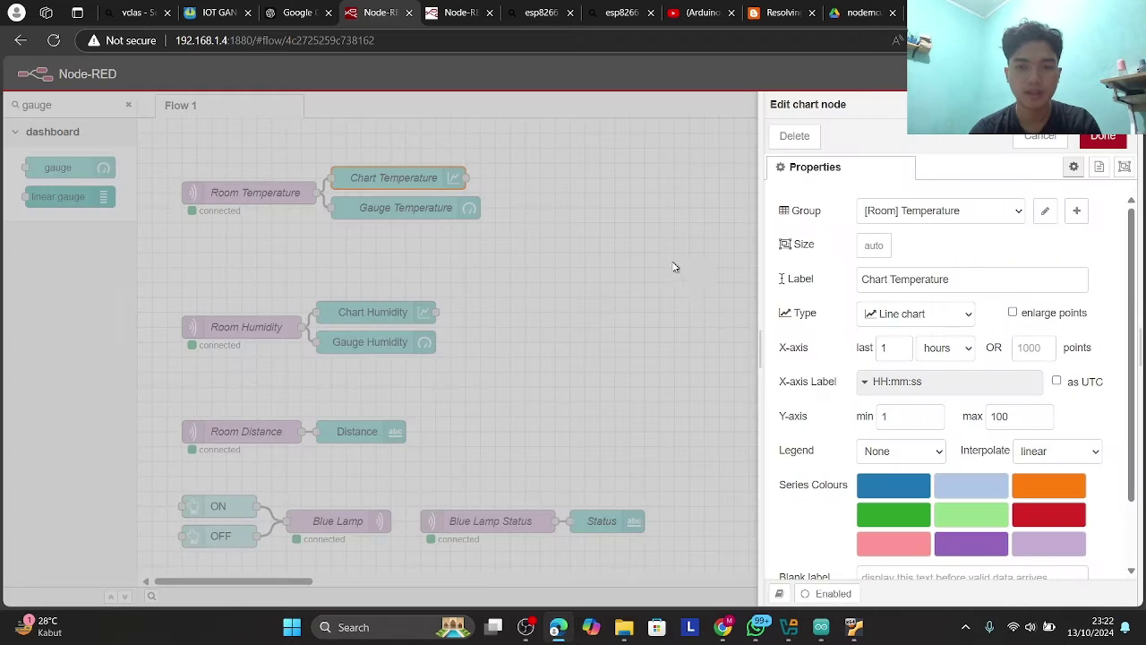
{"action": "left_click", "coordinate": [1020, 213]}
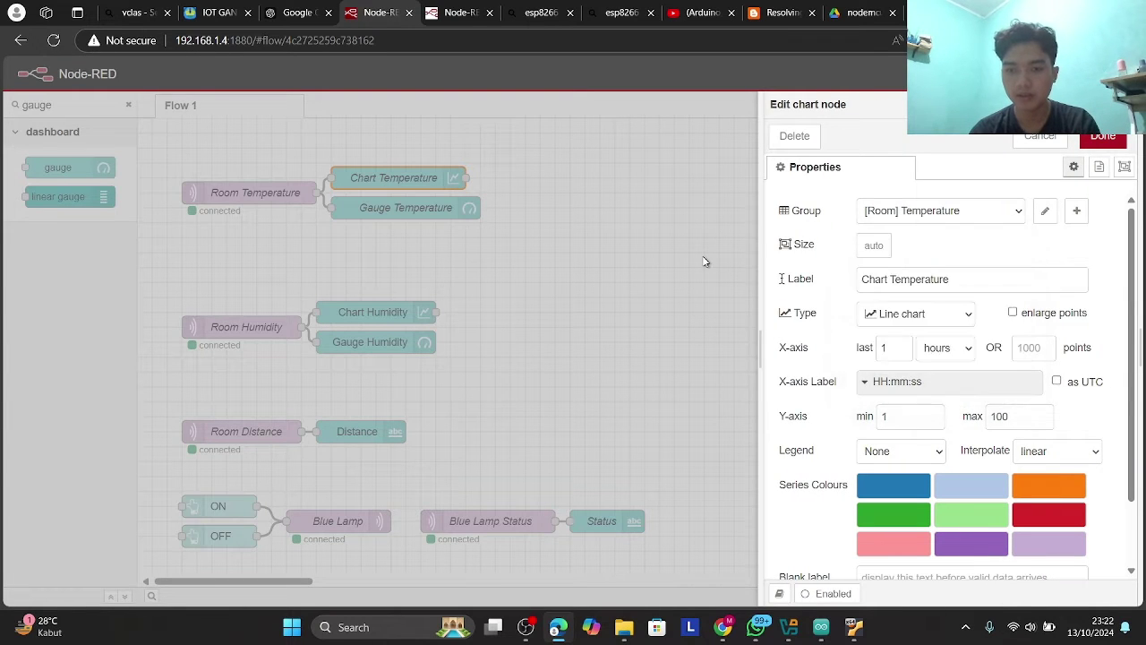
{"action": "key", "text": "Escape"}
{"action": "key", "text": "Escape"}
- View the Room Temperature subscriber's room/temperature topic, then recheck and close Chart Temperature's settings
{"action": "double_click", "coordinate": [283, 192]}
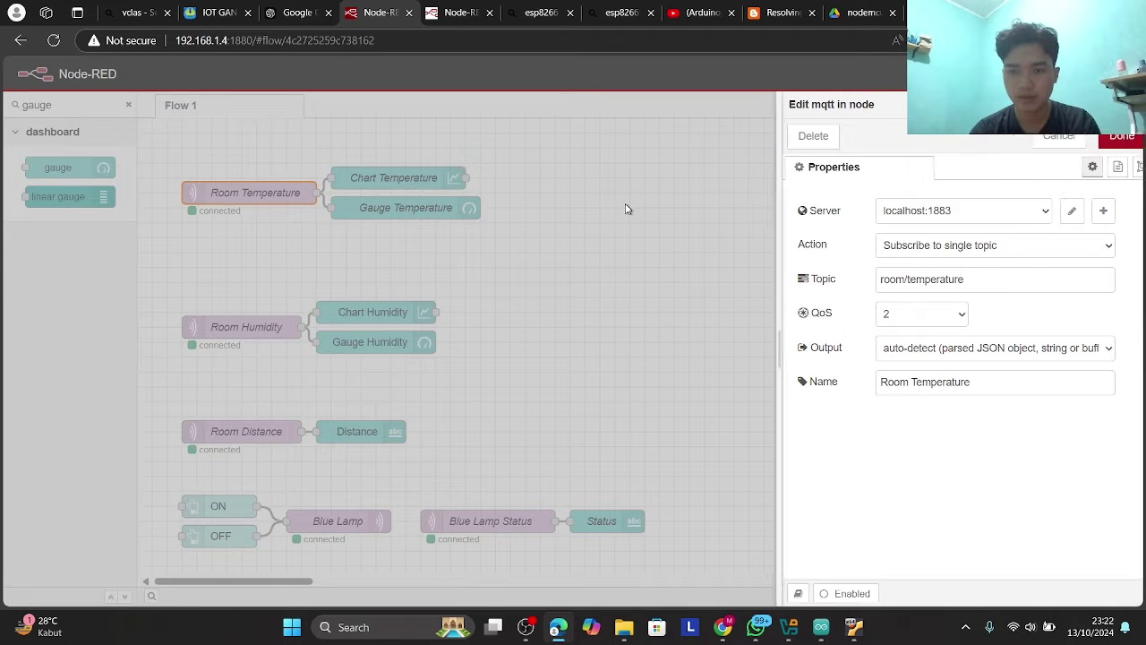
{"action": "key", "text": "Escape"}
{"action": "double_click", "coordinate": [394, 177]}
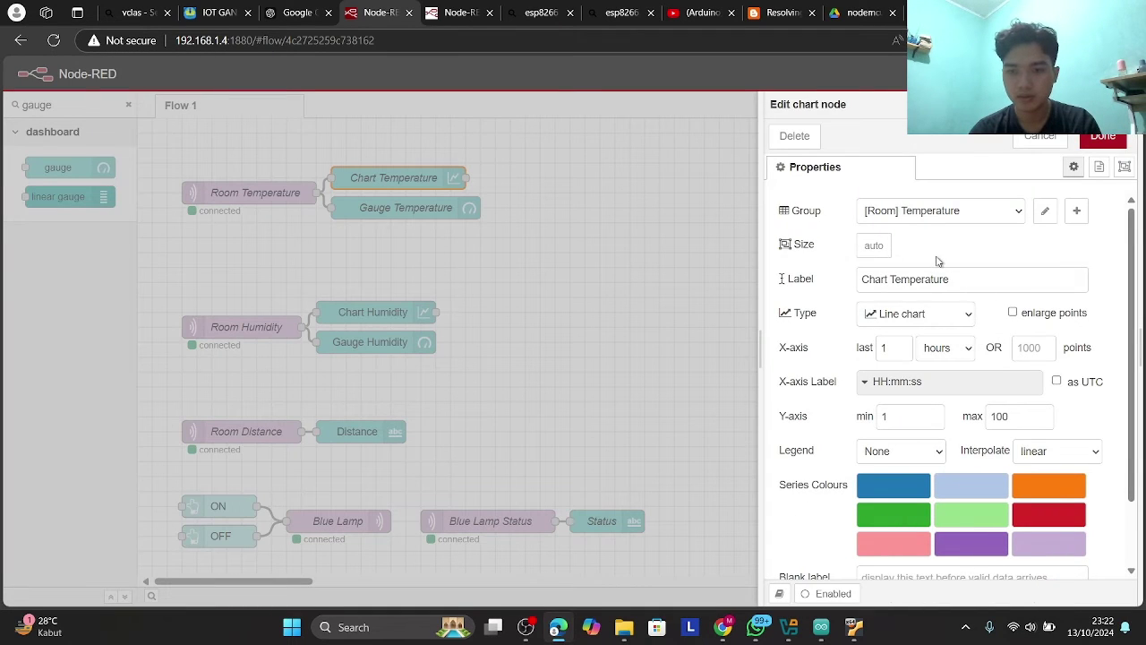
{"action": "left_click", "coordinate": [993, 215]}
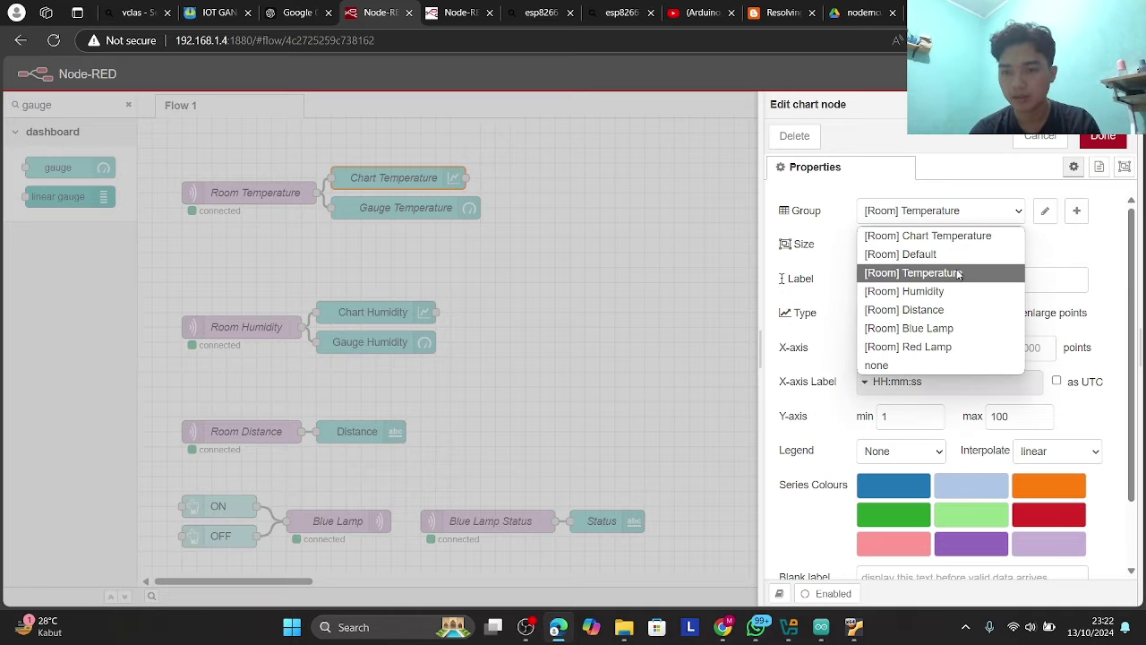
{"action": "left_click", "coordinate": [521, 252]}
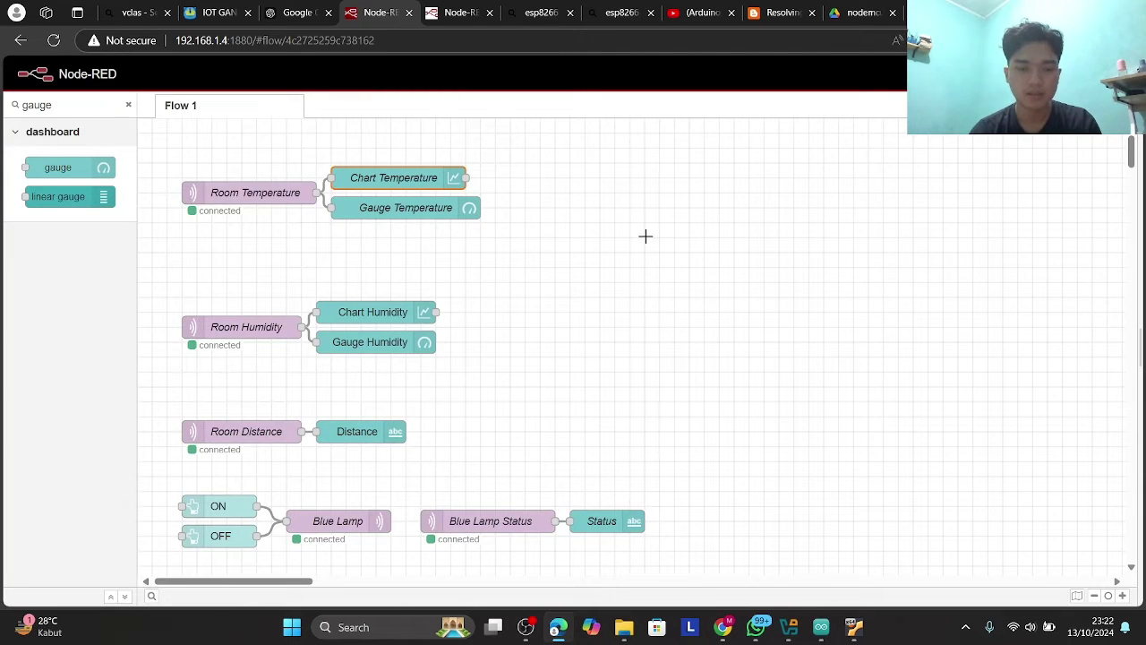
{"action": "scroll", "coordinate": [646, 235], "scroll_direction": "down", "scroll_amount": 3}
{"action": "scroll", "coordinate": [646, 235], "scroll_direction": "up", "scroll_amount": 3}
{"action": "scroll", "coordinate": [646, 235], "scroll_direction": "down", "scroll_amount": 8}
{"action": "scroll", "coordinate": [646, 235], "scroll_direction": "up", "scroll_amount": 8}
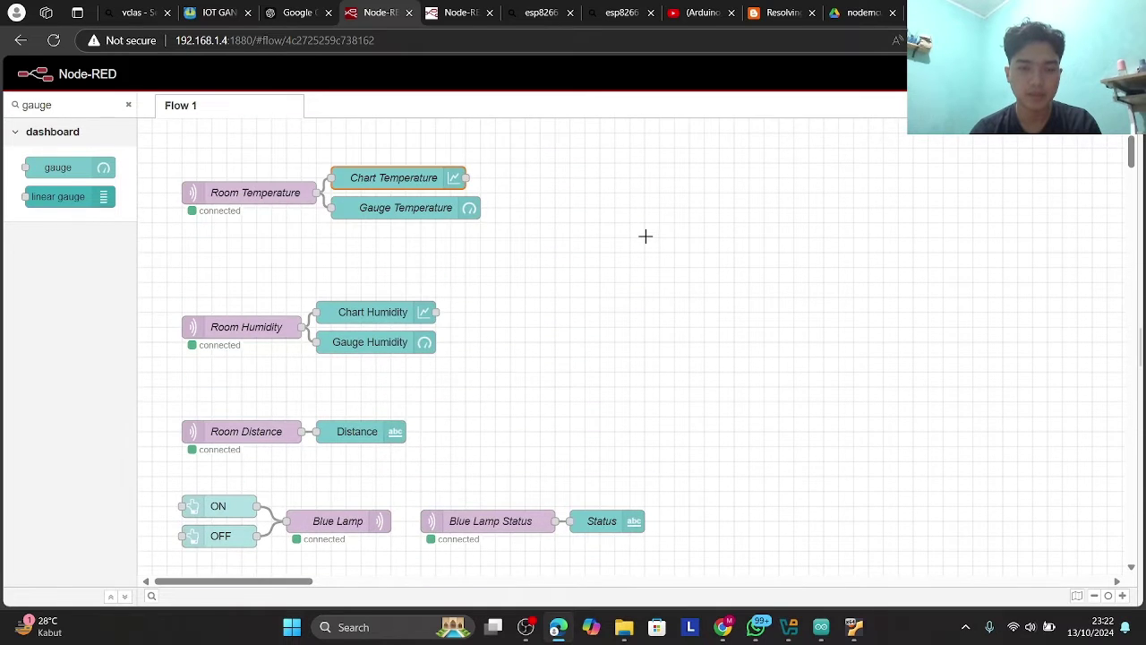
{"action": "left_click", "coordinate": [390, 190]}
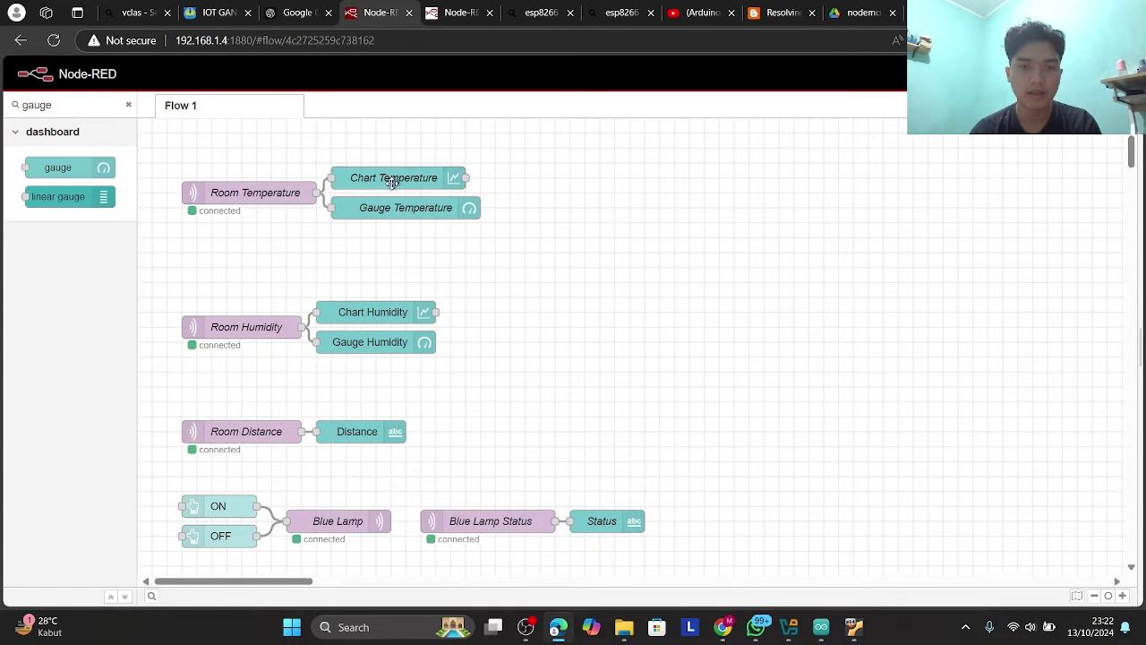
{"action": "left_click", "coordinate": [431, 11]}
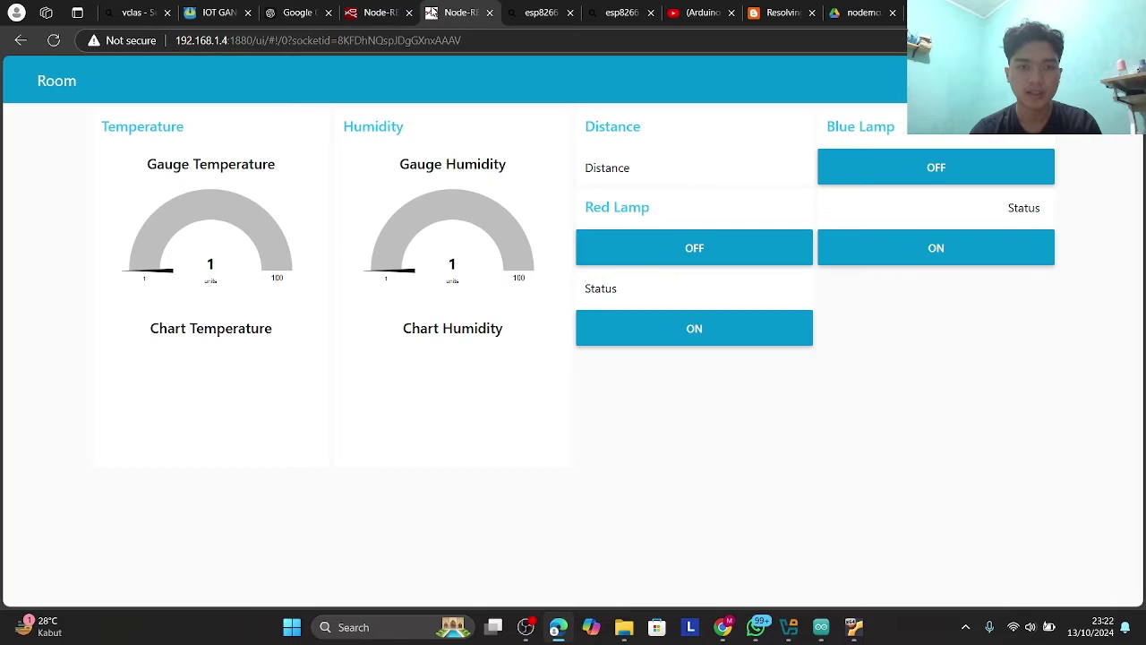
{"action": "left_click", "coordinate": [380, 14]}
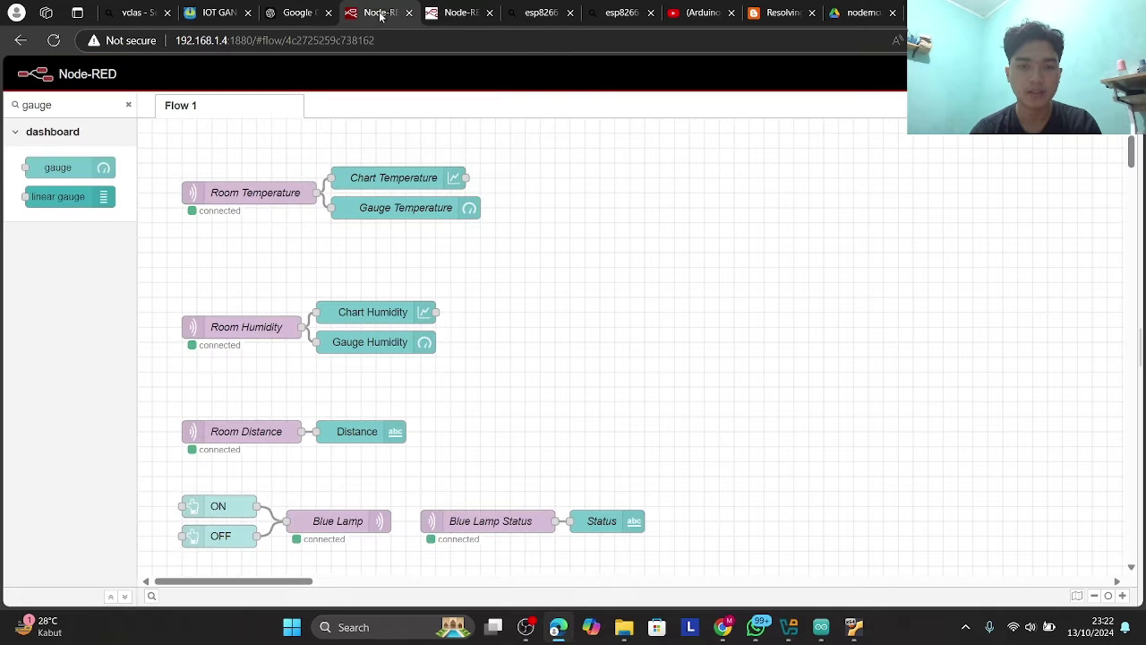
{"action": "mouse_move", "coordinate": [436, 9]}
{"action": "scroll", "coordinate": [492, 310], "scroll_direction": "down", "scroll_amount": 1}
{"action": "scroll", "coordinate": [492, 310], "scroll_direction": "up", "scroll_amount": 1}
{"action": "scroll", "coordinate": [491, 310], "scroll_direction": "down", "scroll_amount": 4}
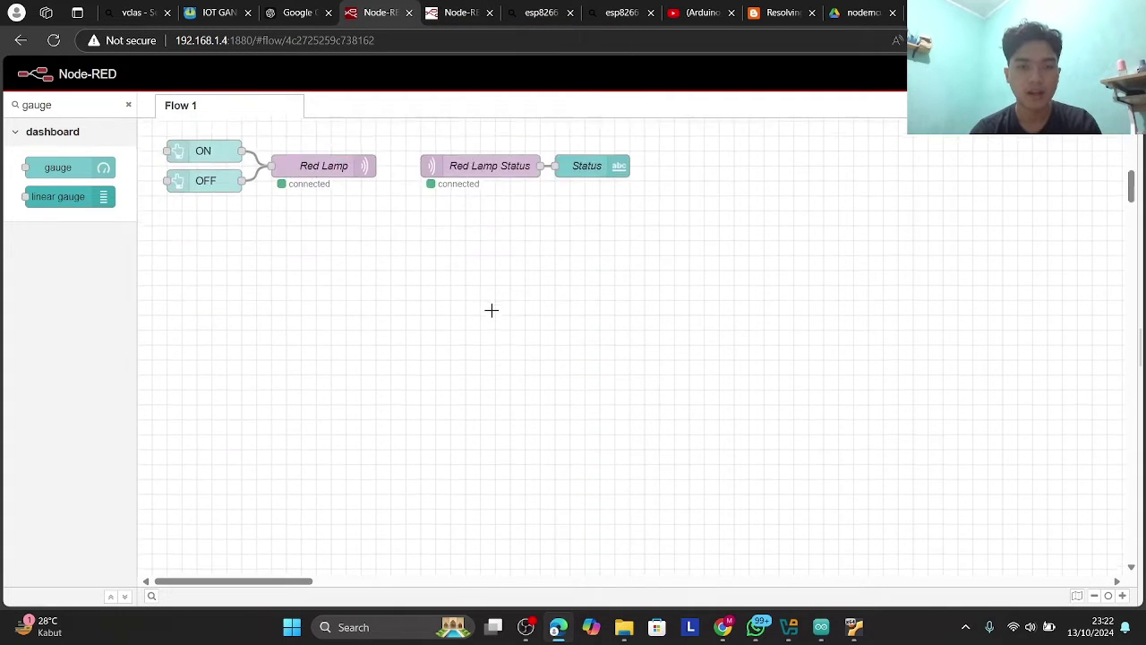
{"action": "scroll", "coordinate": [491, 310], "scroll_direction": "up", "scroll_amount": 4}
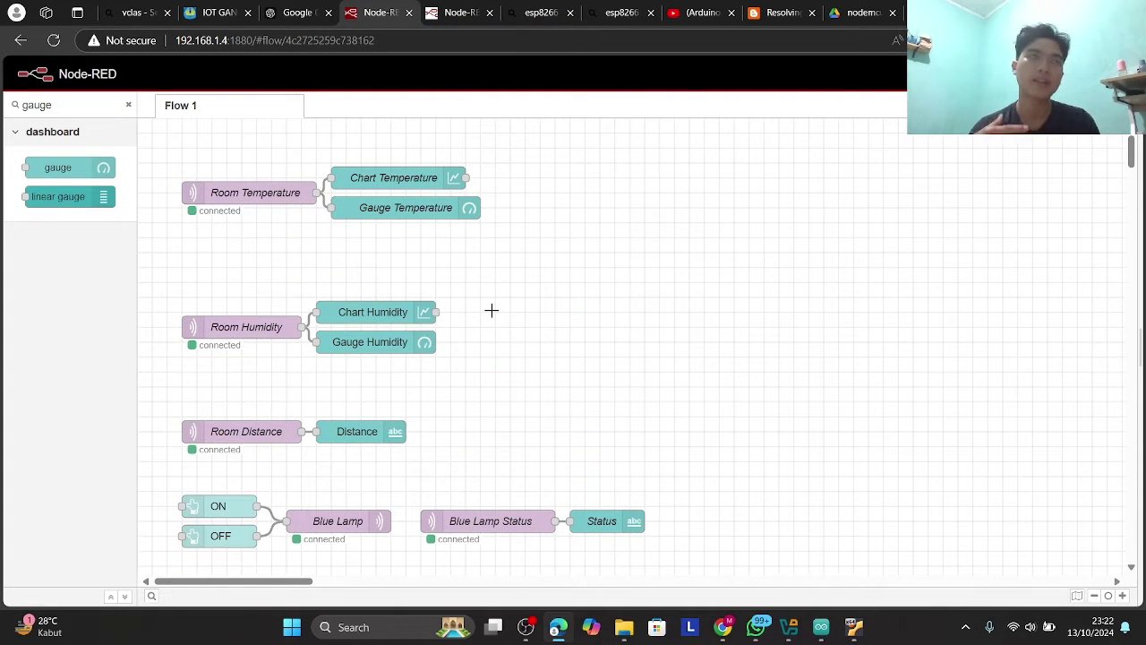
{"action": "scroll", "coordinate": [491, 310], "scroll_direction": "down", "scroll_amount": 1}
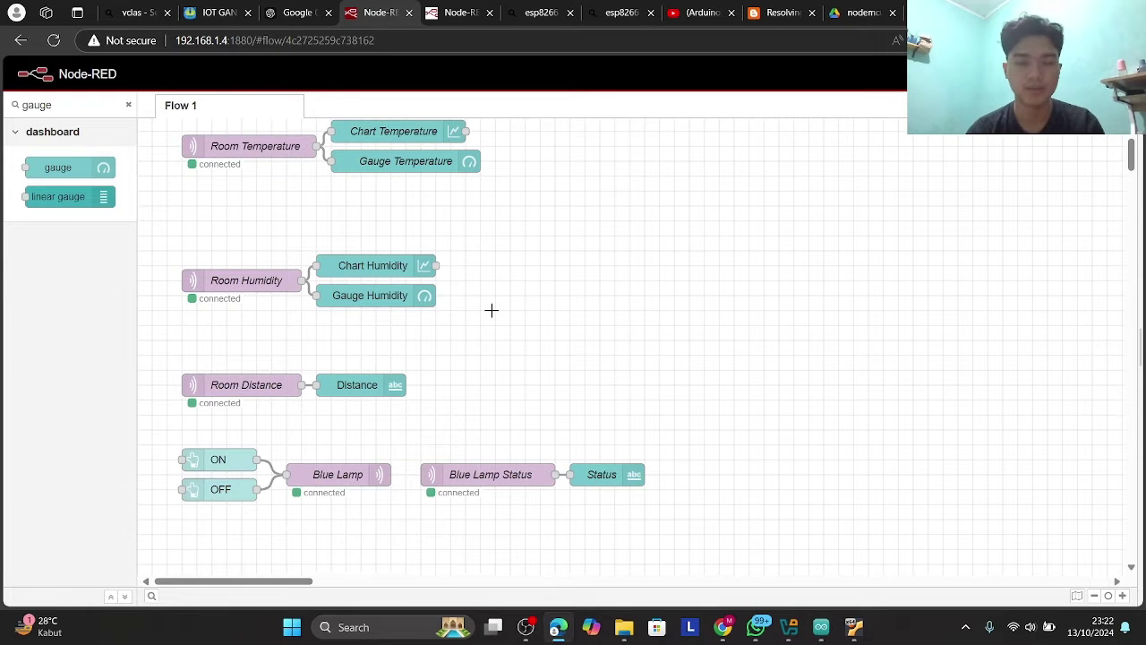
{"action": "scroll", "coordinate": [492, 310], "scroll_direction": "up", "scroll_amount": 1}
{"action": "left_click", "coordinate": [377, 205]}
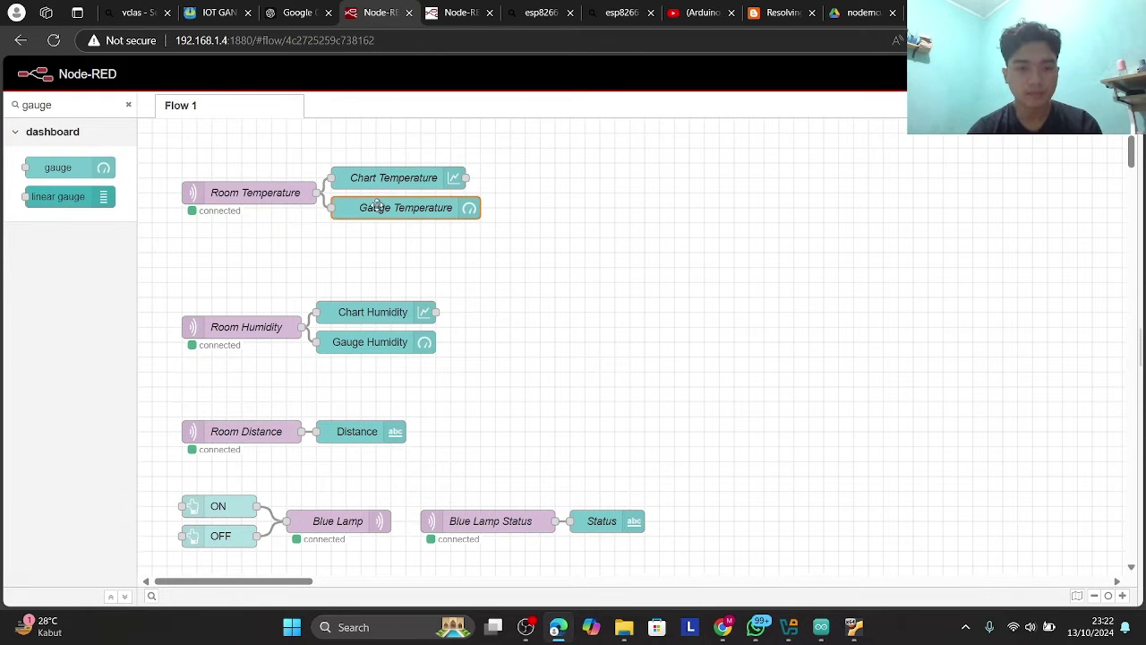
- Look over the Gauge Temperature and Room Humidity subscriber settings without changes
{"action": "double_click", "coordinate": [377, 205]}
{"action": "key", "text": "Escape"}
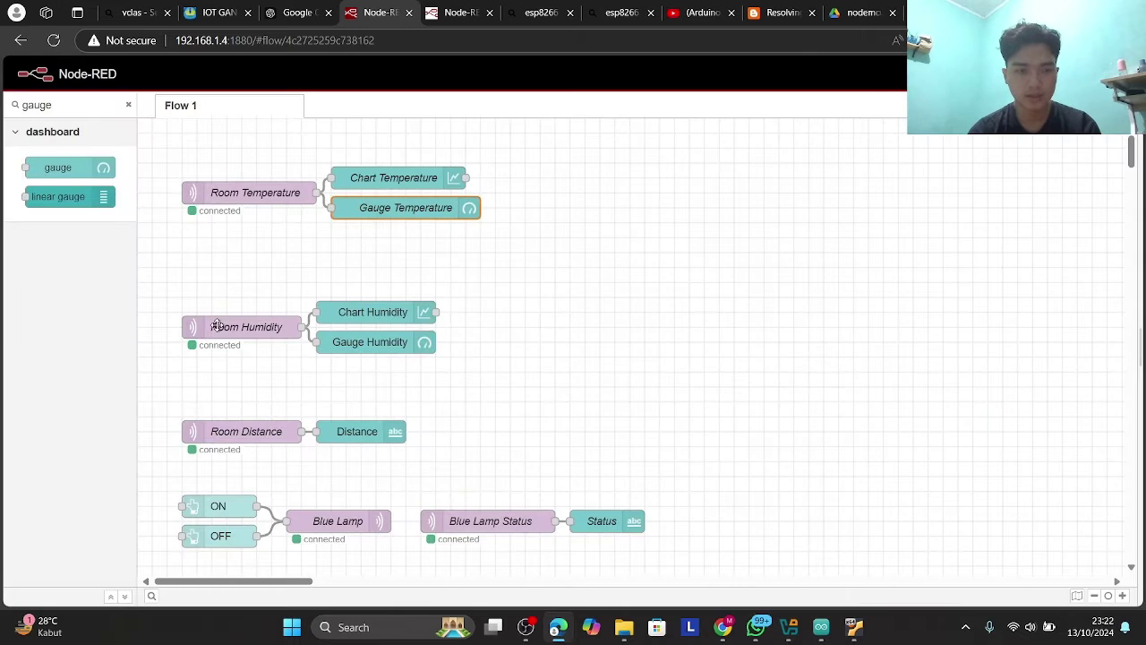
{"action": "double_click", "coordinate": [227, 331]}
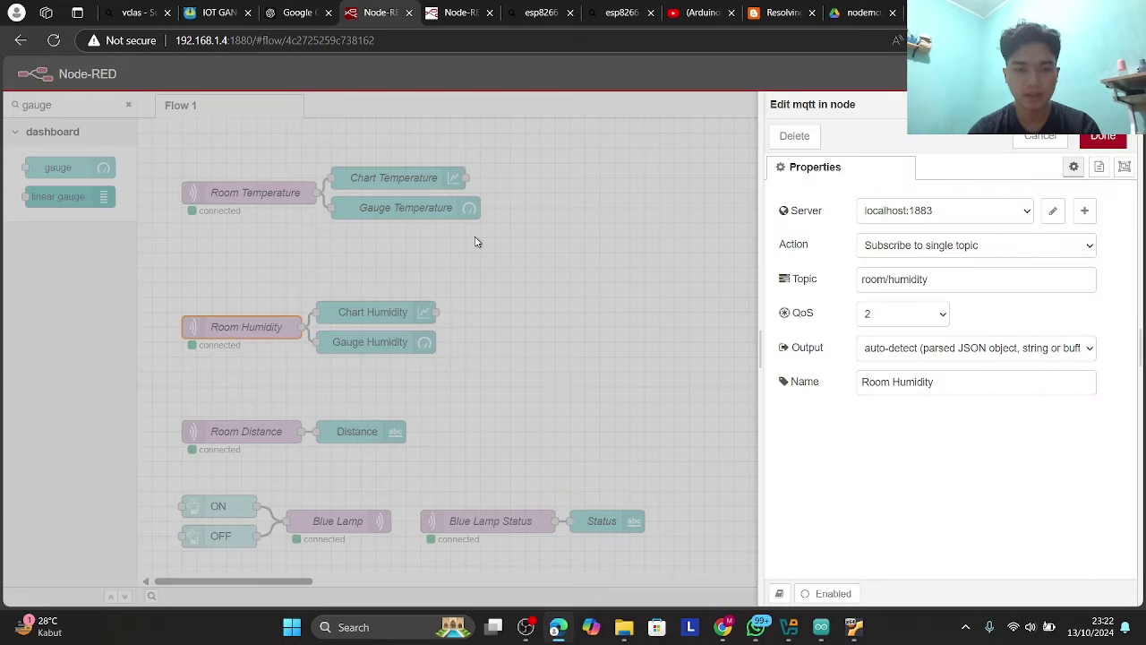
{"action": "key", "text": "Escape"}
- Keep Chart Humidity and Gauge Humidity in [Room] Humidity, then open Room Distance's settings
{"action": "double_click", "coordinate": [380, 304]}
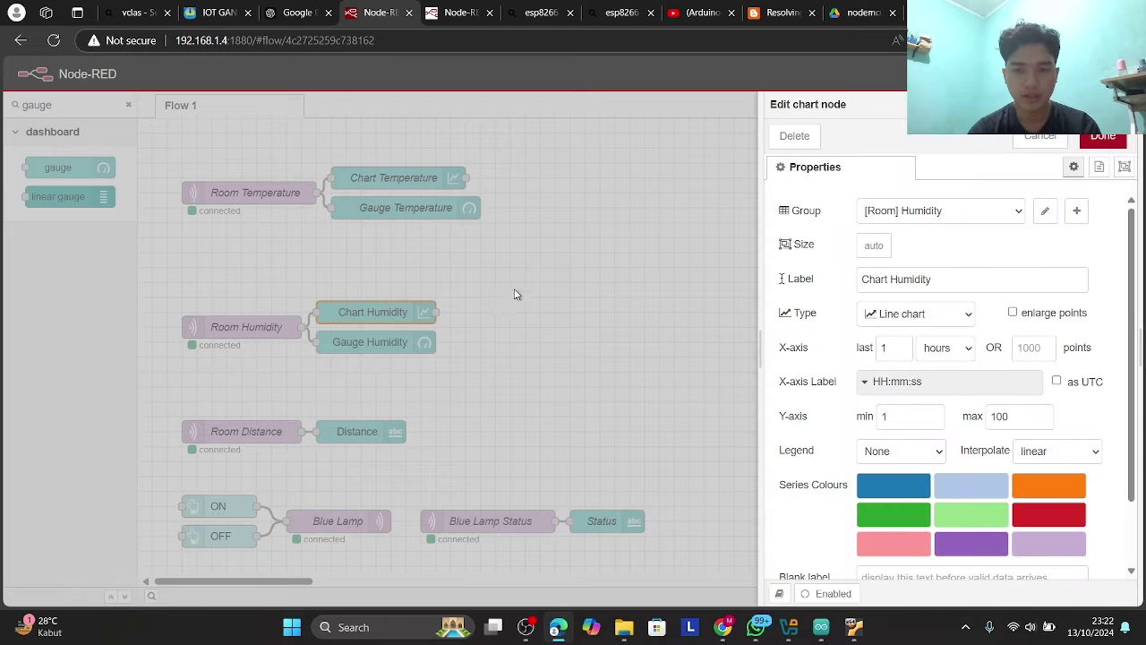
{"action": "left_click", "coordinate": [902, 217]}
{"action": "left_click", "coordinate": [922, 293]}
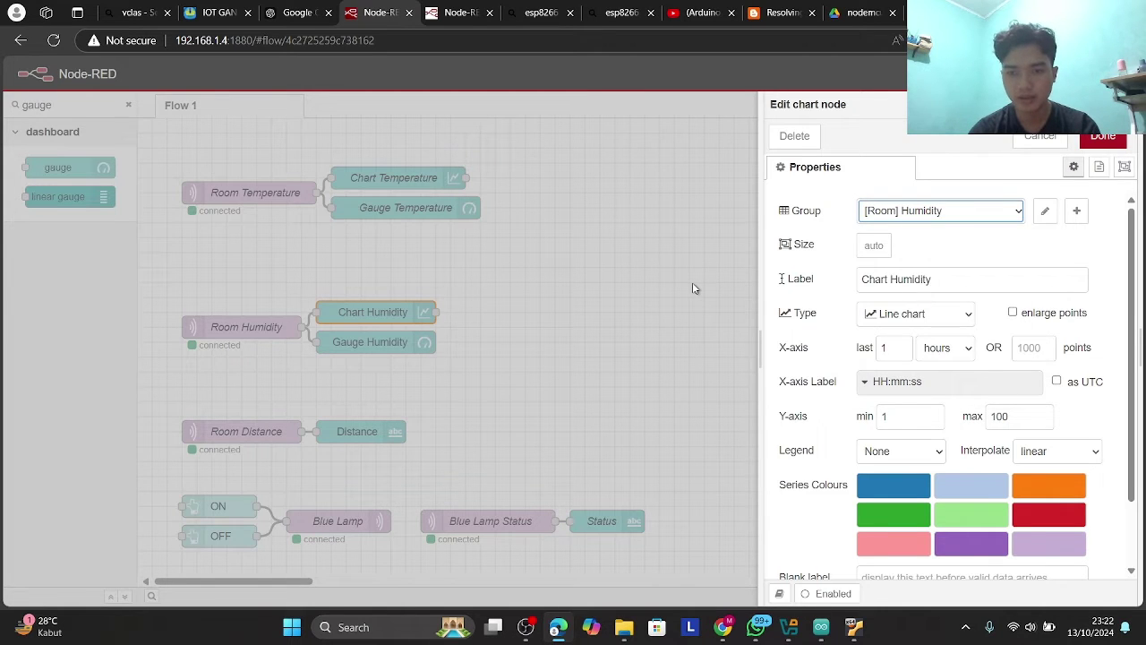
{"action": "key", "text": "ctrl+Return"}
{"action": "double_click", "coordinate": [376, 342]}
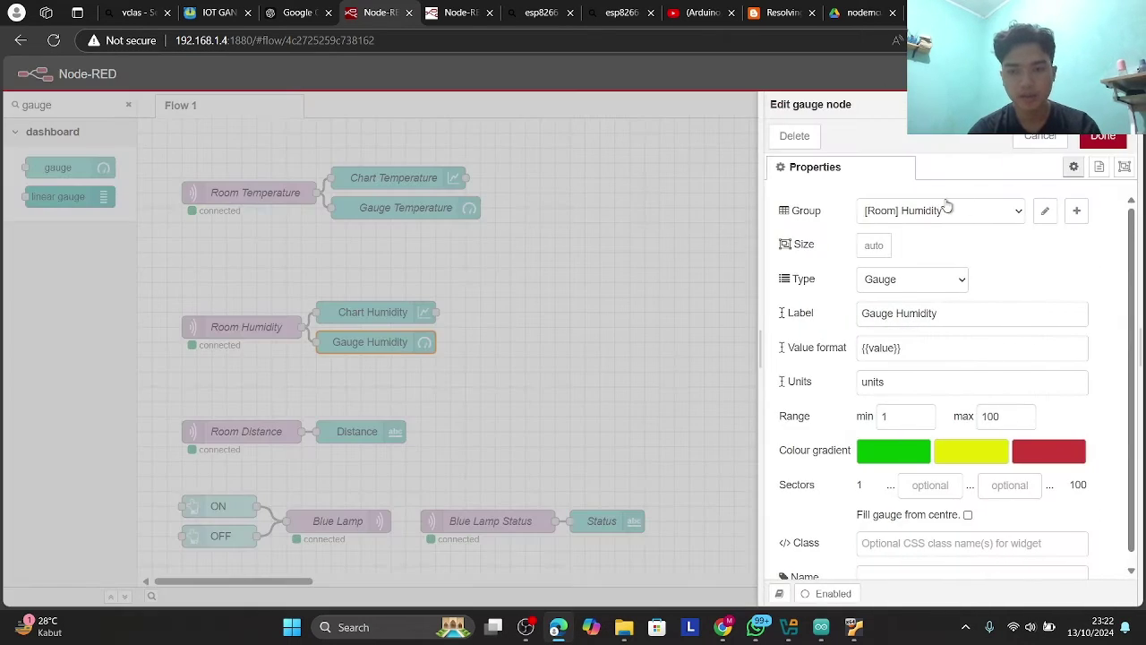
{"action": "left_click", "coordinate": [951, 218]}
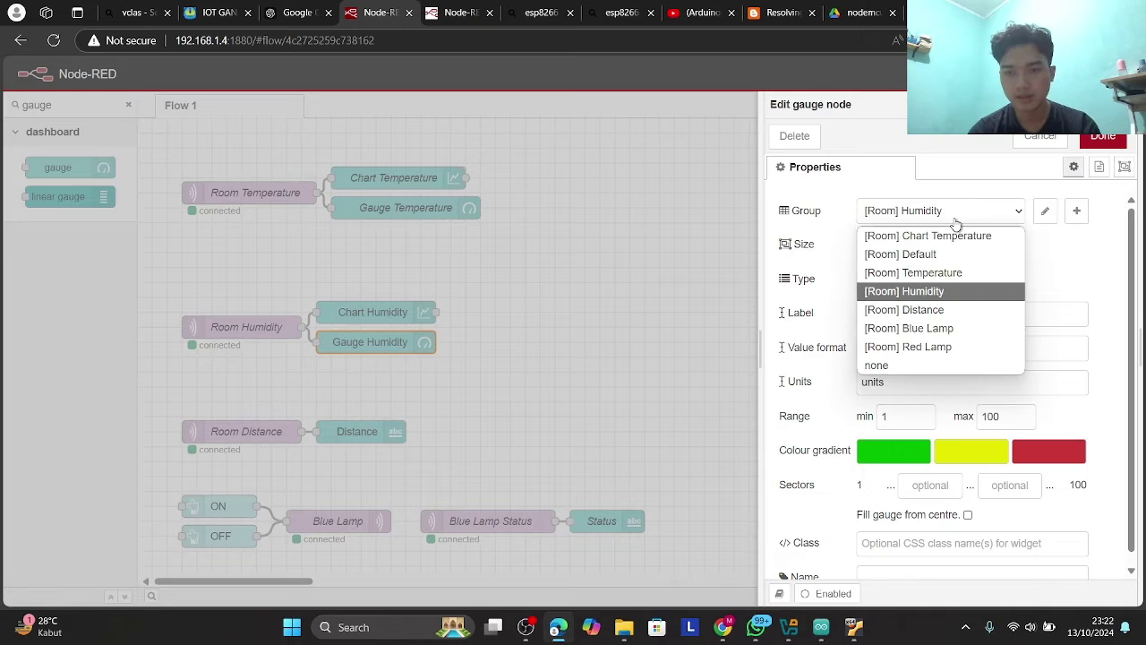
{"action": "left_click", "coordinate": [933, 292]}
{"action": "key", "text": "ctrl+Return"}
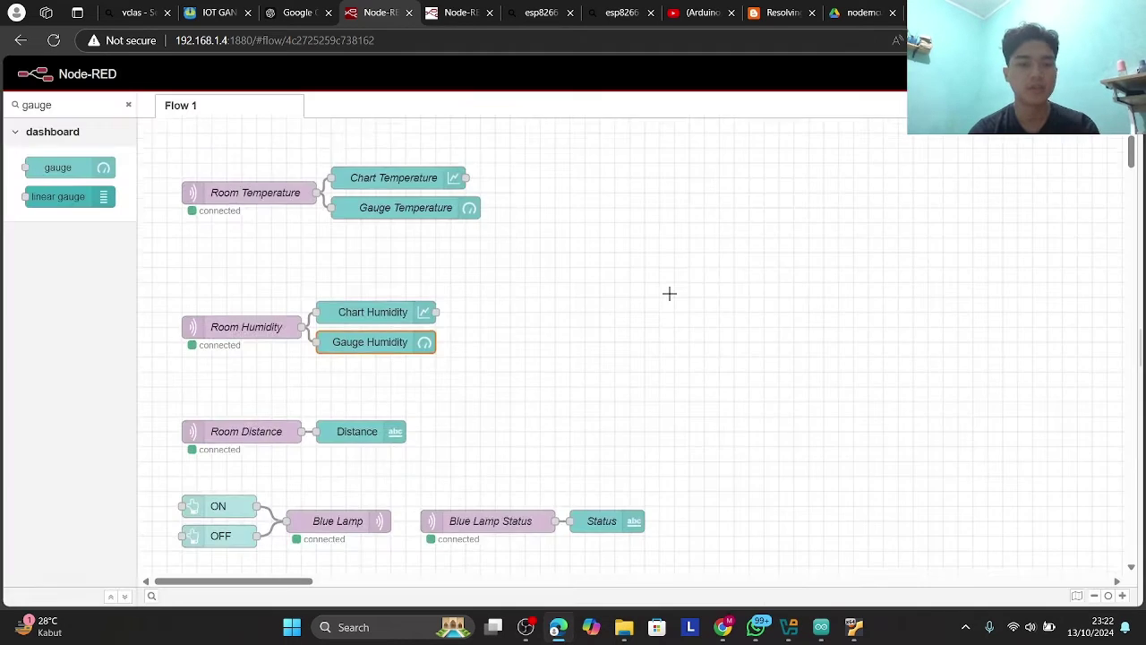
{"action": "scroll", "coordinate": [413, 302], "scroll_direction": "down", "scroll_amount": 1}
{"action": "double_click", "coordinate": [254, 371]}
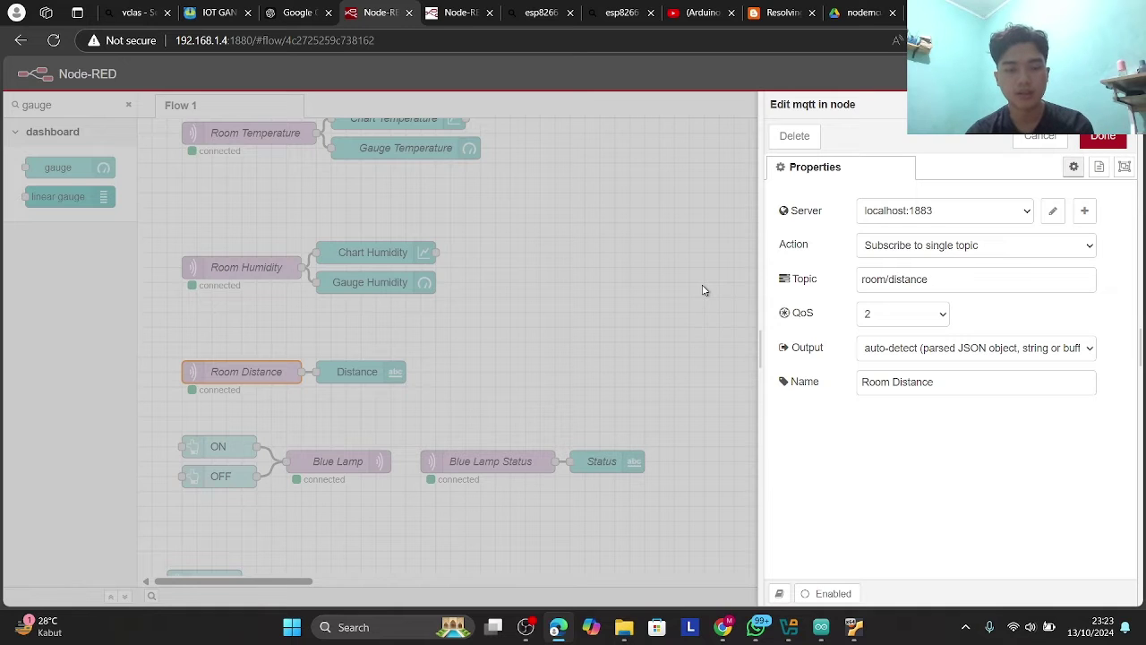
- Confirm Room Distance uses broker localhost:1883 and topic room/distance, then close it
{"action": "left_click", "coordinate": [977, 216]}
{"action": "left_click", "coordinate": [973, 238]}
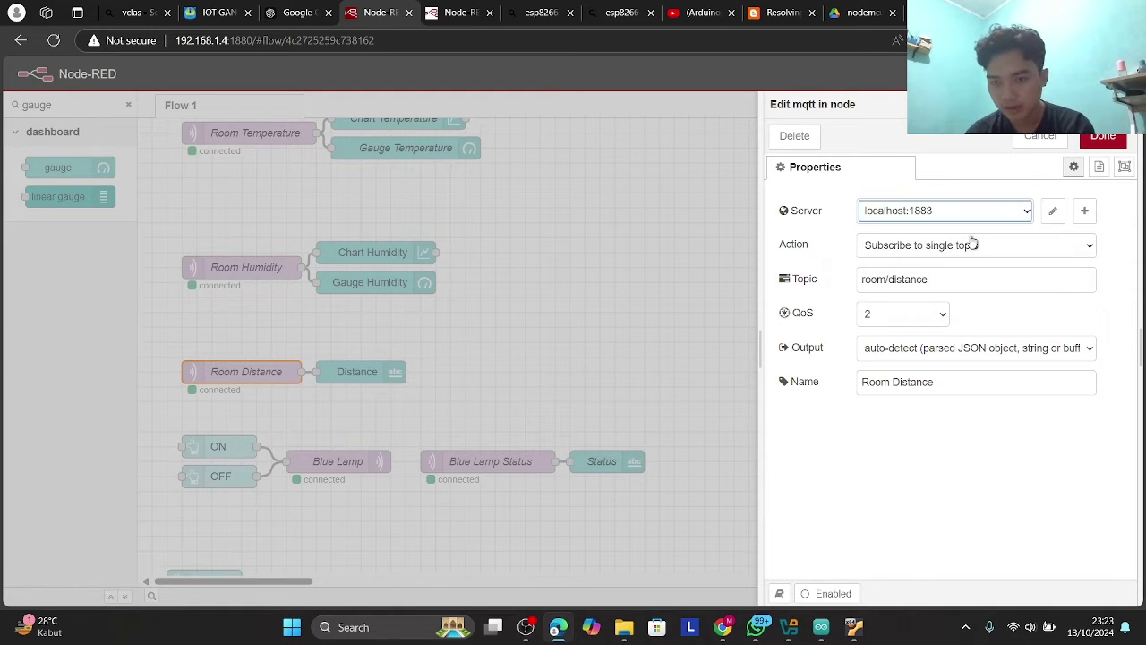
{"action": "left_click", "coordinate": [968, 284]}
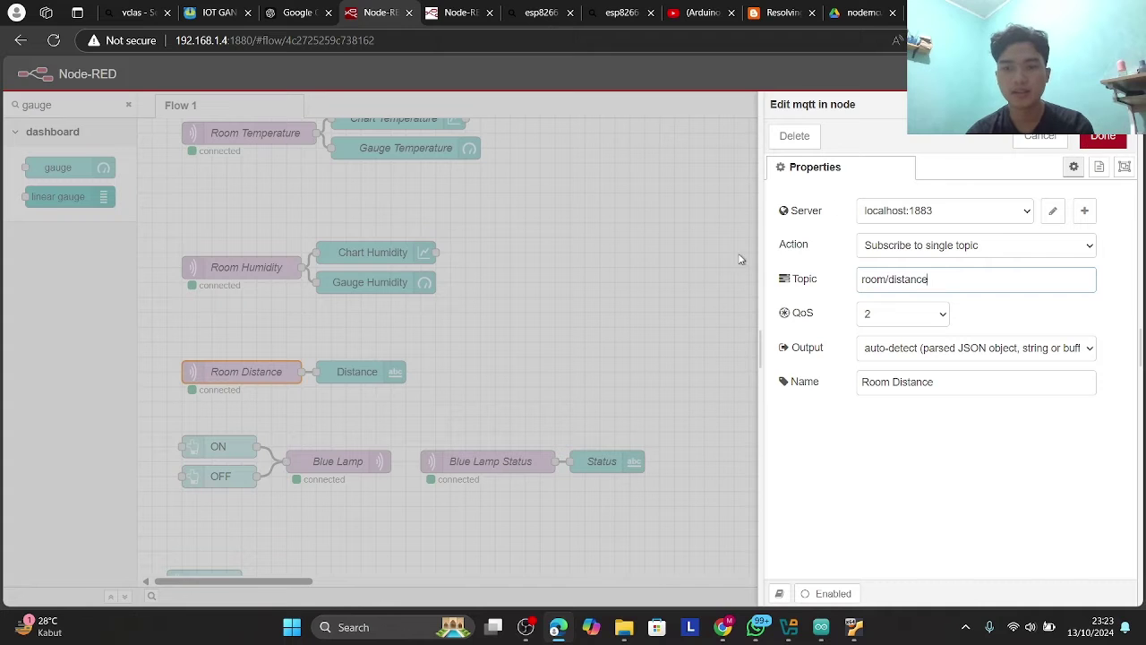
{"action": "key", "text": "ctrl+Return"}
- Filter the palette for 'text' and open the Distance text node's [Room] Distance settings
{"action": "left_click", "coordinate": [383, 371]}
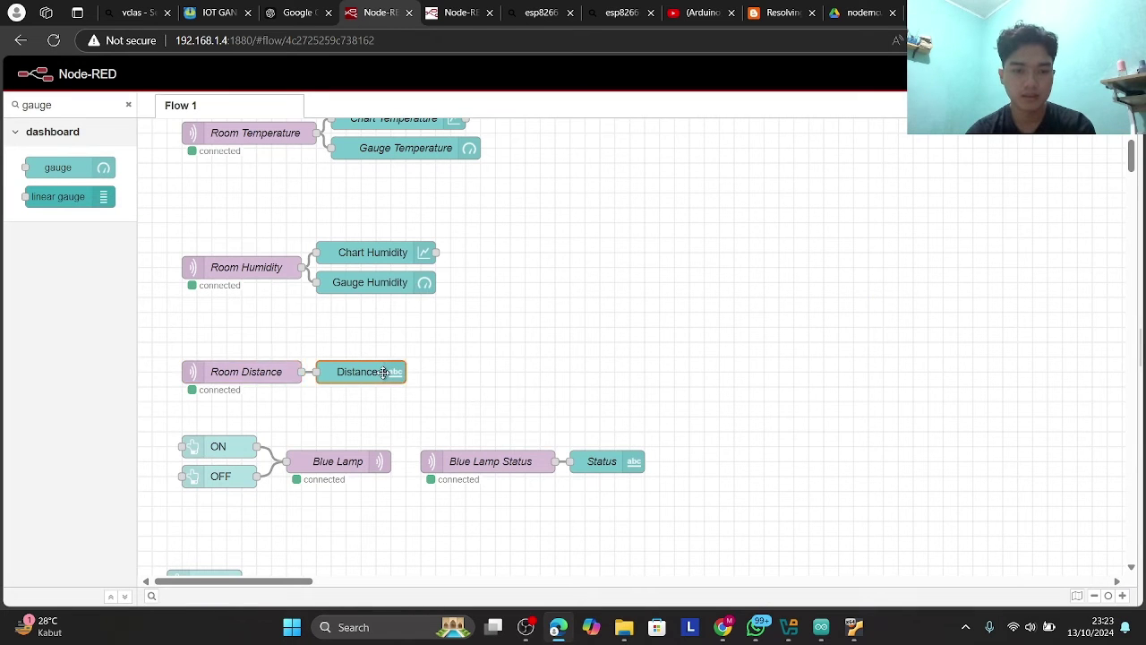
{"action": "double_click", "coordinate": [384, 371]}
{"action": "key", "text": "ctrl+Return"}
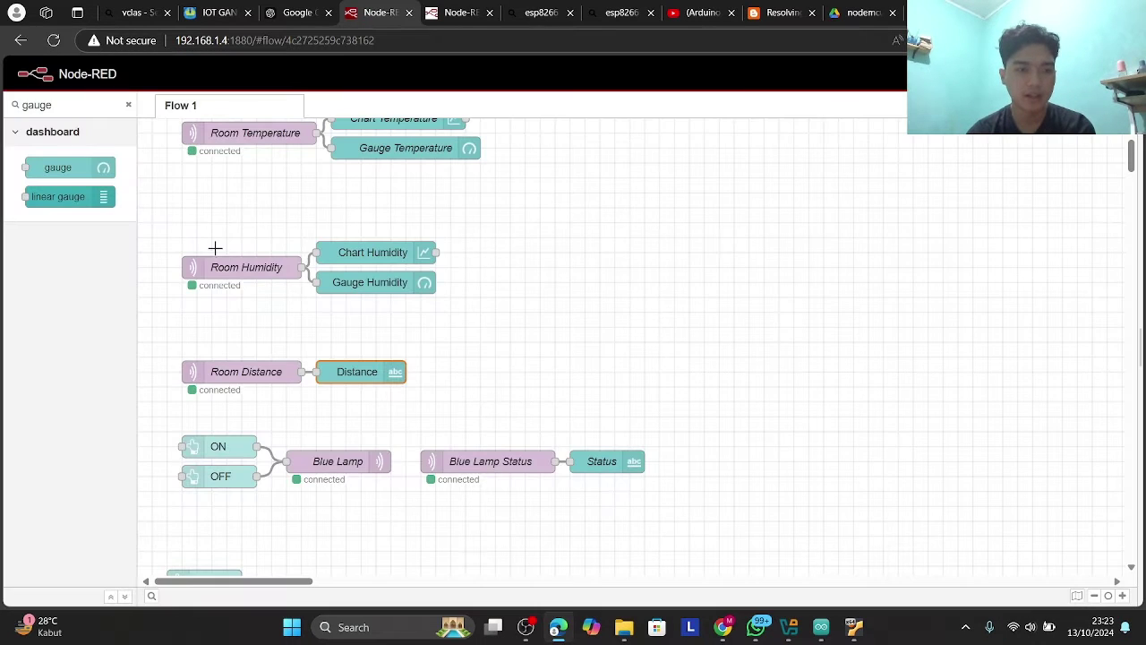
{"action": "left_click", "coordinate": [128, 105]}
{"action": "type", "text": "te"}
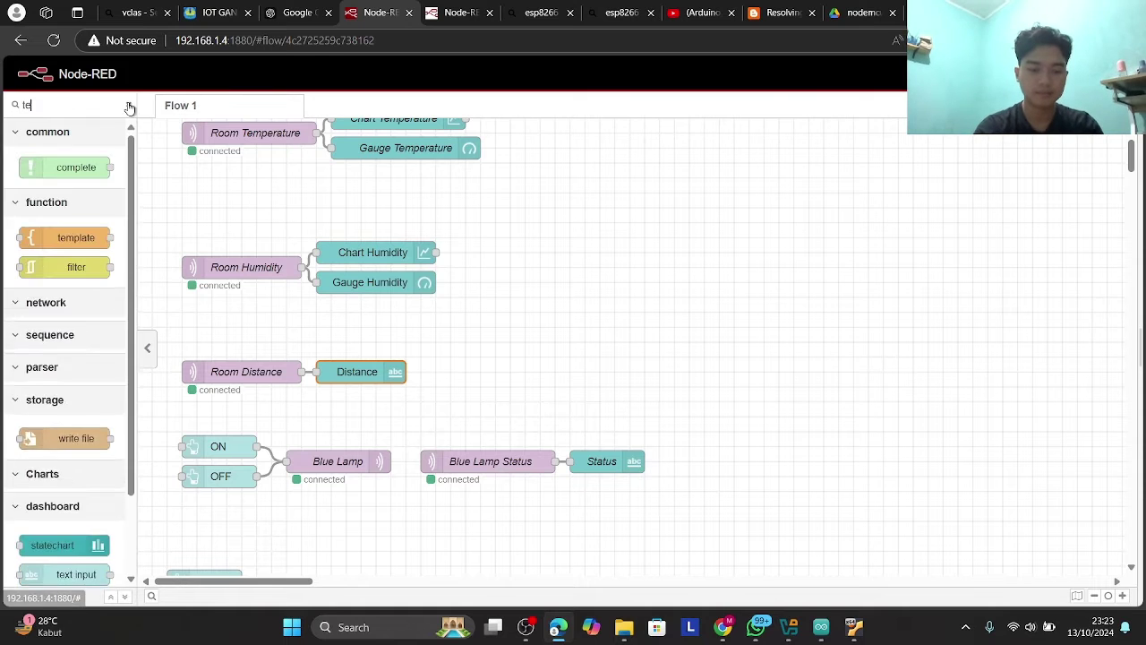
{"action": "type", "text": "xt"}
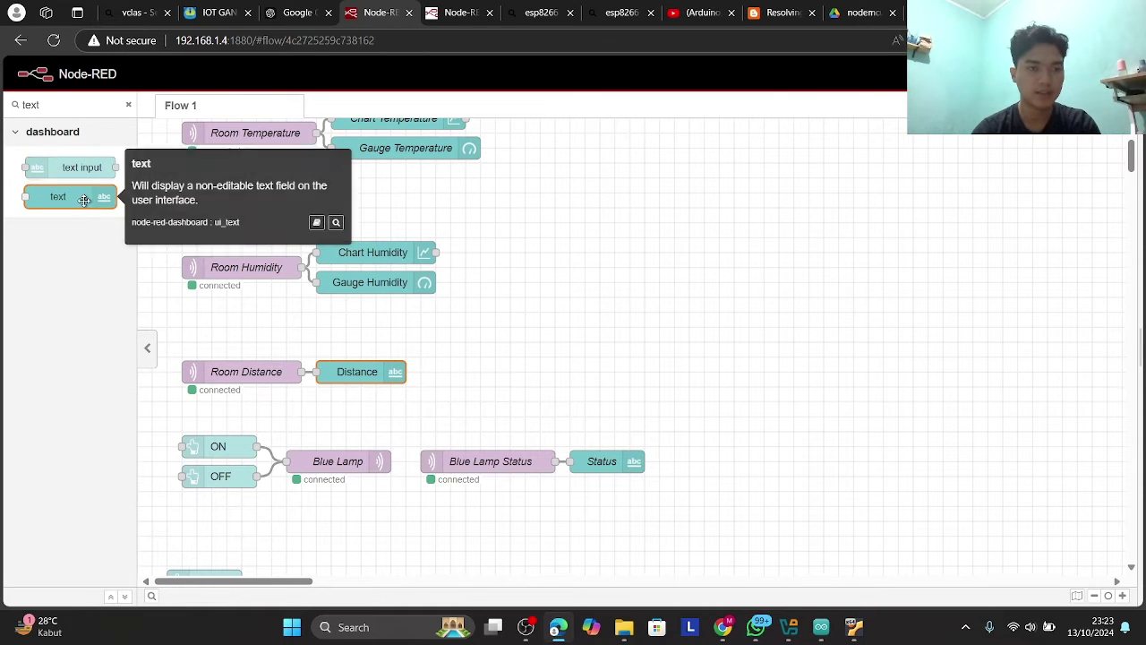
{"action": "double_click", "coordinate": [376, 371]}
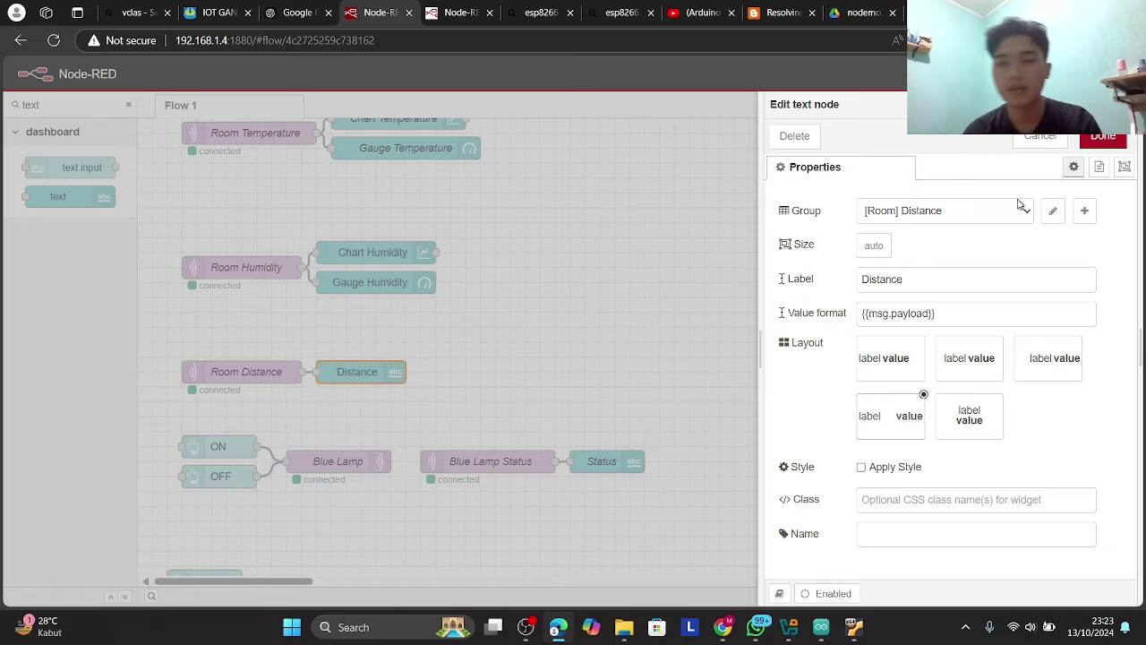
{"action": "left_click", "coordinate": [1041, 138]}
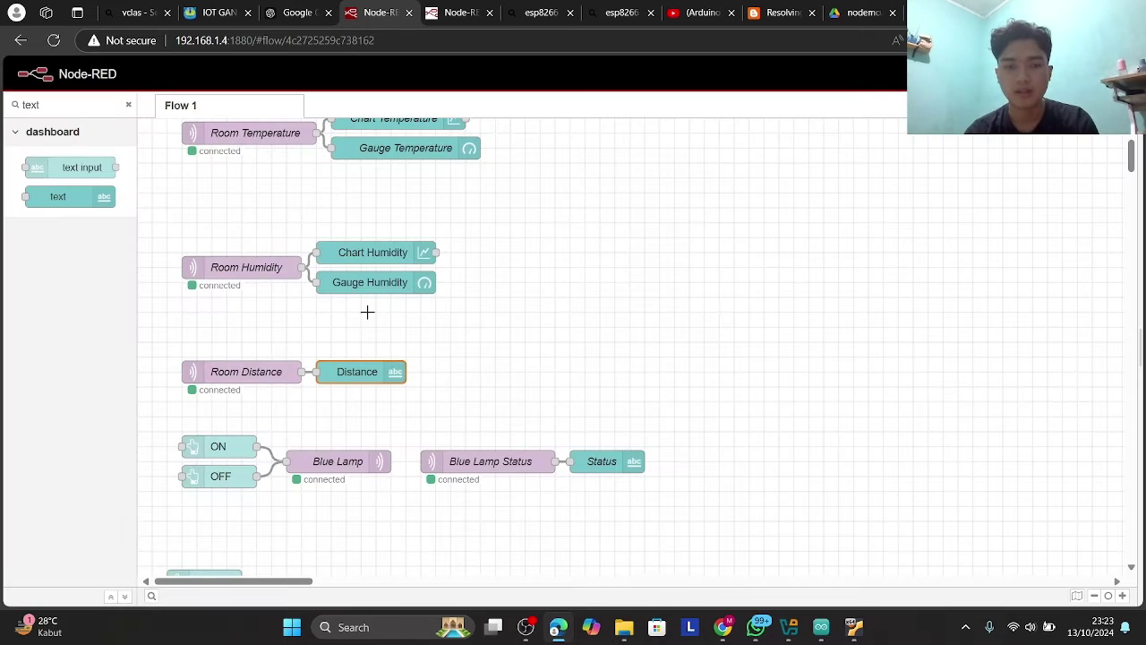
{"action": "double_click", "coordinate": [385, 371]}
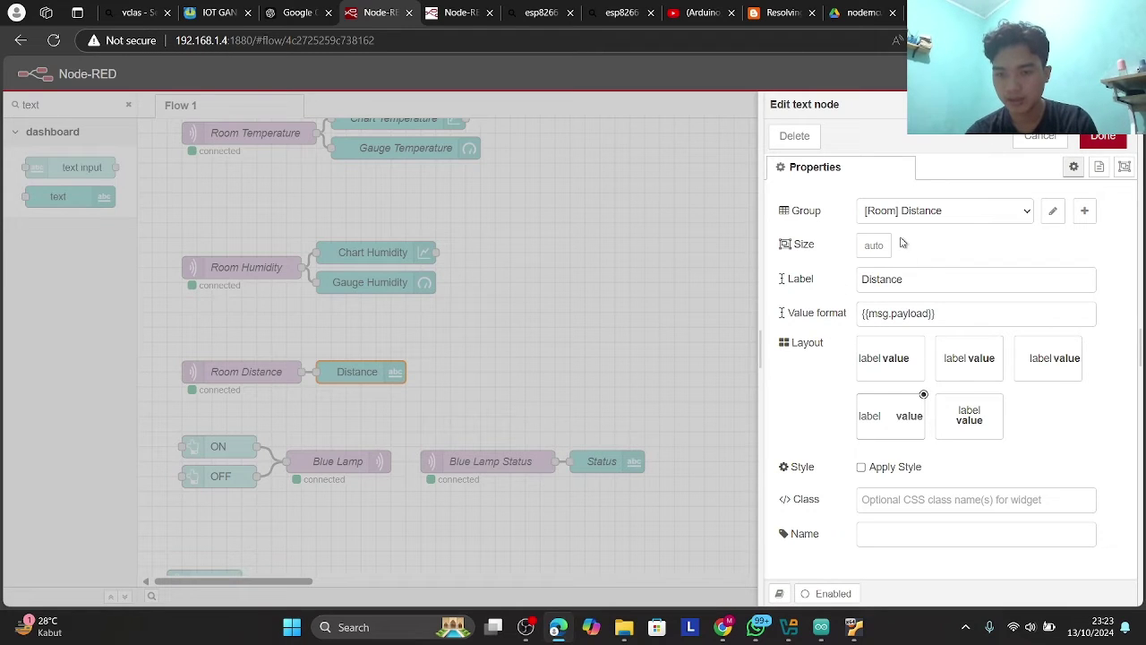
- Close the Distance settings, bring the lamp flows into view, and inspect the Blue Lamp ON button
{"action": "left_click", "coordinate": [601, 385]}
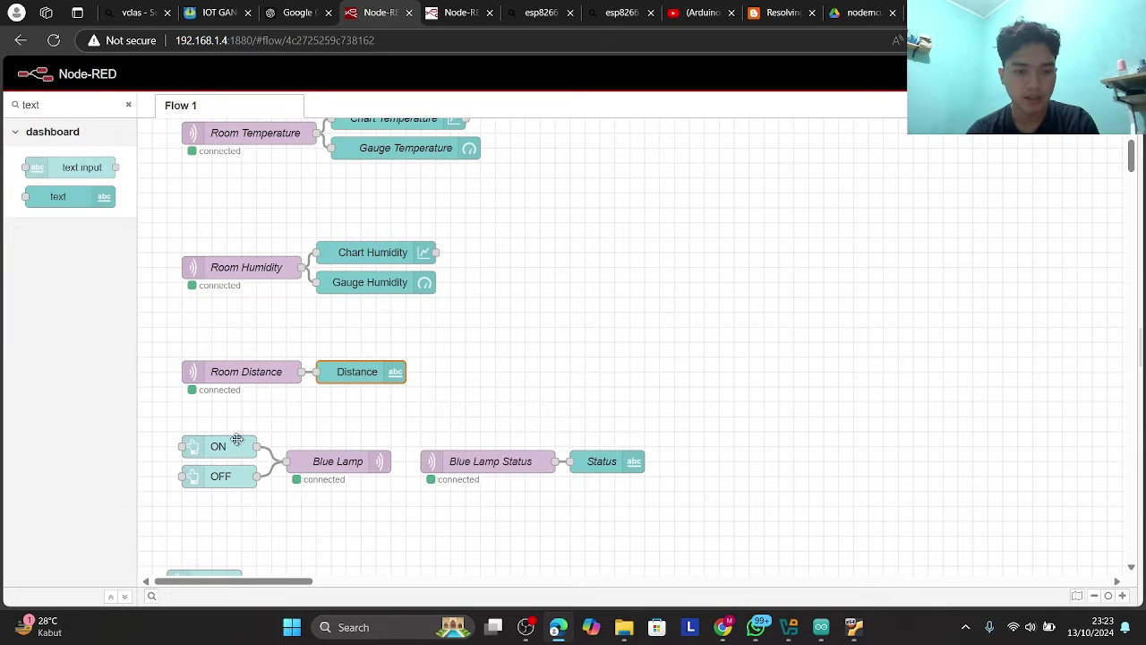
{"action": "scroll", "coordinate": [311, 314], "scroll_direction": "down", "scroll_amount": 2}
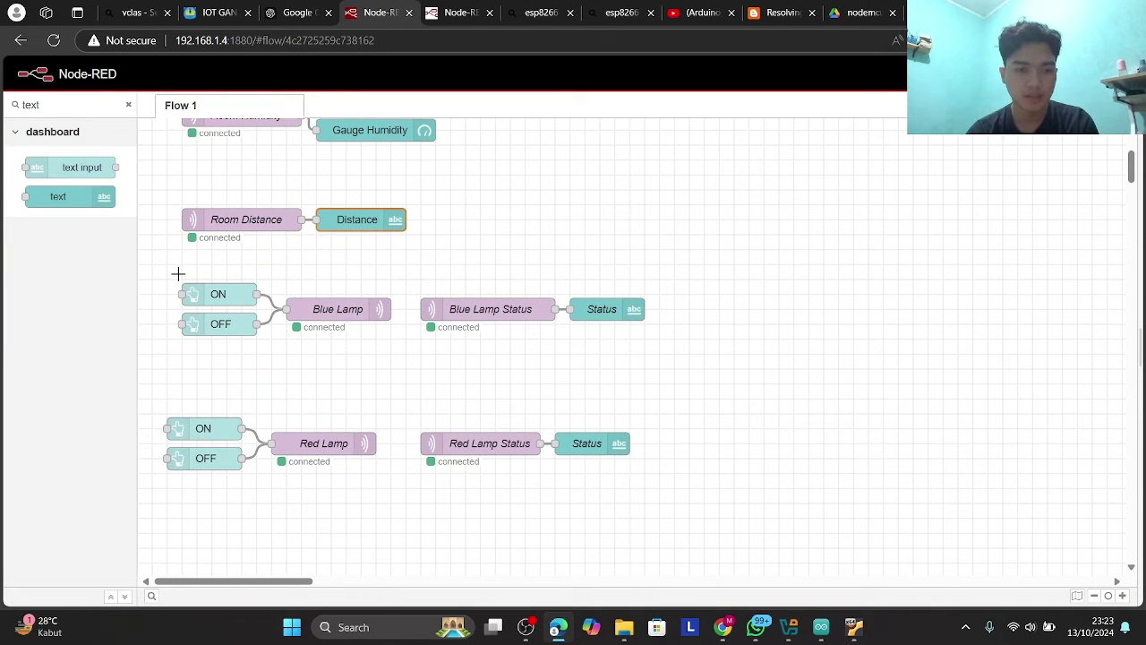
{"action": "mouse_move", "coordinate": [165, 268]}
{"action": "left_mouse_down"}
{"action": "mouse_move", "coordinate": [483, 446]}
{"action": "mouse_move", "coordinate": [665, 497]}
{"action": "left_mouse_up"}
{"action": "left_click", "coordinate": [364, 384]}
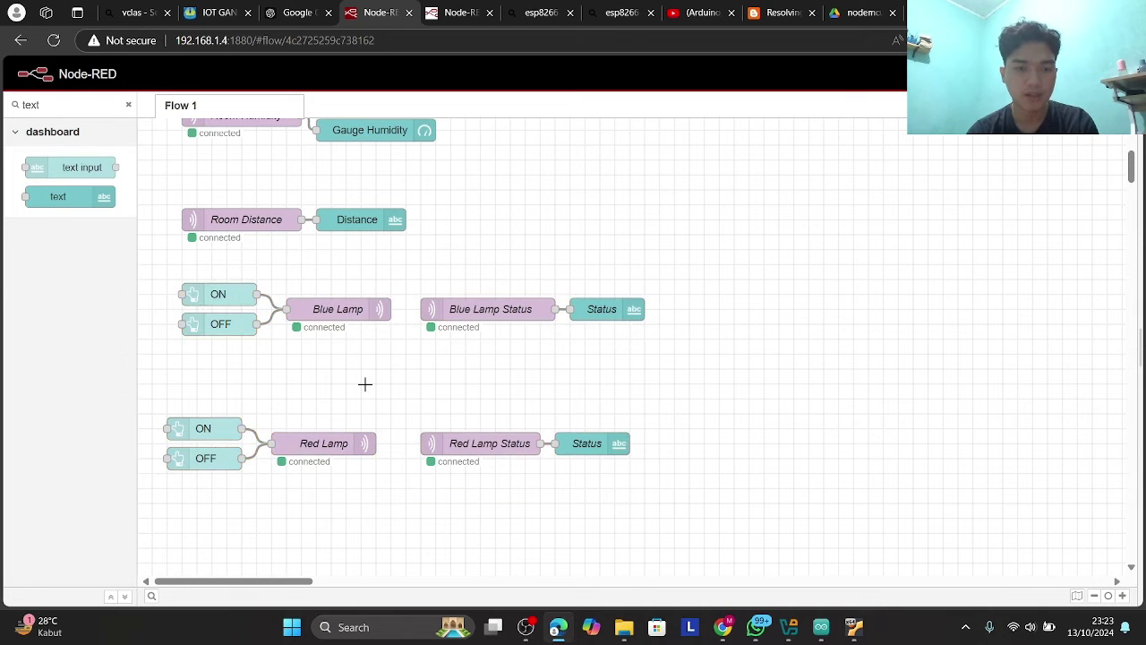
{"action": "double_click", "coordinate": [242, 299]}
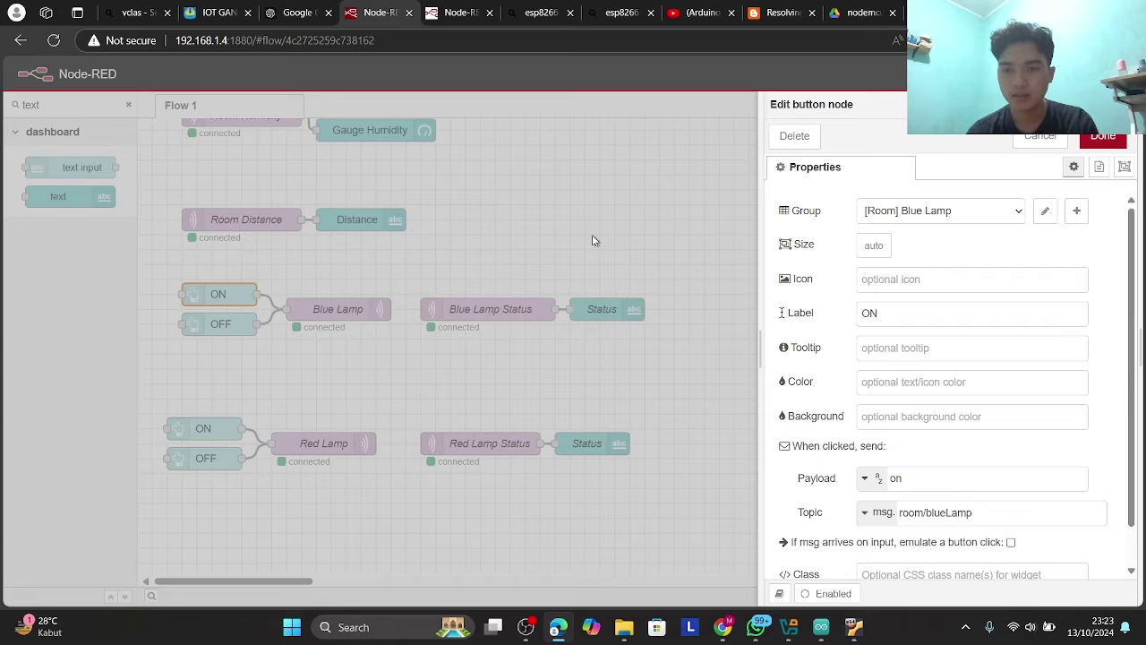
{"action": "key", "text": "Escape"}
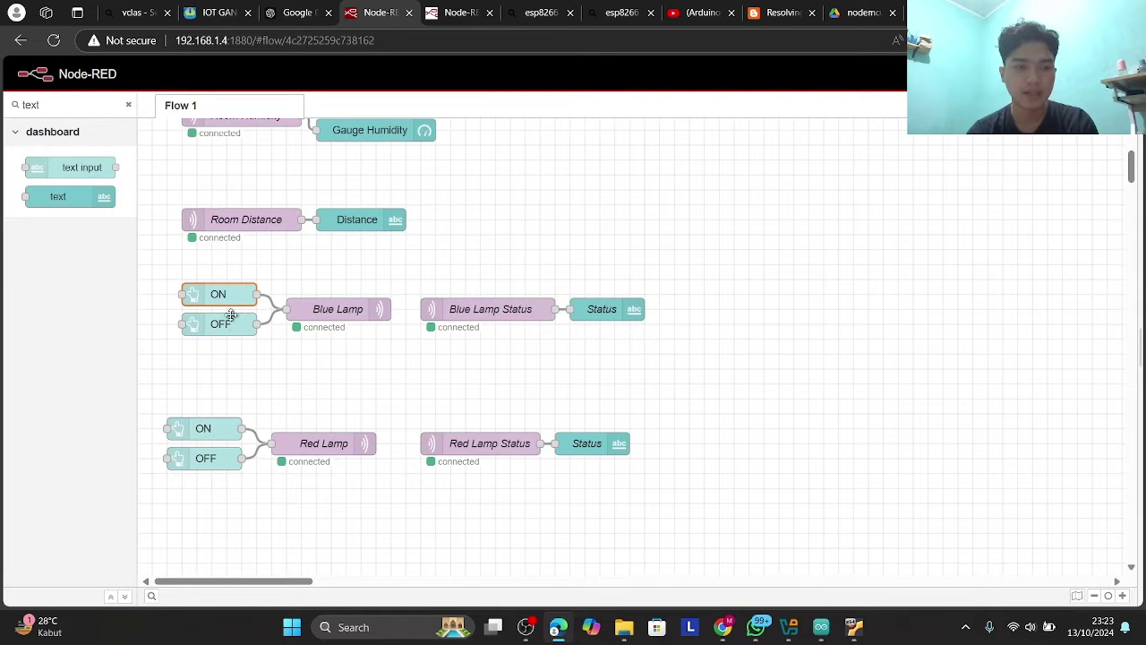
- Filter the palette by 'button', then by 'mqtt', and deselect the ON button
{"action": "left_click", "coordinate": [127, 106]}
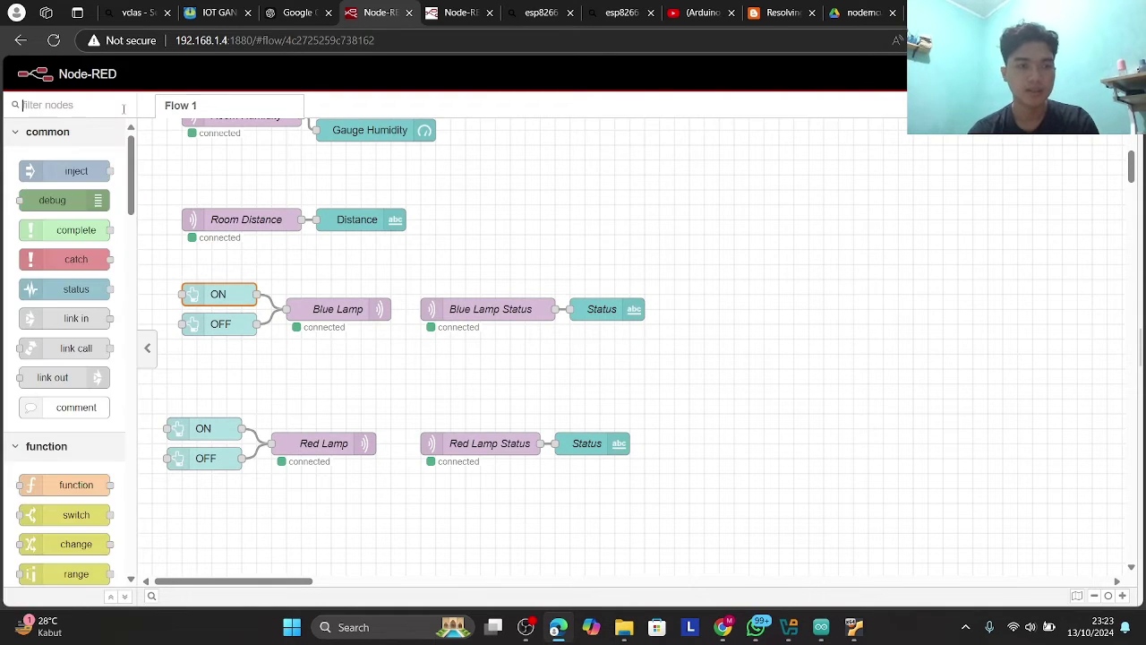
{"action": "type", "text": "button"}
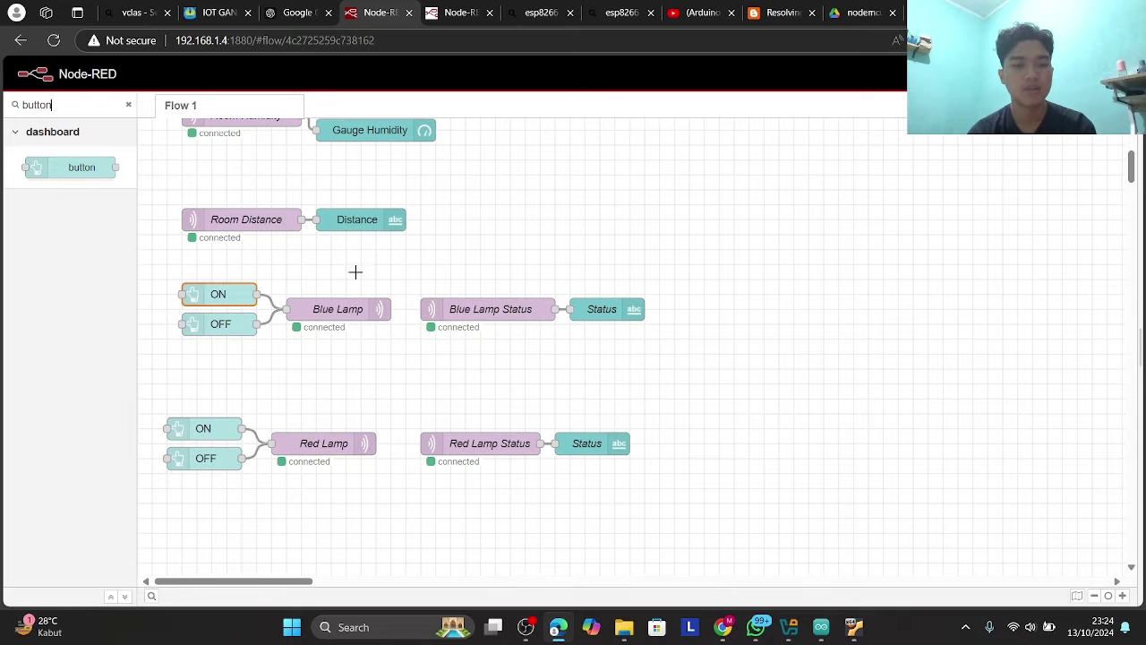
{"action": "left_click", "coordinate": [128, 105]}
{"action": "type", "text": "mqtt"}
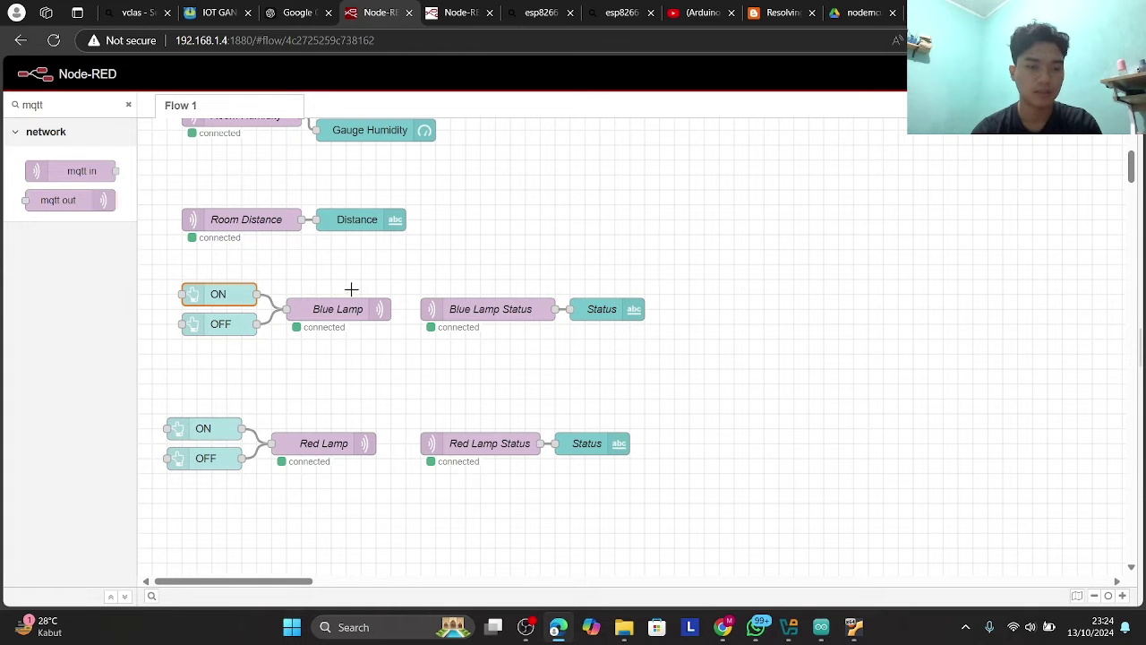
{"action": "left_click", "coordinate": [276, 276]}
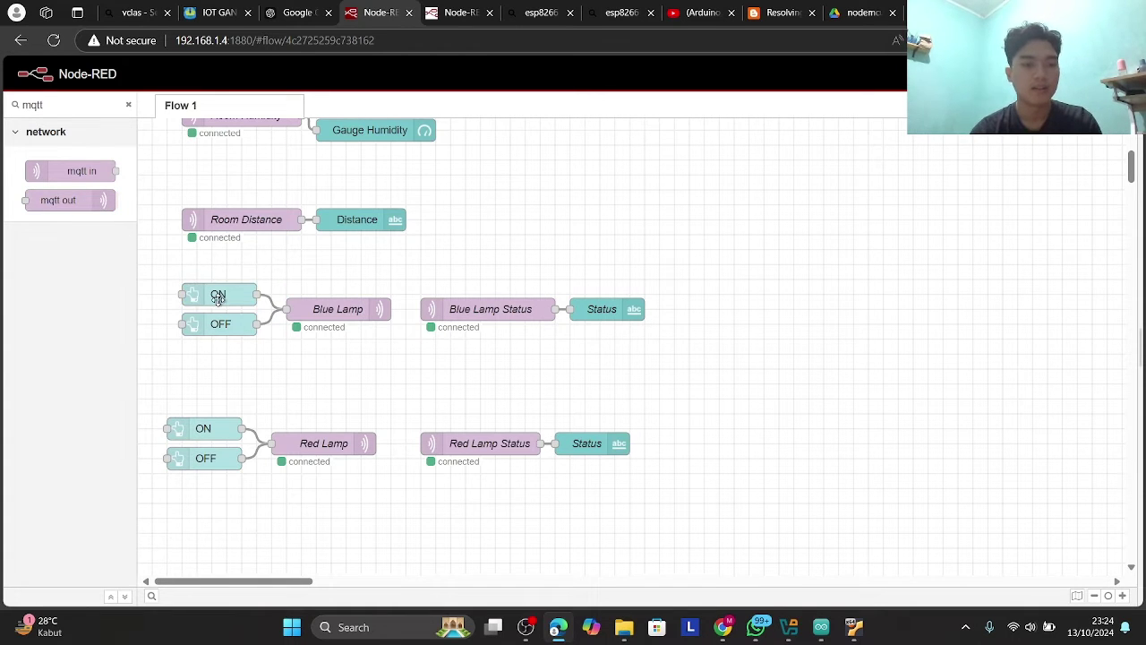
{"action": "double_click", "coordinate": [217, 298]}
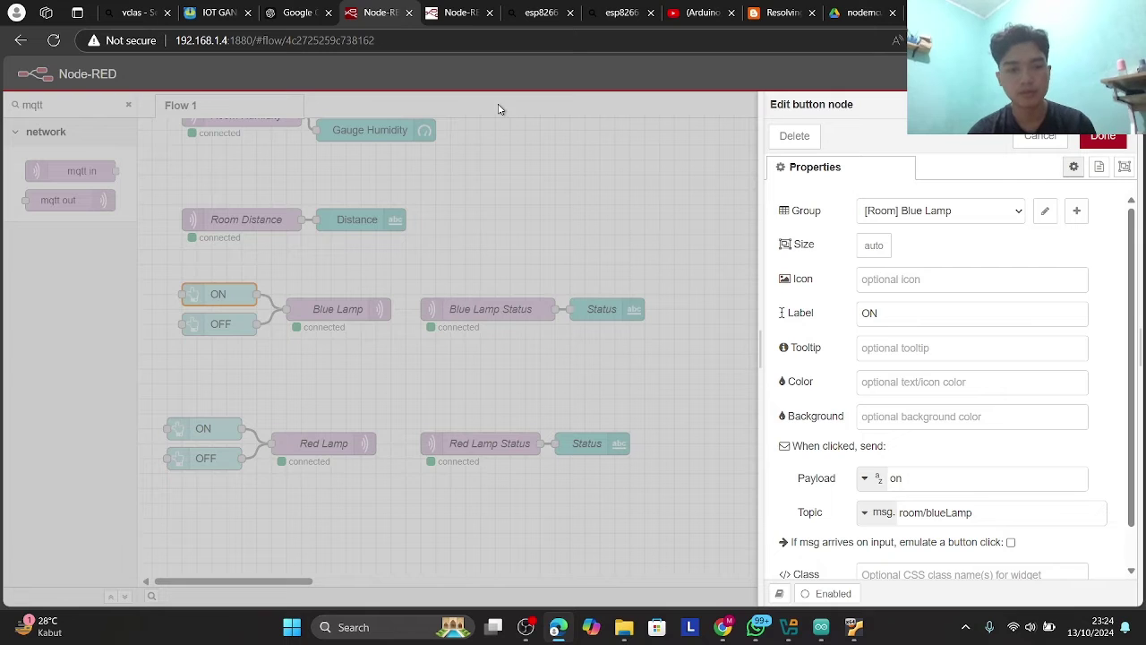
{"action": "left_click", "coordinate": [935, 219]}
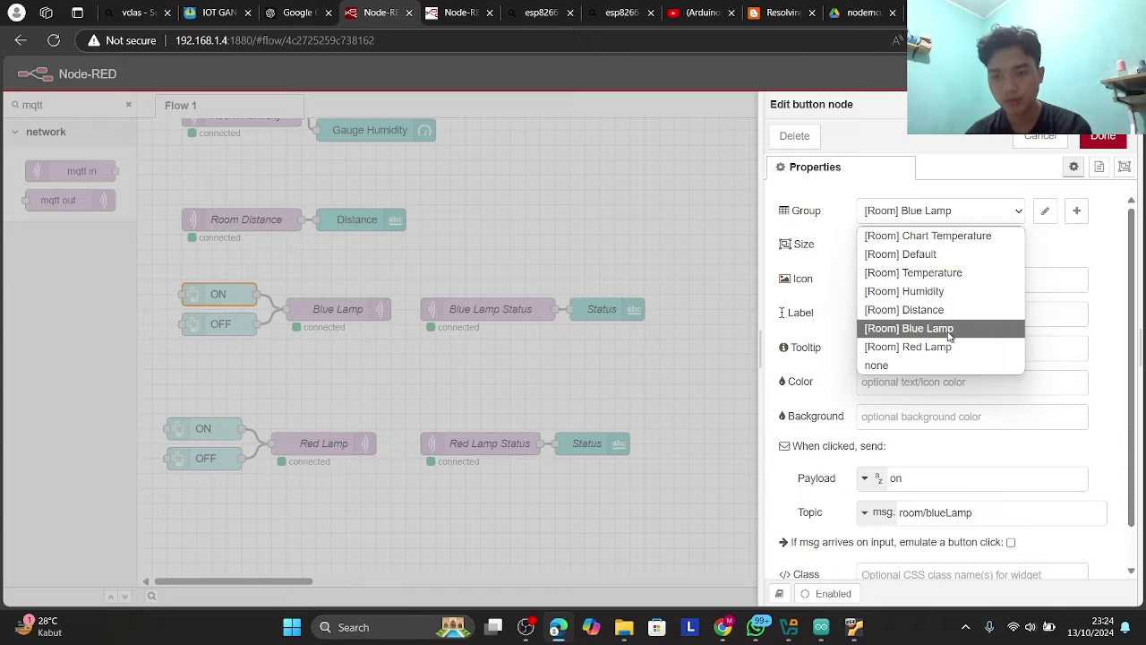
{"action": "left_click", "coordinate": [949, 335]}
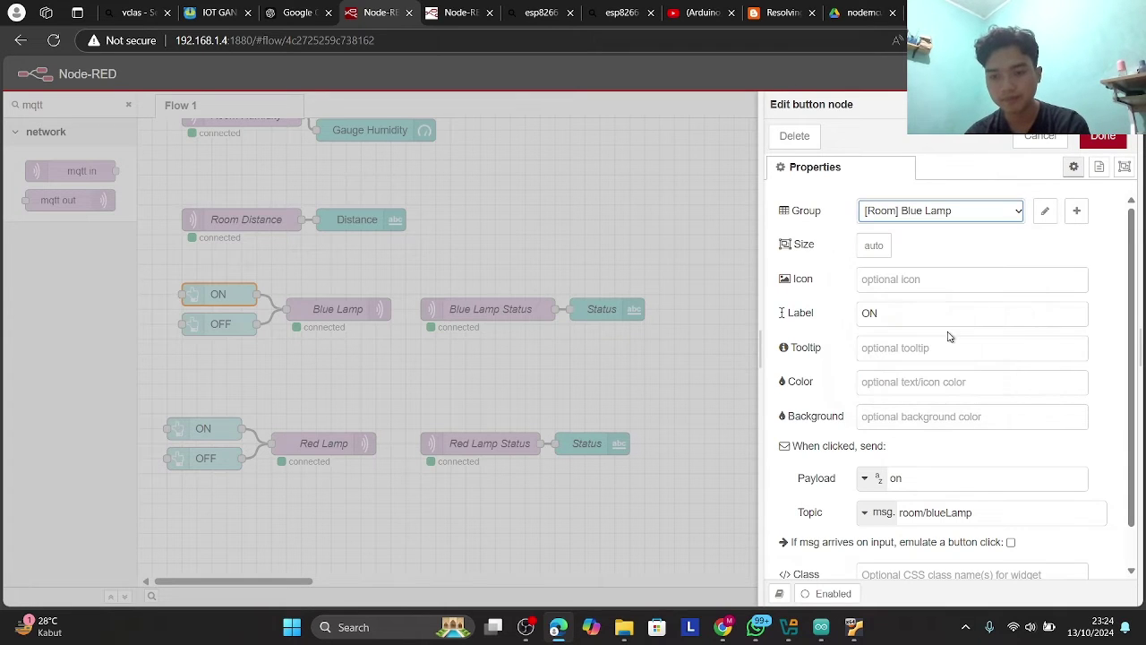
{"action": "scroll", "coordinate": [913, 323], "scroll_direction": "down", "scroll_amount": 1}
{"action": "left_click", "coordinate": [888, 274]}
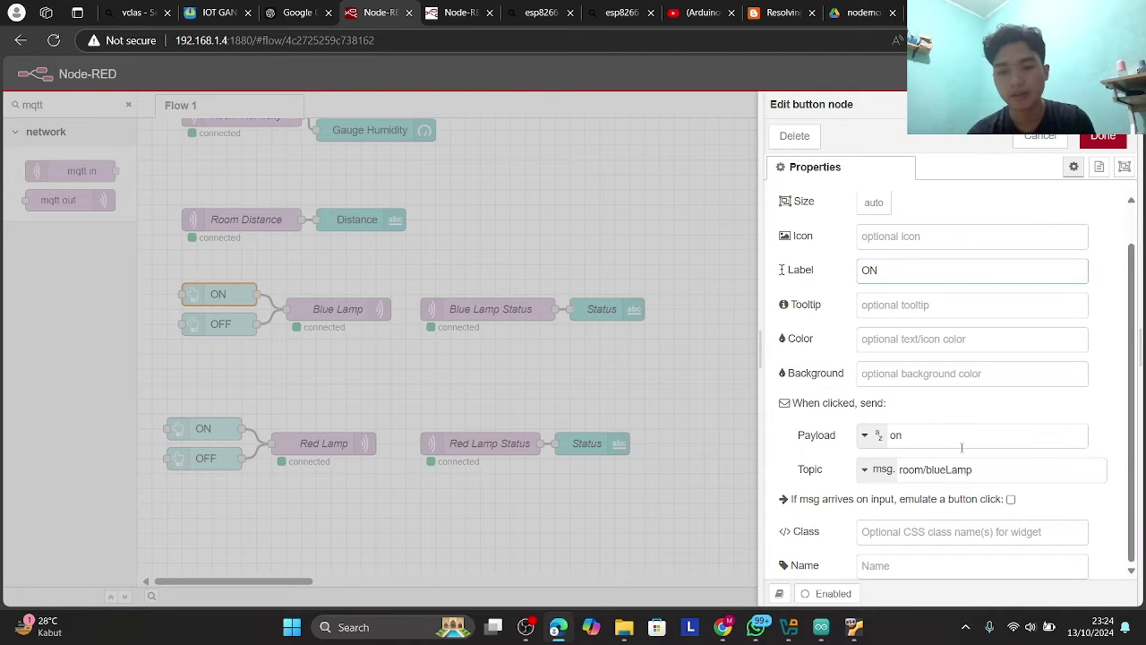
{"action": "left_click", "coordinate": [923, 435]}
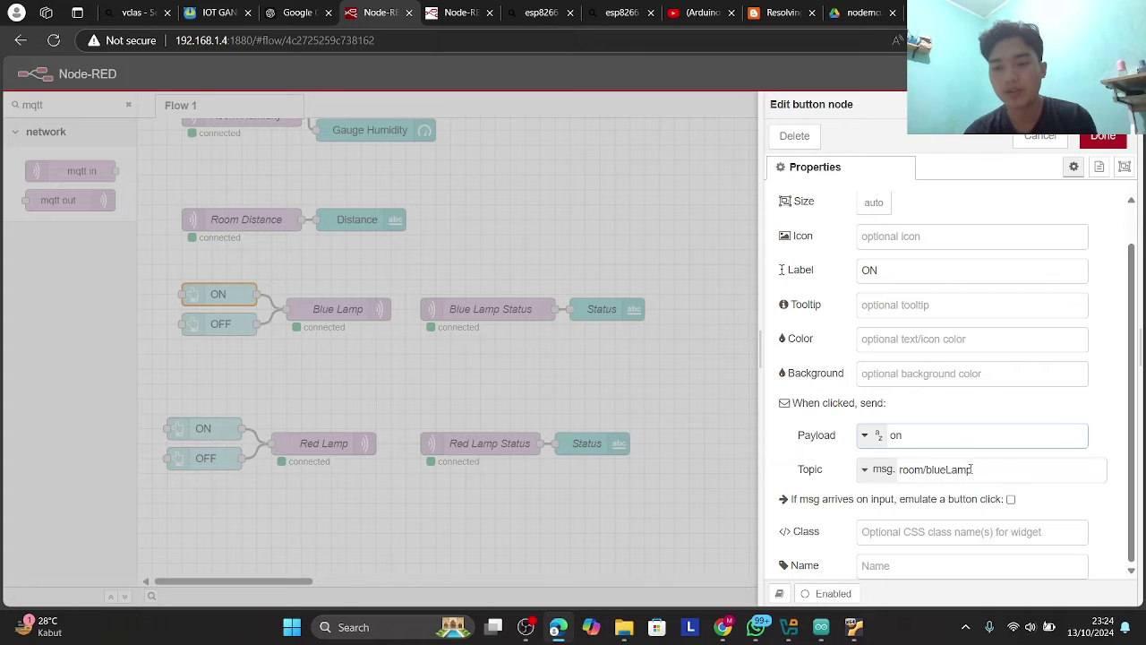
{"action": "double_click", "coordinate": [970, 469]}
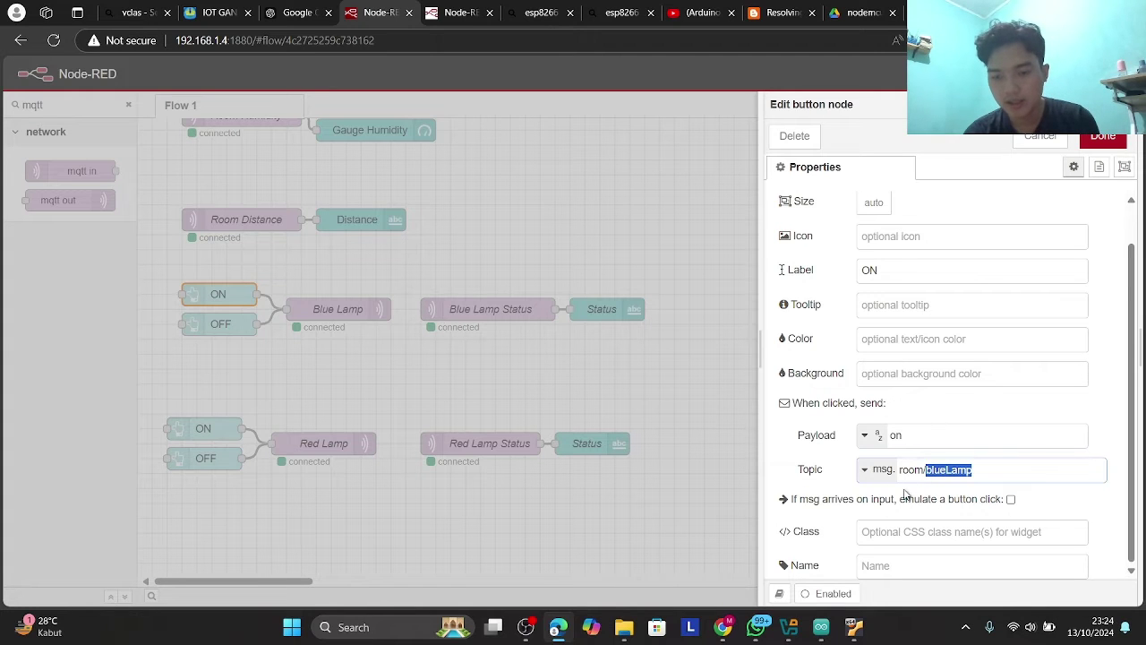
{"action": "mouse_move", "coordinate": [821, 627]}
{"action": "left_click", "coordinate": [823, 538]}
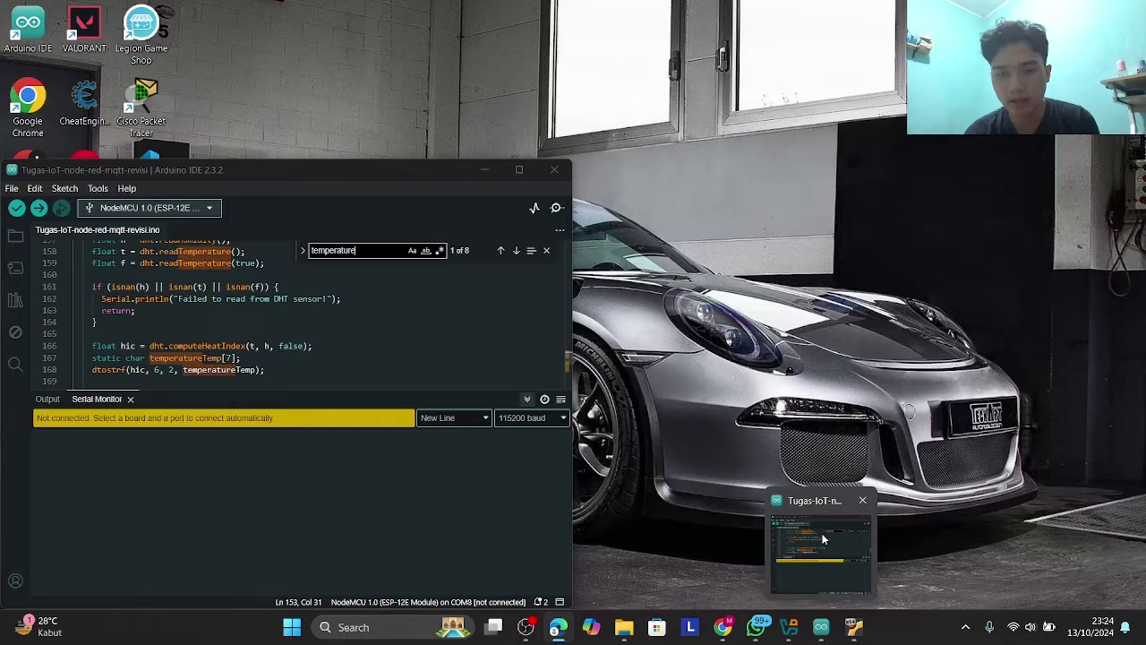
{"action": "left_click", "coordinate": [822, 538]}
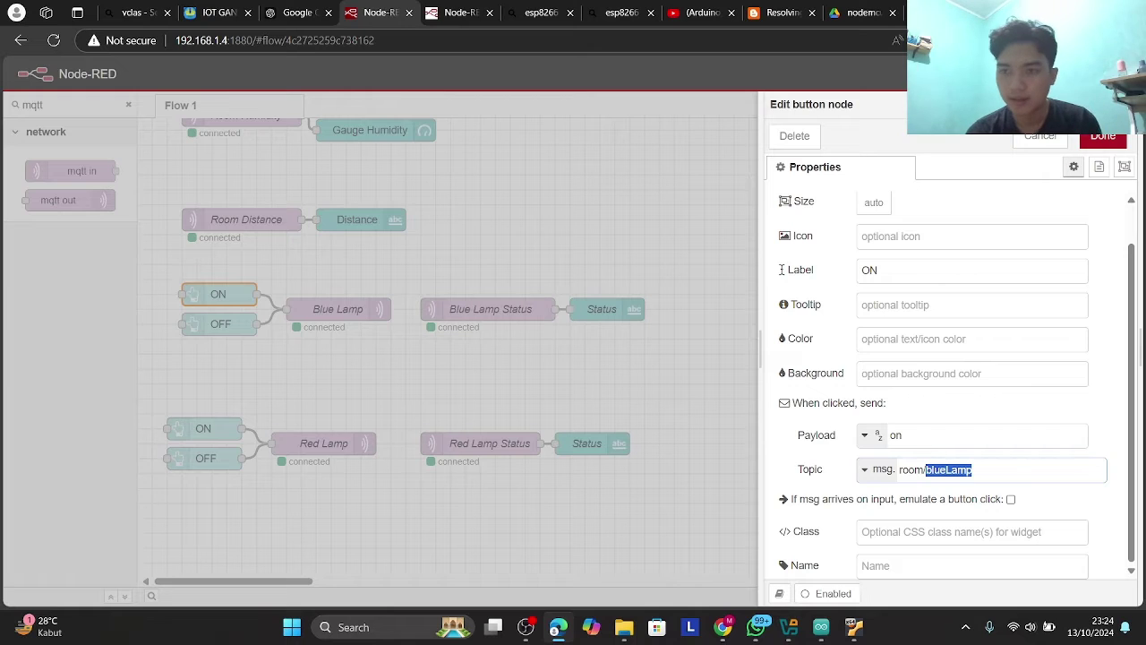
{"action": "left_click", "coordinate": [1102, 139]}
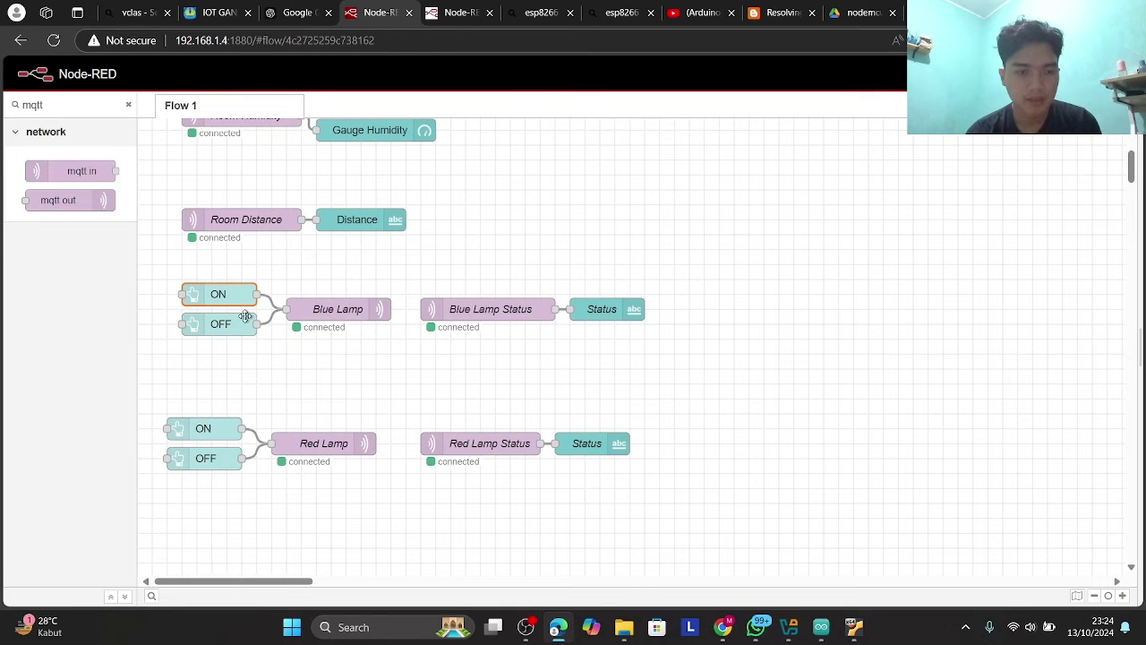
{"action": "double_click", "coordinate": [245, 316]}
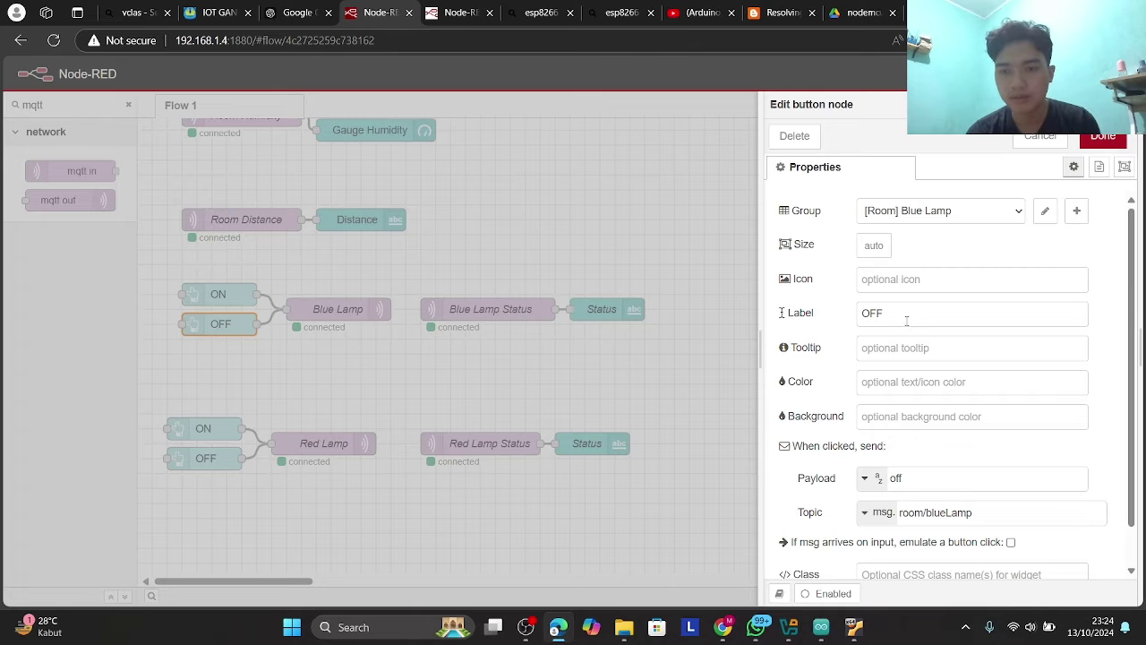
{"action": "scroll", "coordinate": [909, 269], "scroll_direction": "down", "scroll_amount": 1}
{"action": "scroll", "coordinate": [918, 233], "scroll_direction": "up", "scroll_amount": 1}
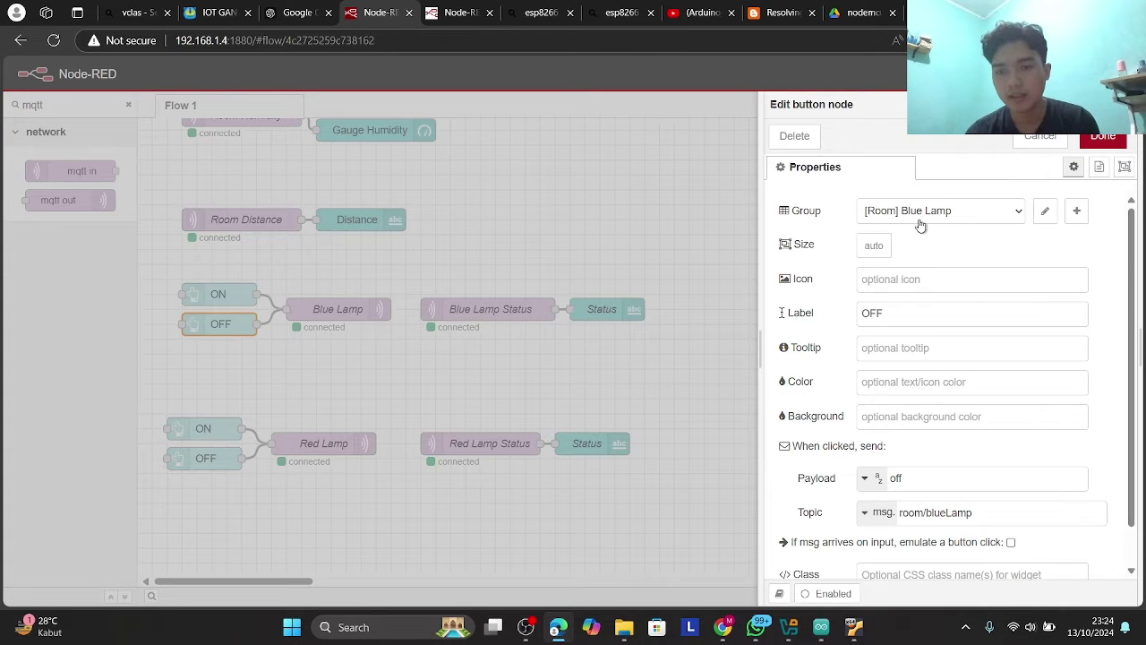
{"action": "scroll", "coordinate": [923, 228], "scroll_direction": "down", "scroll_amount": 1}
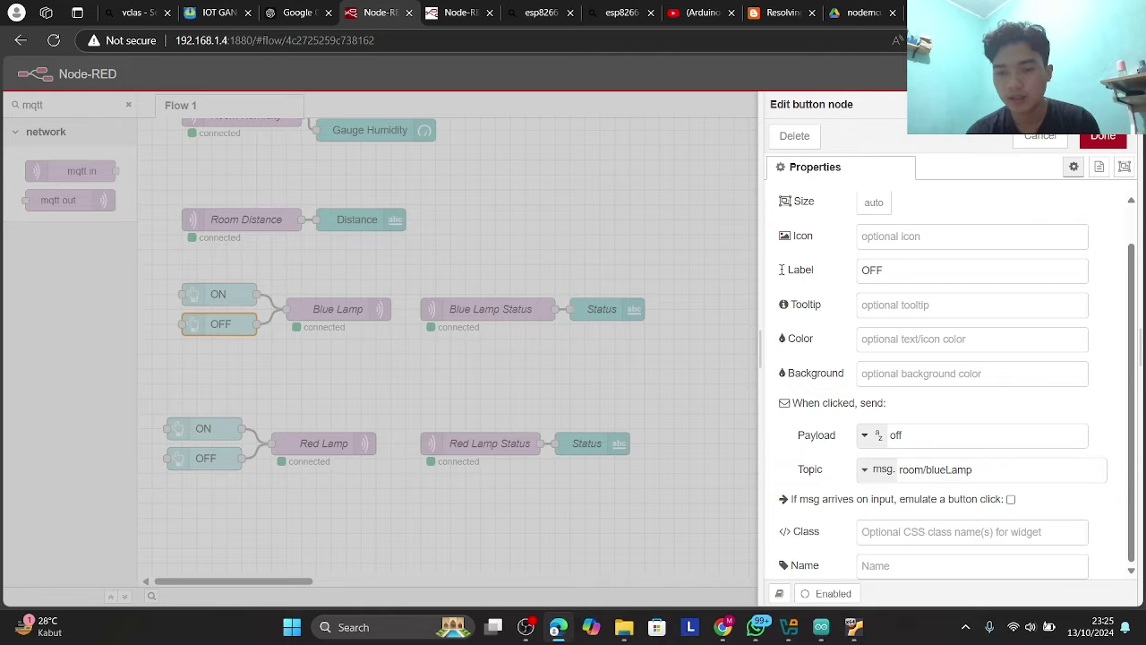
{"action": "left_click", "coordinate": [1088, 146]}
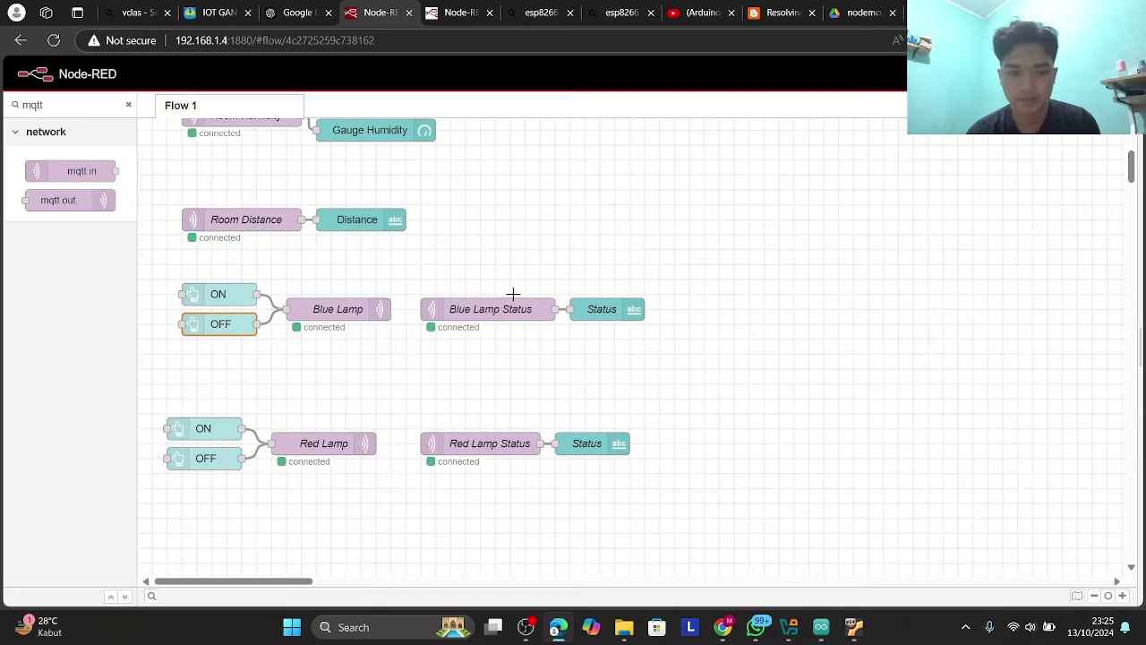
{"action": "double_click", "coordinate": [461, 313]}
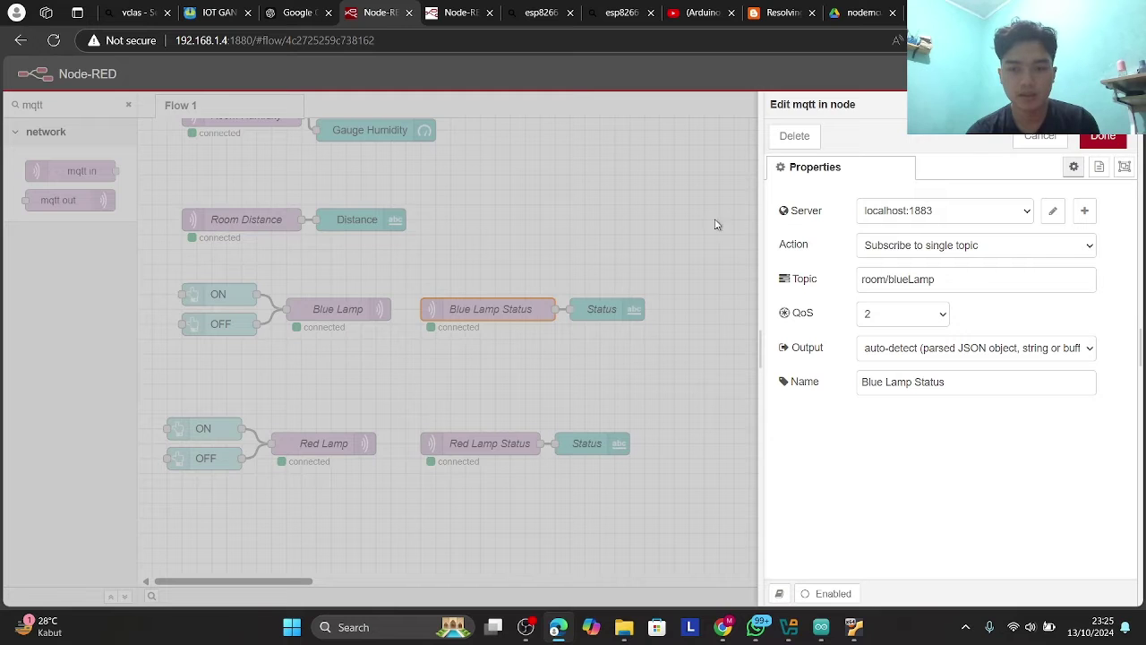
{"action": "left_click", "coordinate": [1028, 147]}
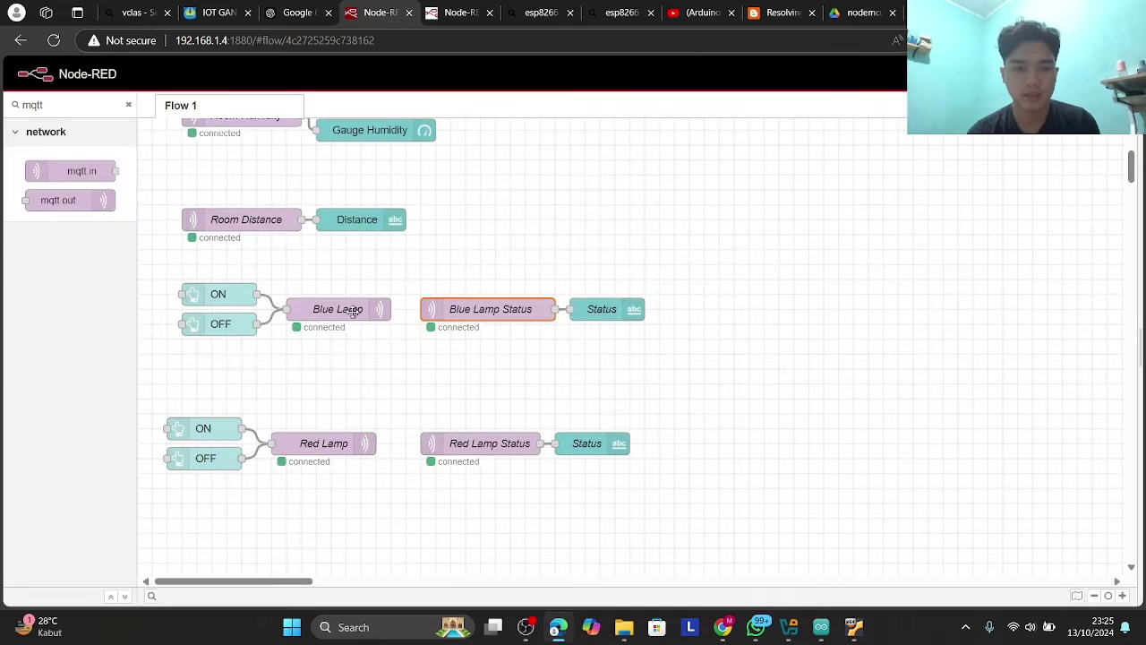
{"action": "double_click", "coordinate": [351, 311]}
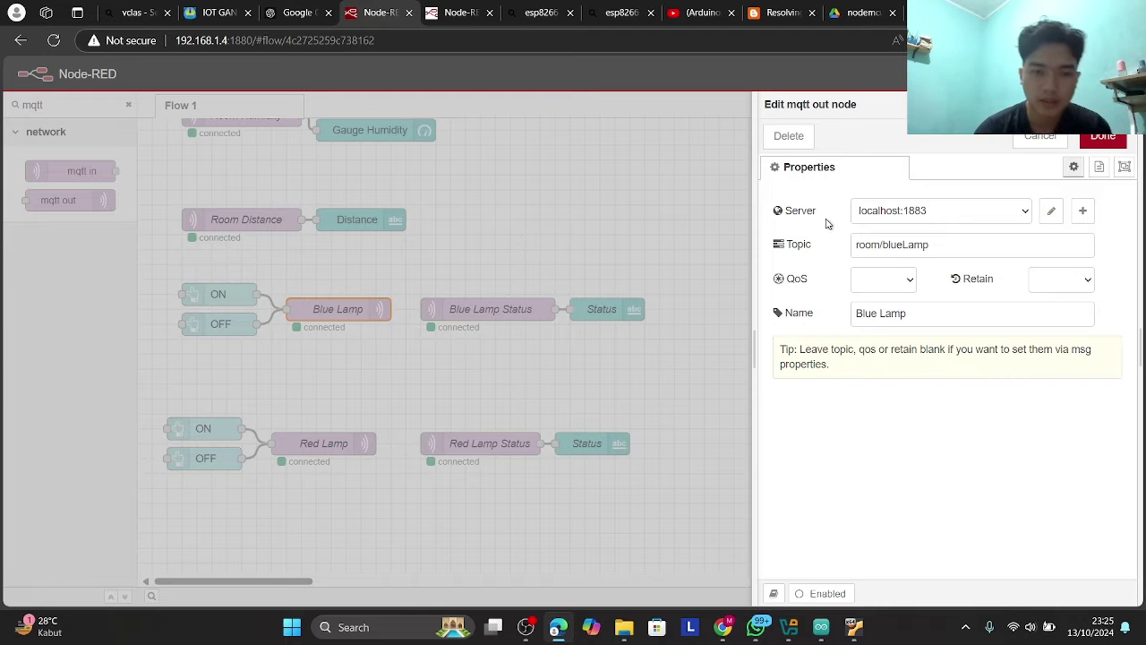
{"action": "left_click", "coordinate": [949, 243]}
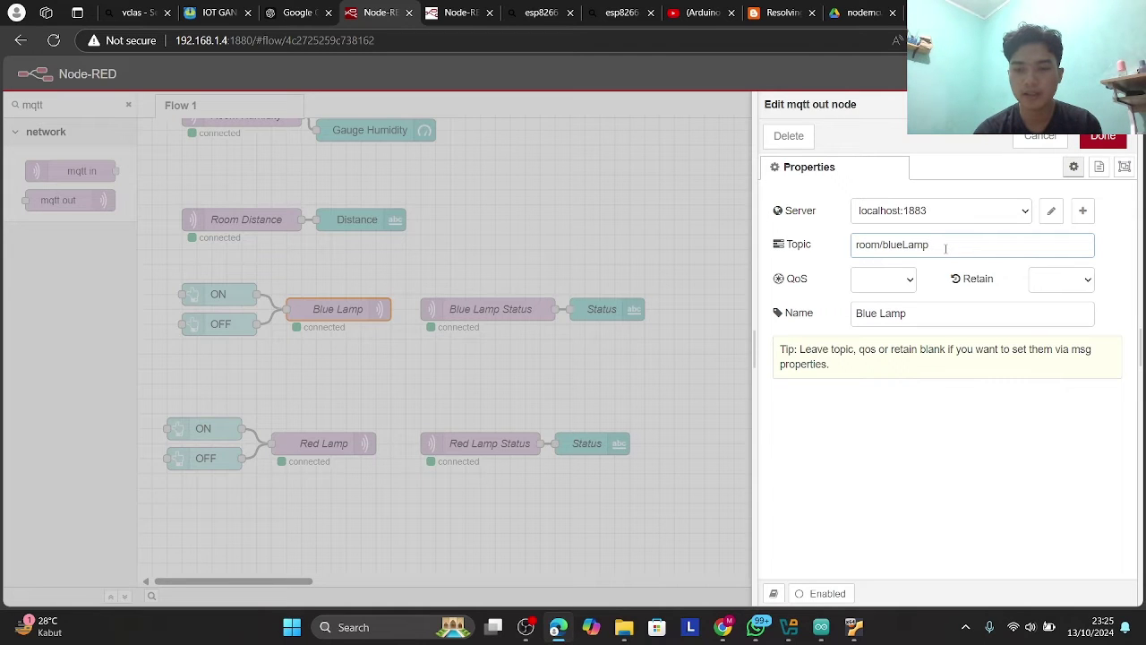
{"action": "double_click", "coordinate": [945, 249]}
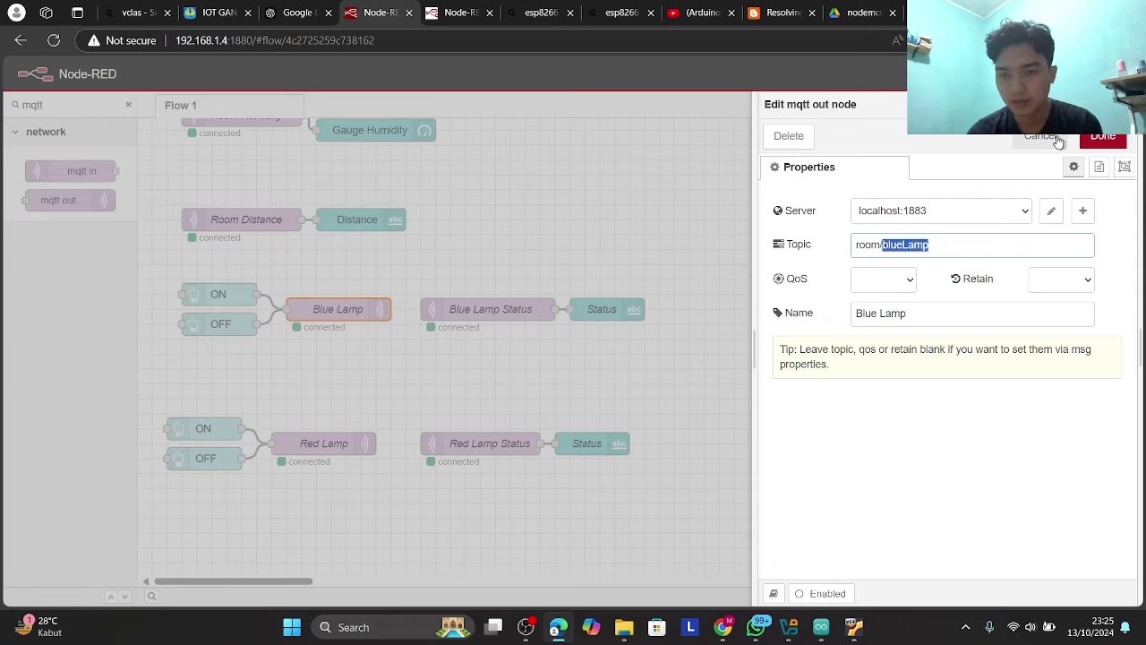
{"action": "left_click", "coordinate": [1057, 142]}
{"action": "double_click", "coordinate": [468, 314]}
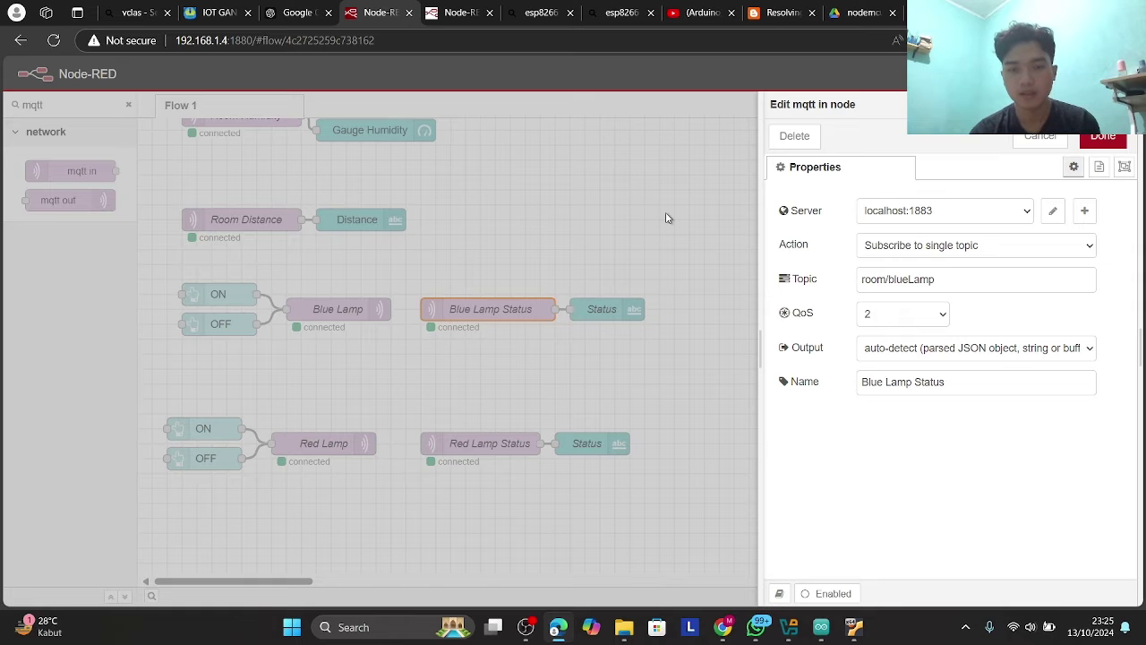
{"action": "key", "text": "Escape"}
{"action": "left_click", "coordinate": [585, 309]}
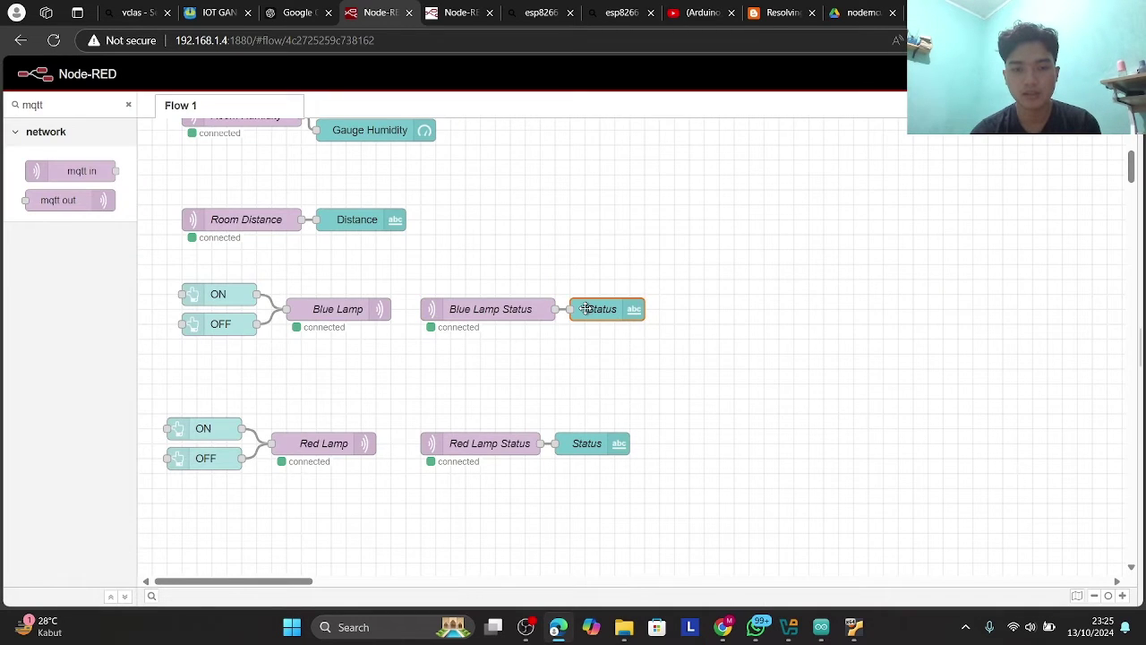
{"action": "double_click", "coordinate": [585, 309]}
{"action": "key", "text": "Escape"}
{"action": "left_click", "coordinate": [488, 309]}
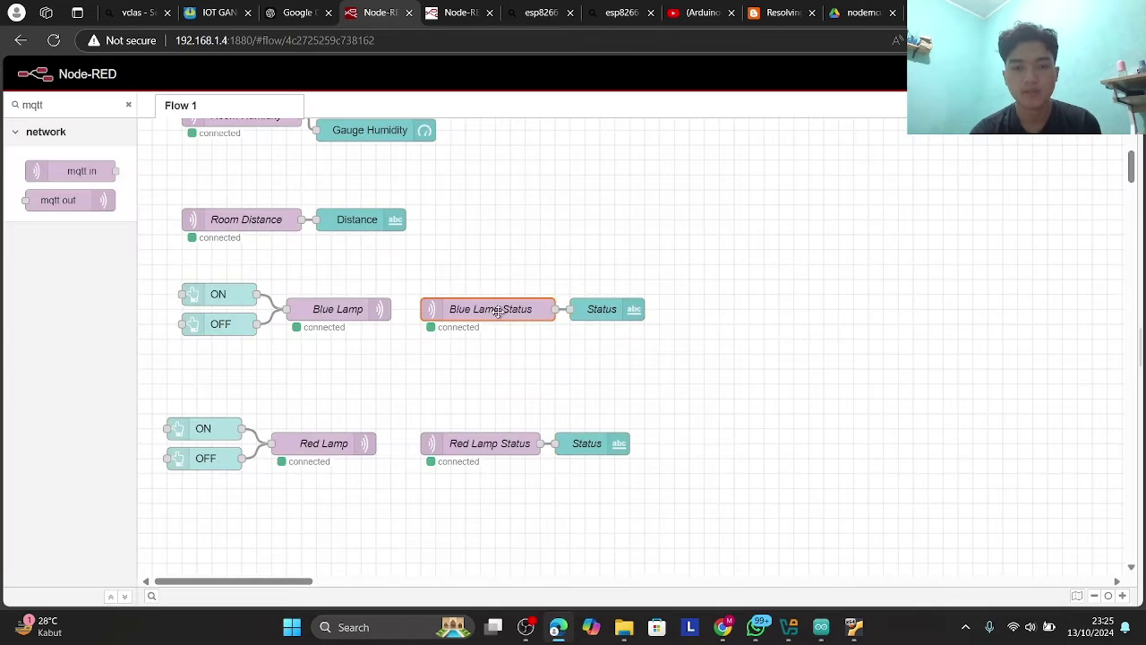
{"action": "double_click", "coordinate": [488, 309]}
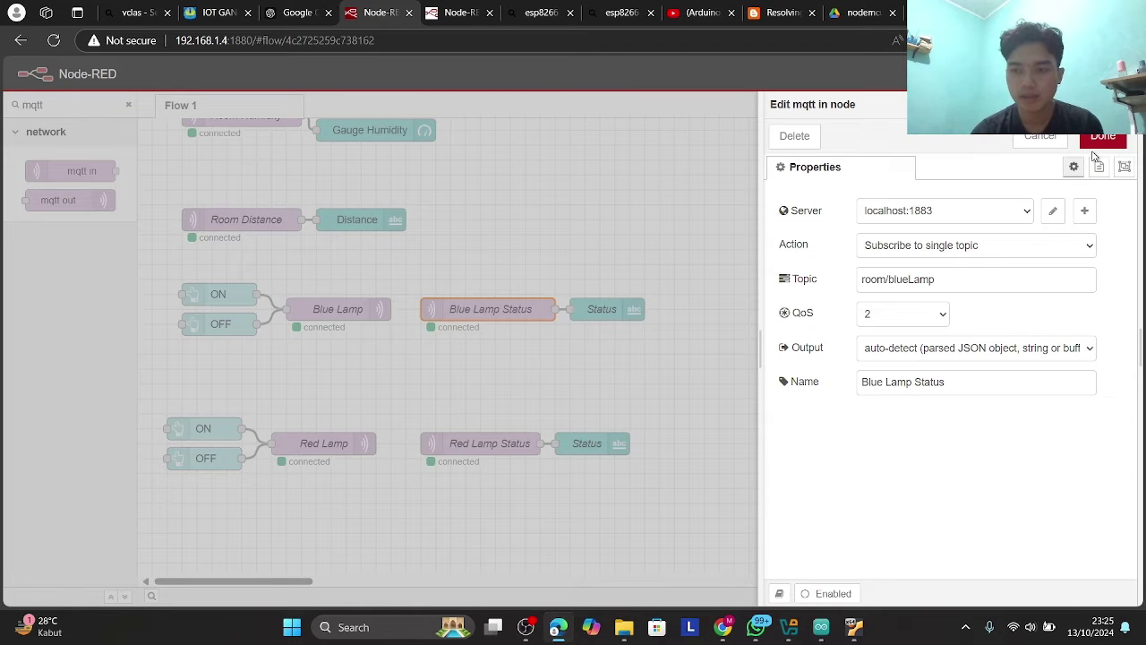
{"action": "left_click", "coordinate": [1102, 137]}
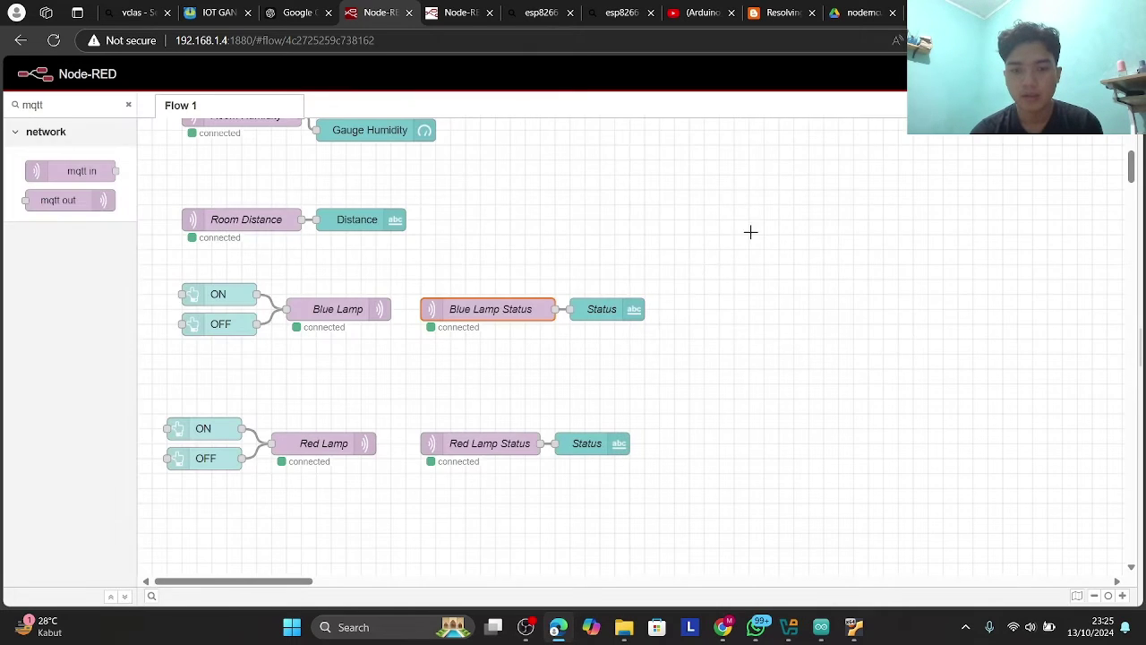
{"action": "double_click", "coordinate": [629, 311]}
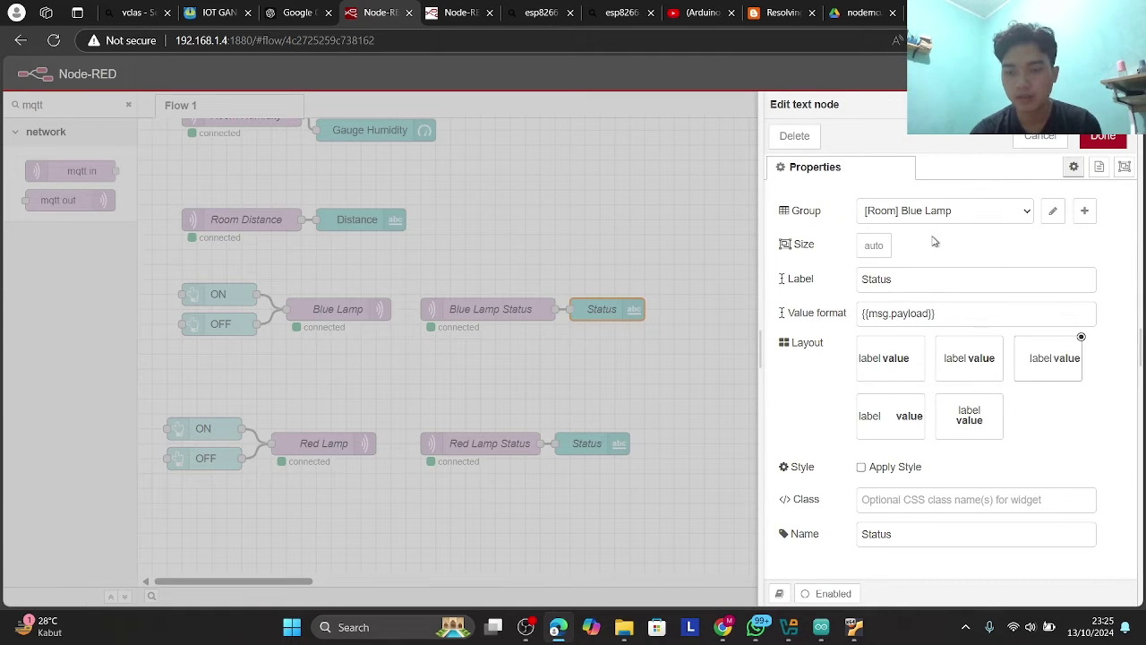
{"action": "left_click", "coordinate": [1049, 148]}
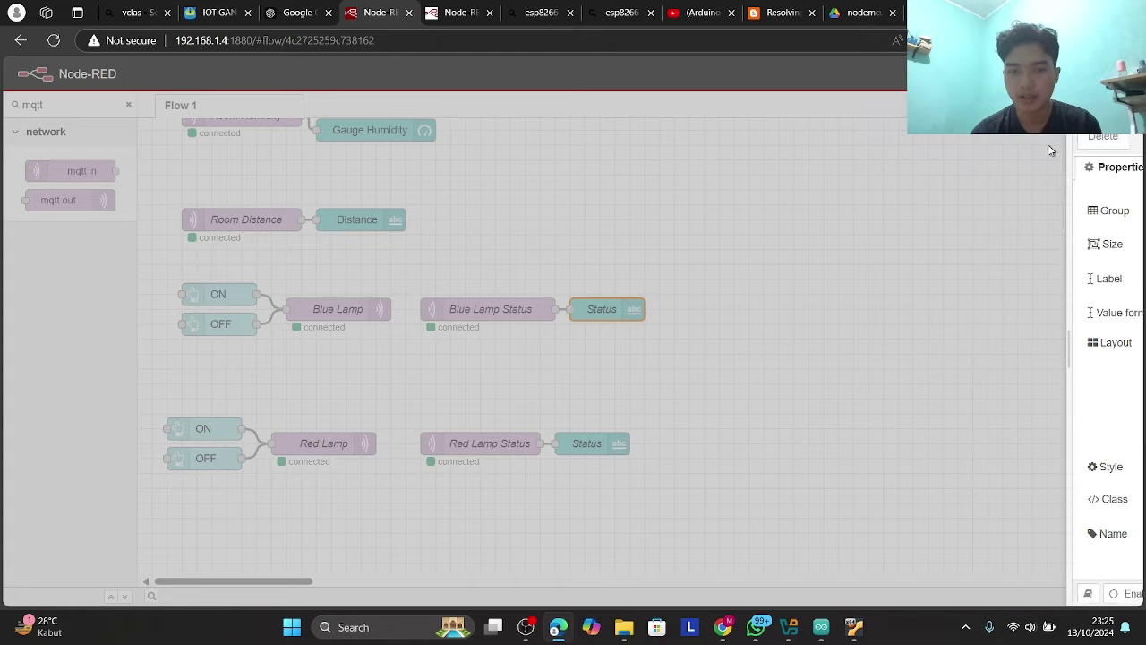
{"action": "scroll", "coordinate": [420, 305], "scroll_direction": "down", "scroll_amount": 1}
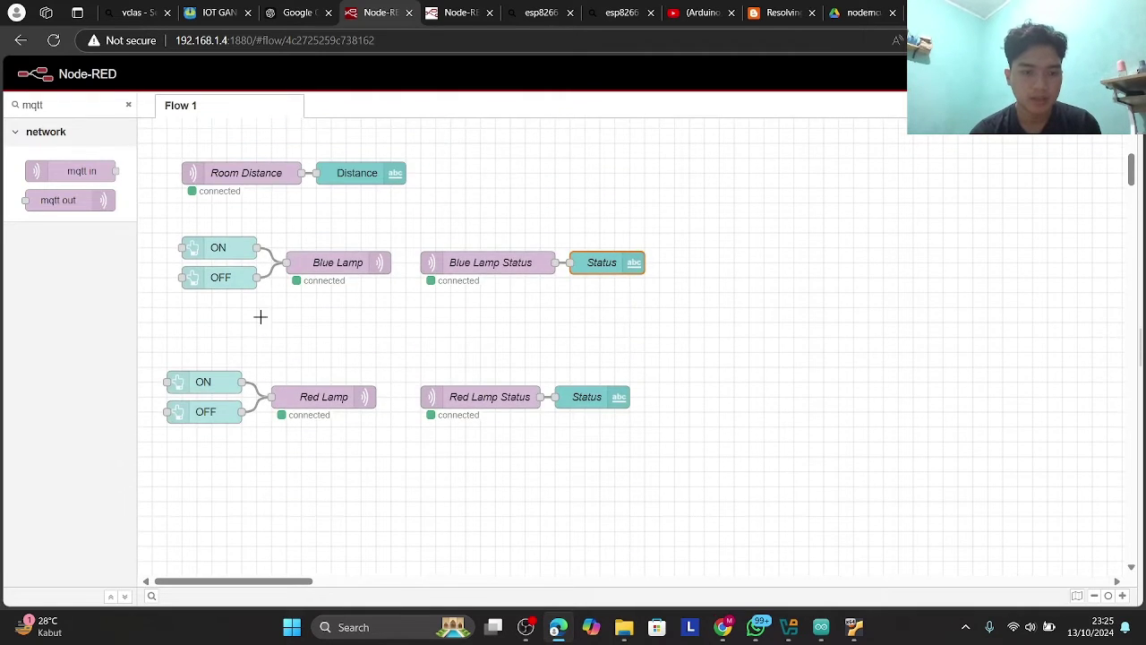
{"action": "left_click_drag", "start_coordinate": [154, 354], "coordinate": [665, 439]}
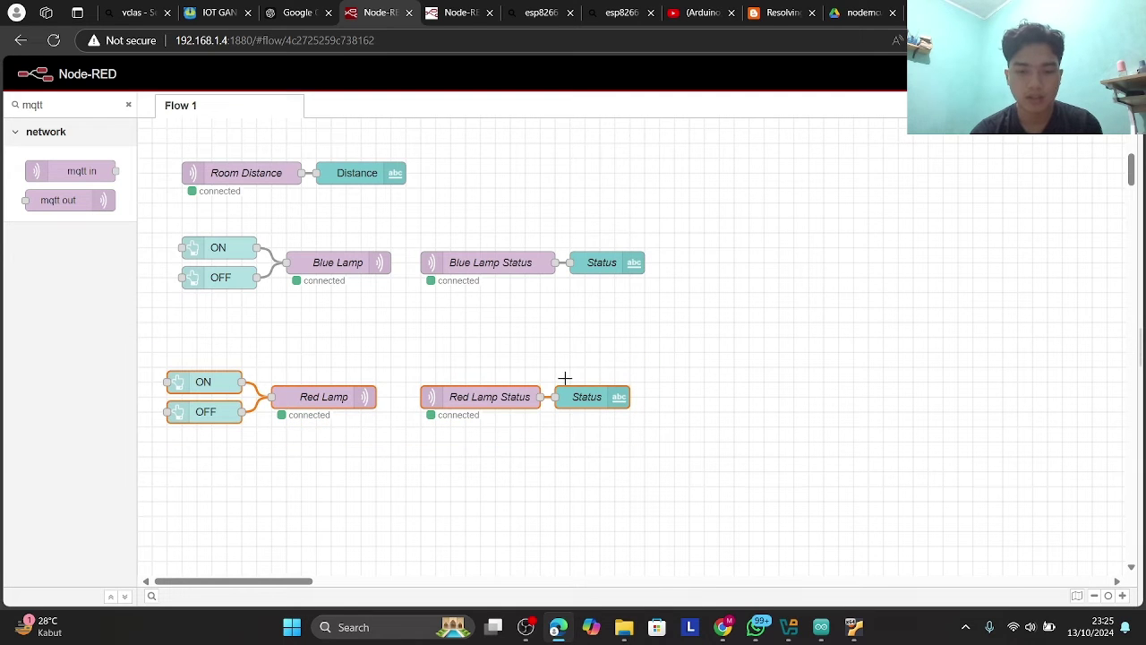
{"action": "double_click", "coordinate": [223, 381]}
{"action": "key", "text": "Escape"}
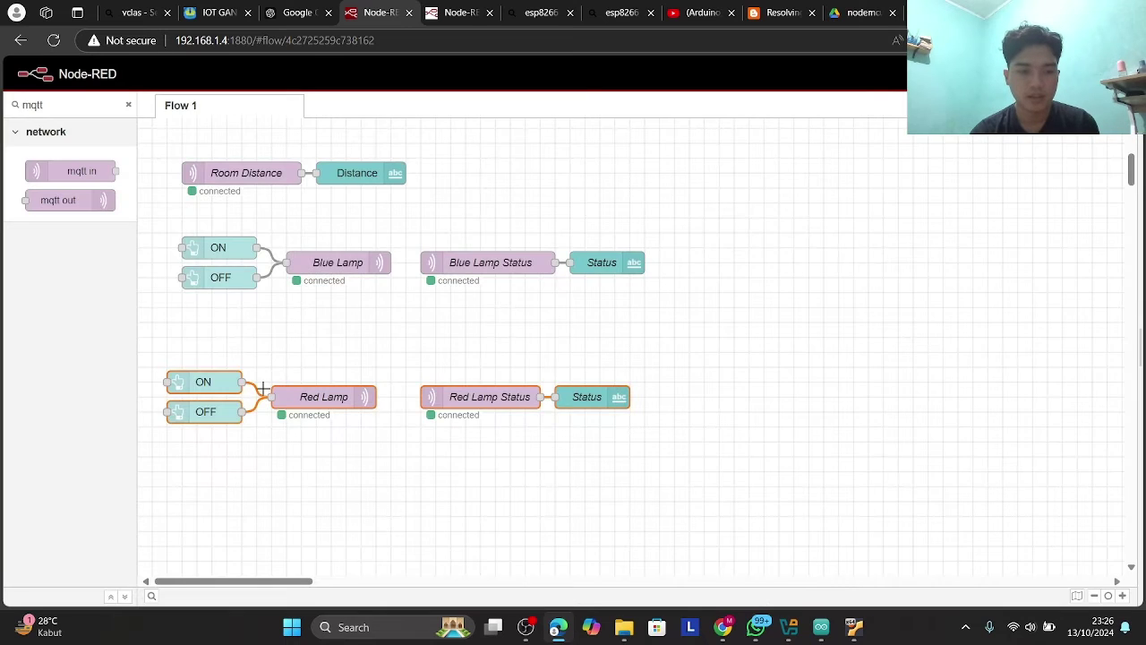
{"action": "left_click", "coordinate": [213, 424]}
{"action": "left_click", "coordinate": [311, 399]}
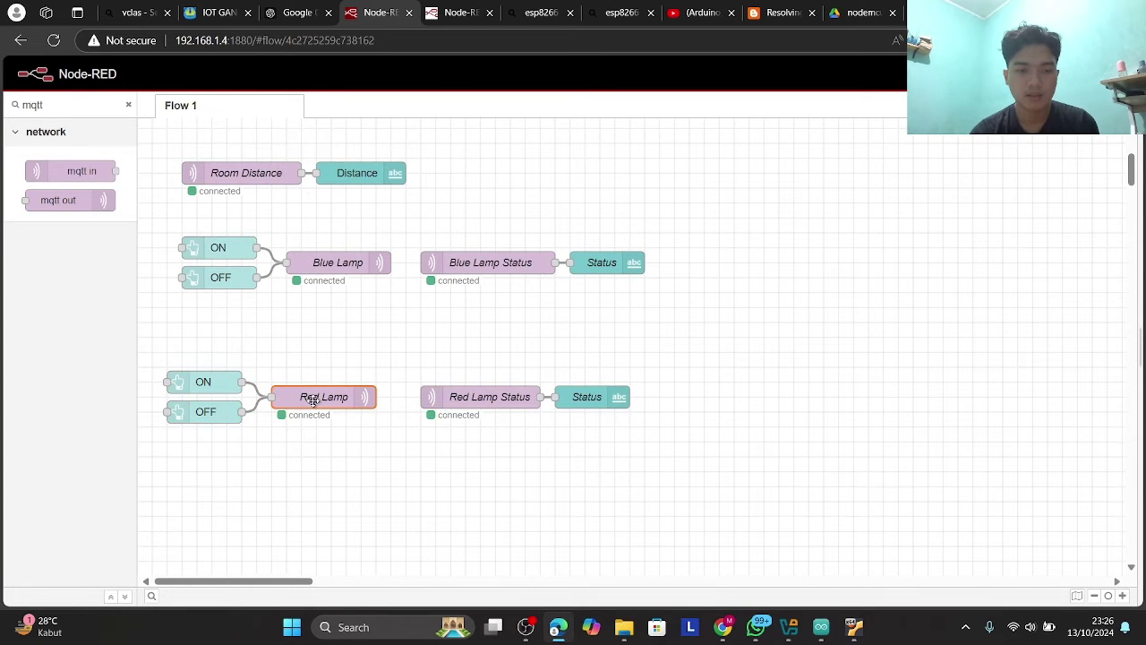
{"action": "double_click", "coordinate": [312, 401]}
{"action": "key", "text": "Escape"}
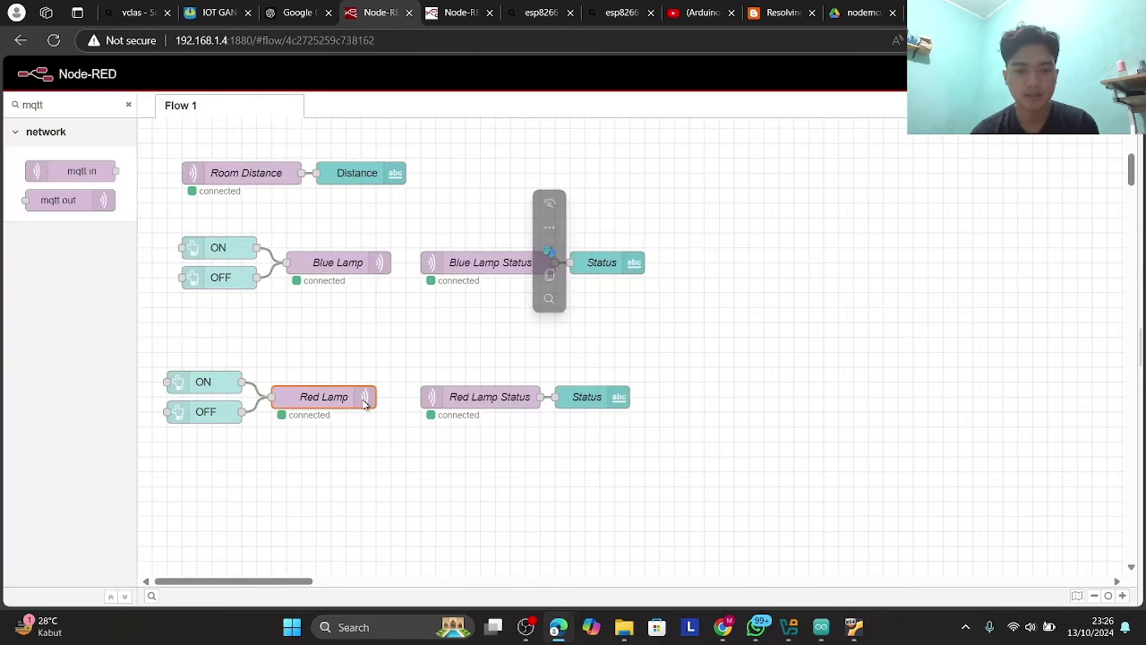
{"action": "double_click", "coordinate": [358, 400]}
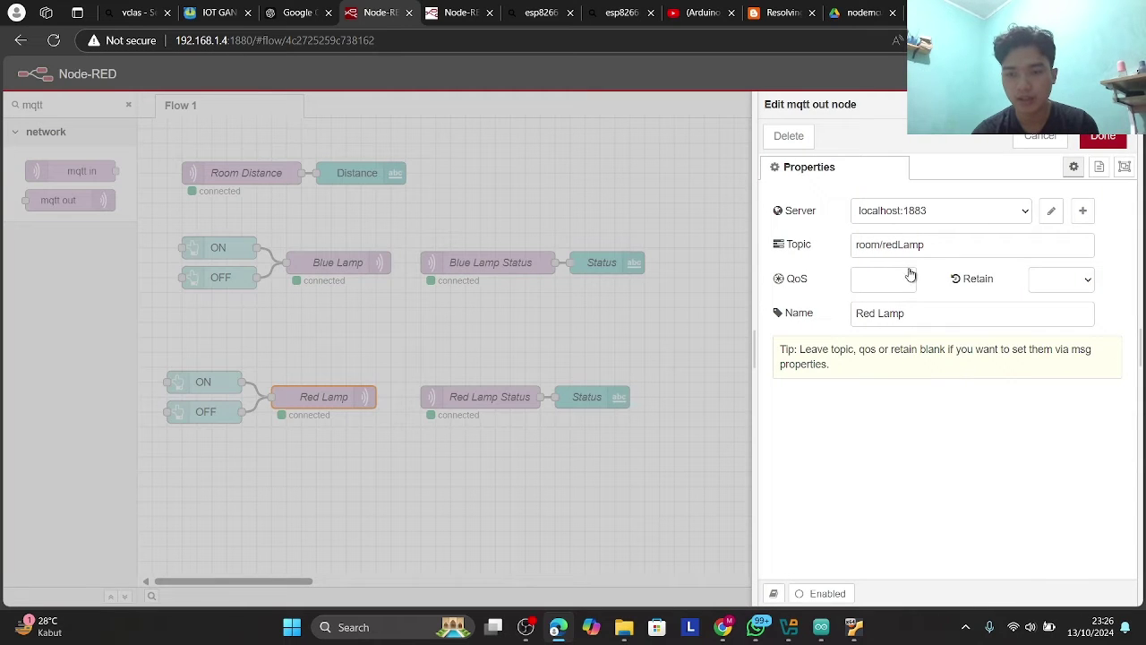
{"action": "key", "text": "Escape"}
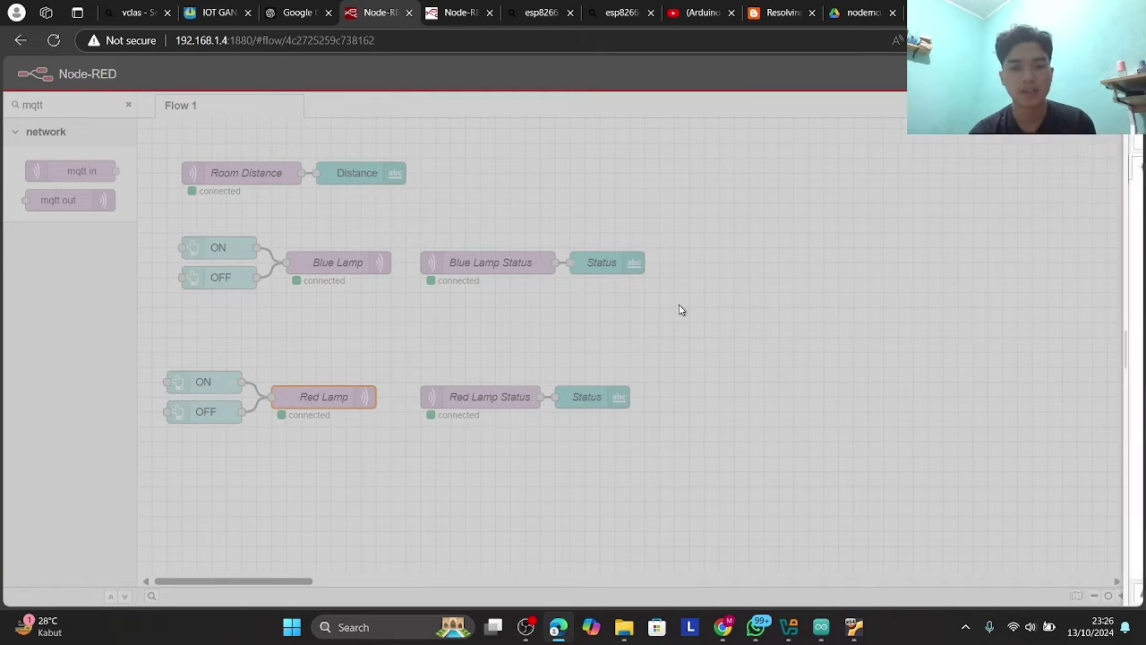
{"action": "left_click", "coordinate": [471, 375]}
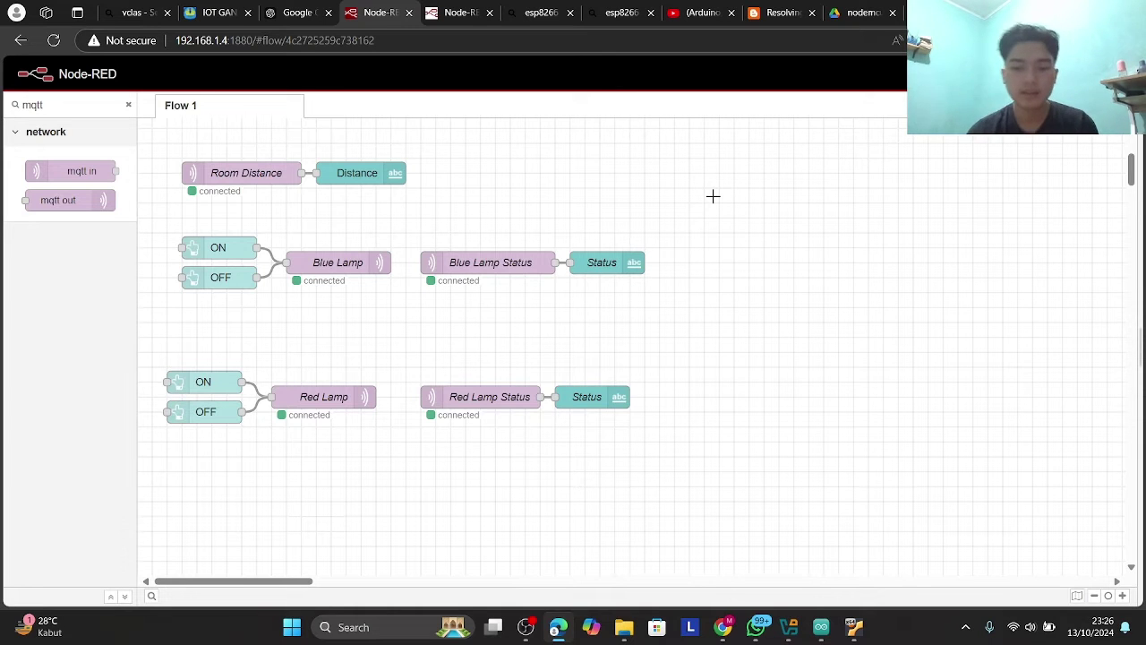
{"action": "mouse_move", "coordinate": [828, 629]}
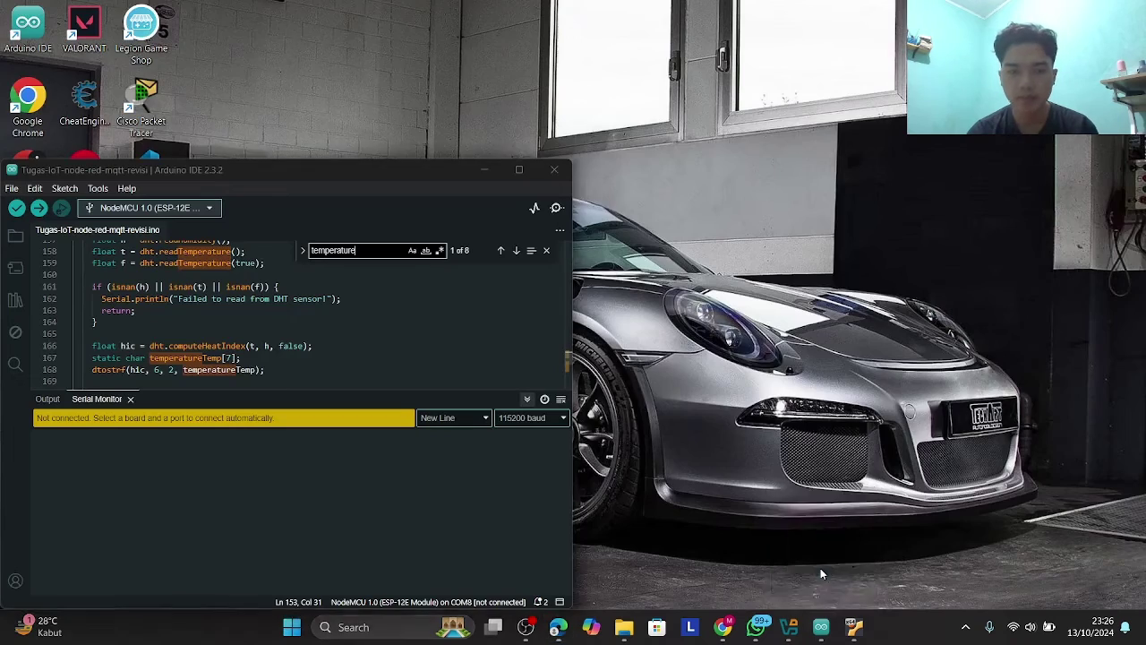
- Bring the maximized Arduino IDE sketch to the top of the file, closing the find box
{"action": "left_click", "coordinate": [820, 568]}
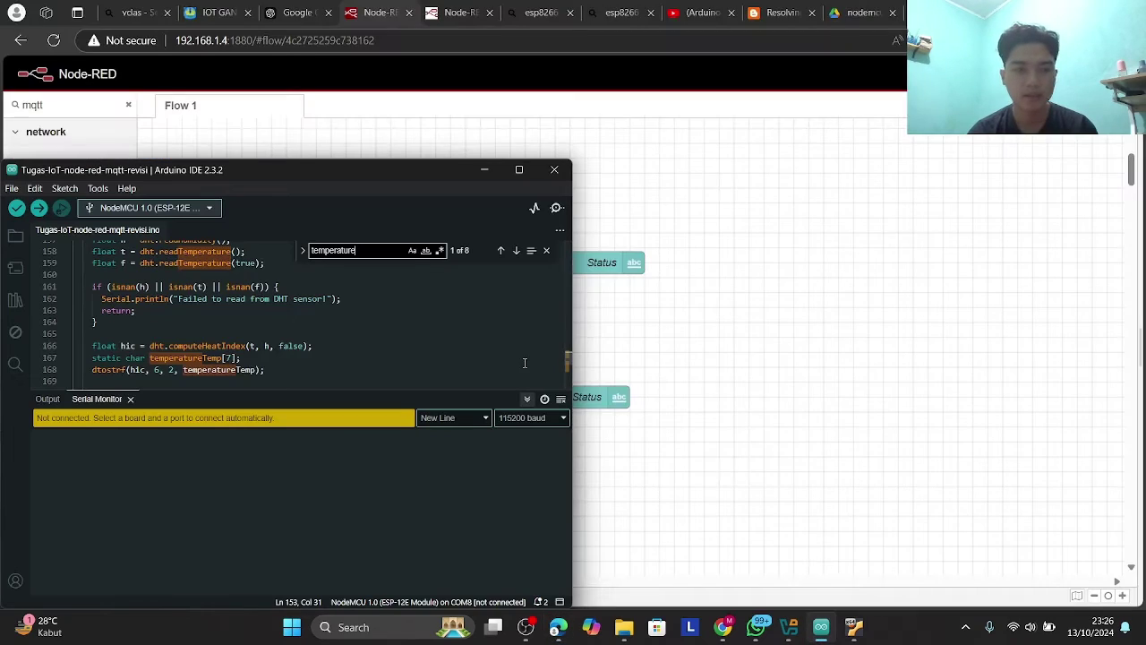
{"action": "left_click", "coordinate": [518, 170]}
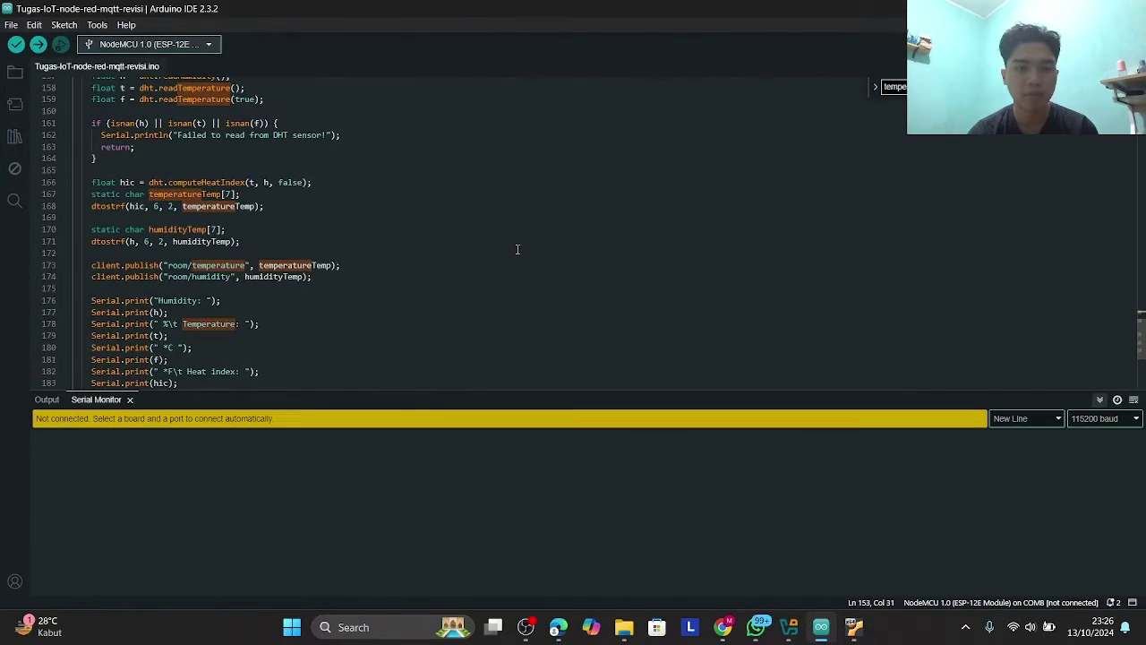
{"action": "scroll", "coordinate": [528, 273], "scroll_direction": "up", "scroll_amount": 5}
{"action": "scroll", "coordinate": [528, 273], "scroll_direction": "up", "scroll_amount": 20}
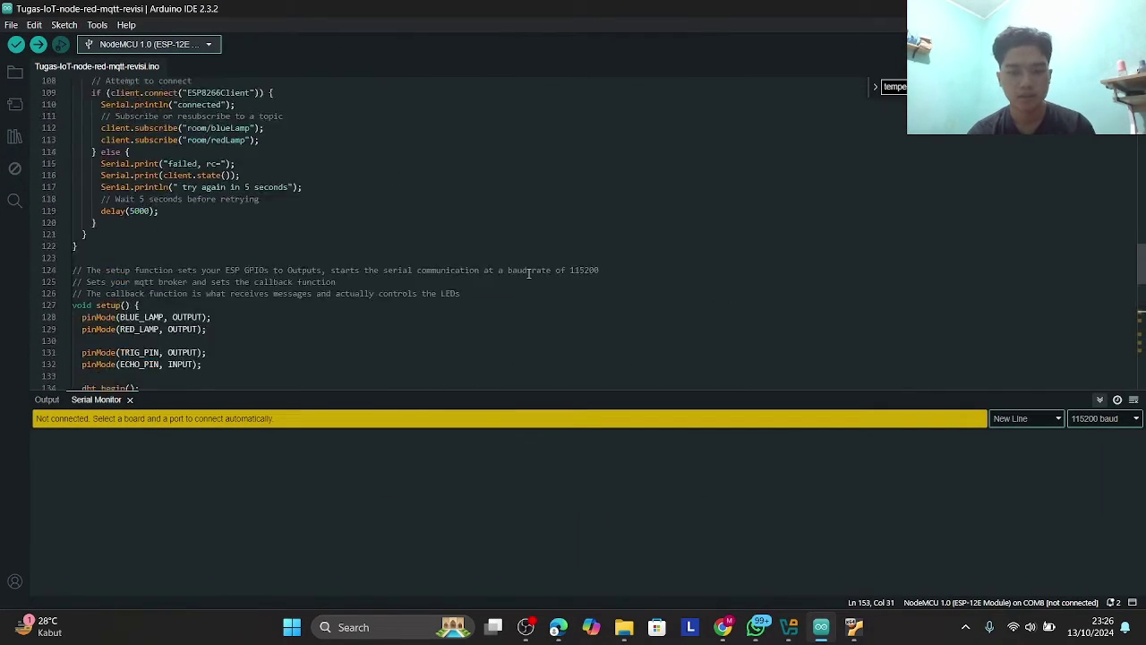
{"action": "scroll", "coordinate": [529, 273], "scroll_direction": "up", "scroll_amount": 7}
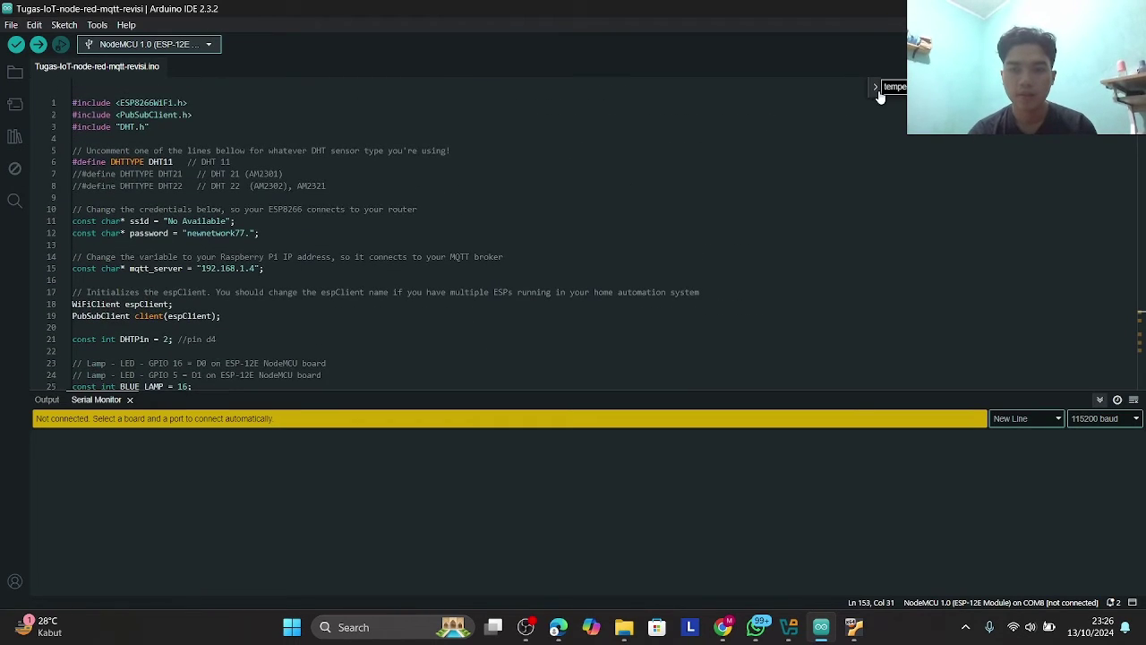
{"action": "left_click", "coordinate": [874, 90]}
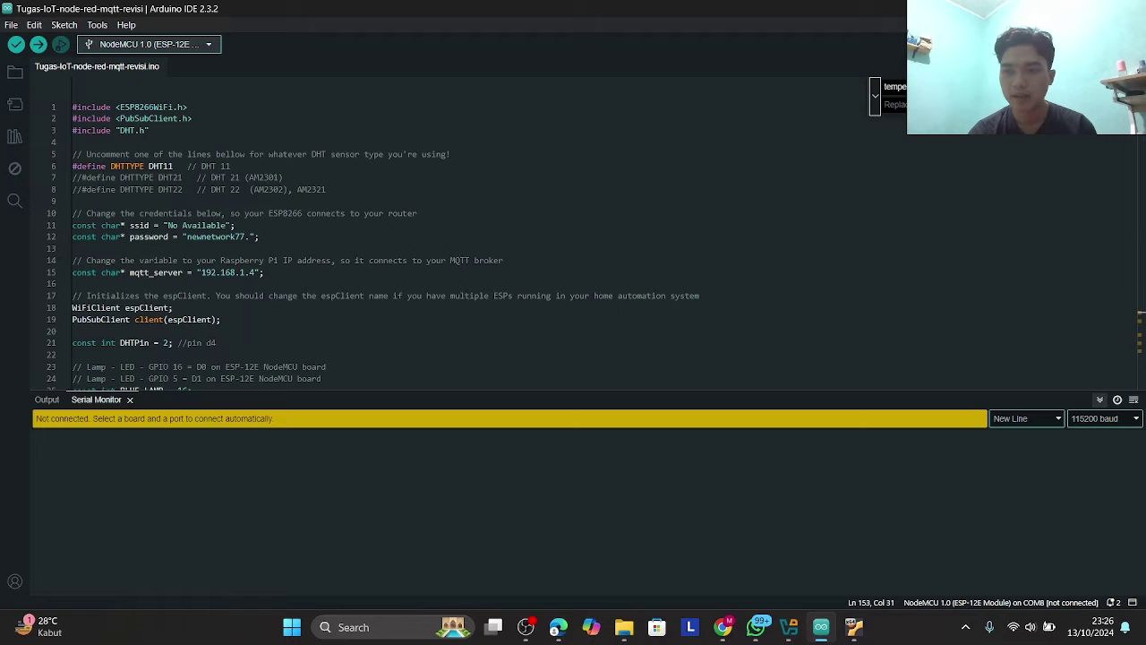
{"action": "key", "text": "Escape"}
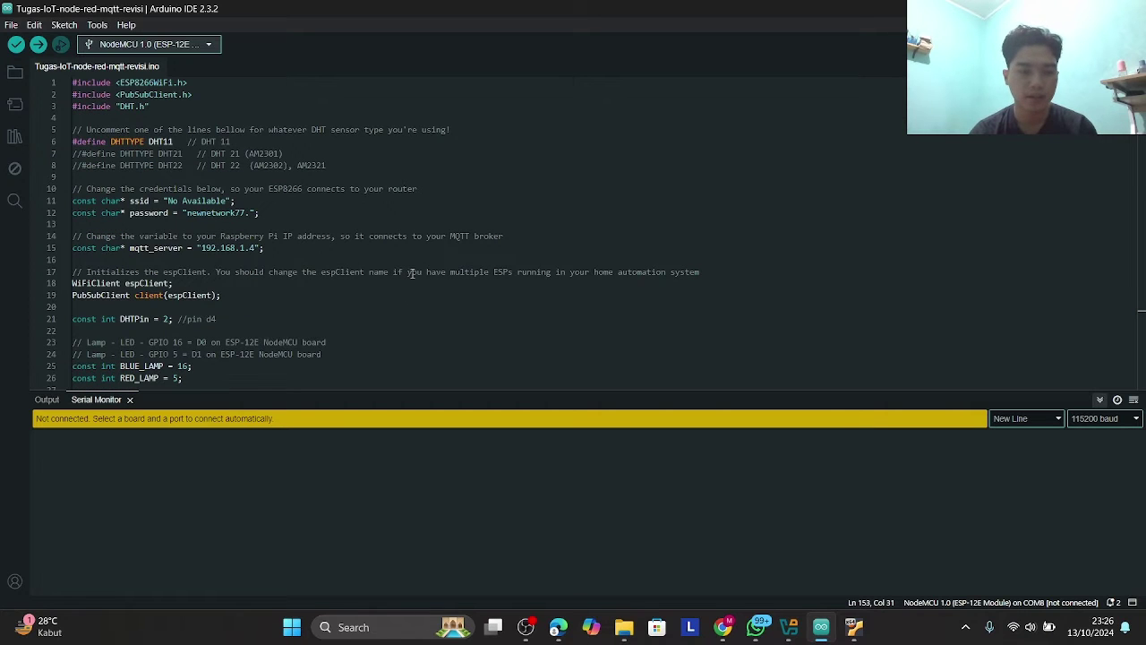
{"action": "scroll", "coordinate": [213, 184], "scroll_direction": "down", "scroll_amount": 2}
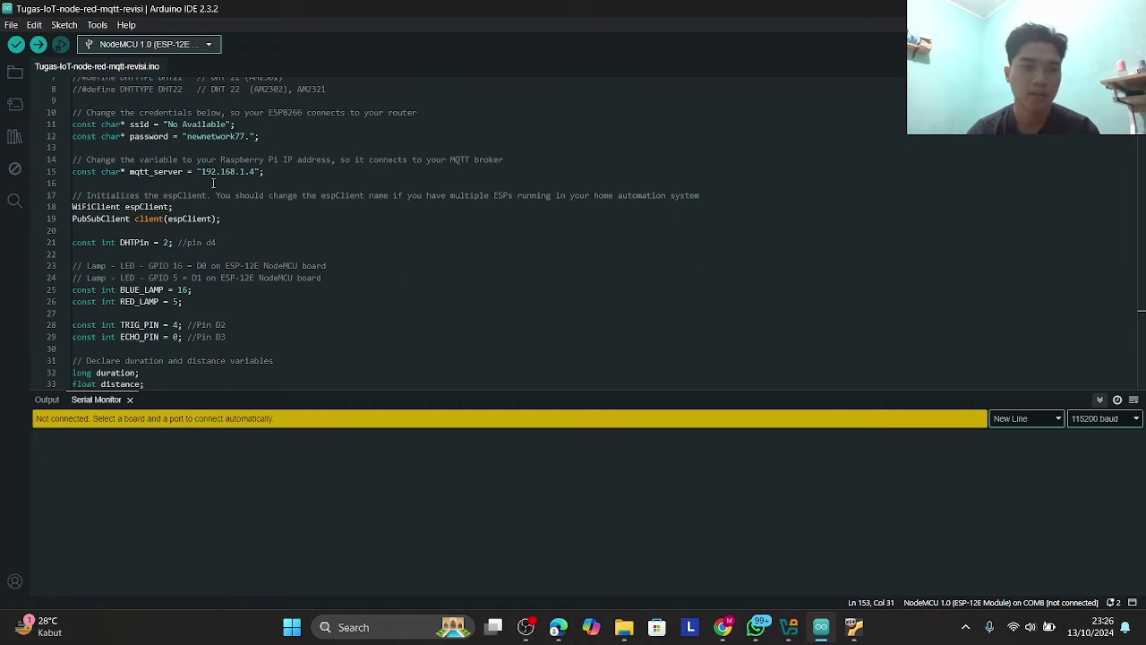
{"action": "scroll", "coordinate": [213, 184], "scroll_direction": "up", "scroll_amount": 2}
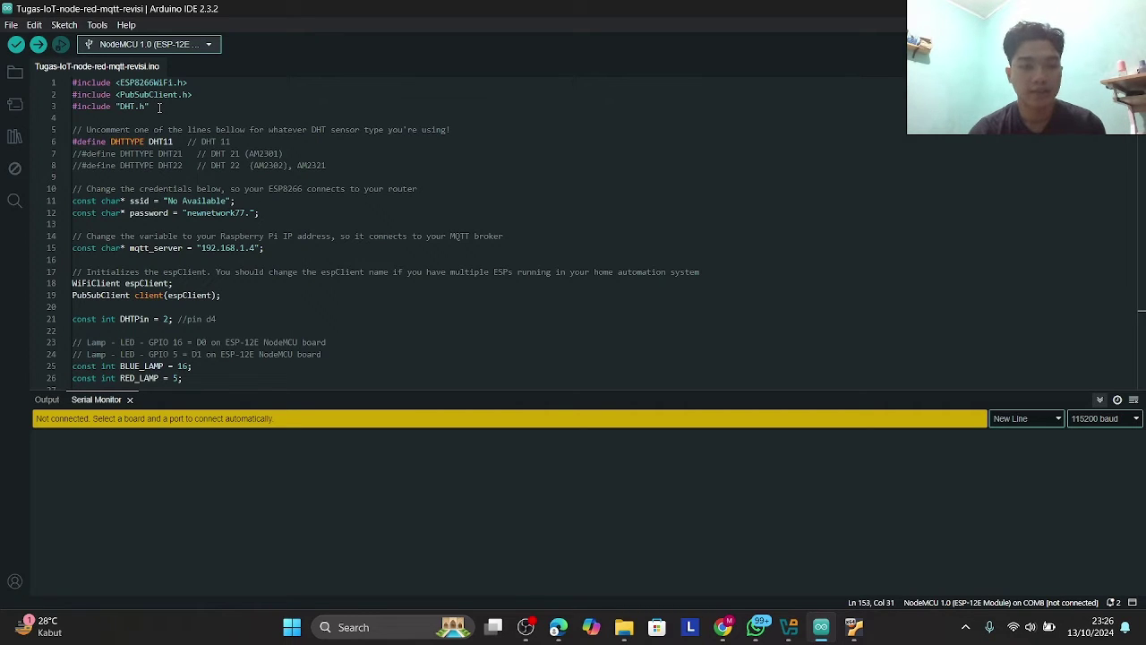
- Select the DHT.h include and the comment about choosing the DHT type
{"action": "left_click_drag", "start_coordinate": [160, 107], "coordinate": [192, 130]}
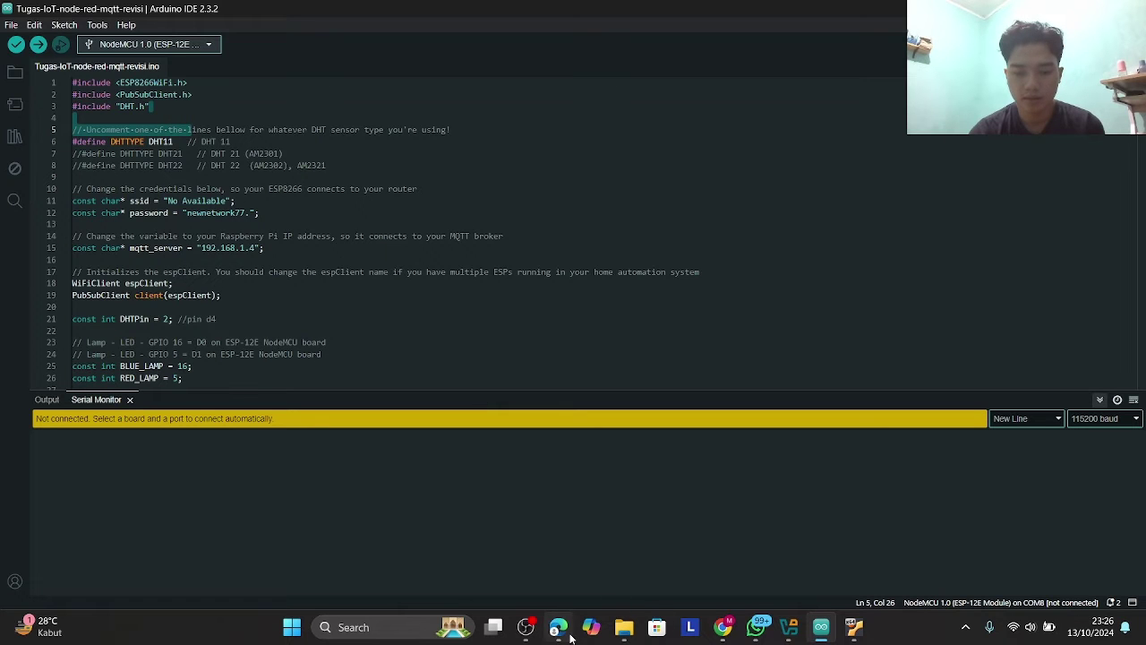
{"action": "mouse_move", "coordinate": [531, 629]}
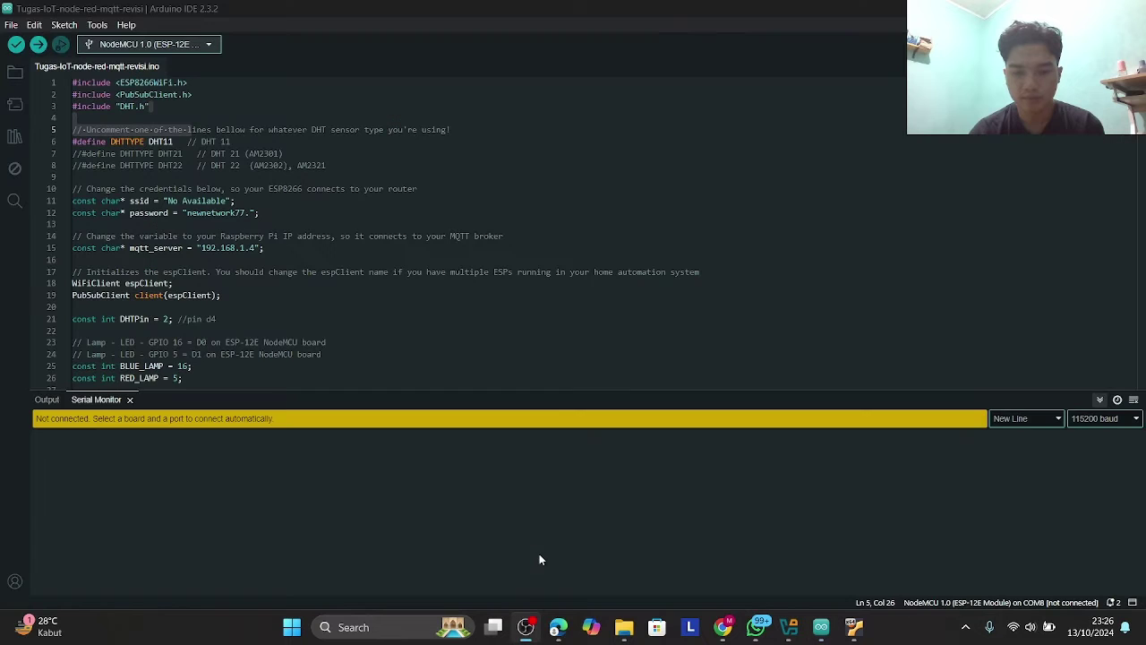
{"action": "left_click", "coordinate": [723, 14]}
{"action": "left_click", "coordinate": [203, 130]}
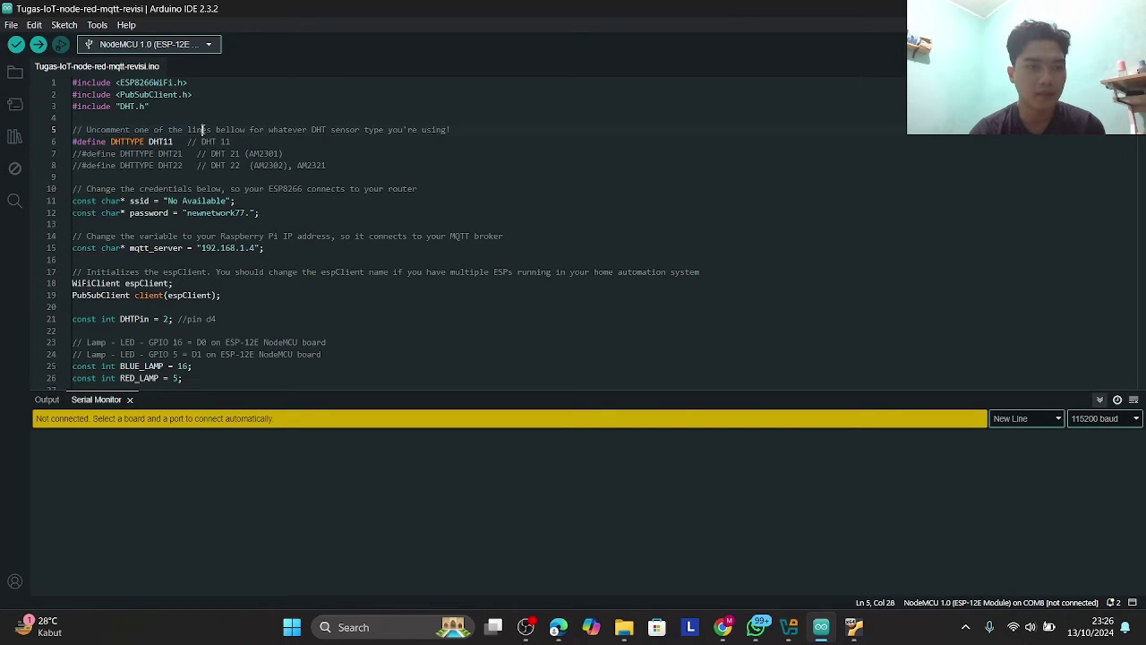
{"action": "left_click_drag", "start_coordinate": [73, 119], "coordinate": [74, 82]}
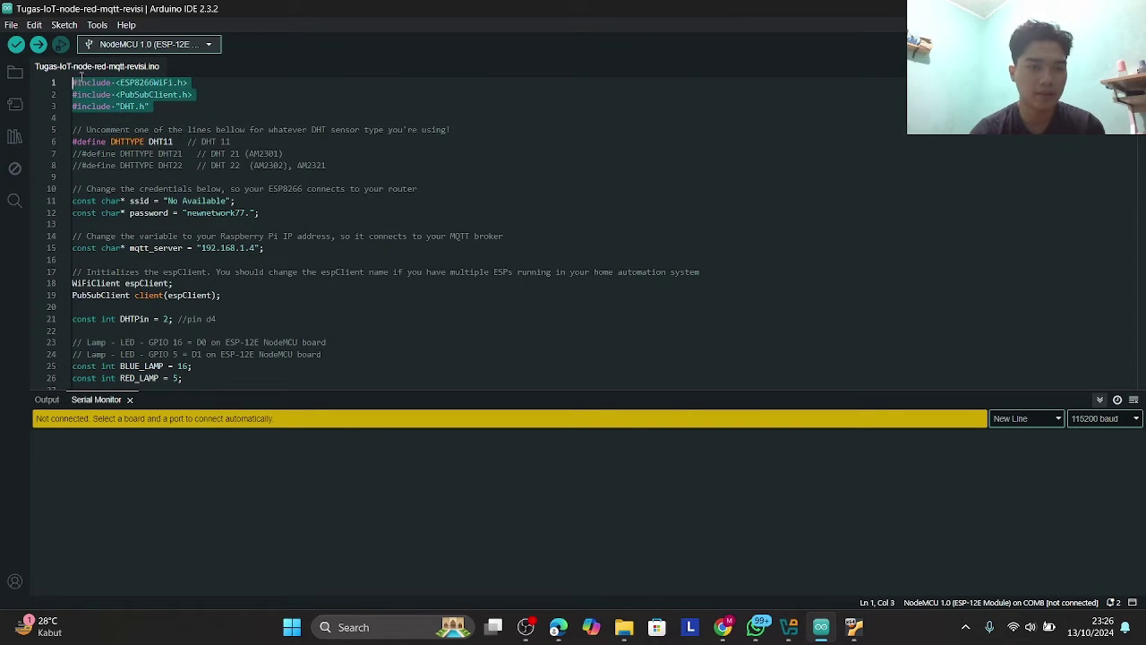
{"action": "left_click", "coordinate": [183, 118]}
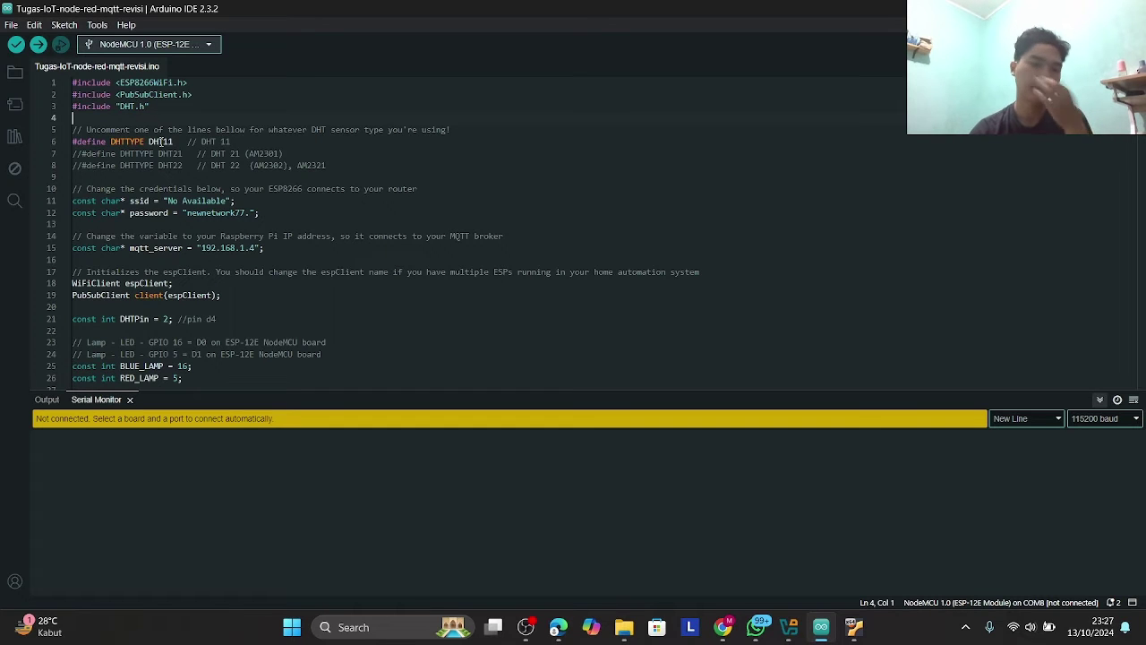
{"action": "scroll", "coordinate": [214, 237], "scroll_direction": "down", "scroll_amount": 1}
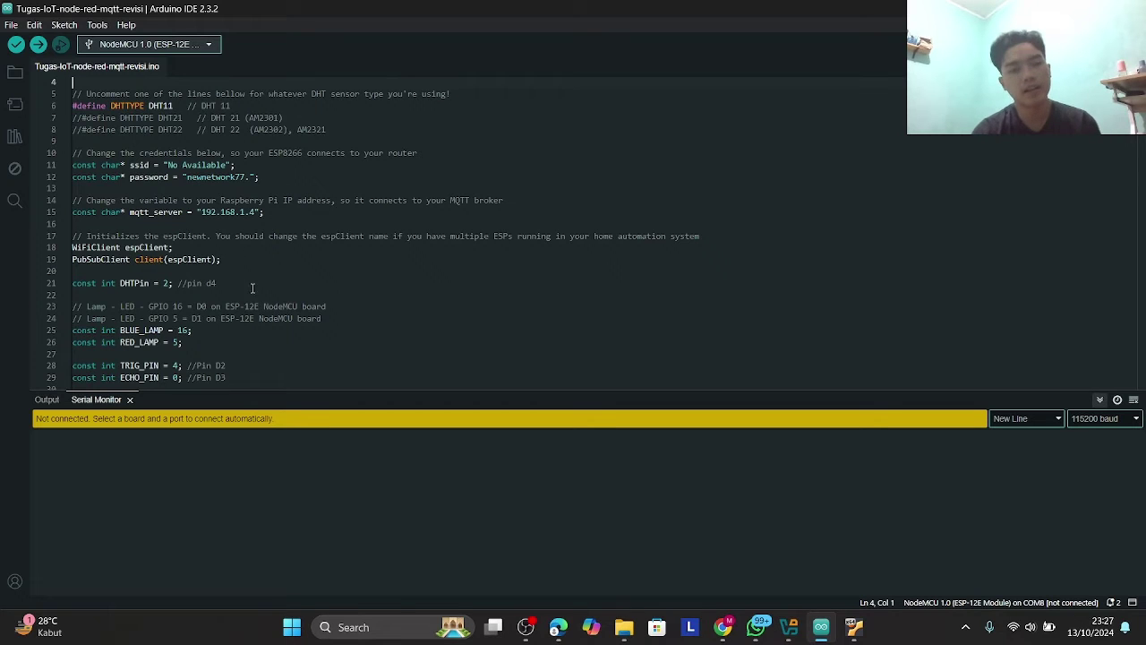
{"action": "left_click", "coordinate": [1017, 624]}
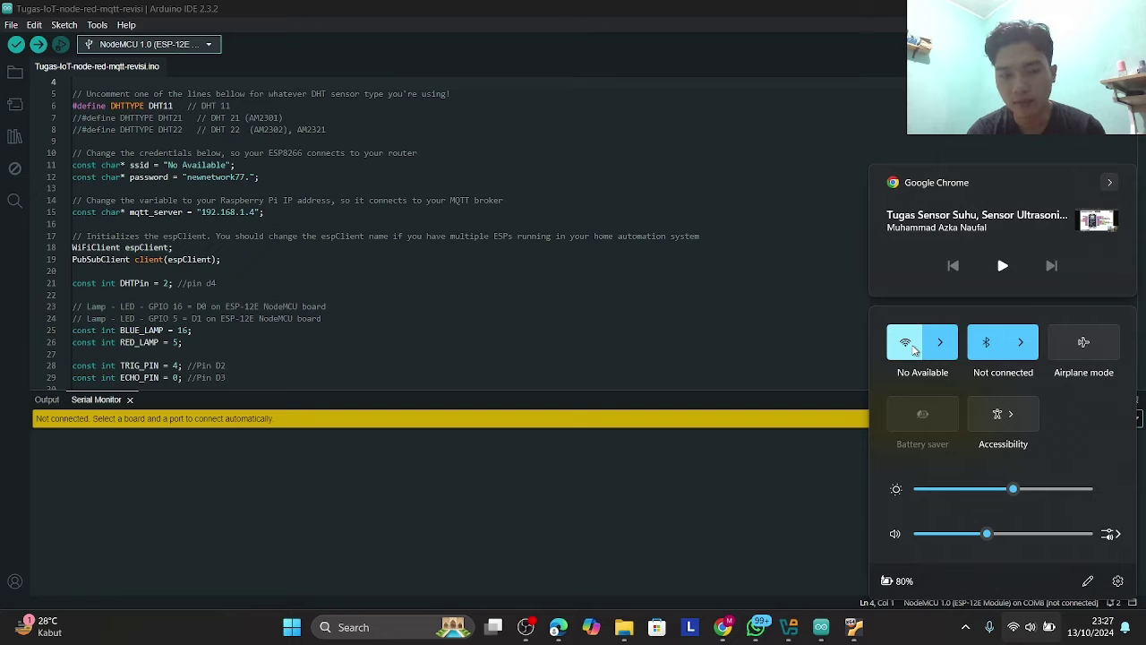
{"action": "left_click", "coordinate": [447, 329]}
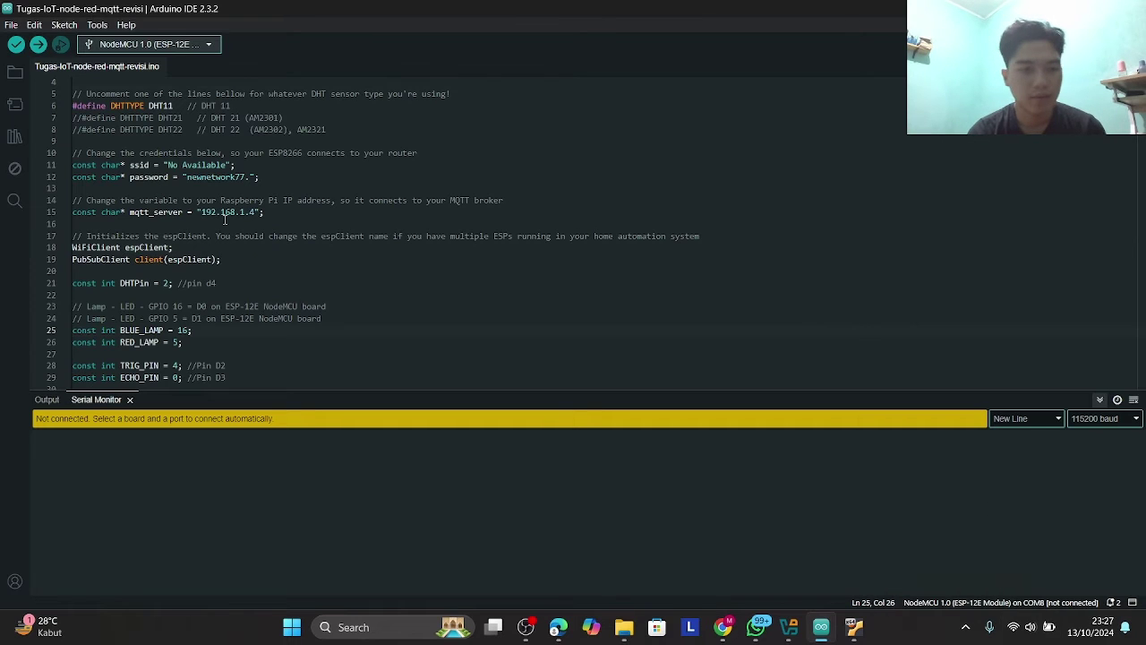
{"action": "left_click_drag", "start_coordinate": [186, 176], "coordinate": [250, 176]}
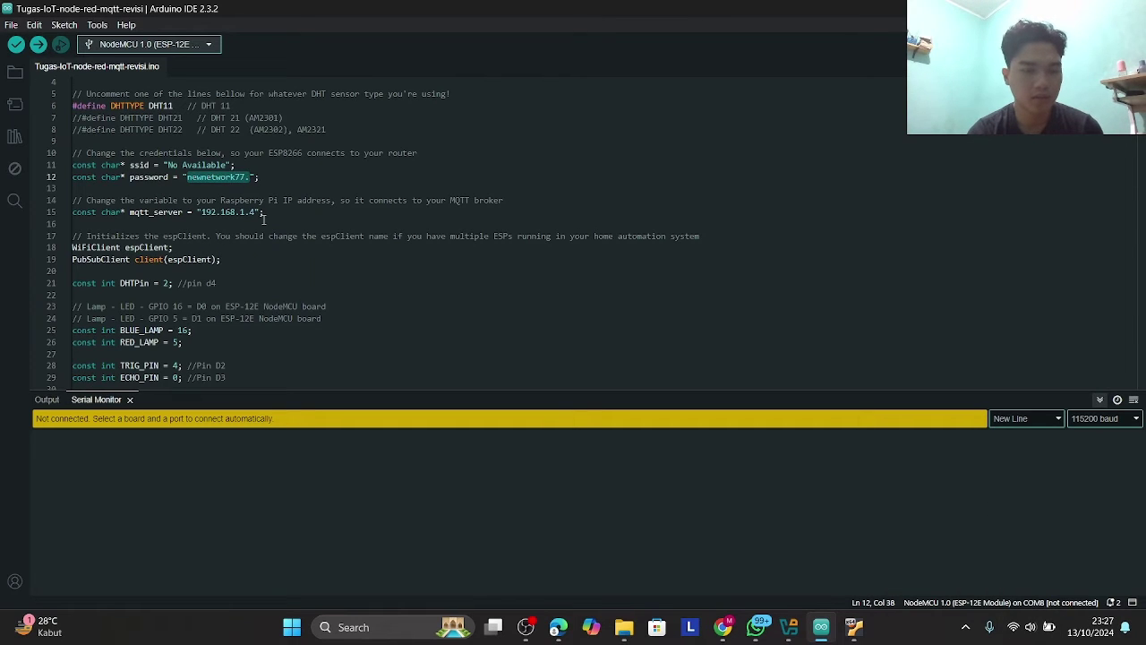
{"action": "left_click", "coordinate": [263, 218]}
{"action": "scroll", "coordinate": [263, 219], "scroll_direction": "down", "scroll_amount": 1}
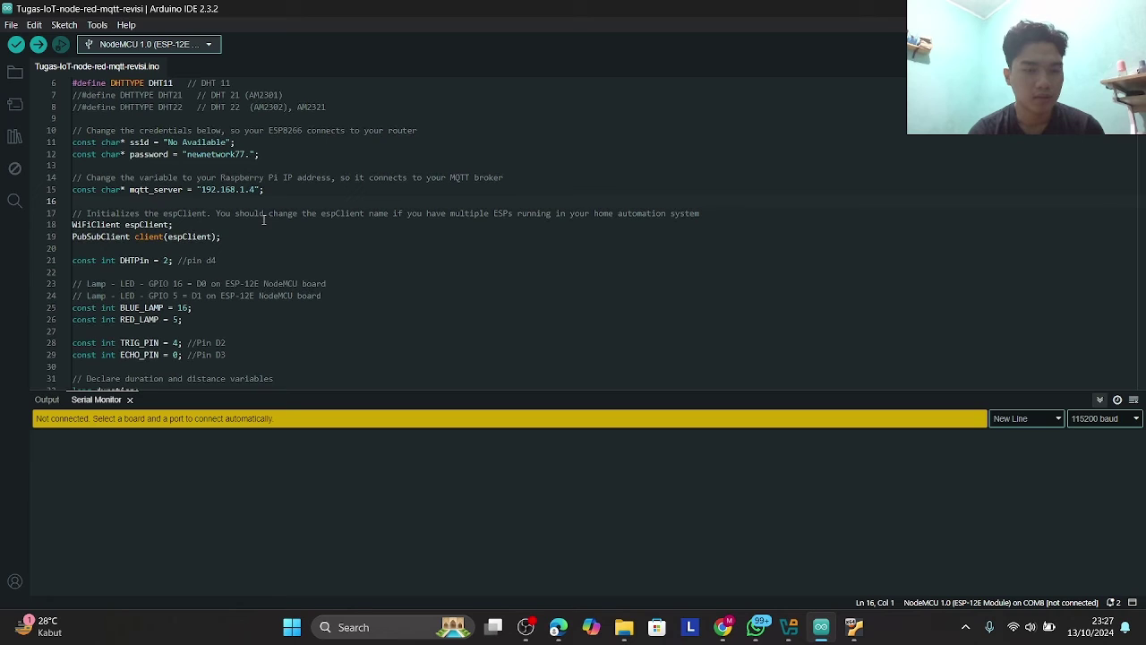
{"action": "left_click", "coordinate": [134, 190]}
{"action": "left_click_drag", "start_coordinate": [158, 189], "coordinate": [188, 190]}
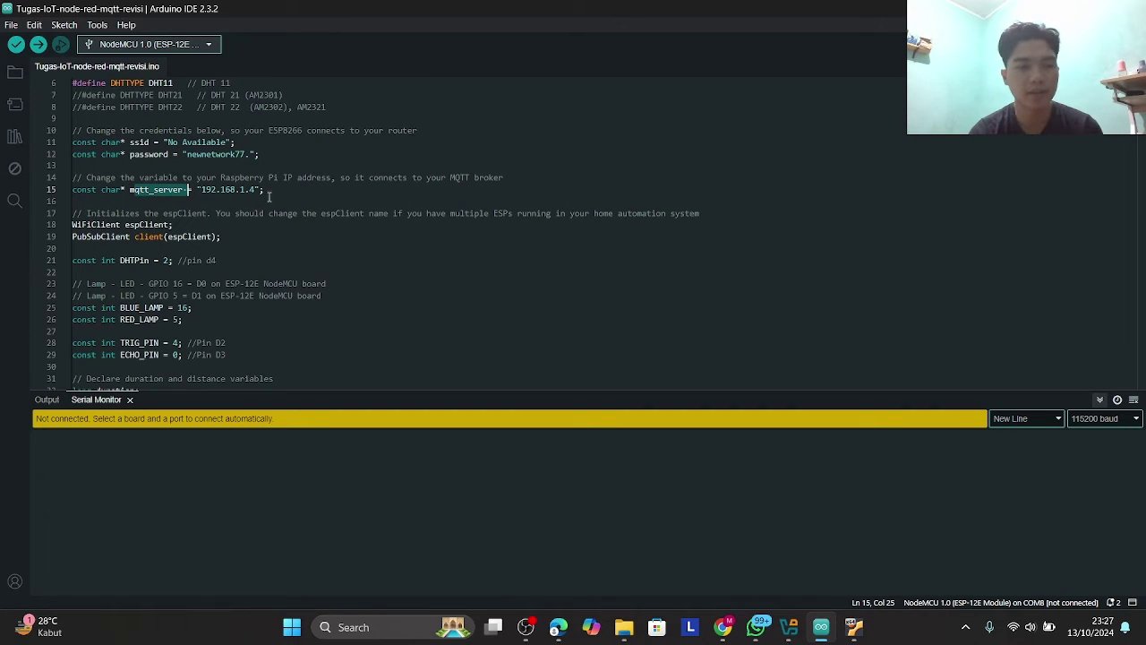
{"action": "left_click", "coordinate": [267, 197]}
{"action": "left_click_drag", "start_coordinate": [204, 190], "coordinate": [258, 190]}
{"action": "mouse_move", "coordinate": [556, 623]}
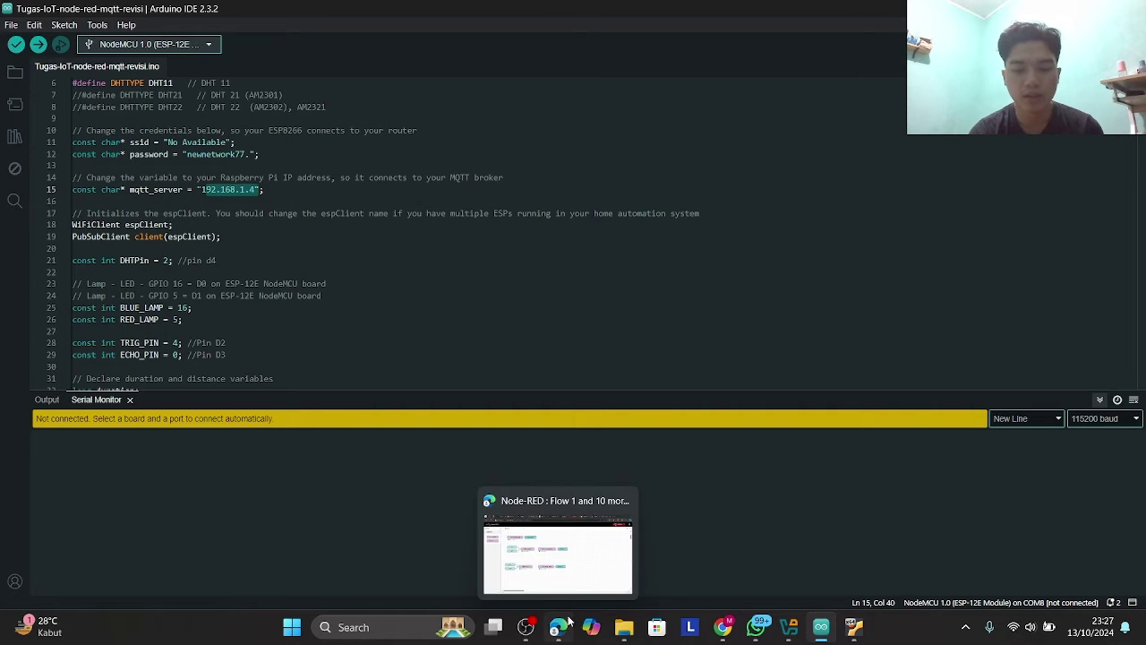
{"action": "left_click", "coordinate": [517, 536]}
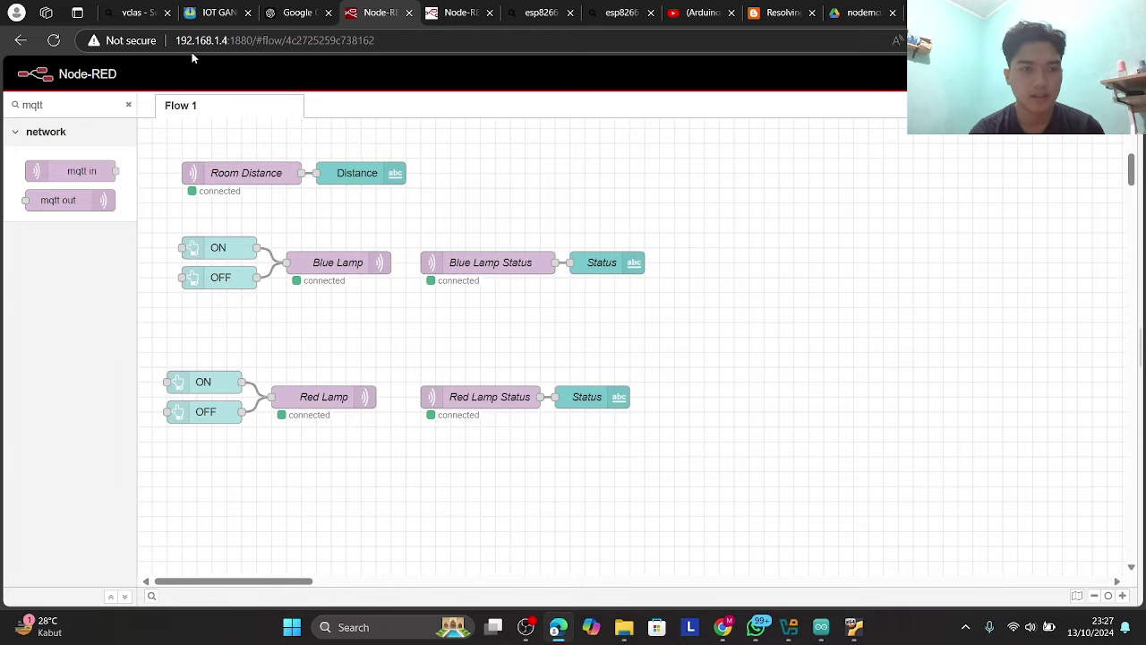
{"action": "left_click_drag", "start_coordinate": [176, 40], "coordinate": [230, 40]}
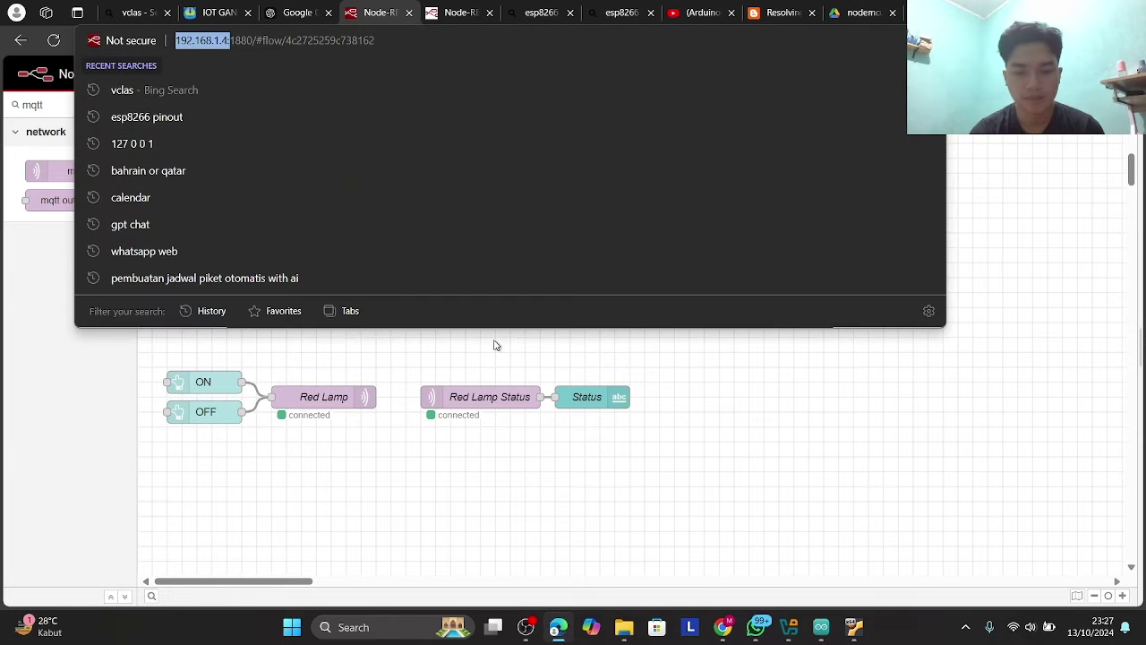
{"action": "mouse_move", "coordinate": [821, 624]}
{"action": "left_click", "coordinate": [804, 587]}
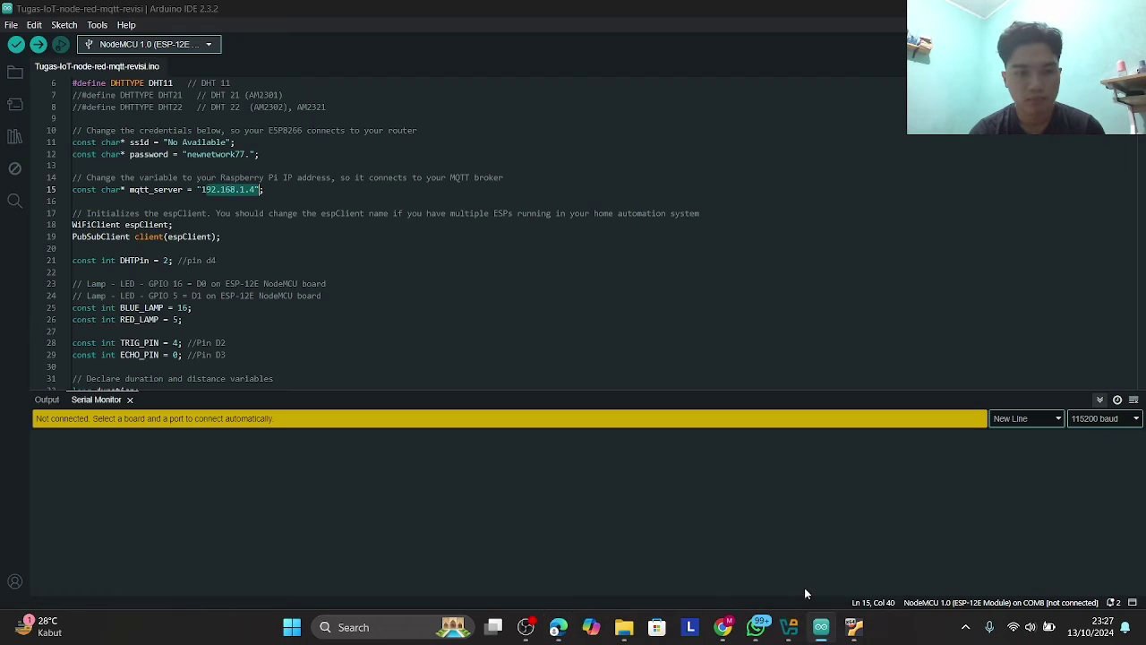
{"action": "scroll", "coordinate": [369, 267], "scroll_direction": "down", "scroll_amount": 4}
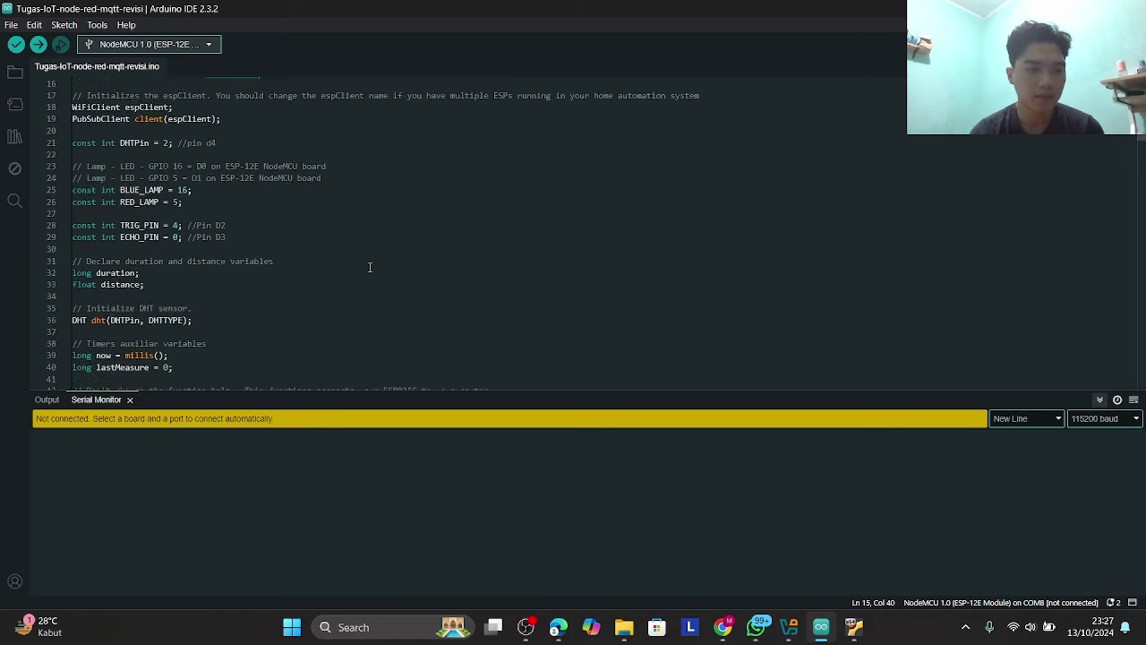
{"action": "scroll", "coordinate": [368, 267], "scroll_direction": "down", "scroll_amount": 1}
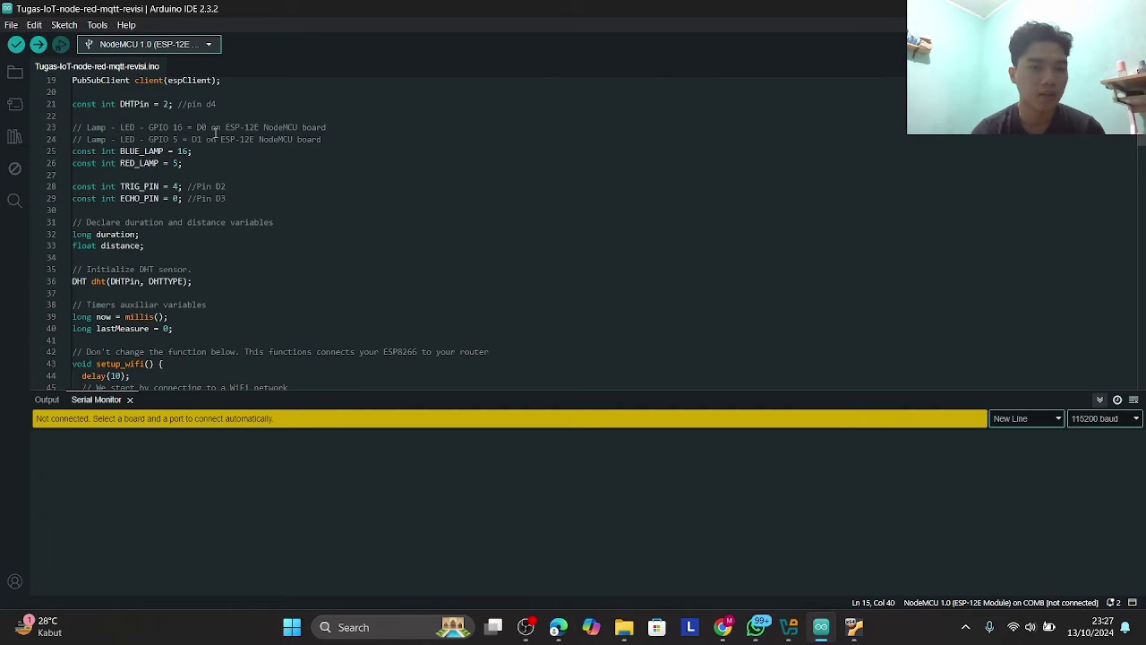
{"action": "left_click", "coordinate": [165, 104]}
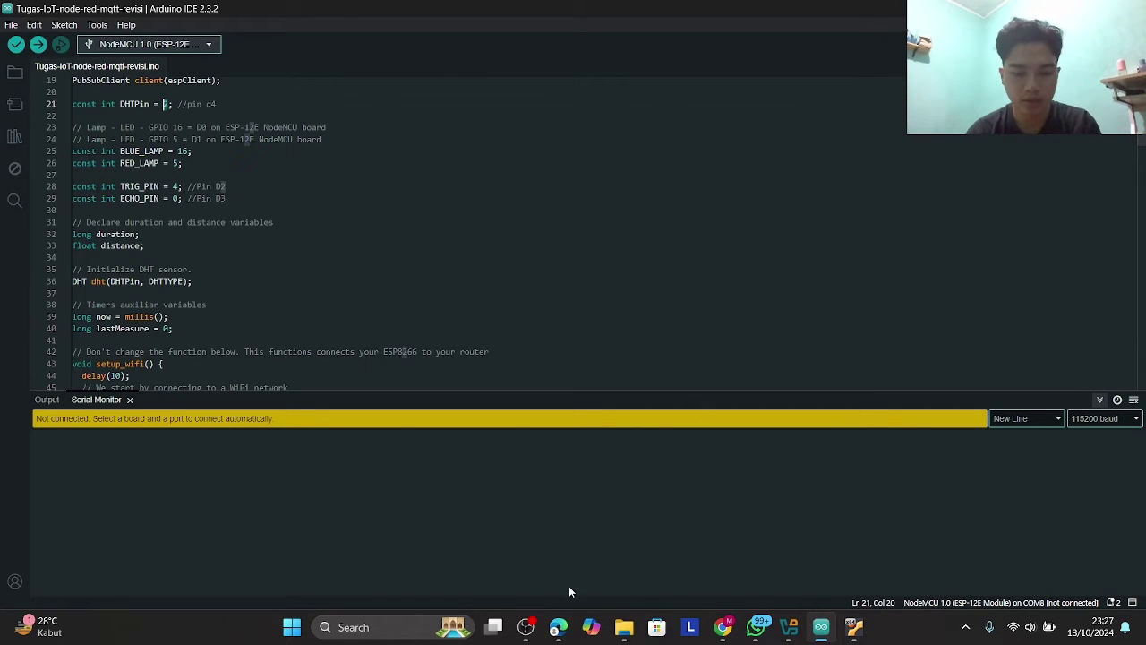
{"action": "mouse_move", "coordinate": [556, 630]}
{"action": "mouse_move", "coordinate": [756, 629]}
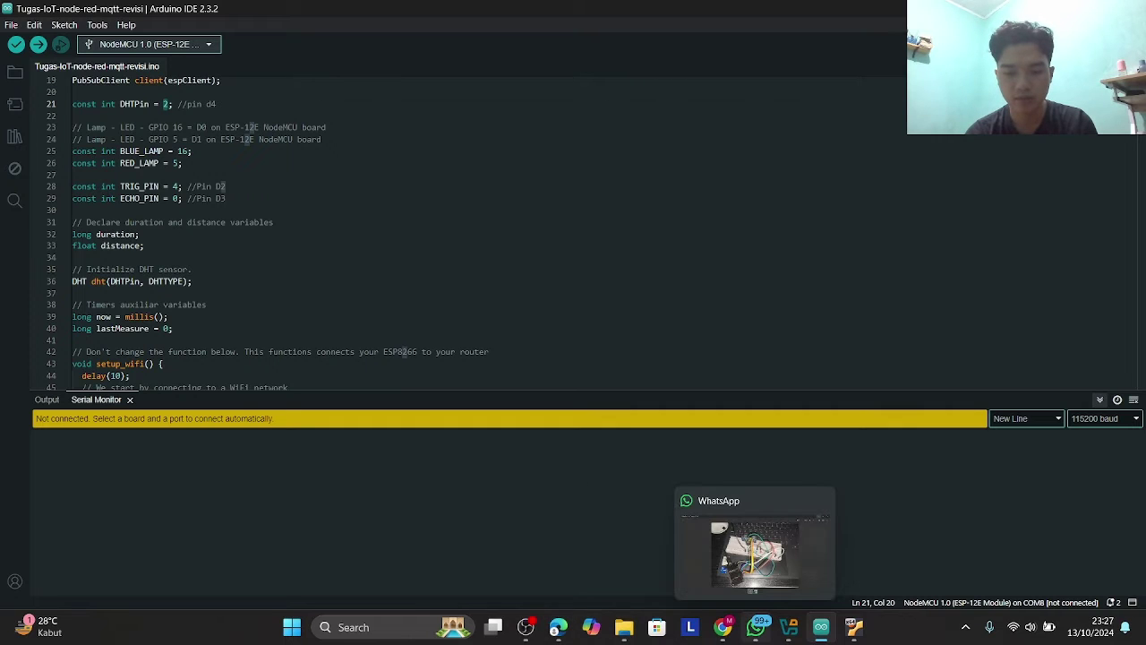
{"action": "left_click", "coordinate": [440, 271]}
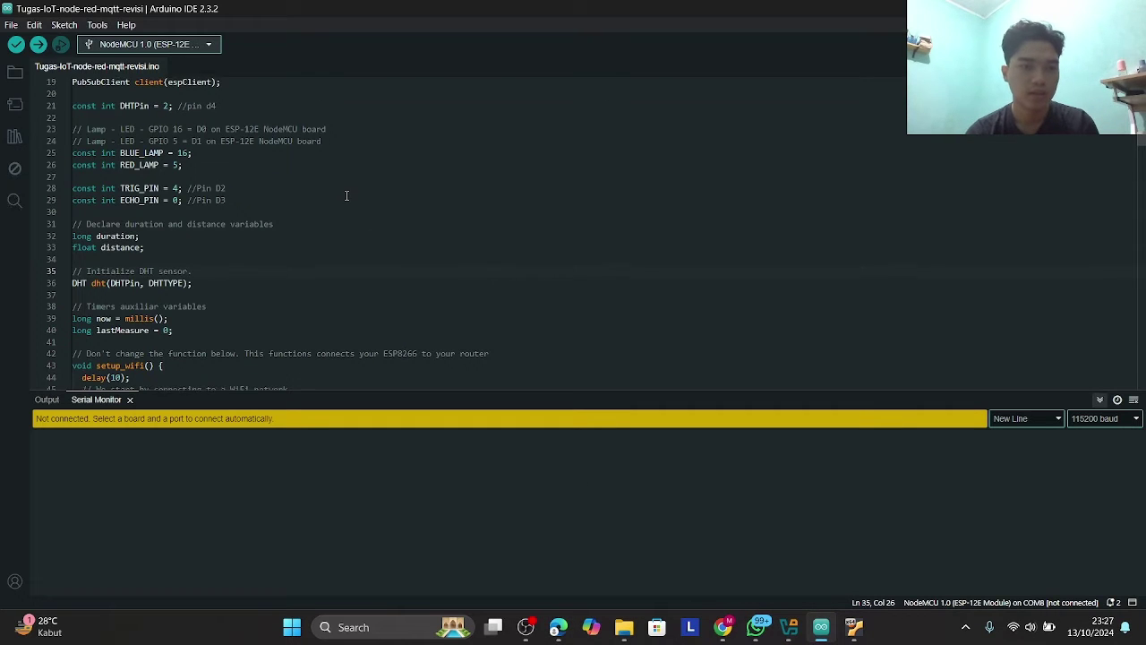
{"action": "scroll", "coordinate": [296, 170], "scroll_direction": "up", "scroll_amount": 1}
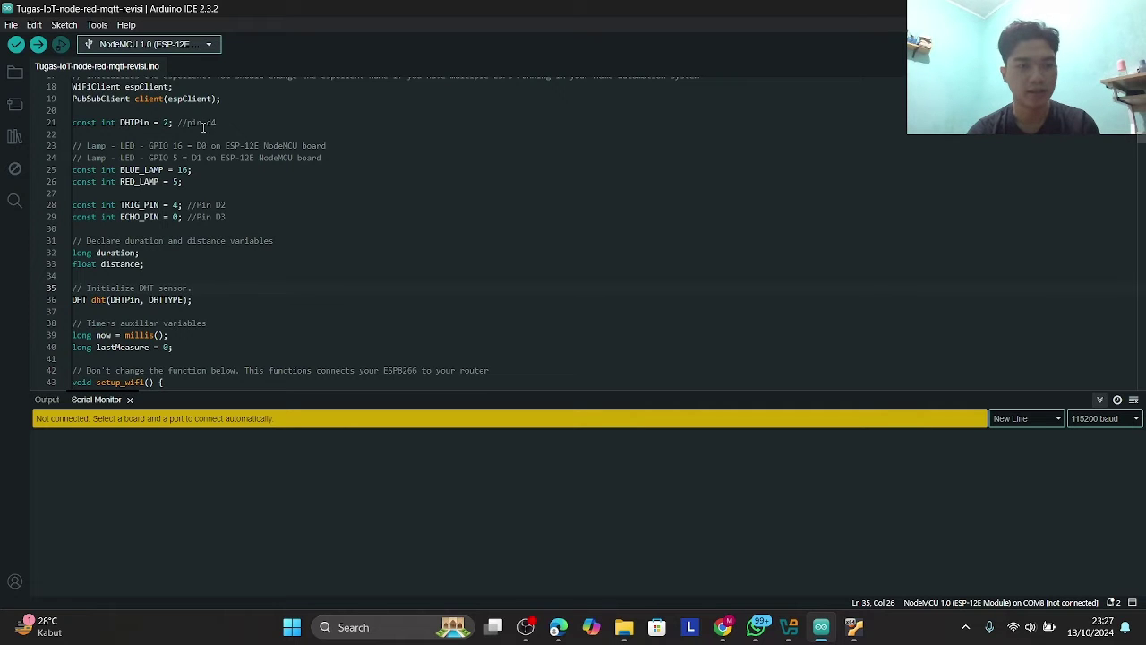
{"action": "mouse_move", "coordinate": [559, 619]}
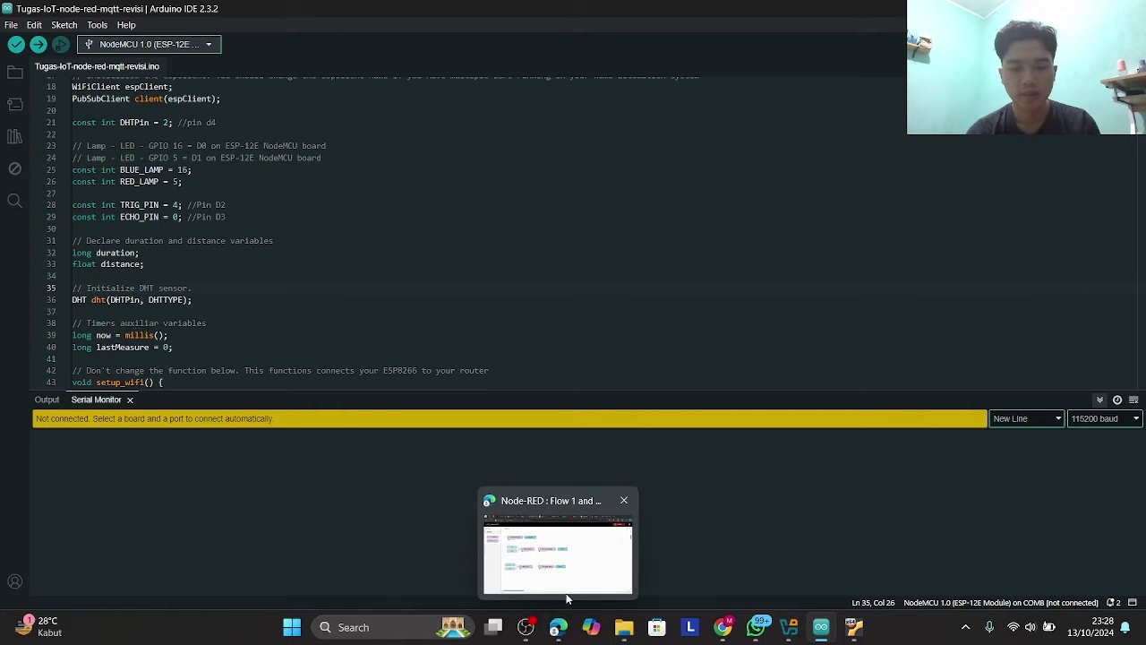
{"action": "left_click", "coordinate": [566, 567]}
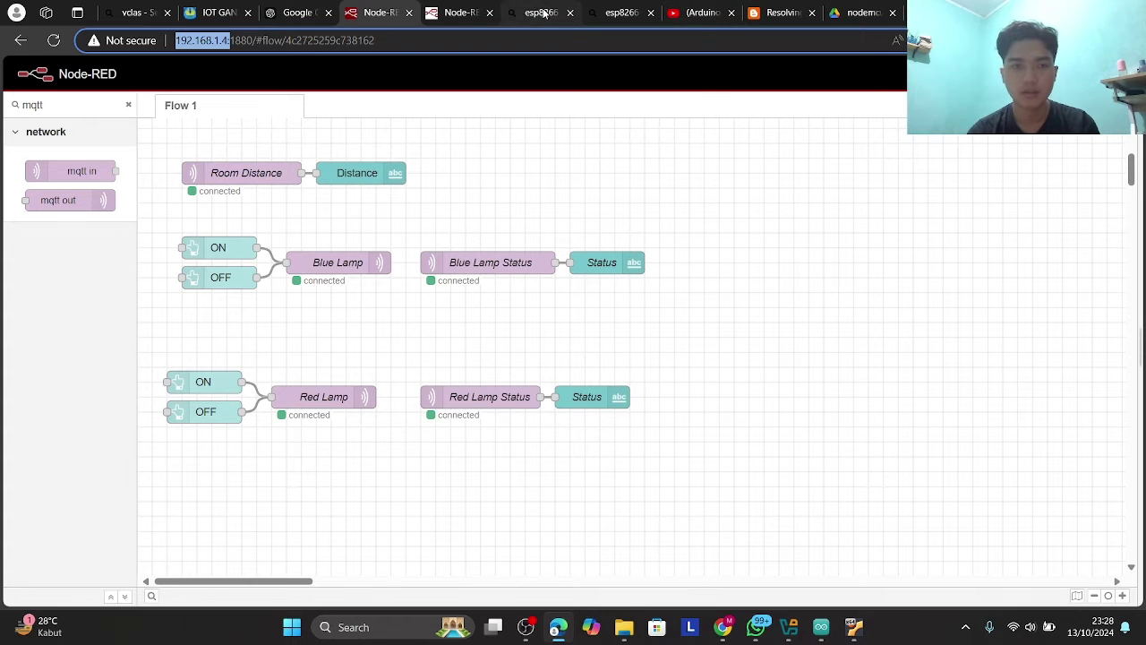
{"action": "left_click", "coordinate": [621, 13]}
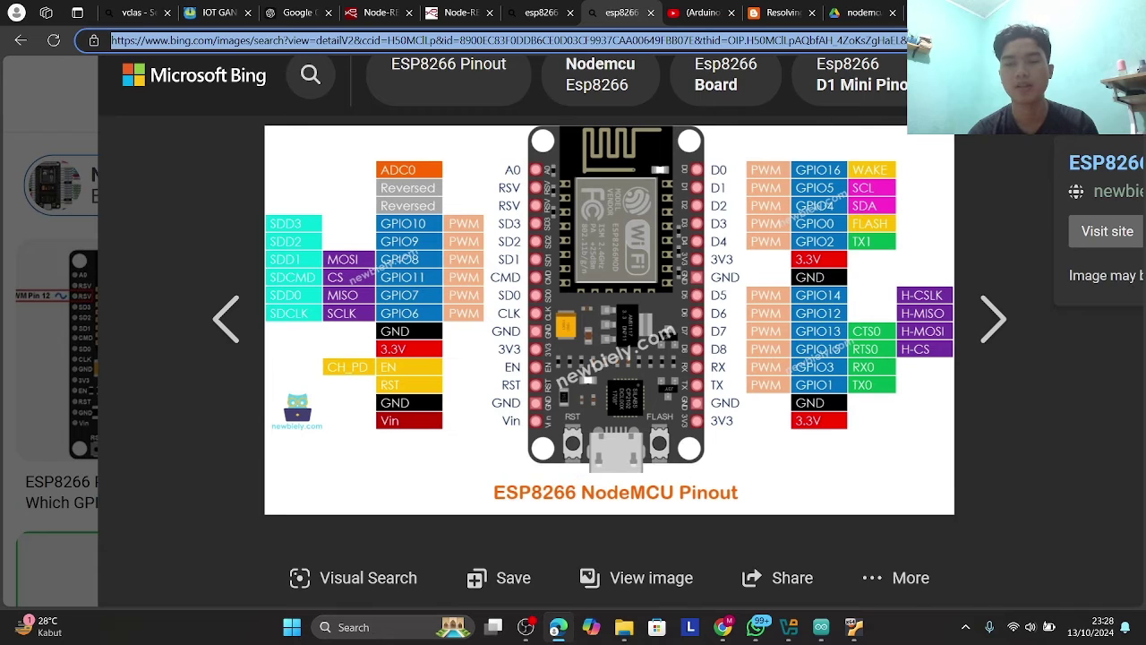
{"action": "key", "text": "alt+Tab"}
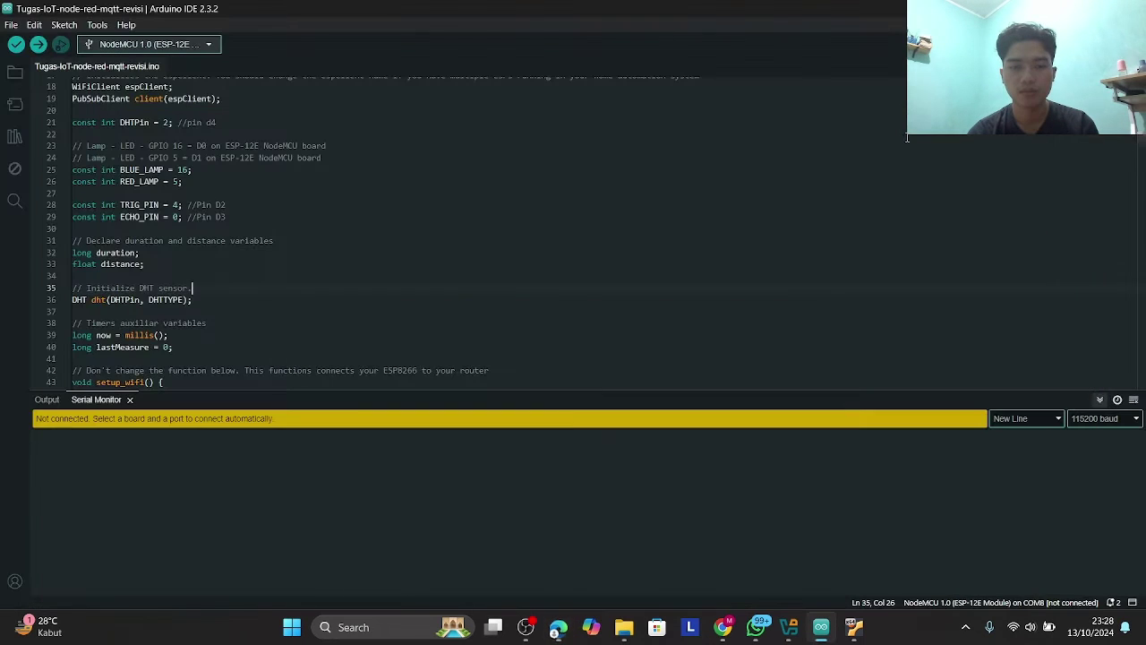
- Scroll from the distance variable declaration down to setup_wifi()
{"action": "scroll", "coordinate": [524, 301], "scroll_direction": "down", "scroll_amount": 1}
{"action": "scroll", "coordinate": [524, 302], "scroll_direction": "down", "scroll_amount": 2}
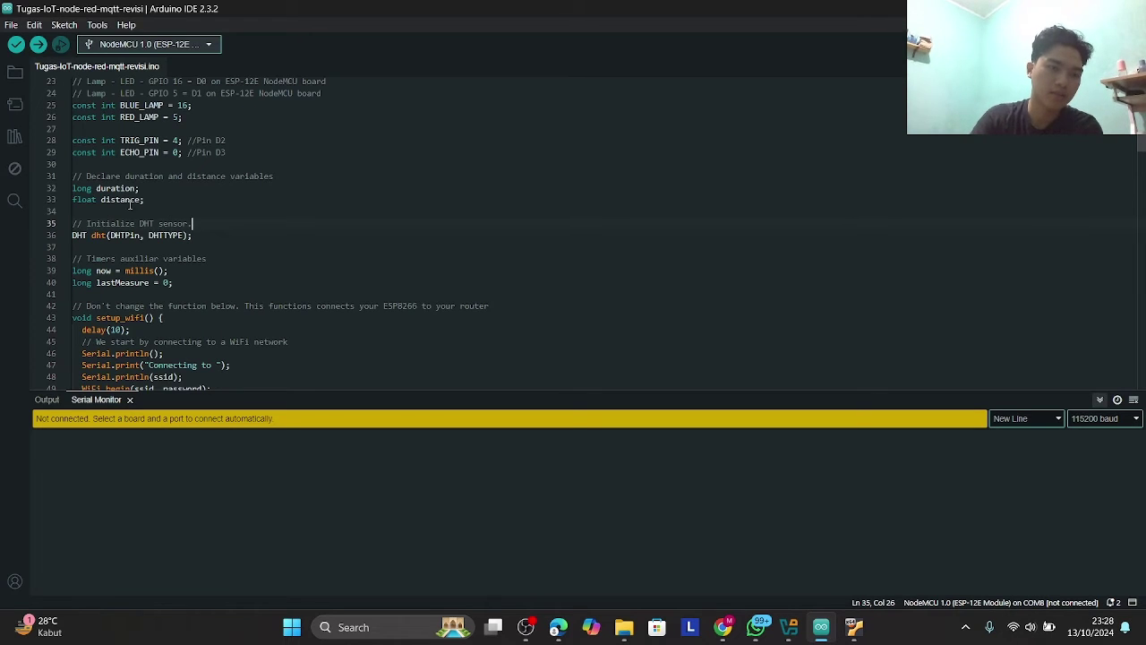
{"action": "left_click", "coordinate": [159, 201]}
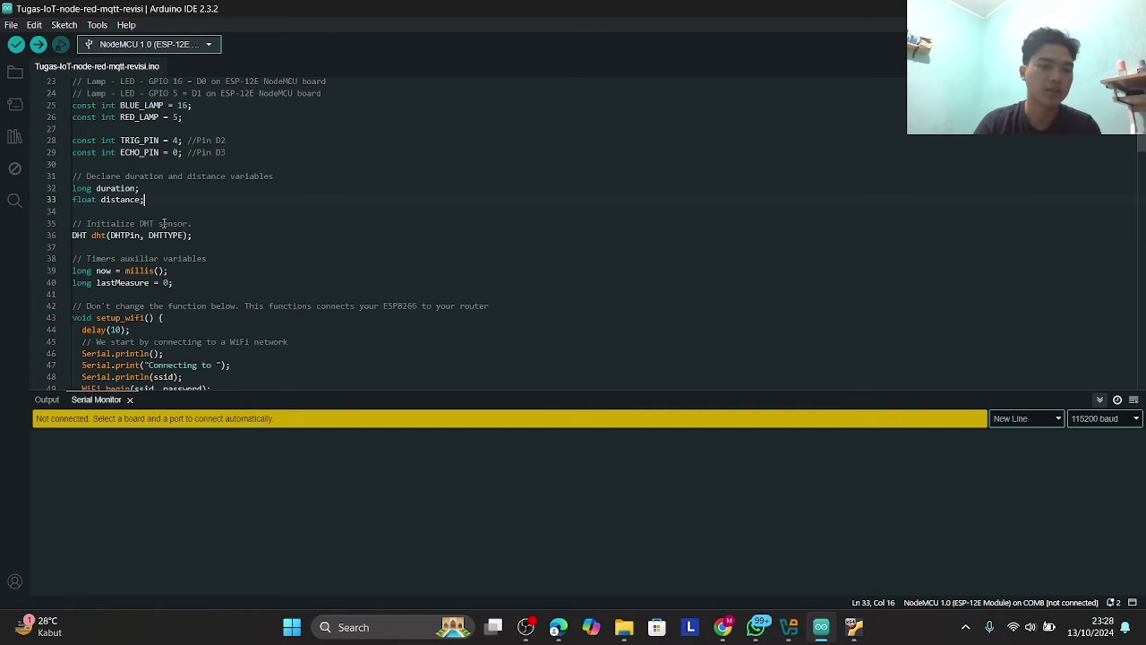
{"action": "scroll", "coordinate": [163, 223], "scroll_direction": "down", "scroll_amount": 3}
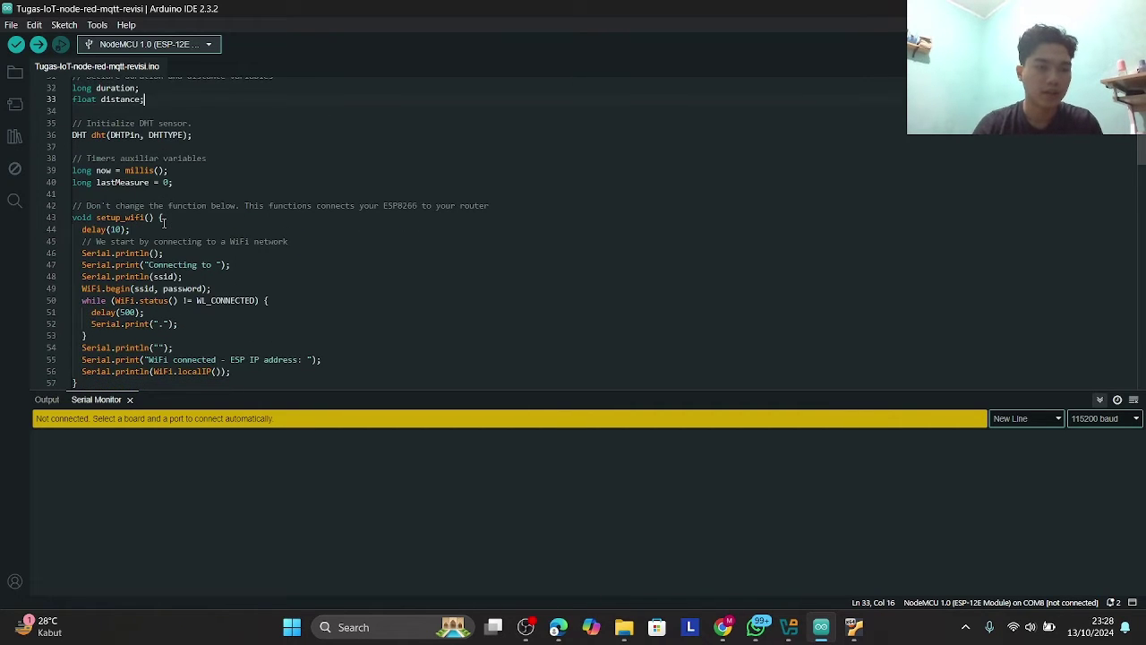
{"action": "scroll", "coordinate": [164, 223], "scroll_direction": "down", "scroll_amount": 1}
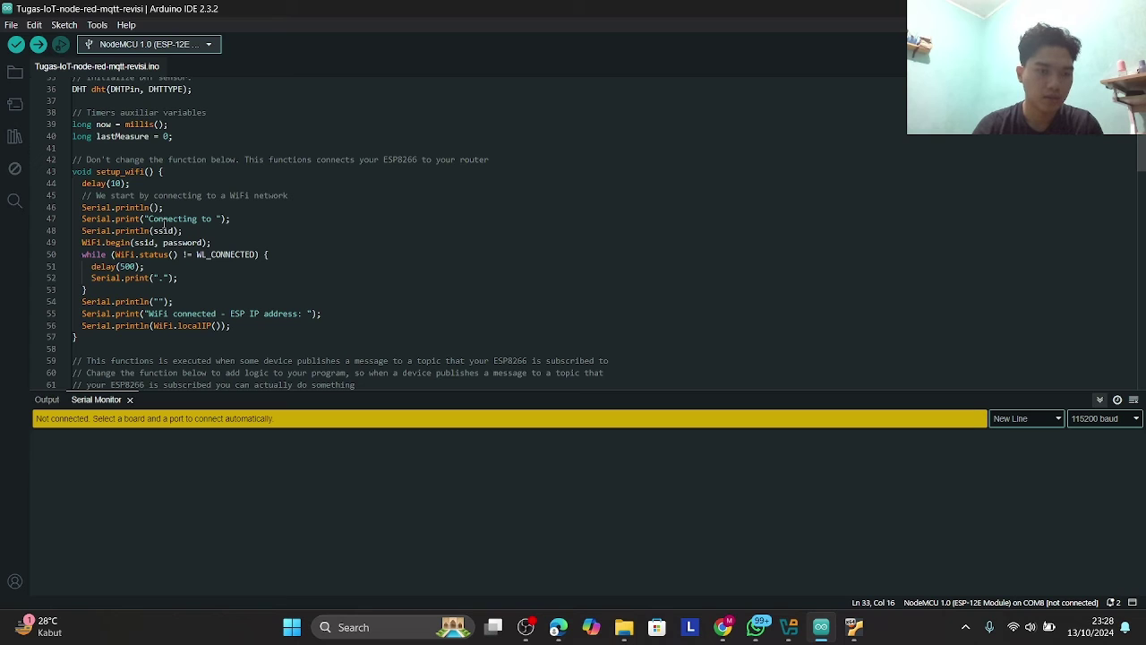
{"action": "scroll", "coordinate": [160, 194], "scroll_direction": "down", "scroll_amount": 1}
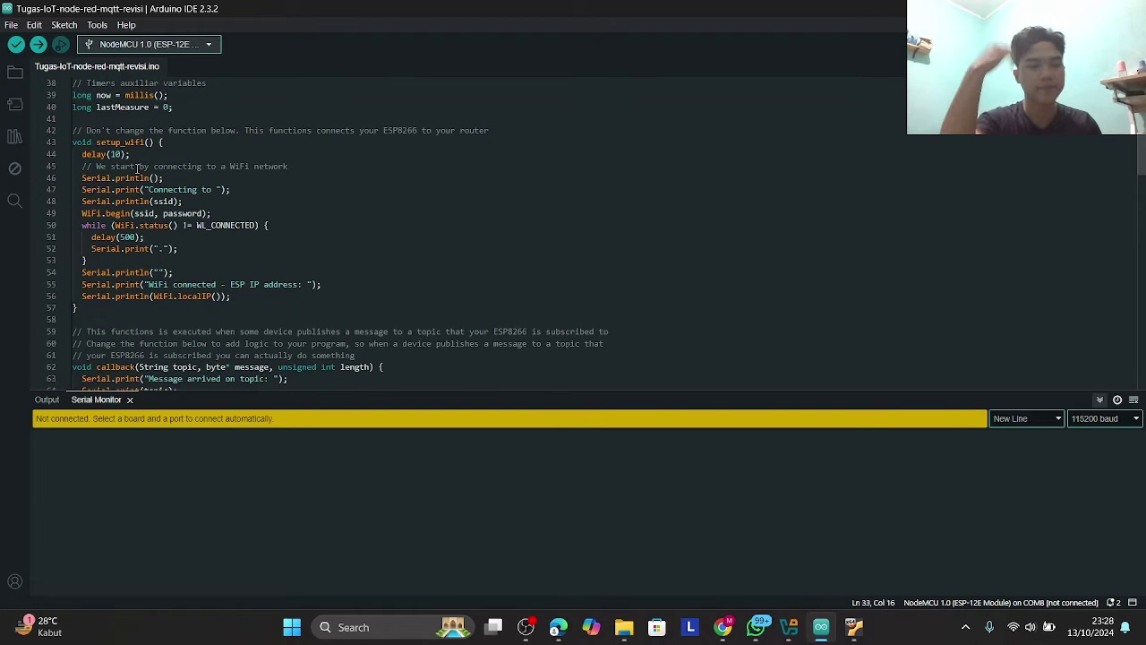
{"action": "scroll", "coordinate": [137, 167], "scroll_direction": "down", "scroll_amount": 3}
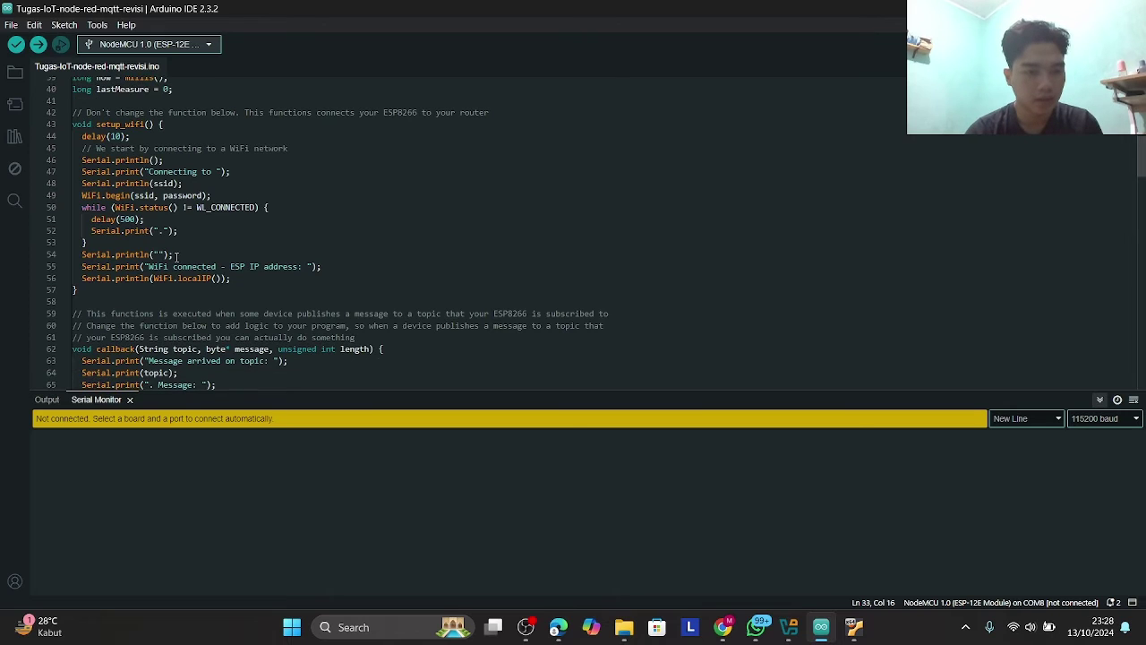
- Inspect the ssid and password variables passed to WiFi.begin
{"action": "mouse_move", "coordinate": [152, 158]}
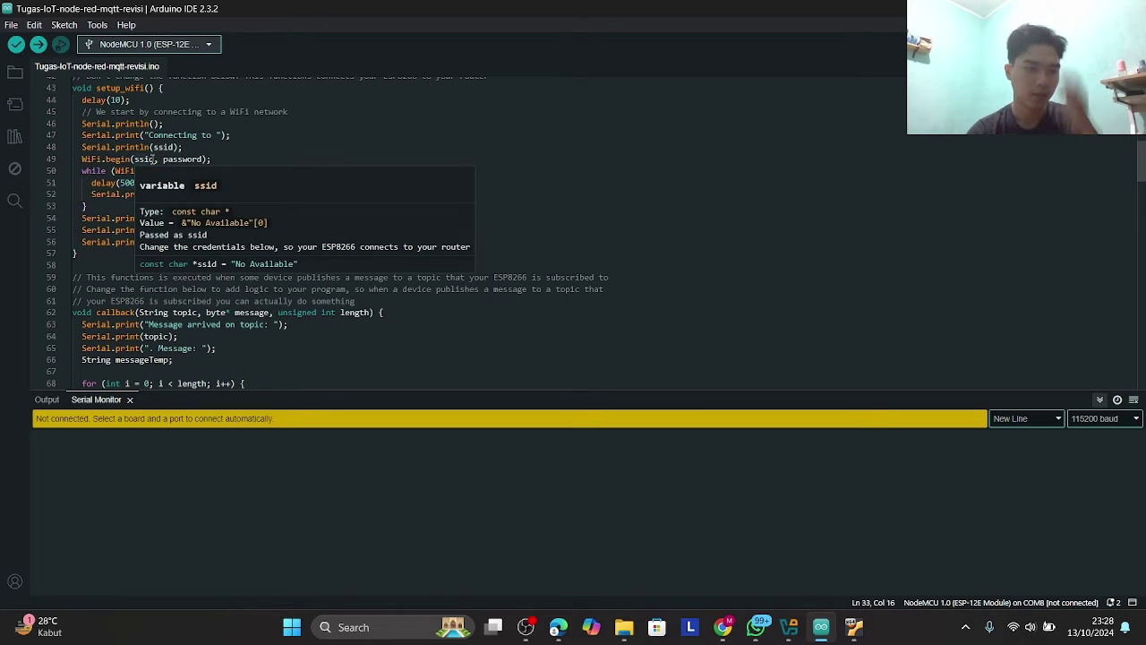
{"action": "left_click", "coordinate": [210, 123]}
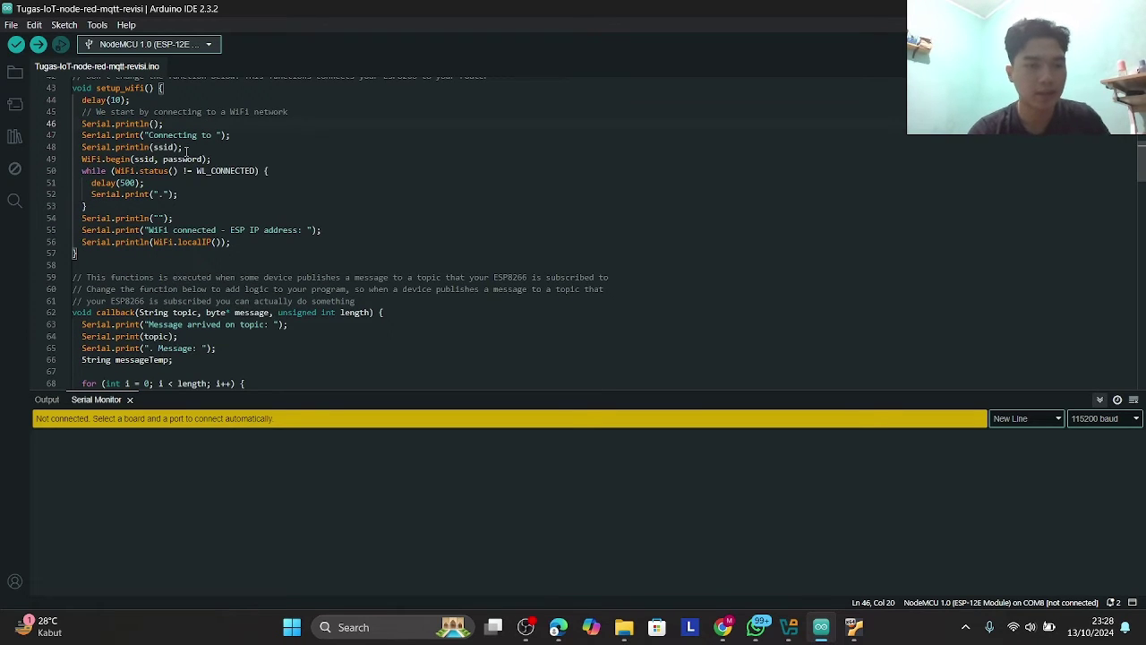
{"action": "left_click", "coordinate": [173, 147]}
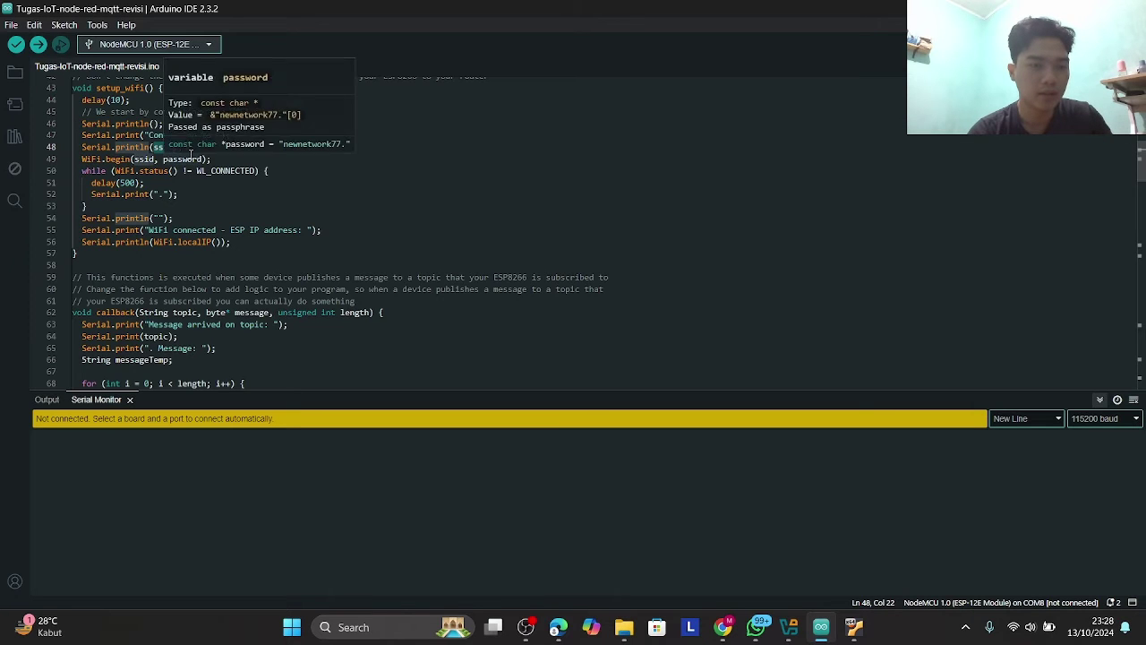
{"action": "scroll", "coordinate": [190, 159], "scroll_direction": "up", "scroll_amount": 1}
{"action": "left_click", "coordinate": [202, 166]}
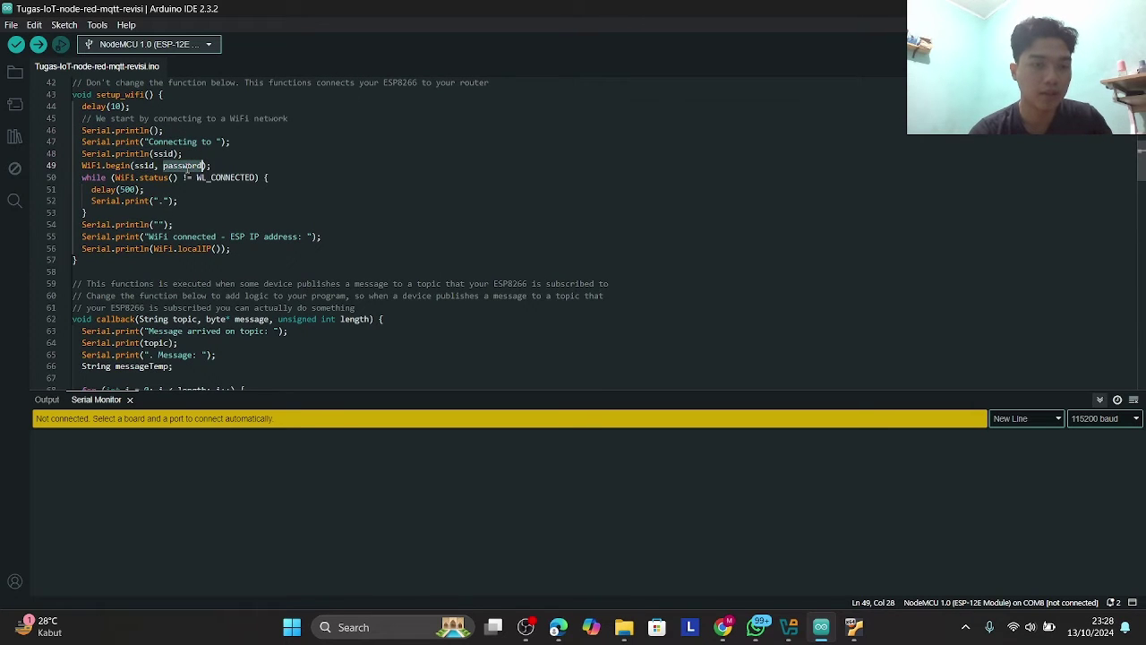
- Scroll down to the callback function and select its name
{"action": "scroll", "coordinate": [190, 179], "scroll_direction": "down", "scroll_amount": 3}
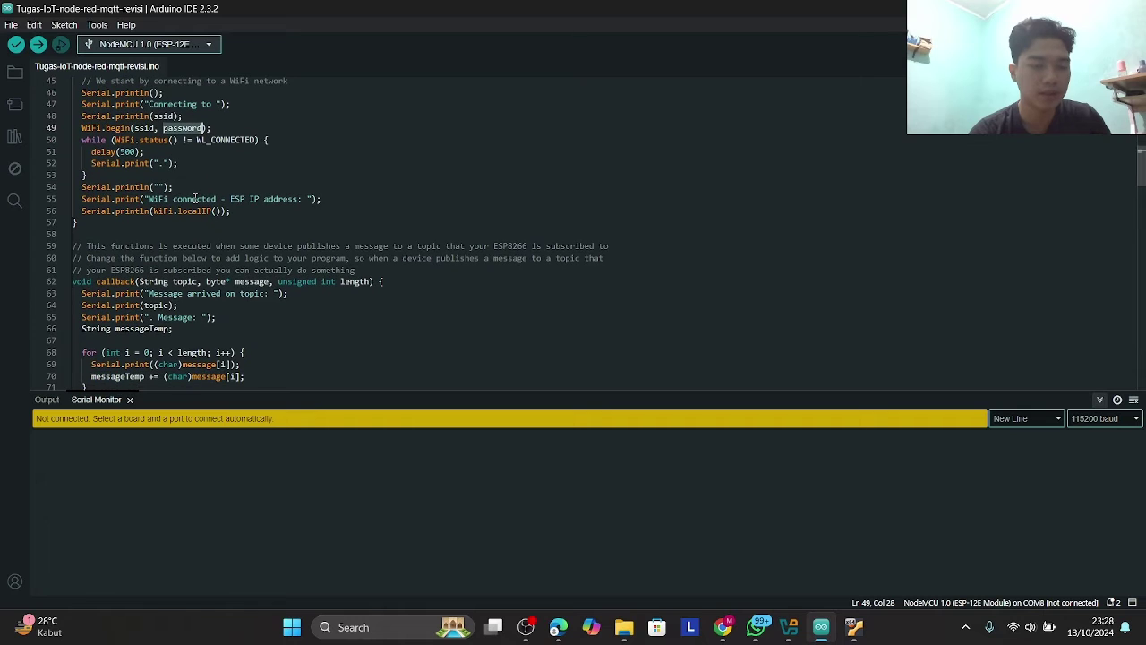
{"action": "scroll", "coordinate": [245, 218], "scroll_direction": "down", "scroll_amount": 1}
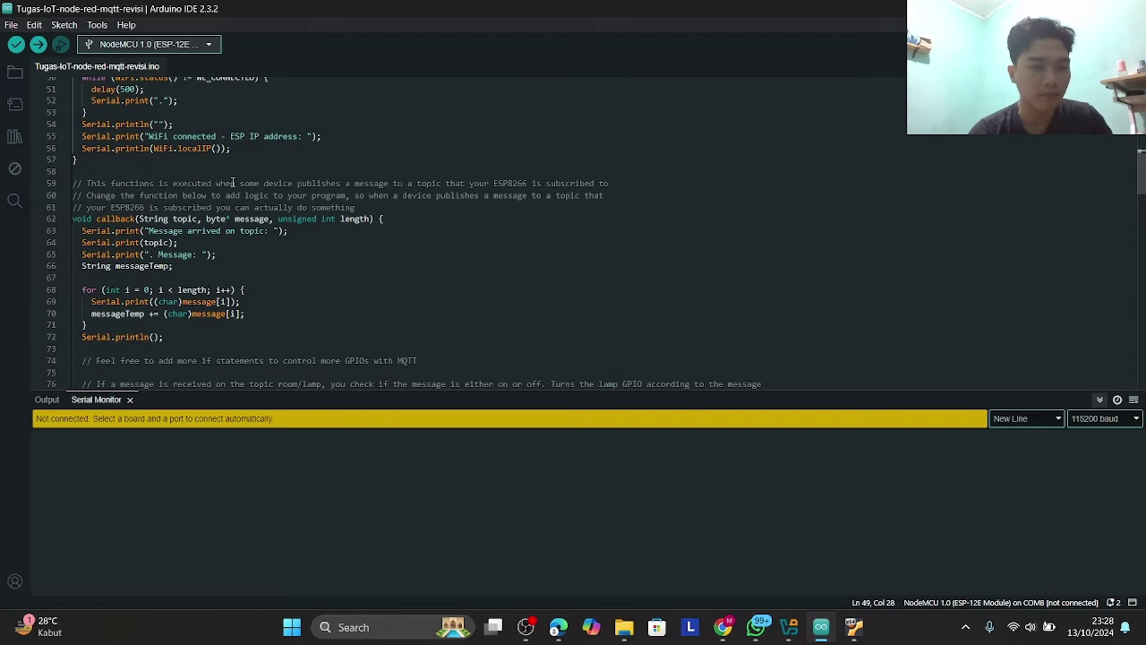
{"action": "scroll", "coordinate": [233, 183], "scroll_direction": "down", "scroll_amount": 2}
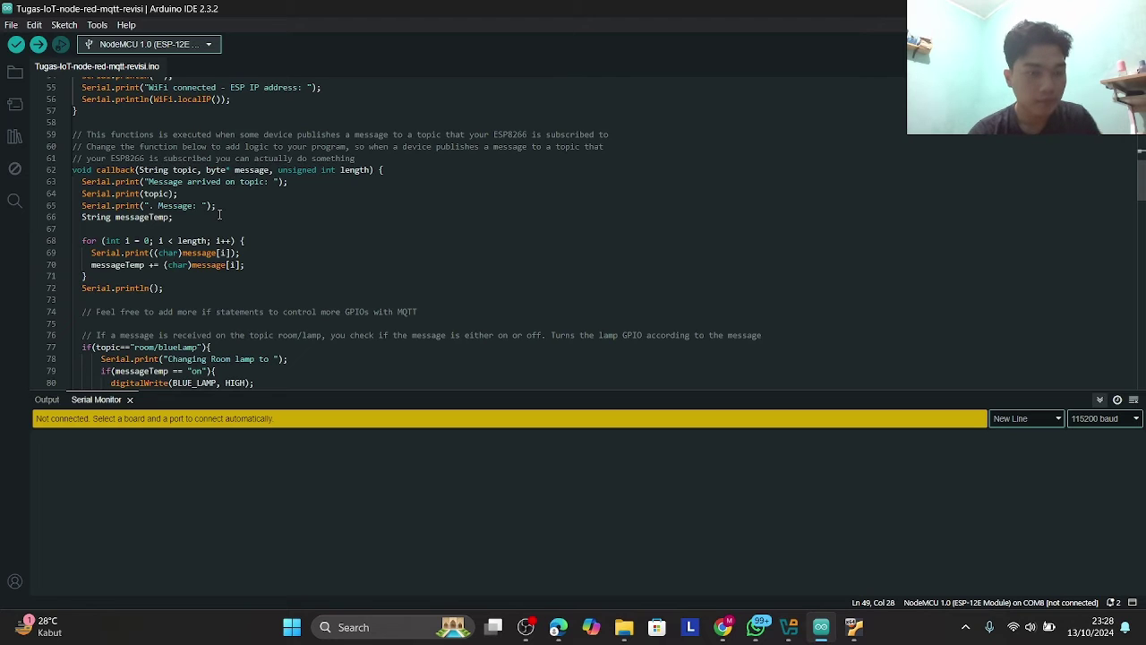
{"action": "double_click", "coordinate": [122, 169]}
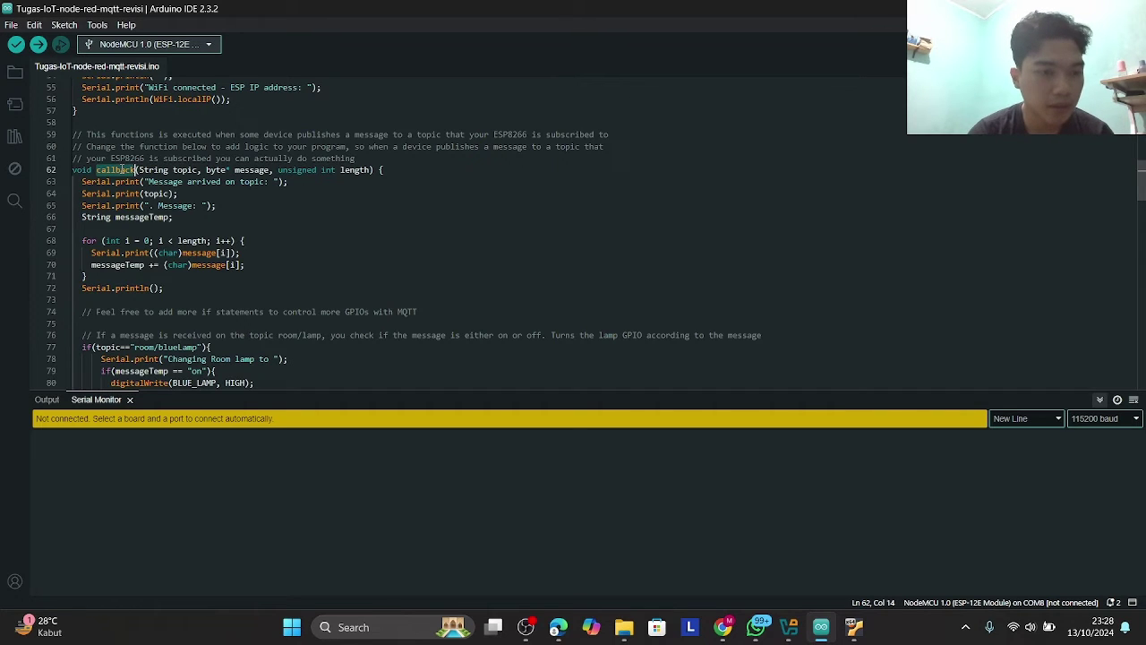
- Highlight the Message print and all occurrences of message in callback()
{"action": "scroll", "coordinate": [169, 206], "scroll_direction": "down", "scroll_amount": 2}
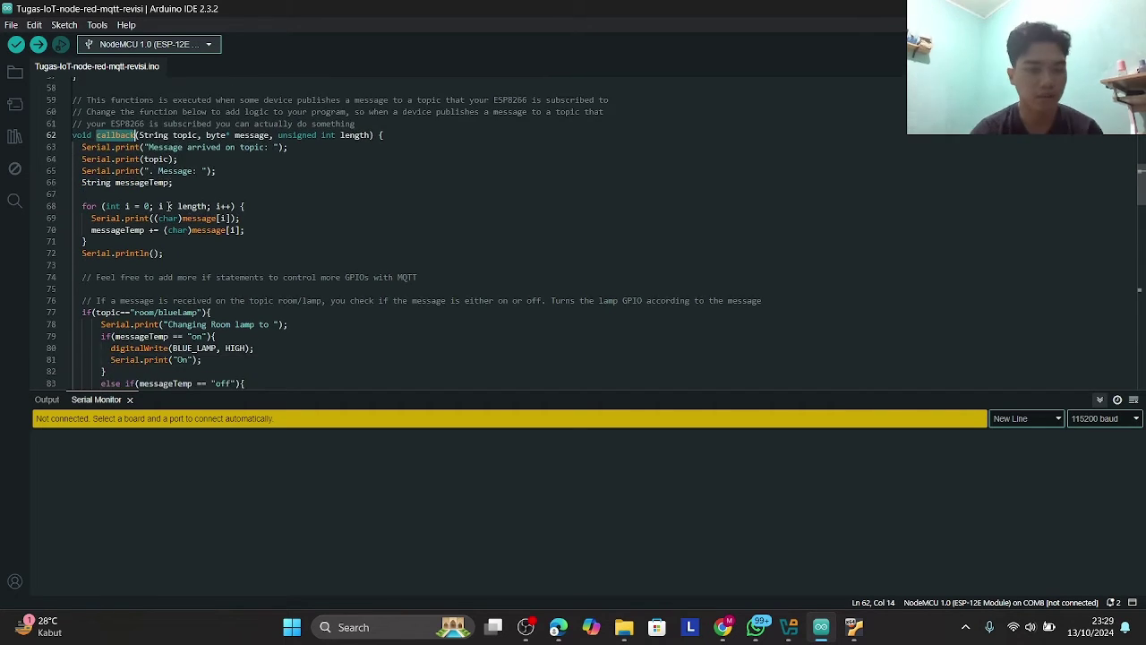
{"action": "double_click", "coordinate": [164, 139]}
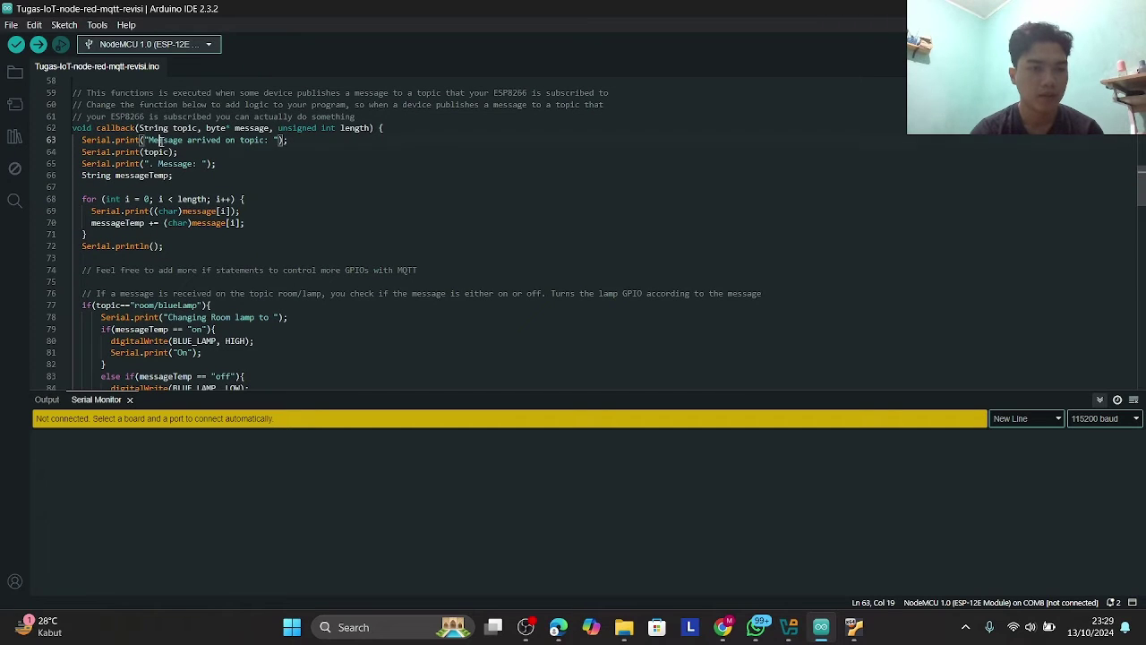
{"action": "left_click", "coordinate": [220, 139]}
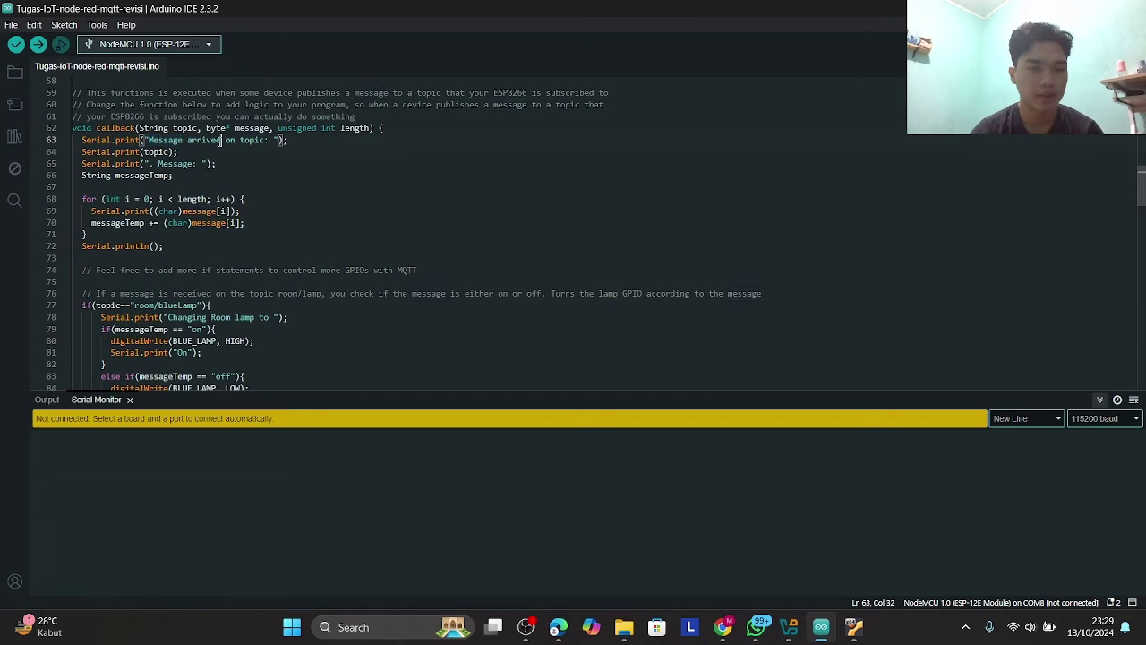
{"action": "scroll", "coordinate": [247, 176], "scroll_direction": "down", "scroll_amount": 1}
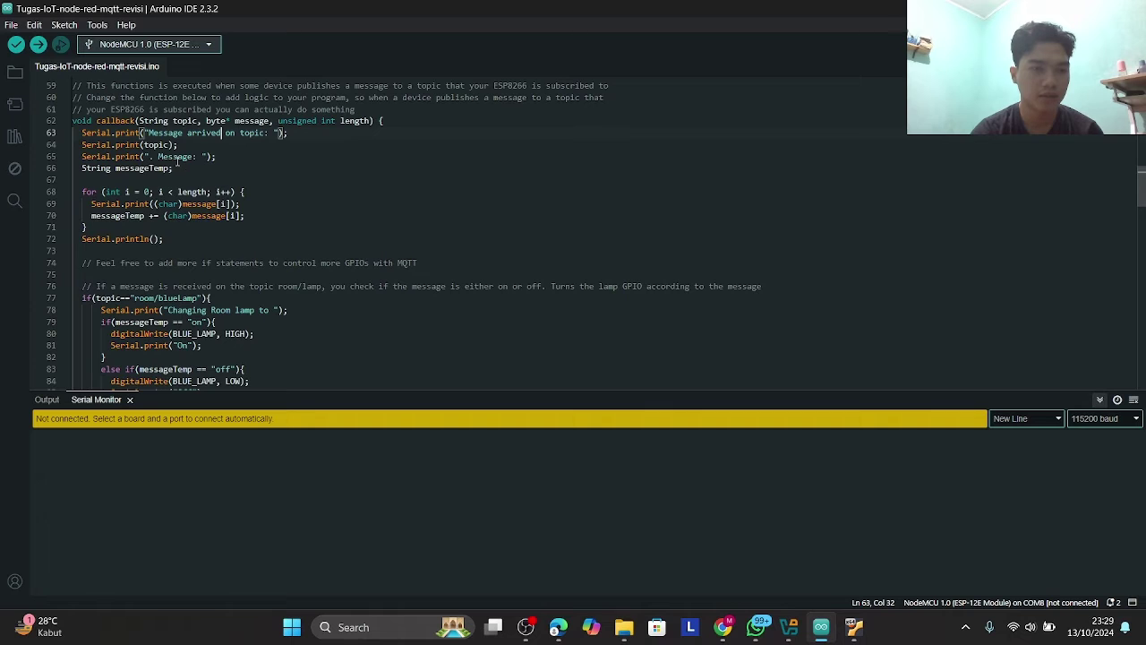
{"action": "double_click", "coordinate": [178, 161]}
- Review the room/blueLamp branch setting BLUE_LAMP HIGH or LOW
{"action": "scroll", "coordinate": [209, 182], "scroll_direction": "down", "scroll_amount": 2}
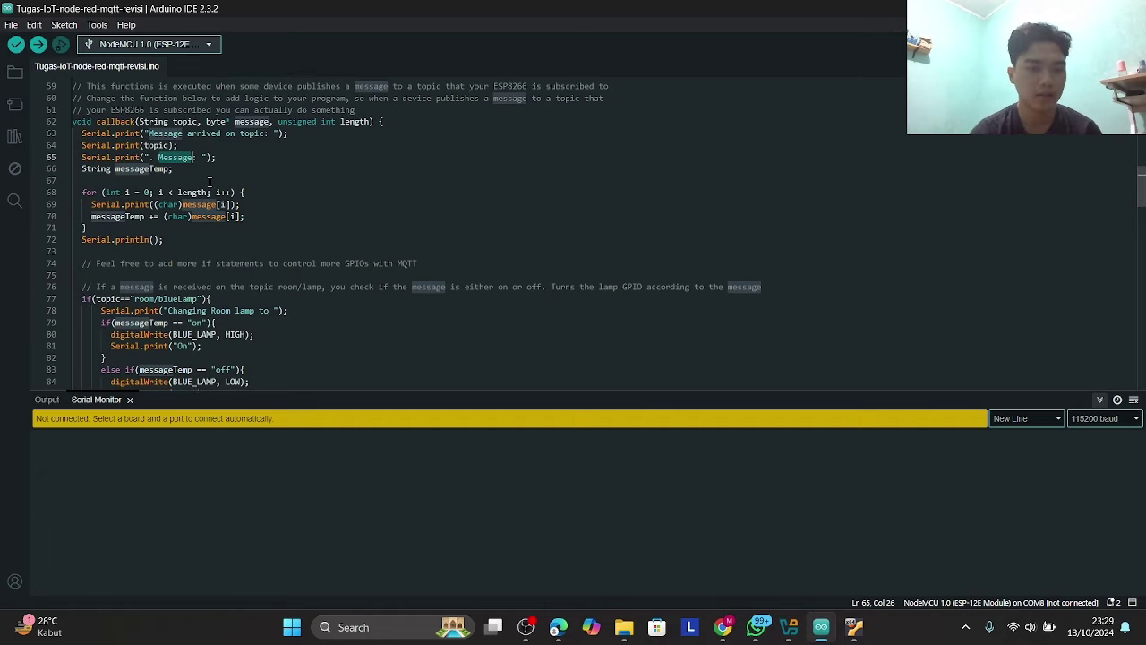
{"action": "scroll", "coordinate": [219, 221], "scroll_direction": "down", "scroll_amount": 10}
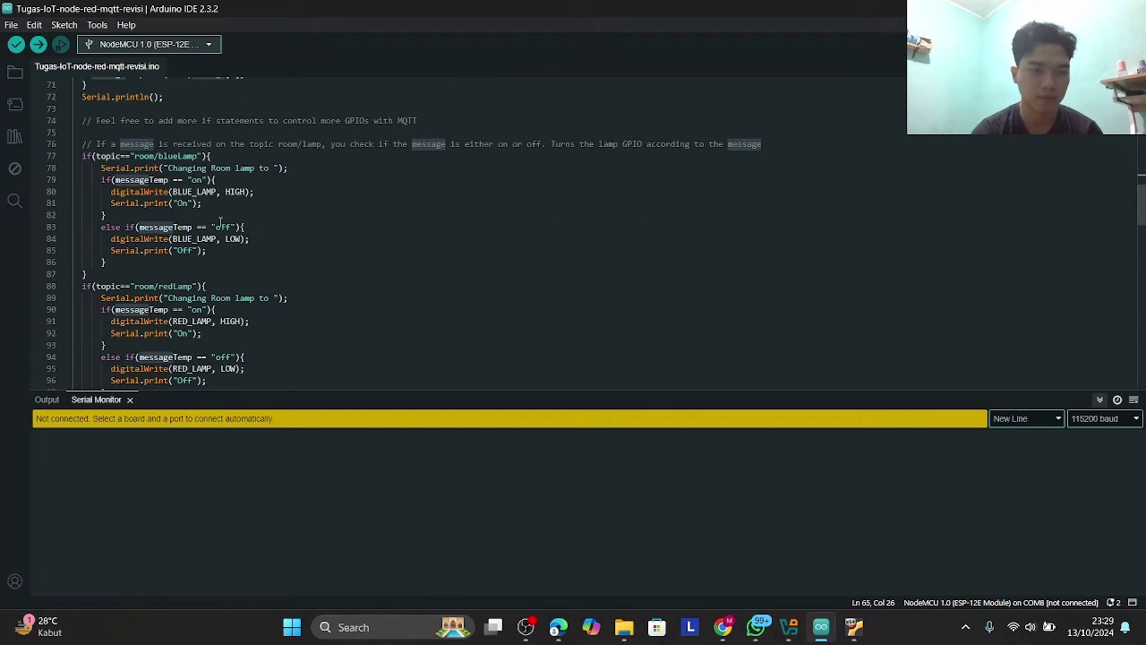
{"action": "scroll", "coordinate": [219, 221], "scroll_direction": "down", "scroll_amount": 10}
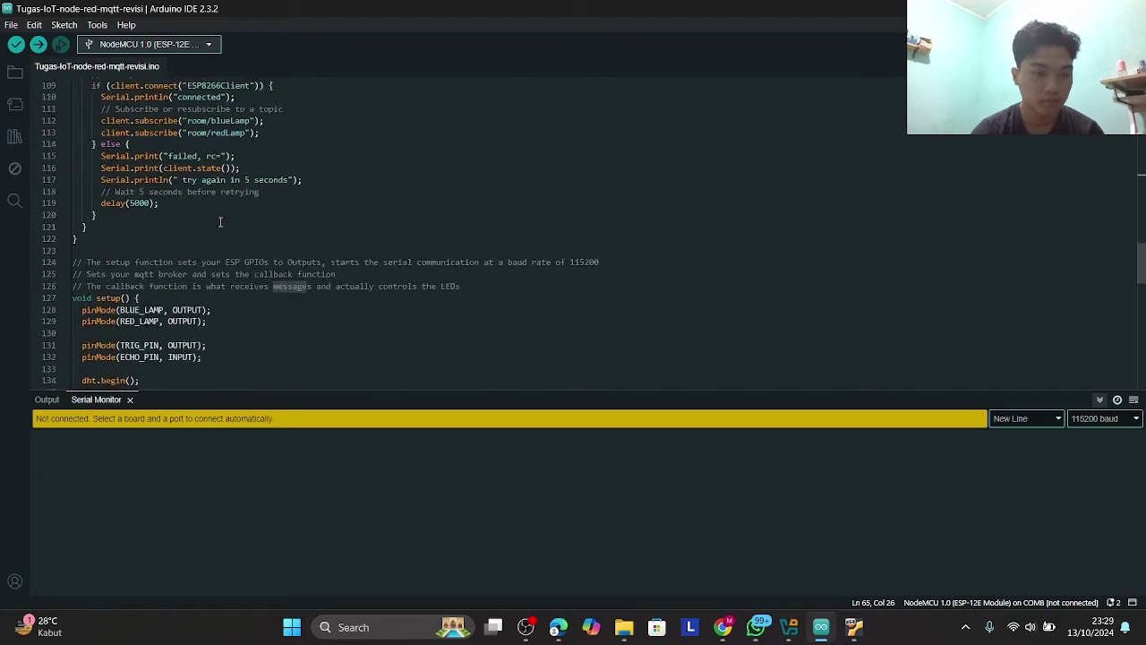
{"action": "scroll", "coordinate": [219, 223], "scroll_direction": "up", "scroll_amount": 9}
{"action": "scroll", "coordinate": [220, 221], "scroll_direction": "up", "scroll_amount": 11}
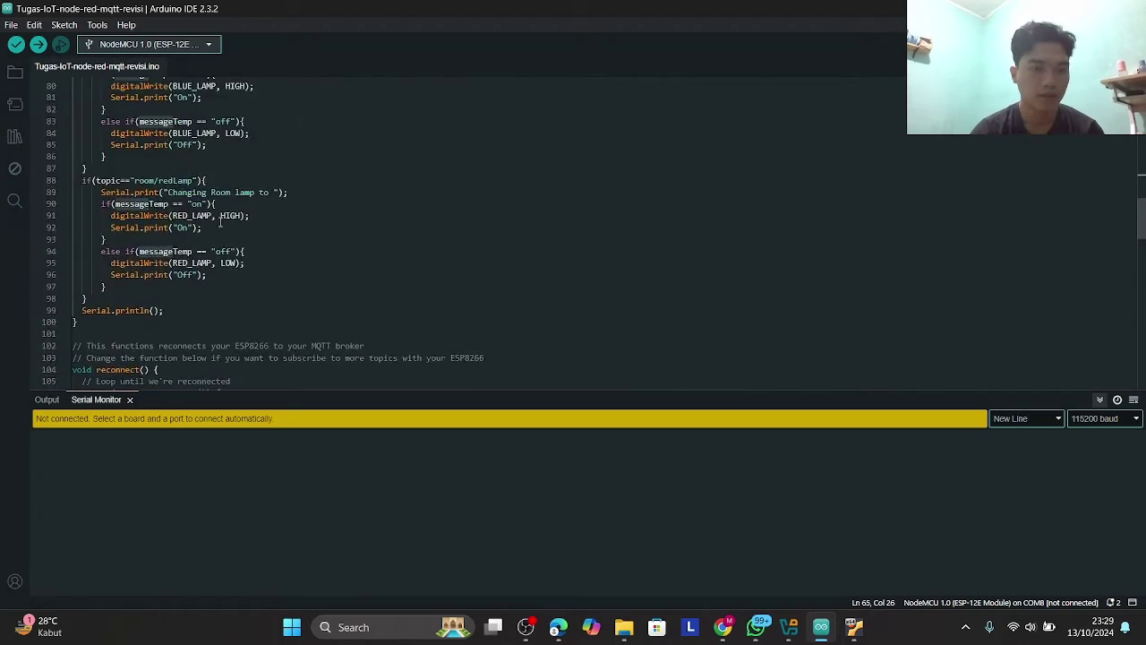
{"action": "scroll", "coordinate": [220, 221], "scroll_direction": "down", "scroll_amount": 3}
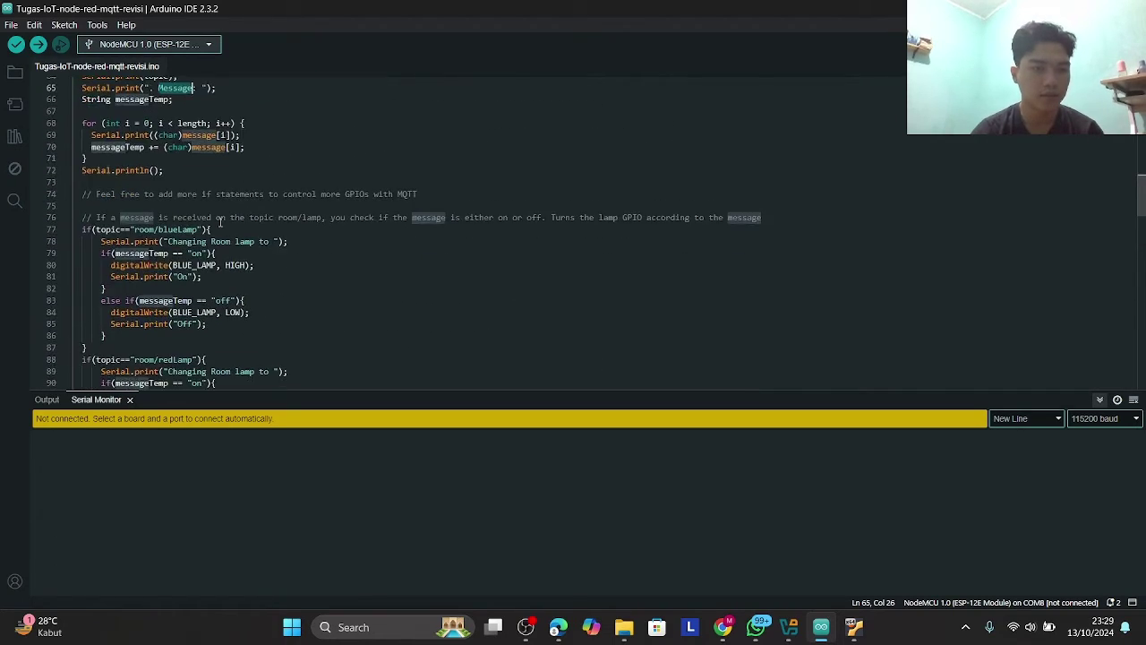
{"action": "scroll", "coordinate": [220, 221], "scroll_direction": "down", "scroll_amount": 1}
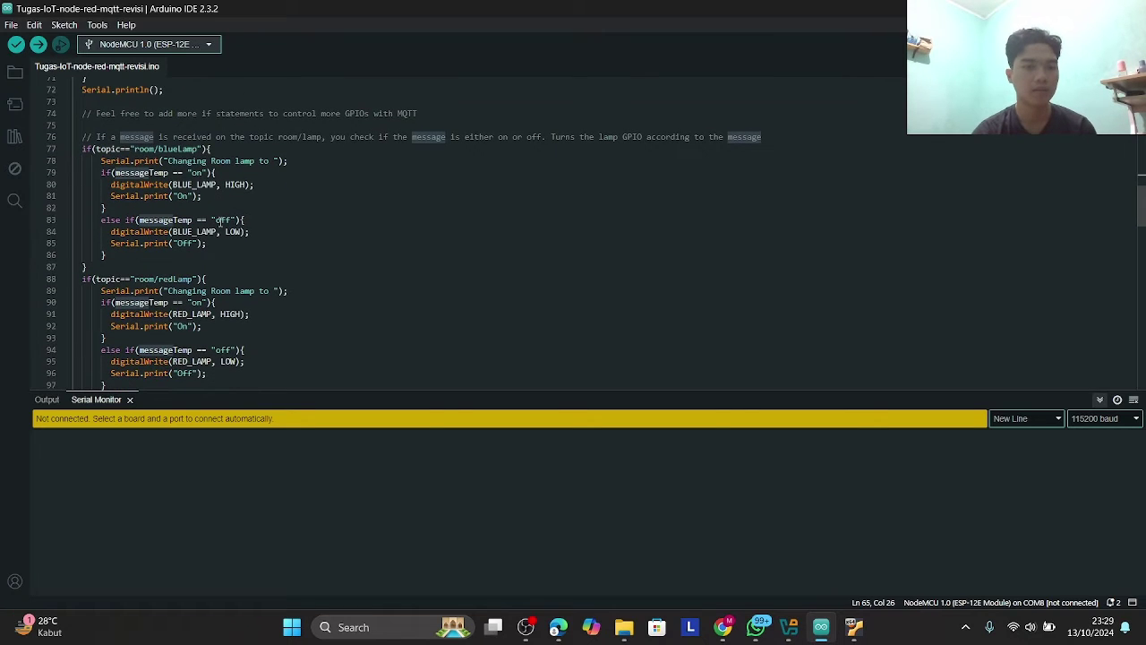
{"action": "left_click", "coordinate": [254, 216]}
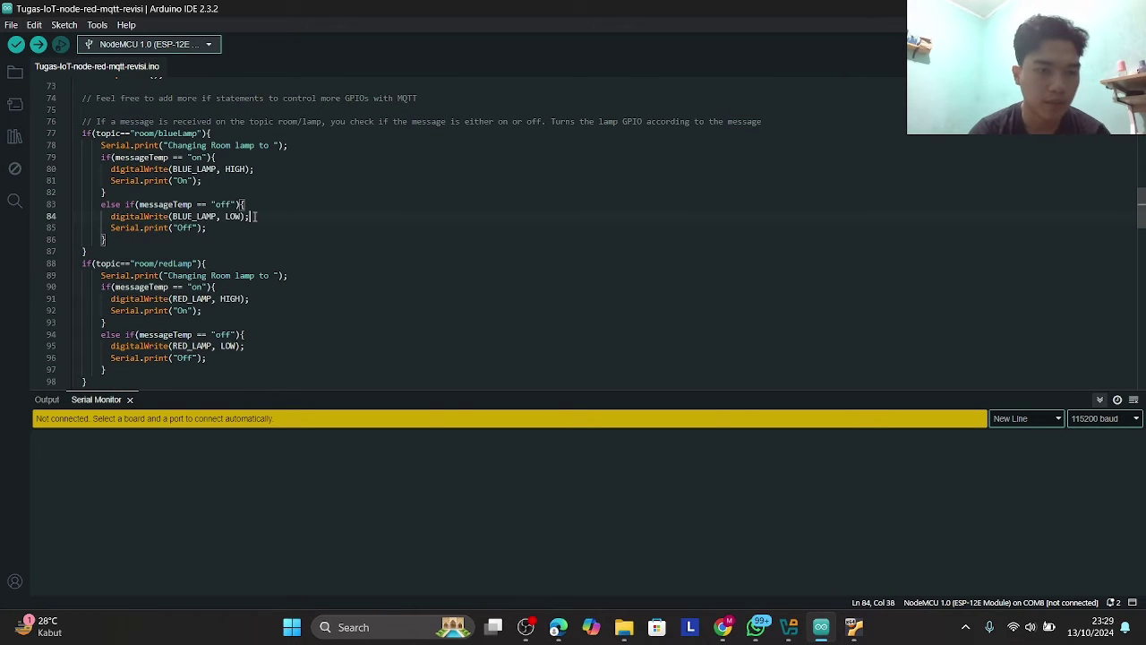
- Review the room/redLamp branch setting RED_LAMP HIGH or LOW
{"action": "scroll", "coordinate": [251, 237], "scroll_direction": "down", "scroll_amount": 2}
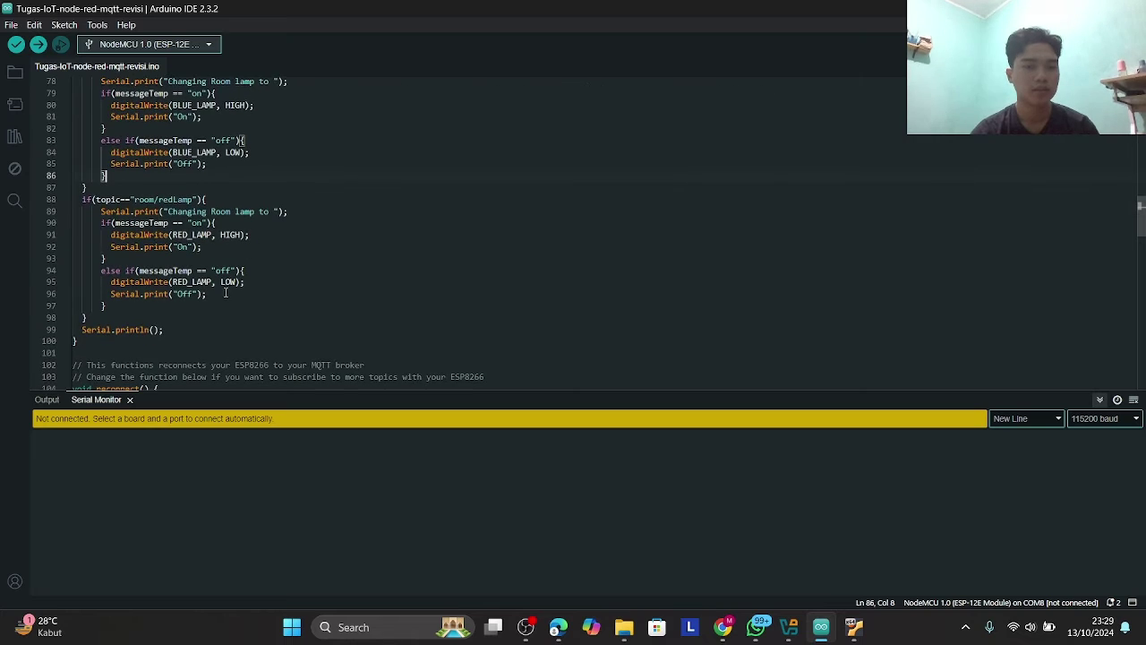
{"action": "left_click", "coordinate": [219, 298]}
{"action": "scroll", "coordinate": [219, 297], "scroll_direction": "up", "scroll_amount": 5}
{"action": "scroll", "coordinate": [219, 297], "scroll_direction": "down", "scroll_amount": 2}
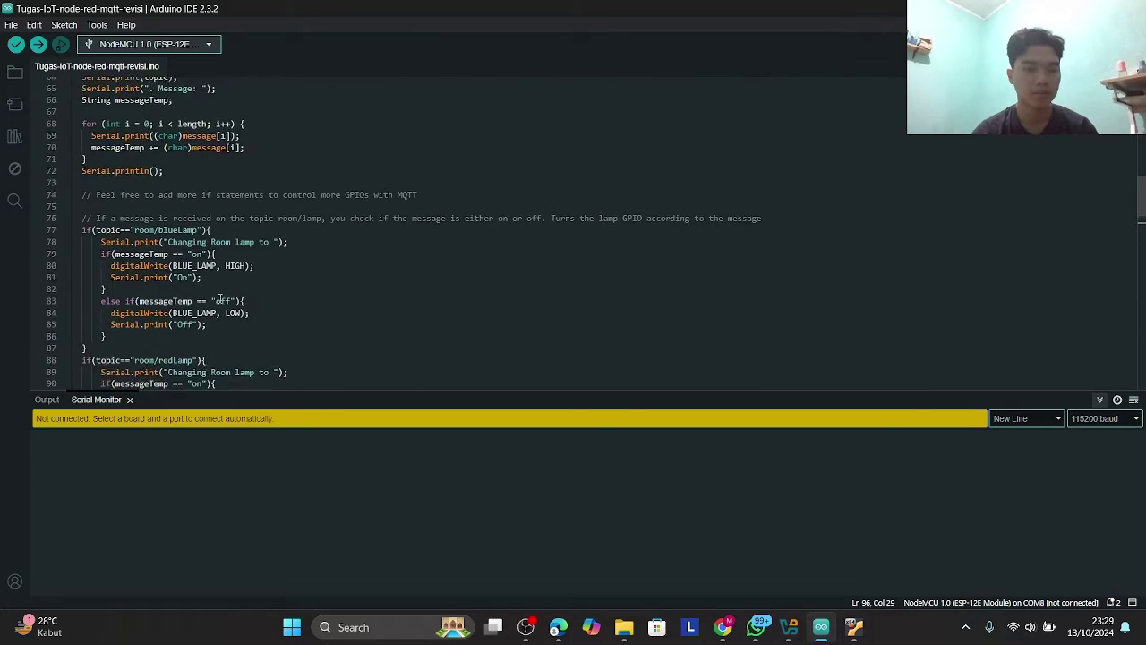
{"action": "scroll", "coordinate": [219, 297], "scroll_direction": "down", "scroll_amount": 3}
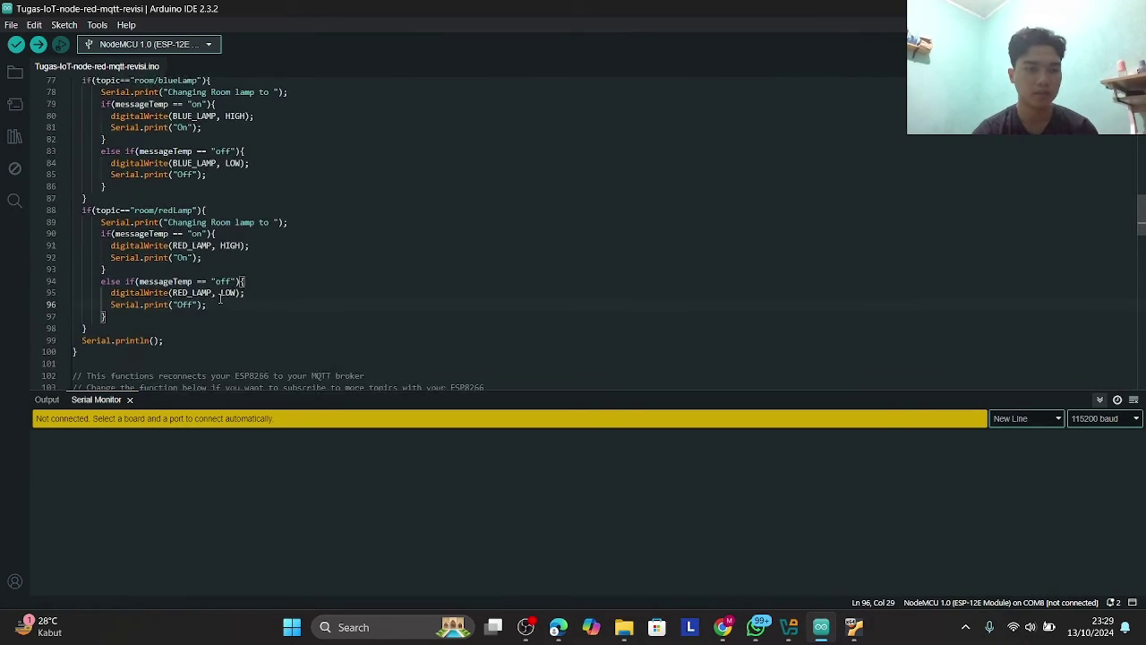
{"action": "scroll", "coordinate": [219, 297], "scroll_direction": "up", "scroll_amount": 2}
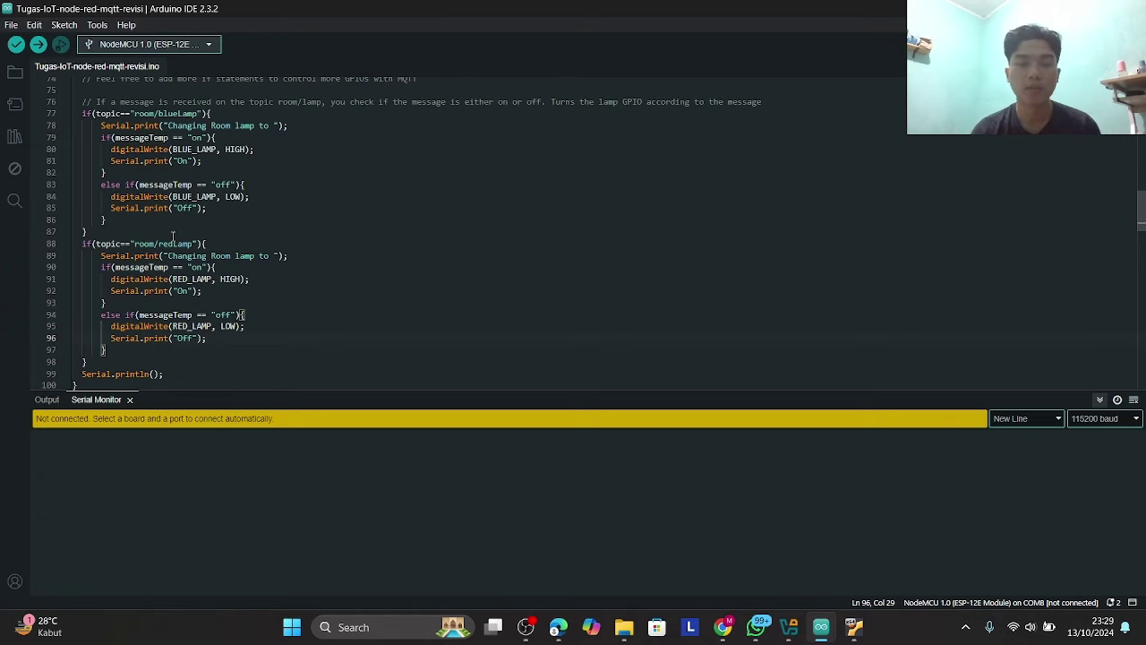
{"action": "scroll", "coordinate": [163, 133], "scroll_direction": "up", "scroll_amount": 1}
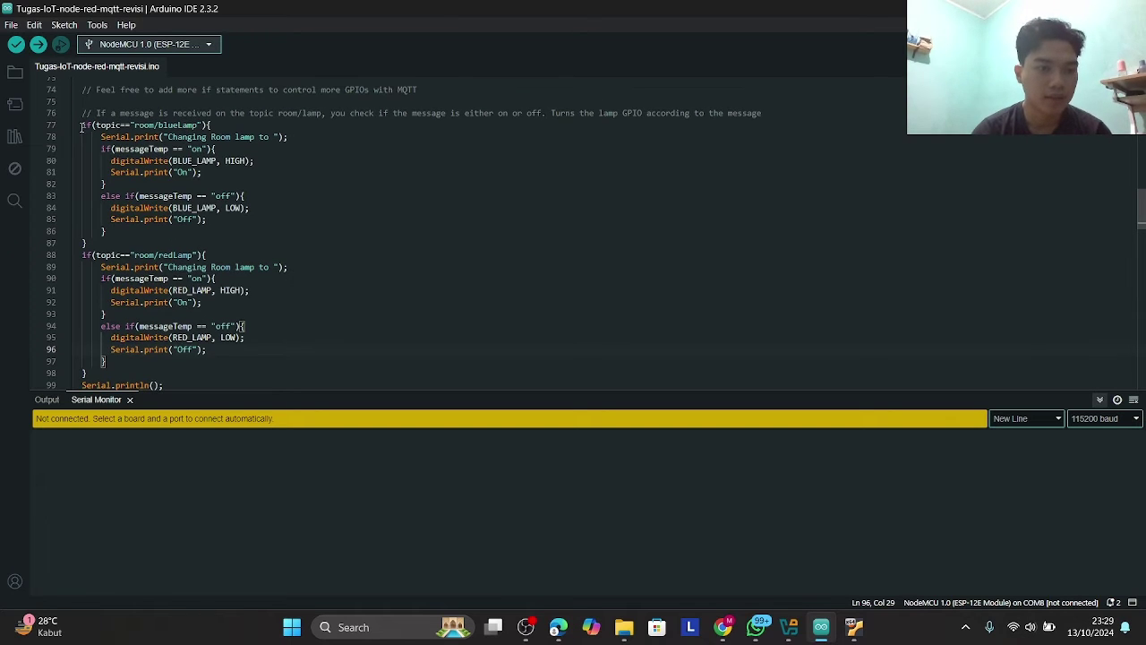
- Select the room/blueLamp topic condition and its topic name
{"action": "left_click_drag", "start_coordinate": [85, 126], "coordinate": [213, 126]}
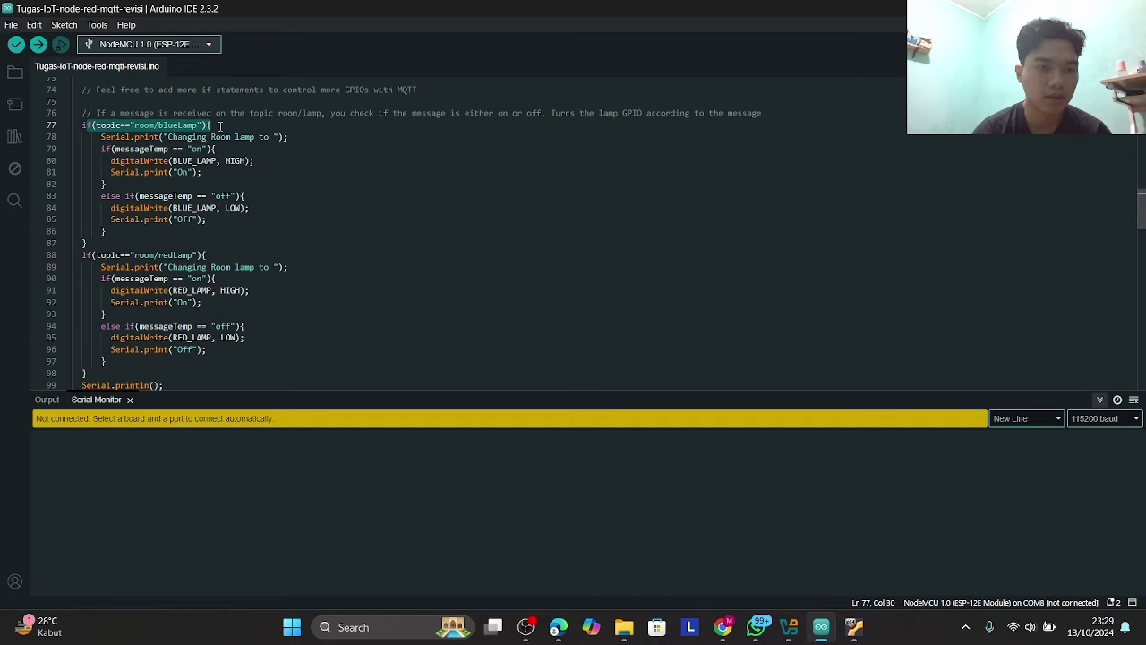
{"action": "scroll", "coordinate": [177, 141], "scroll_direction": "up", "scroll_amount": 1}
{"action": "left_click", "coordinate": [214, 176]}
{"action": "scroll", "coordinate": [214, 176], "scroll_direction": "up", "scroll_amount": 1}
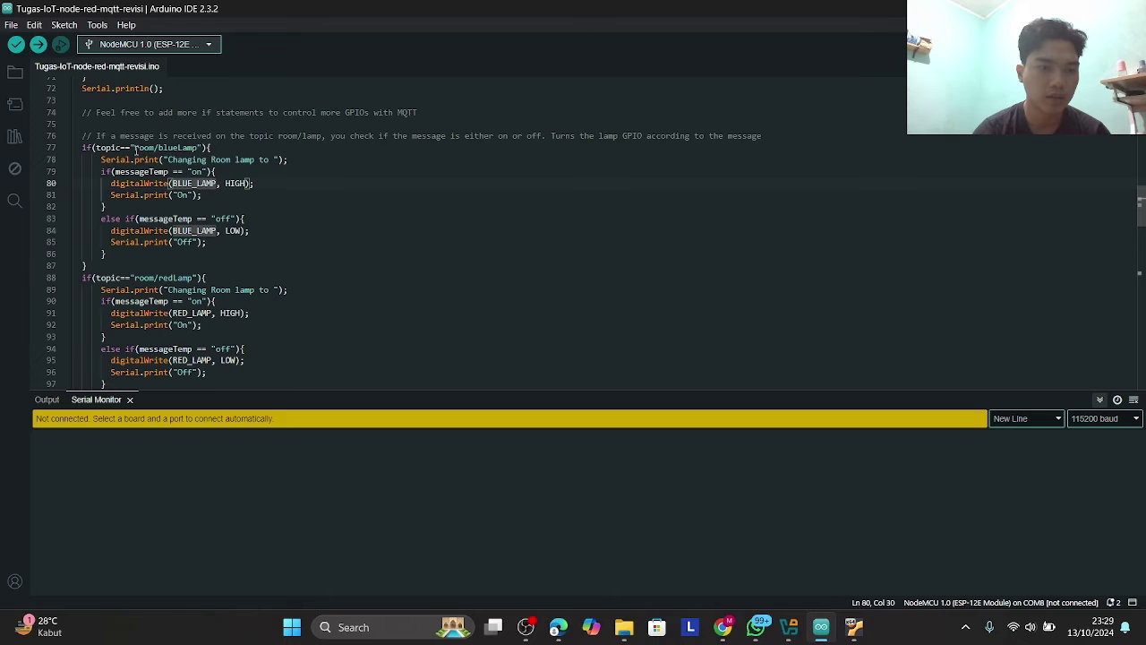
{"action": "left_click_drag", "start_coordinate": [137, 146], "coordinate": [203, 148]}
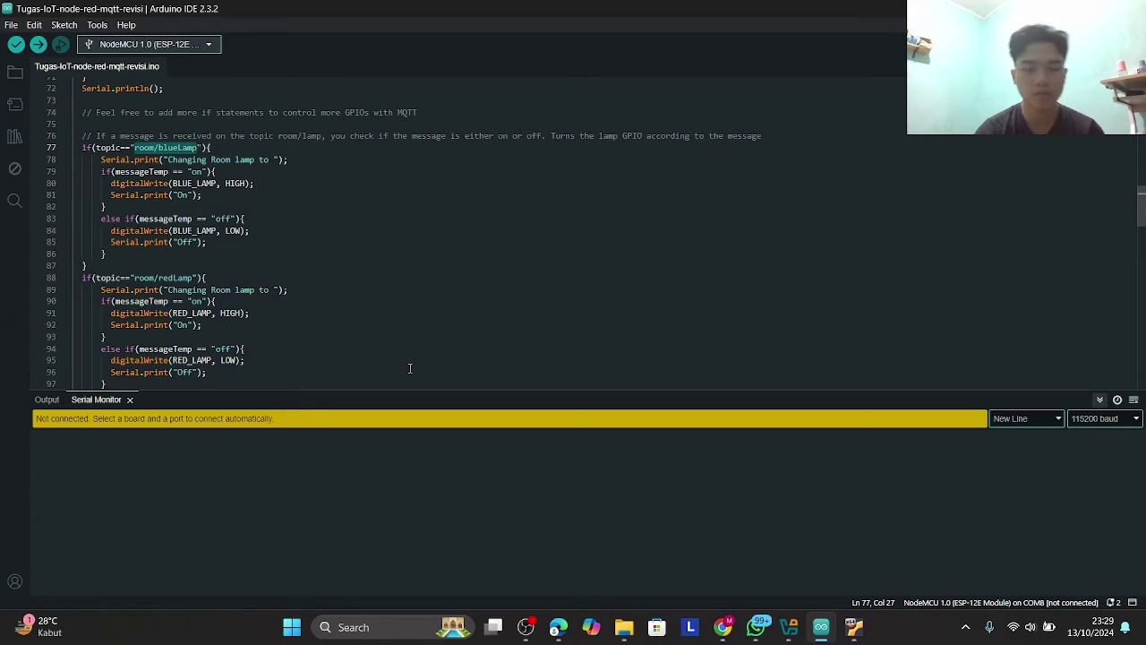
- Bring the Bing Images ESP8266 pinout window forward, passing briefly through Node-RED
{"action": "mouse_move", "coordinate": [558, 634]}
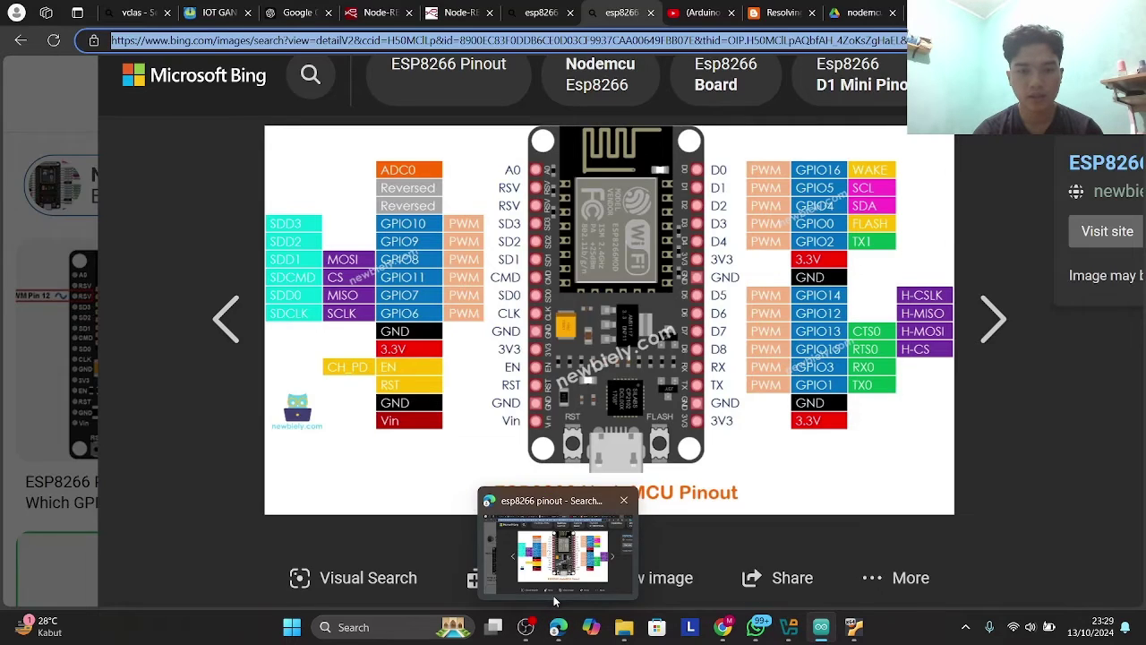
{"action": "left_click", "coordinate": [553, 595]}
{"action": "left_click", "coordinate": [376, 13]}
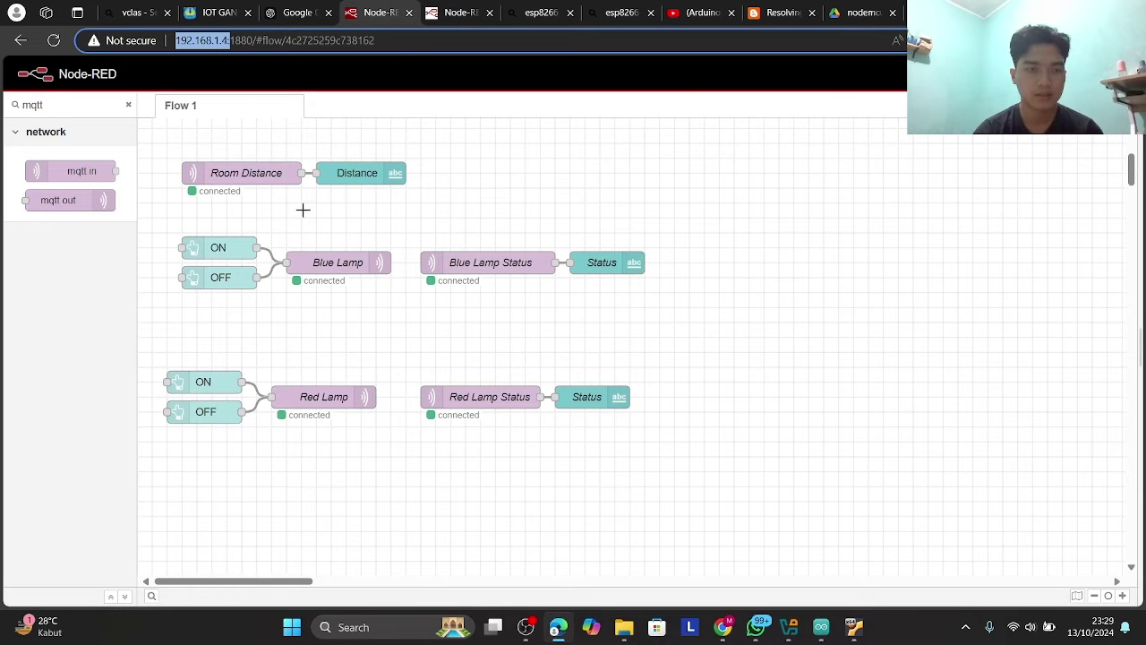
{"action": "key", "text": "super"}
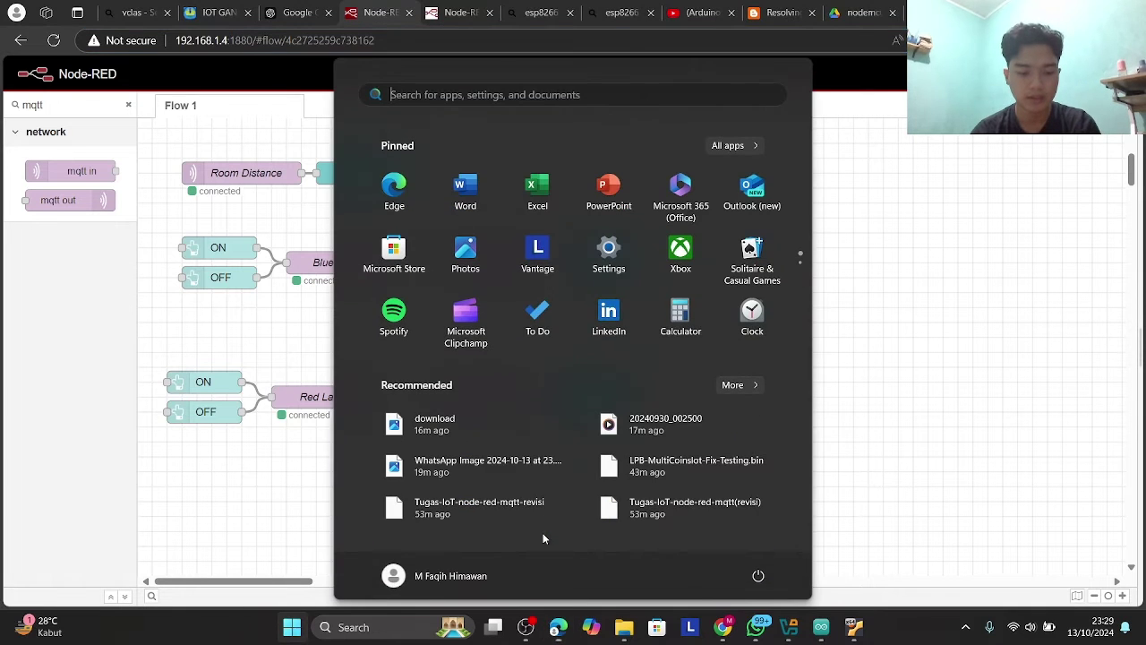
{"action": "left_click", "coordinate": [246, 463]}
- Alt+Tab between the ESP8266 NodeMCU pinout image and the Arduino sketch
{"action": "key", "text": "alt+Tab"}
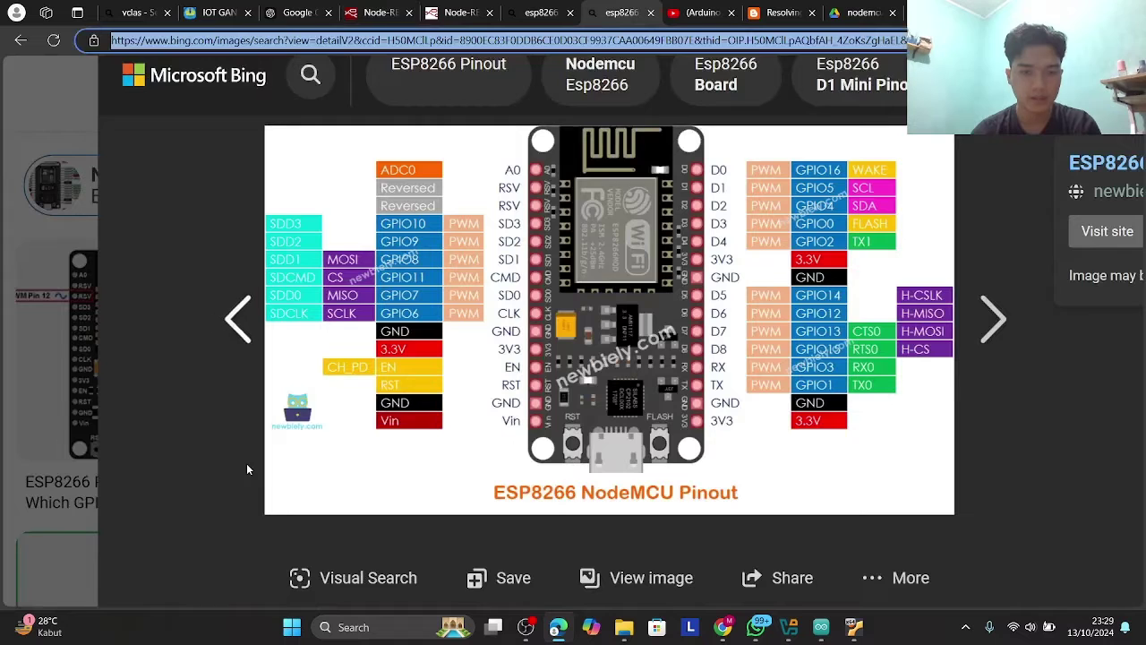
{"action": "key", "text": "alt+Tab"}
{"action": "key", "text": "alt+Tab"}
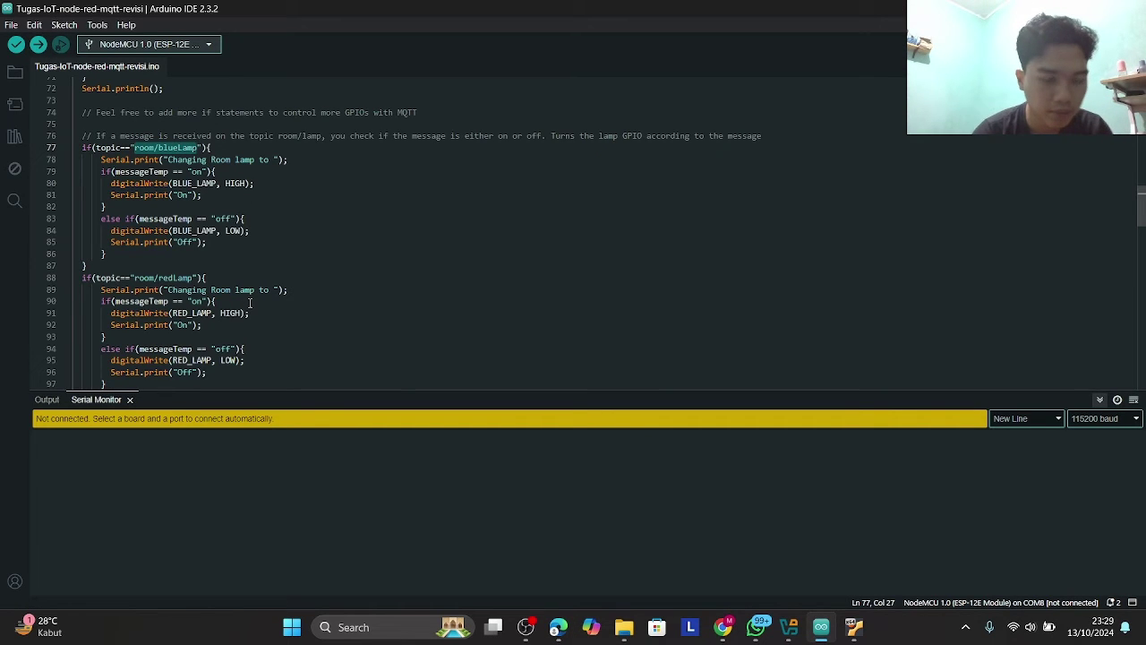
{"action": "key", "text": "alt+Tab"}
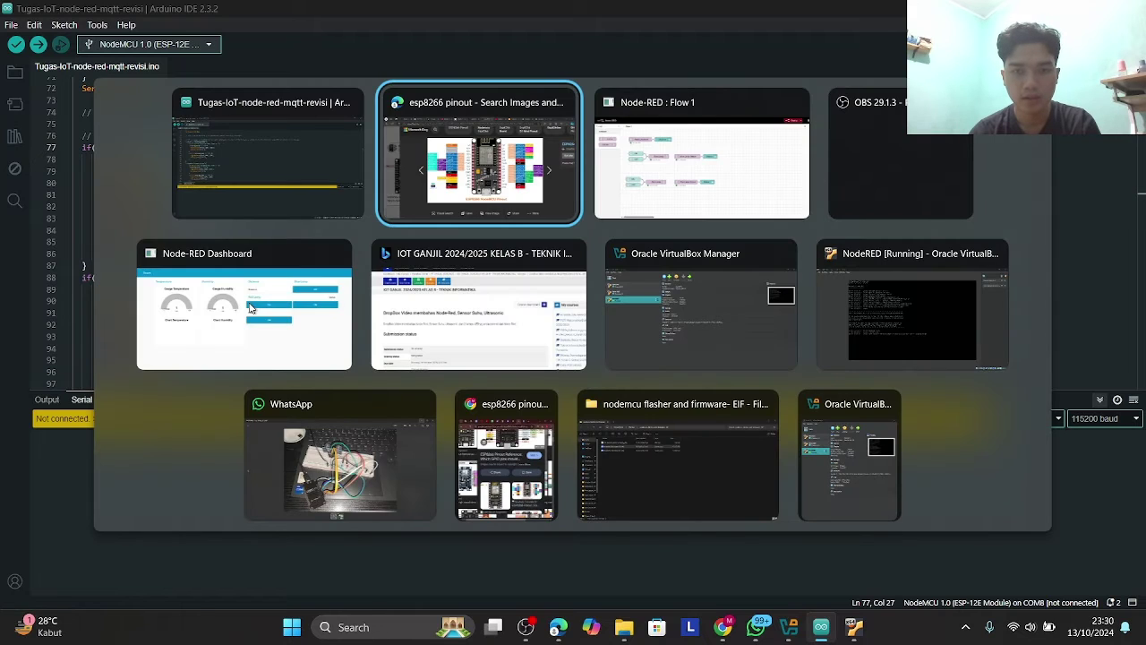
- Confirm the Node-RED Blue Lamp output publishes to room/blueLamp, then return to line 80 of the sketch
{"action": "key", "text": "alt+Tab"}
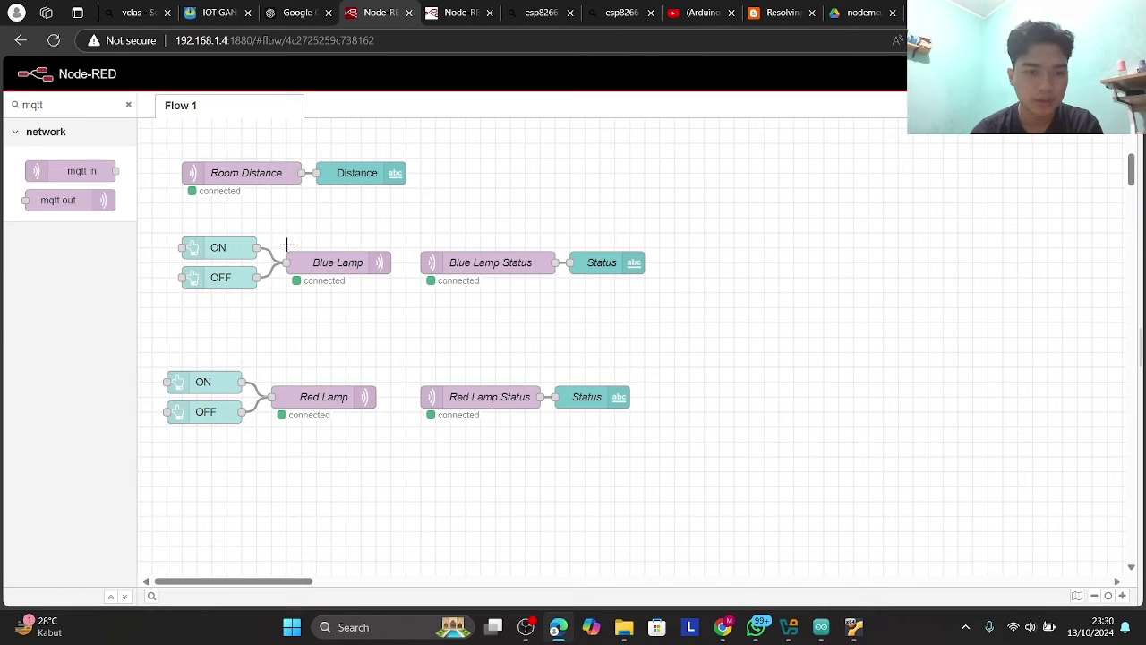
{"action": "double_click", "coordinate": [321, 260]}
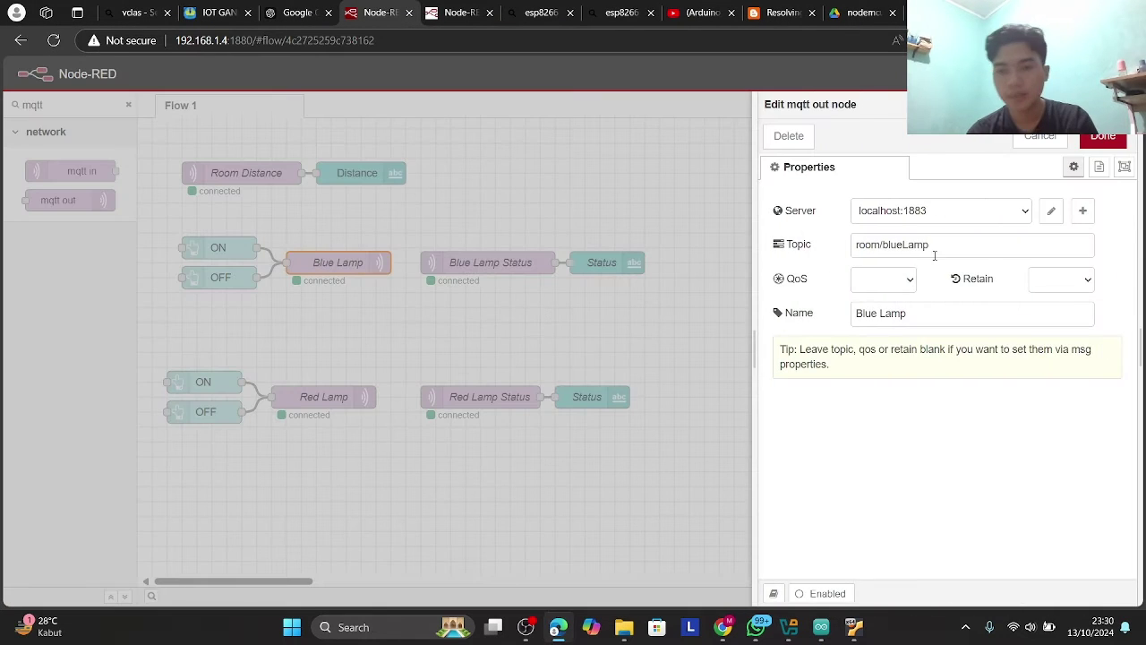
{"action": "key", "text": "alt+Tab"}
{"action": "key", "text": "alt+Tab"}
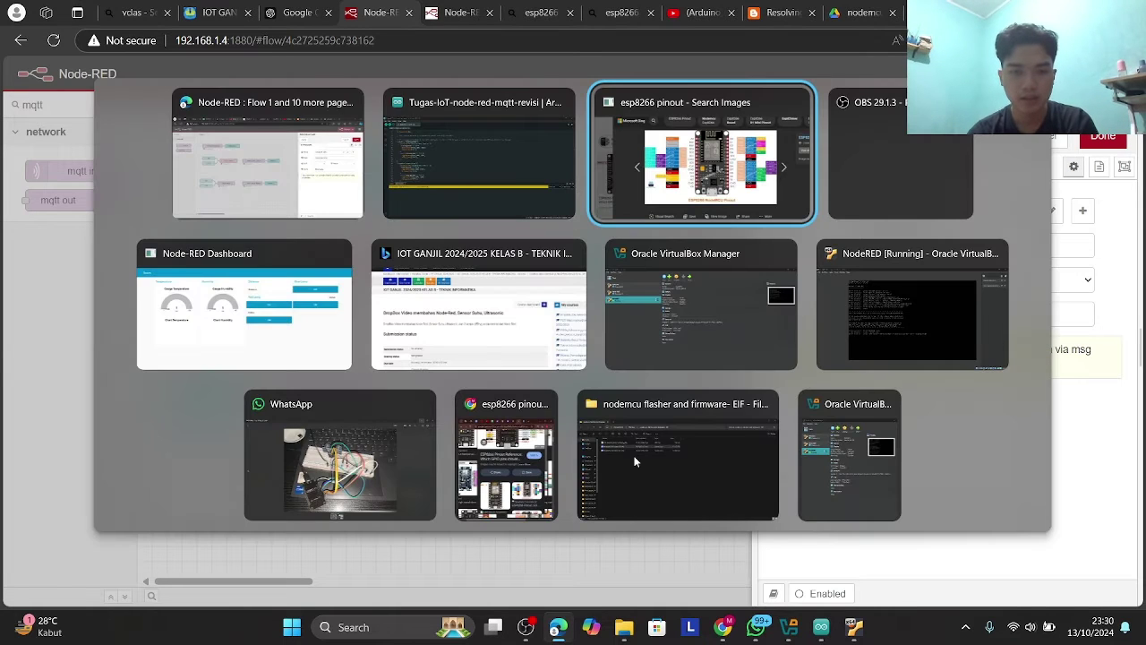
{"action": "key", "text": "Escape"}
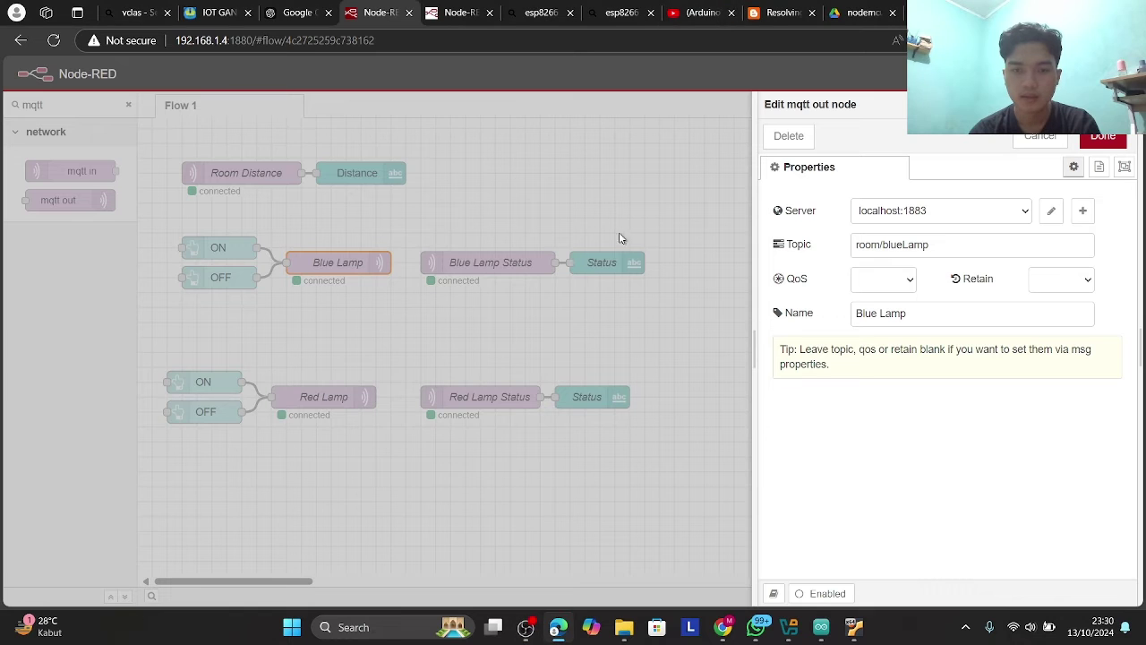
{"action": "key", "text": "alt+Tab"}
{"action": "key", "text": "alt+Tab"}
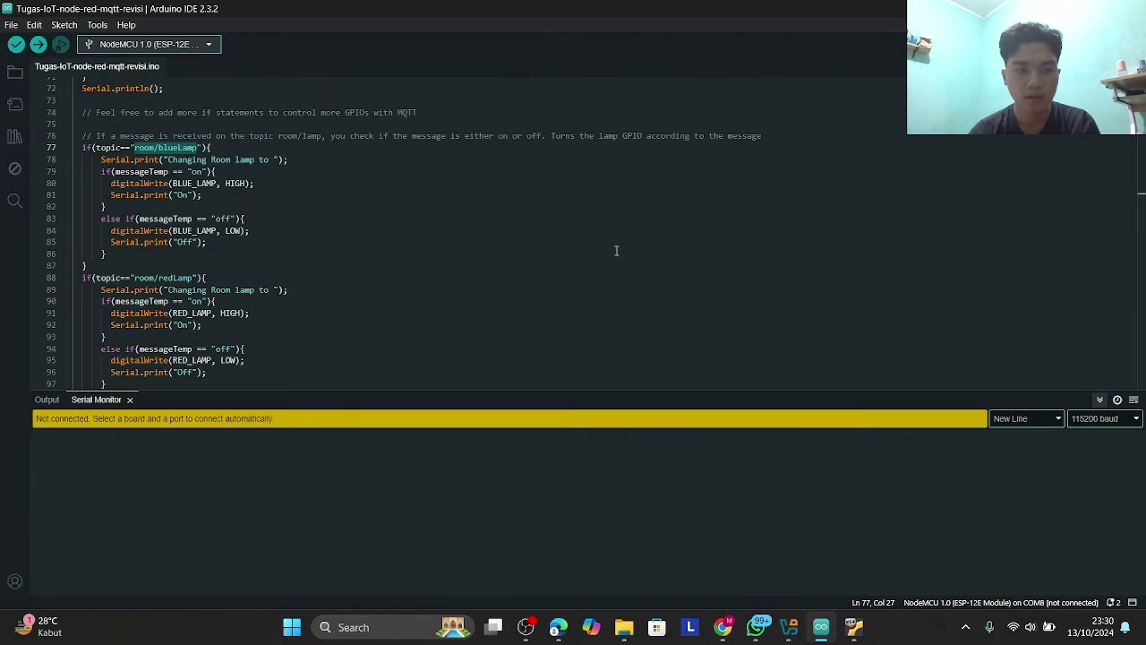
{"action": "left_click", "coordinate": [283, 185]}
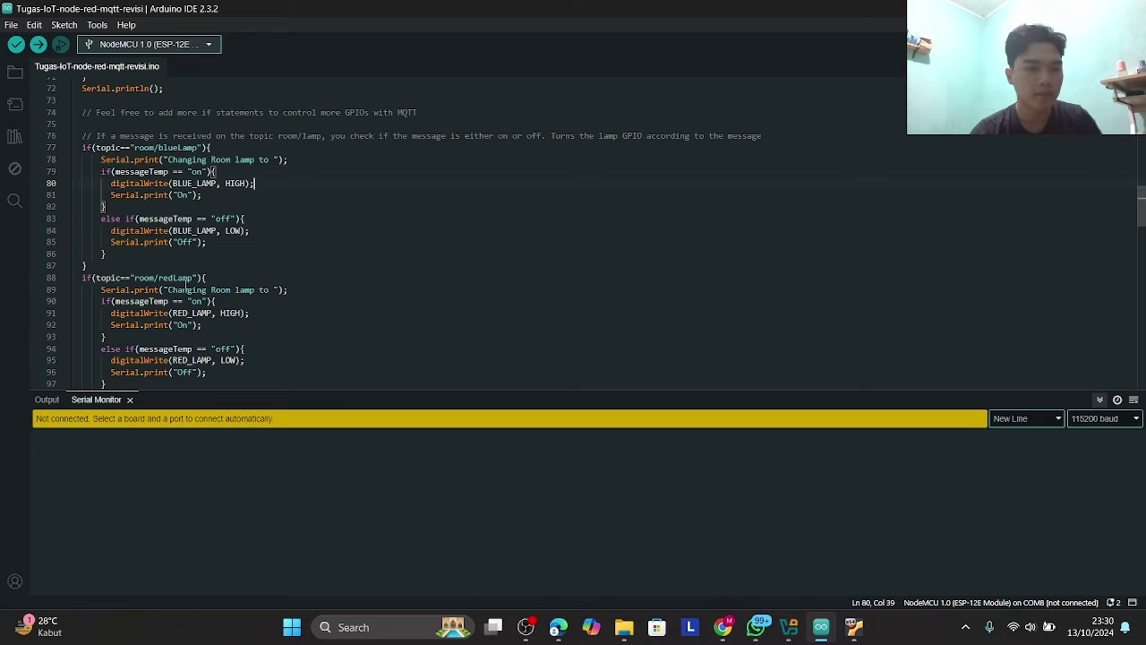
- Review the callback's room/blueLamp and room/redLamp blocks, then return to Node-RED via the Edge preview
{"action": "scroll", "coordinate": [158, 280], "scroll_direction": "down", "scroll_amount": 3}
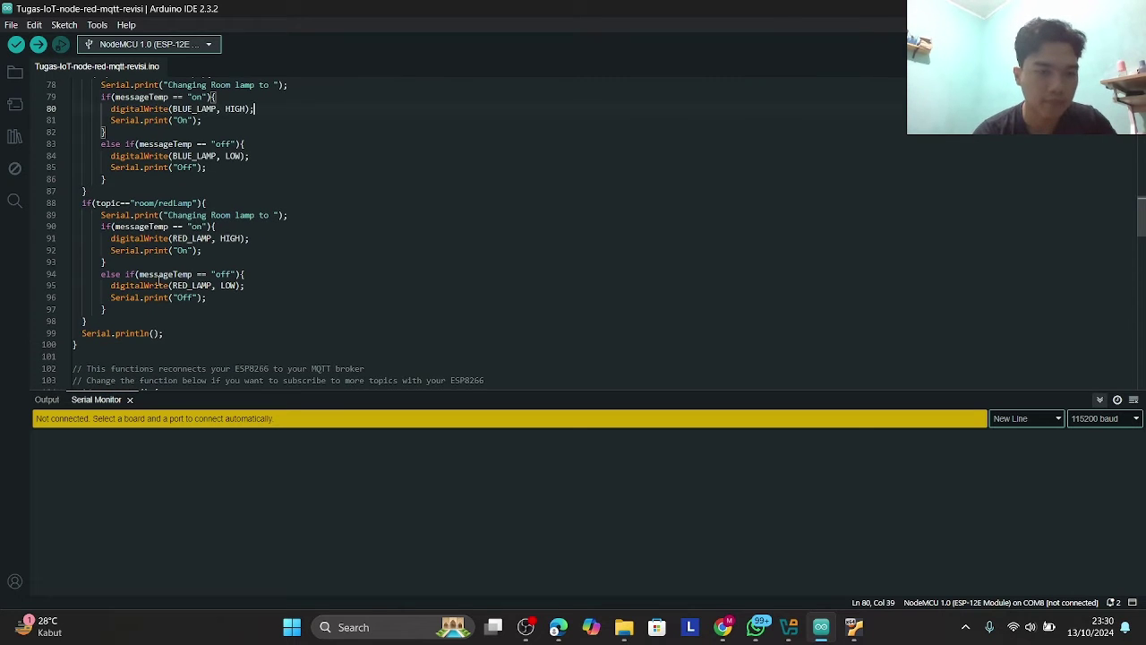
{"action": "scroll", "coordinate": [158, 280], "scroll_direction": "down", "scroll_amount": 3}
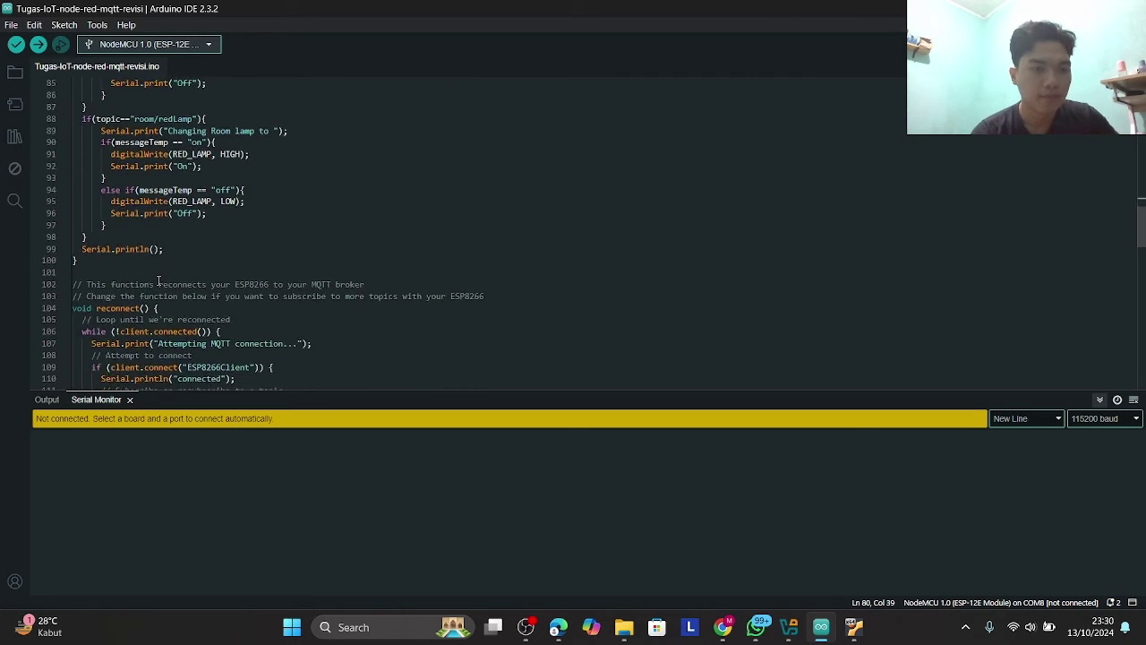
{"action": "scroll", "coordinate": [159, 273], "scroll_direction": "up", "scroll_amount": 5}
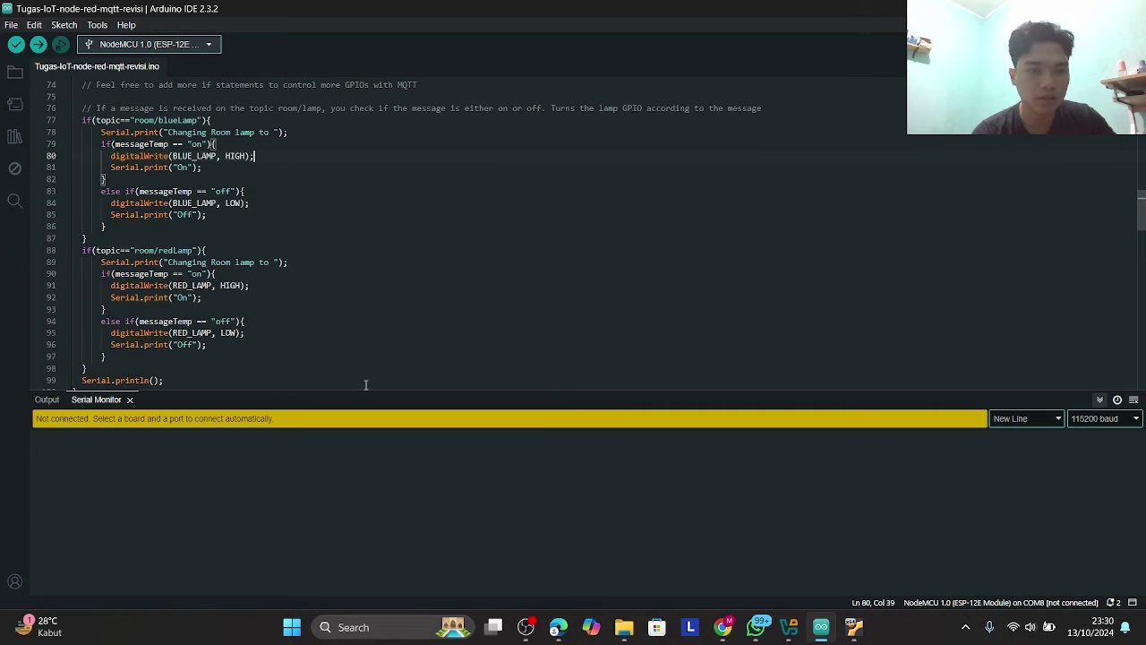
{"action": "mouse_move", "coordinate": [573, 627]}
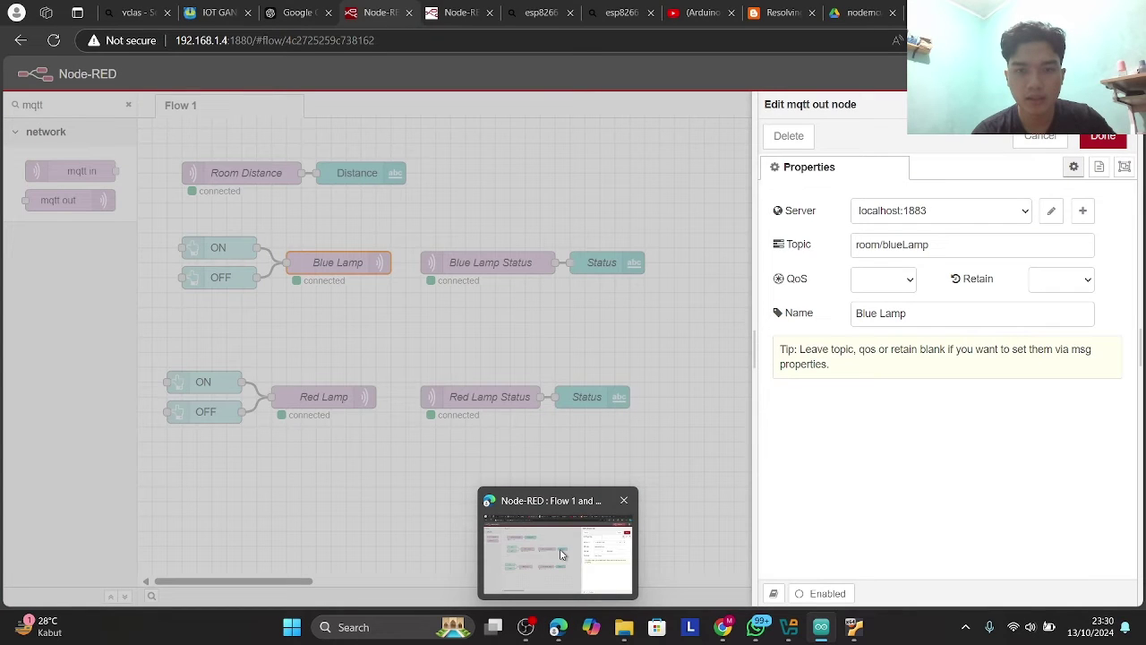
{"action": "left_click", "coordinate": [561, 554]}
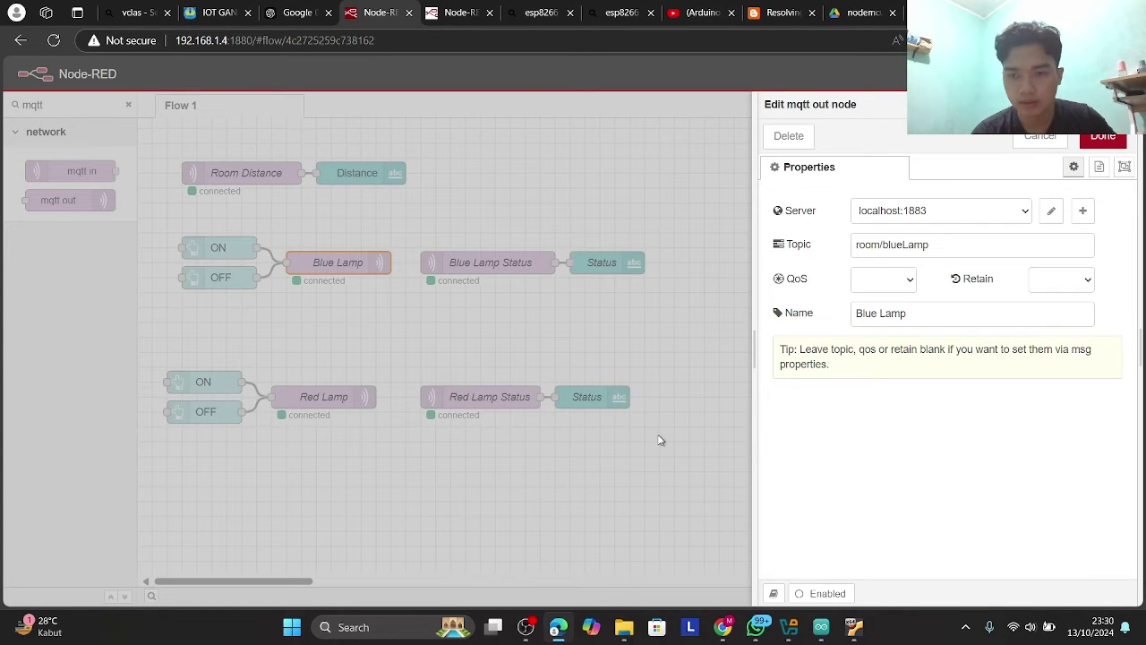
- Check that the Blue Lamp ON button sends payload 'on' to room/blueLamp, then return to the sketch
{"action": "left_click", "coordinate": [681, 426]}
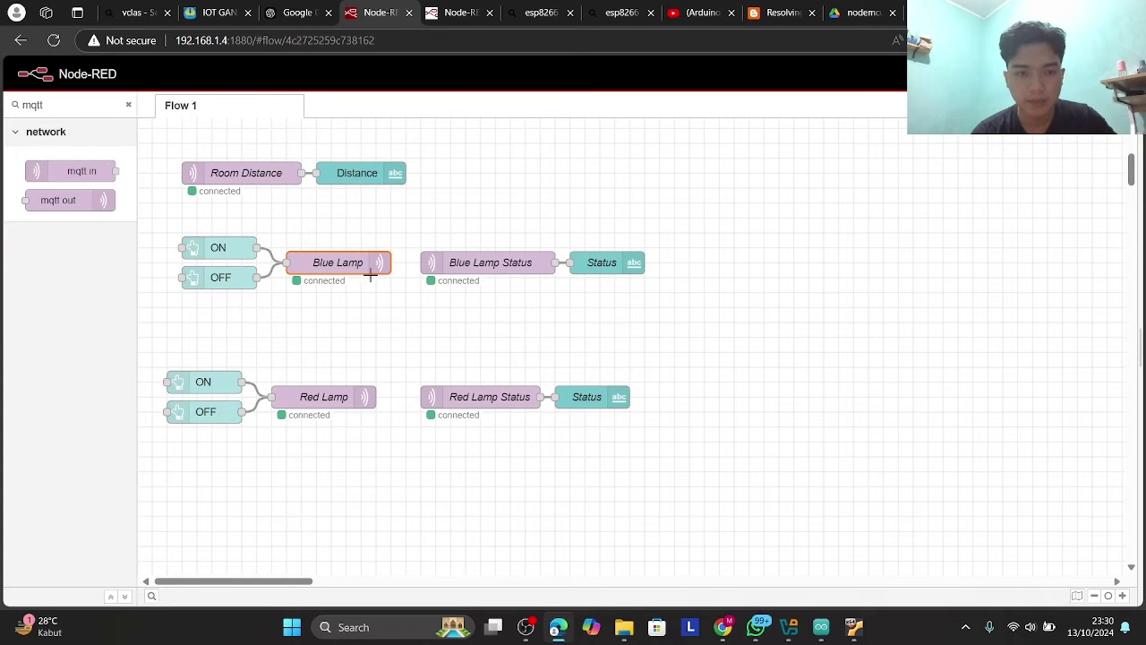
{"action": "left_click", "coordinate": [204, 253]}
{"action": "double_click", "coordinate": [204, 253]}
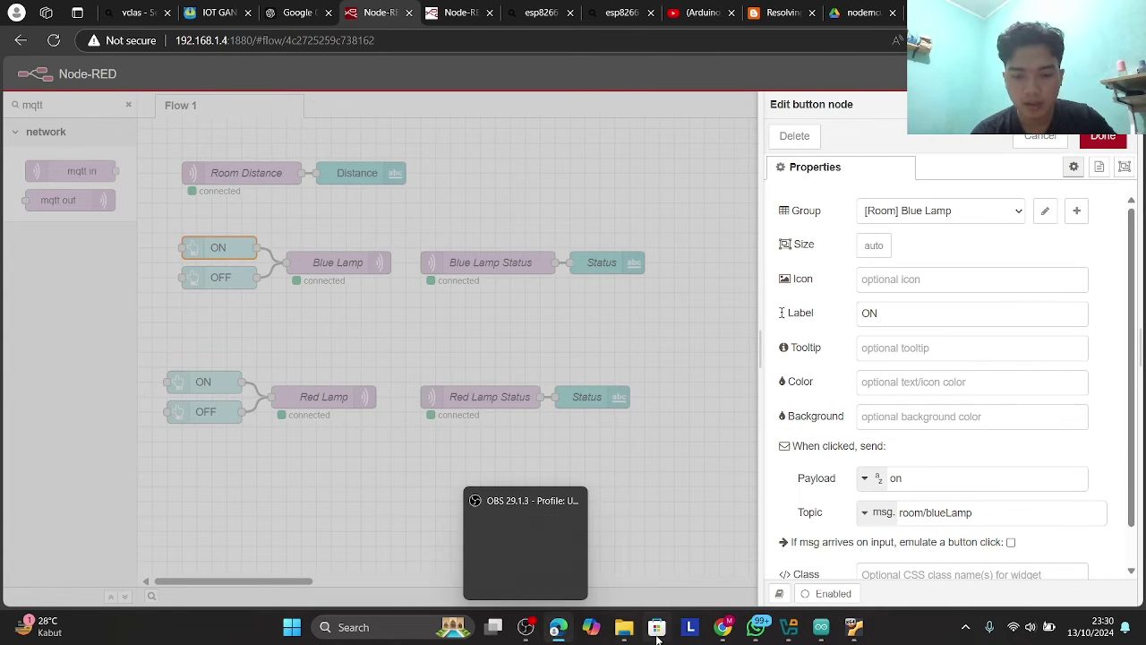
{"action": "key", "text": "alt+Tab"}
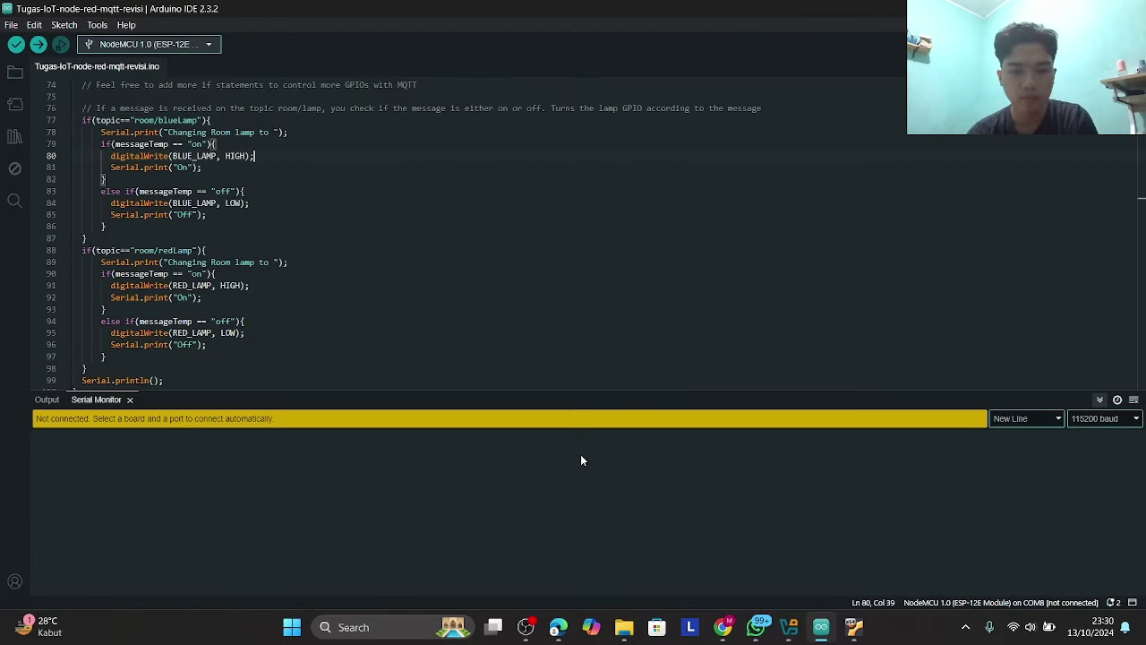
{"action": "scroll", "coordinate": [168, 162], "scroll_direction": "down", "scroll_amount": 1}
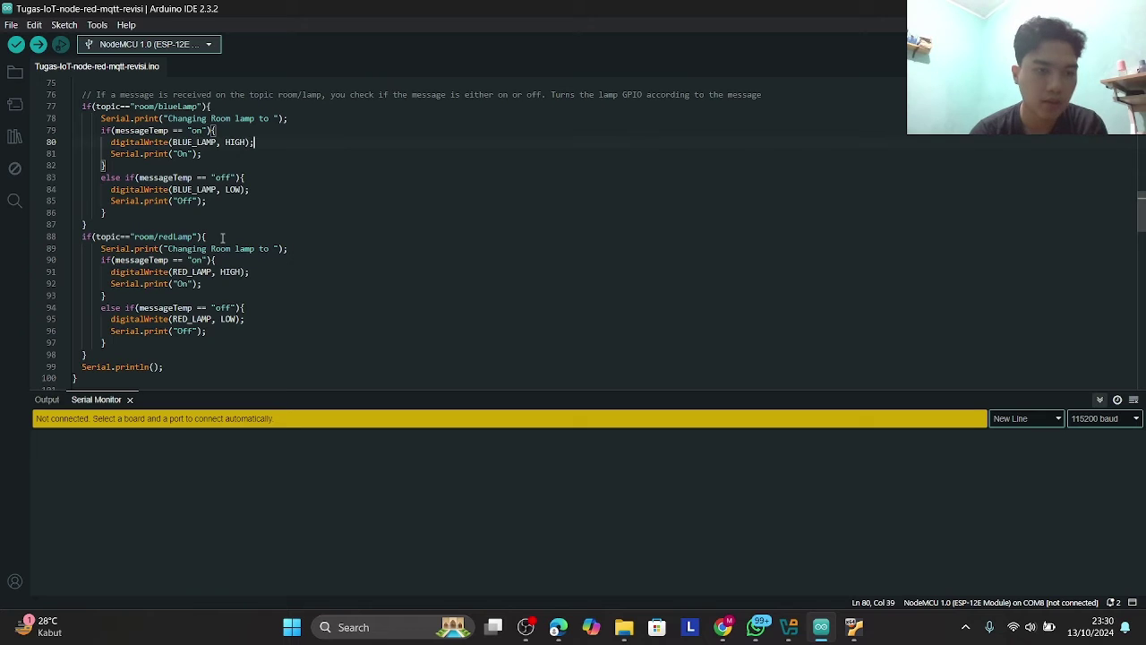
{"action": "scroll", "coordinate": [222, 237], "scroll_direction": "down", "scroll_amount": 1}
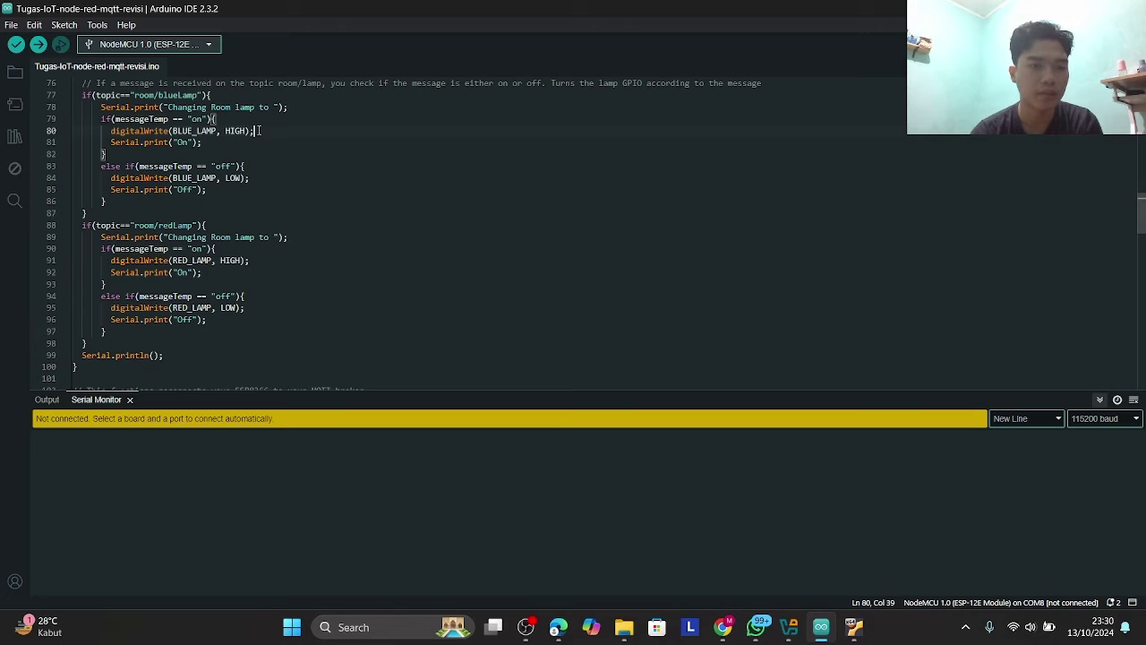
{"action": "left_click_drag", "start_coordinate": [258, 131], "coordinate": [183, 131]}
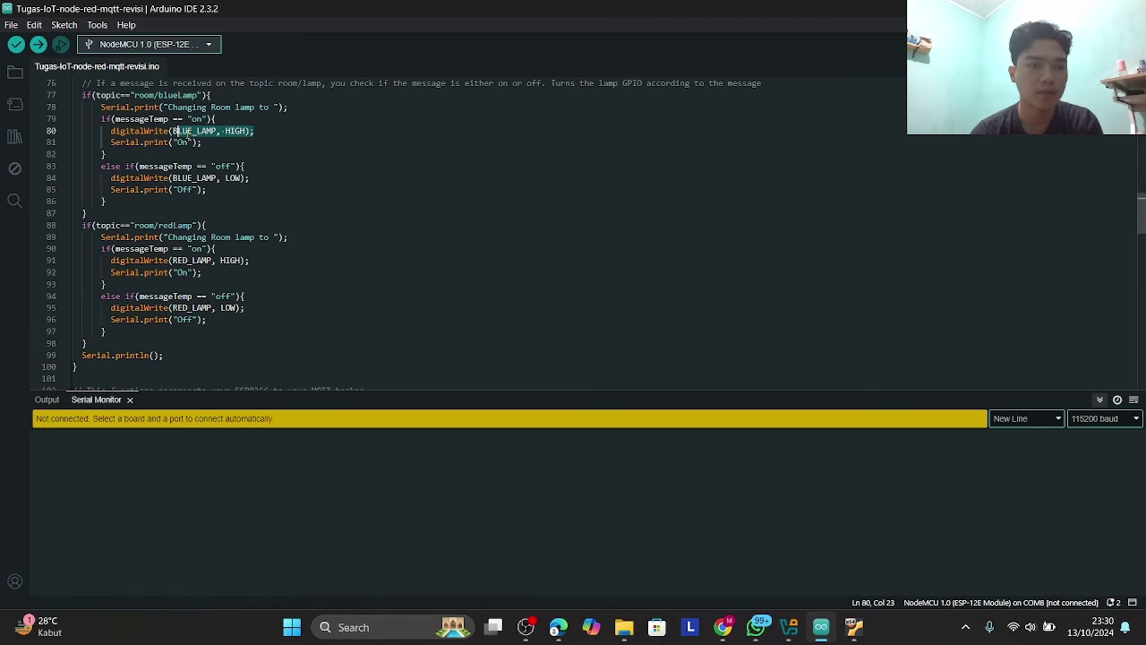
{"action": "left_click", "coordinate": [251, 133]}
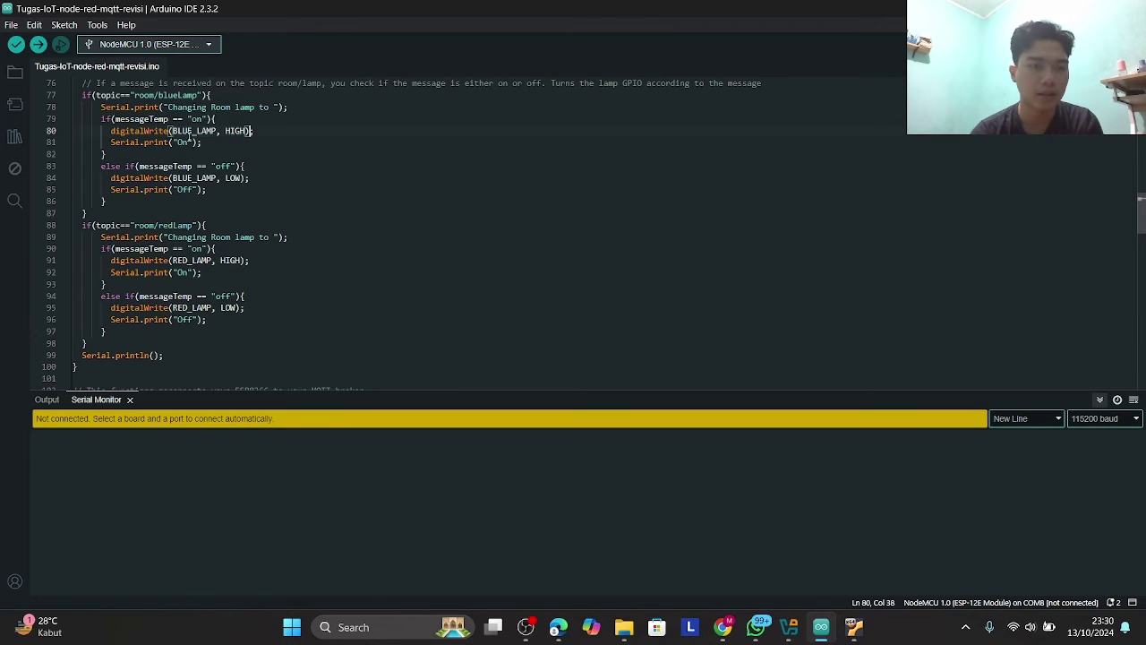
{"action": "scroll", "coordinate": [201, 171], "scroll_direction": "down", "scroll_amount": 1}
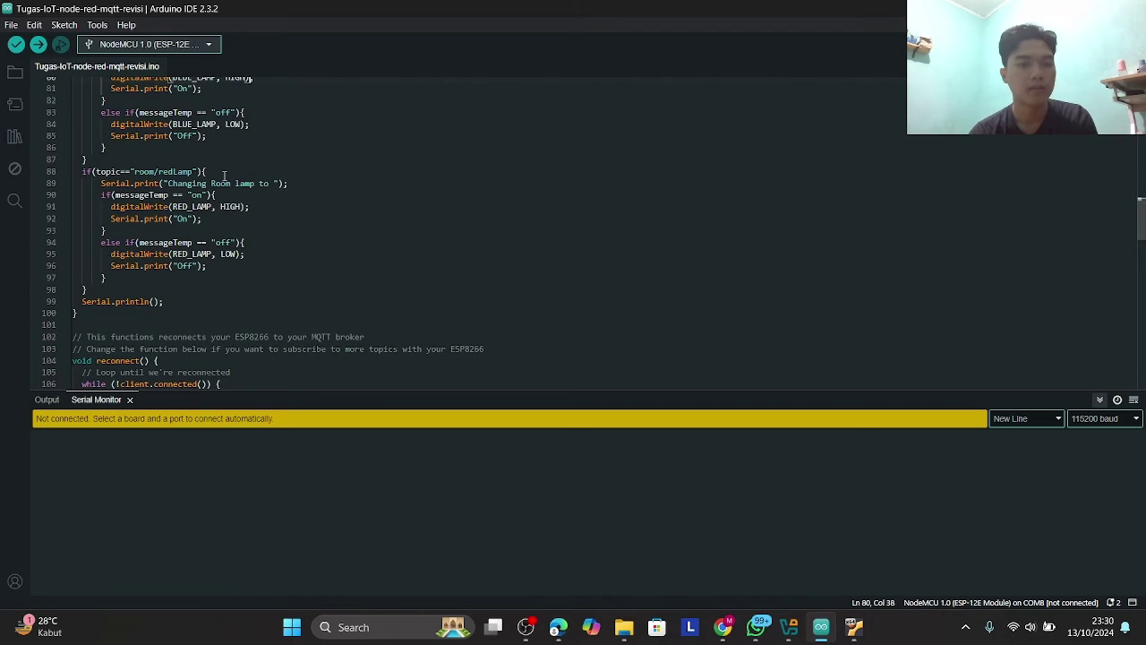
{"action": "scroll", "coordinate": [224, 174], "scroll_direction": "down", "scroll_amount": 2}
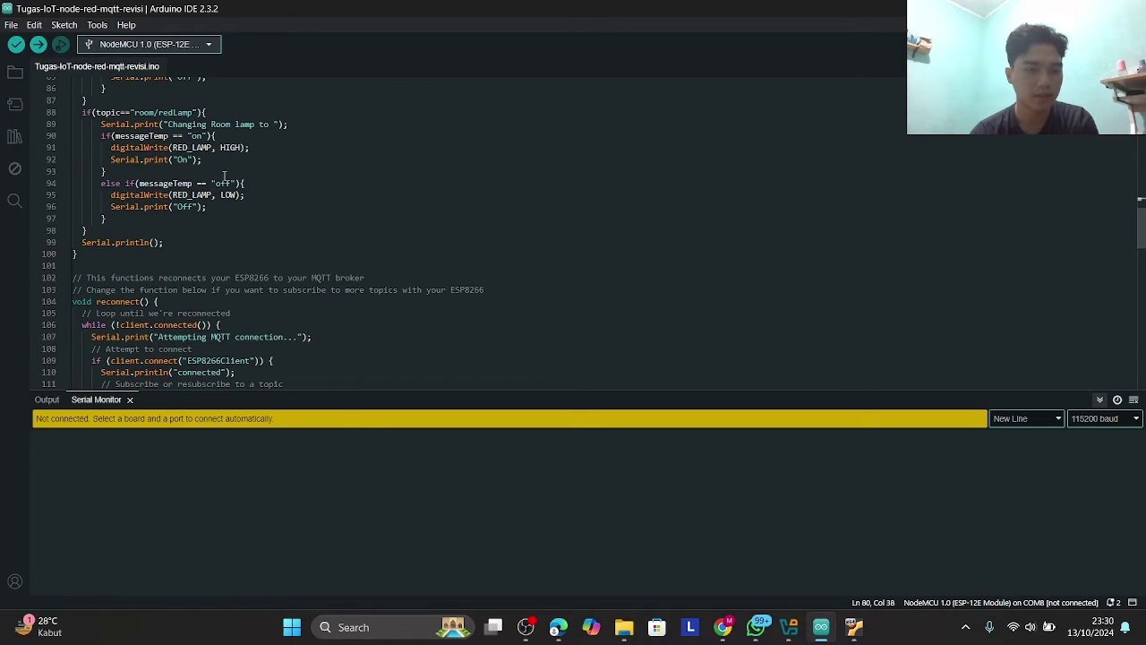
{"action": "scroll", "coordinate": [223, 174], "scroll_direction": "down", "scroll_amount": 2}
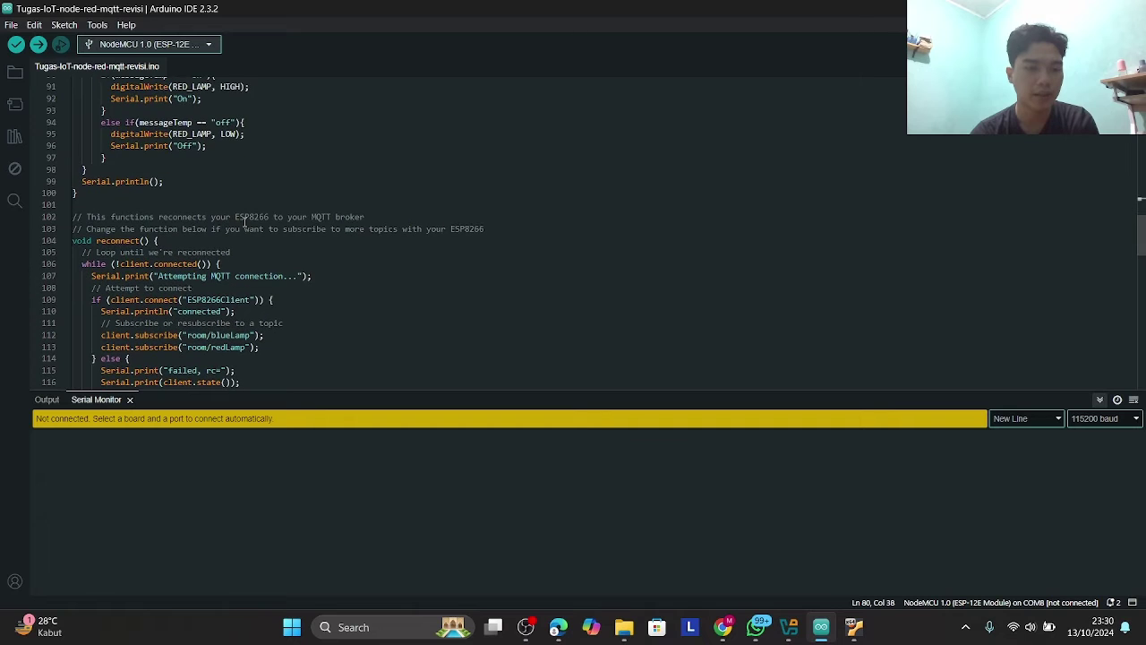
{"action": "scroll", "coordinate": [245, 222], "scroll_direction": "down", "scroll_amount": 3}
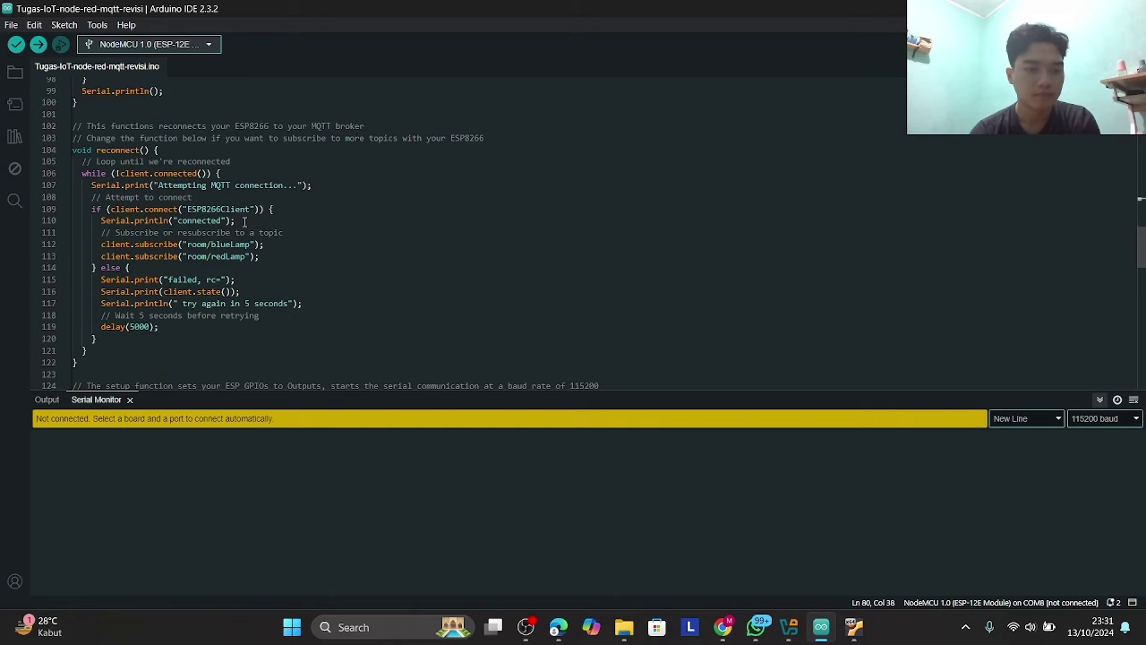
{"action": "scroll", "coordinate": [244, 222], "scroll_direction": "down", "scroll_amount": 3}
{"action": "scroll", "coordinate": [176, 213], "scroll_direction": "down", "scroll_amount": 4}
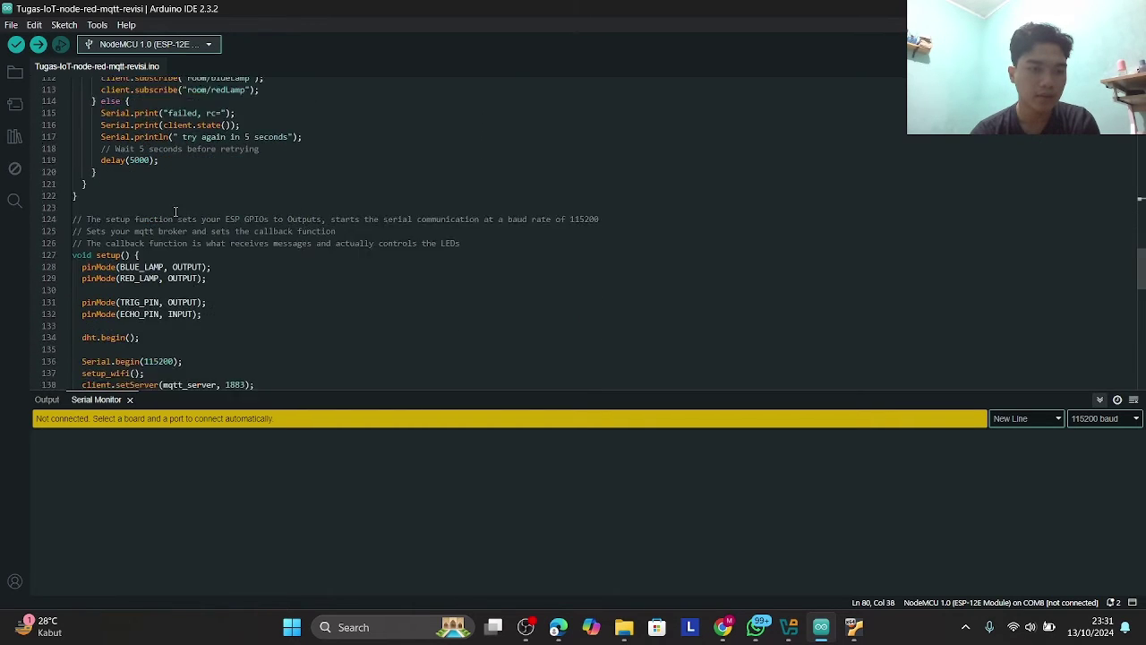
{"action": "scroll", "coordinate": [176, 212], "scroll_direction": "down", "scroll_amount": 1}
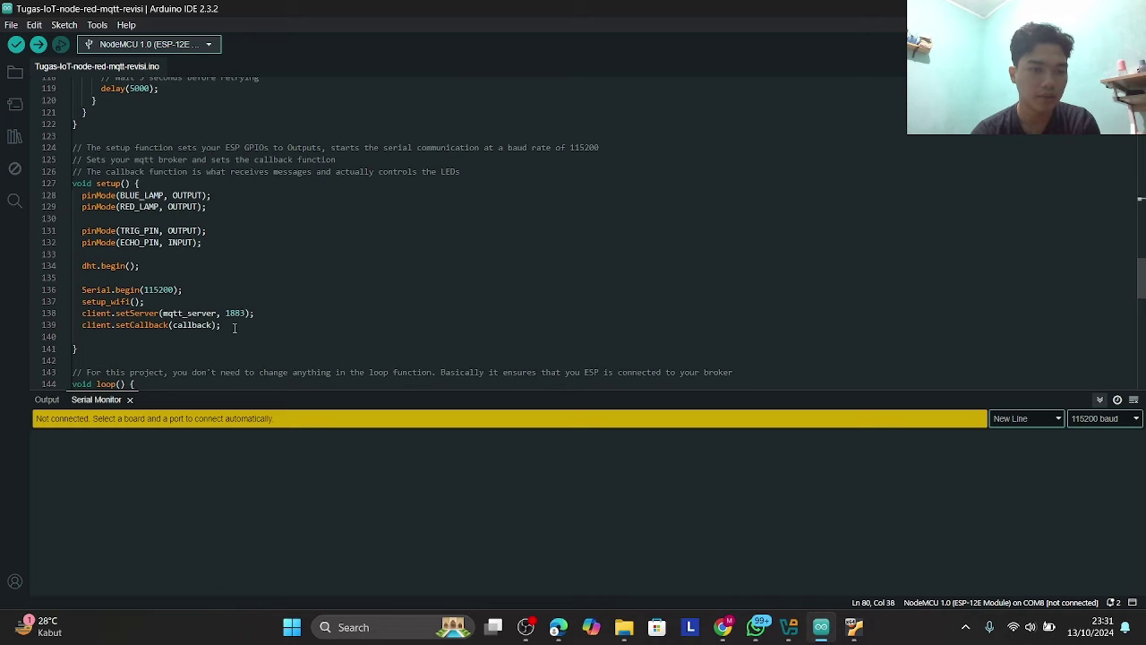
{"action": "scroll", "coordinate": [235, 327], "scroll_direction": "down", "scroll_amount": 1}
- Highlight Serial.begin(115200) on line 136 in setup()
{"action": "scroll", "coordinate": [229, 332], "scroll_direction": "down", "scroll_amount": 1}
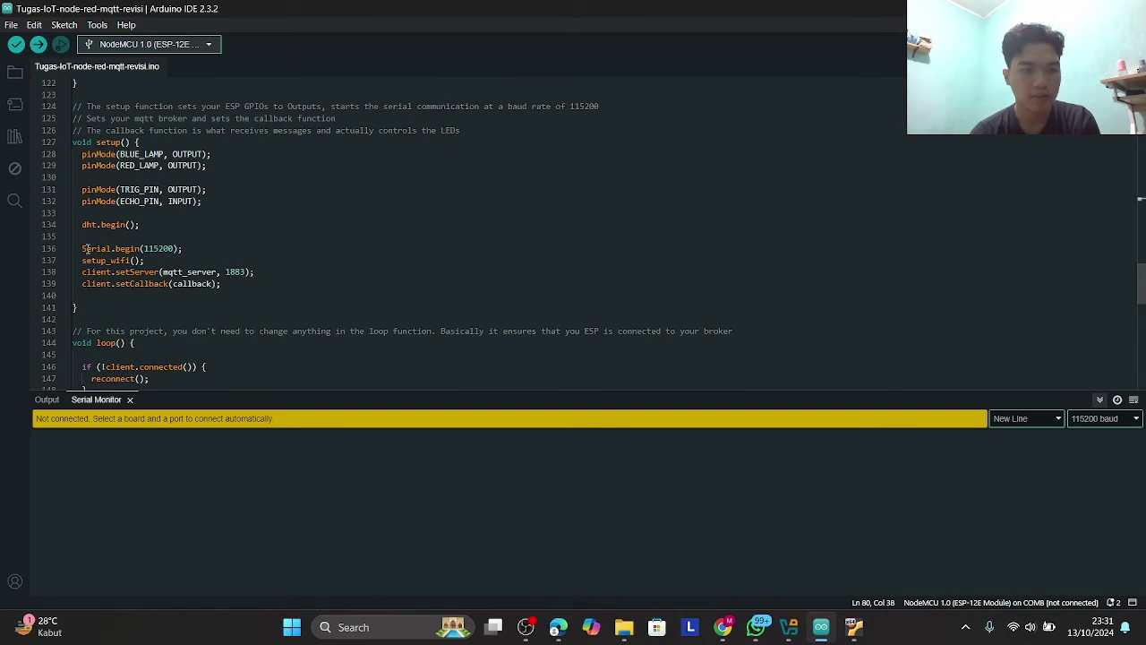
{"action": "left_click_drag", "start_coordinate": [83, 248], "coordinate": [185, 248]}
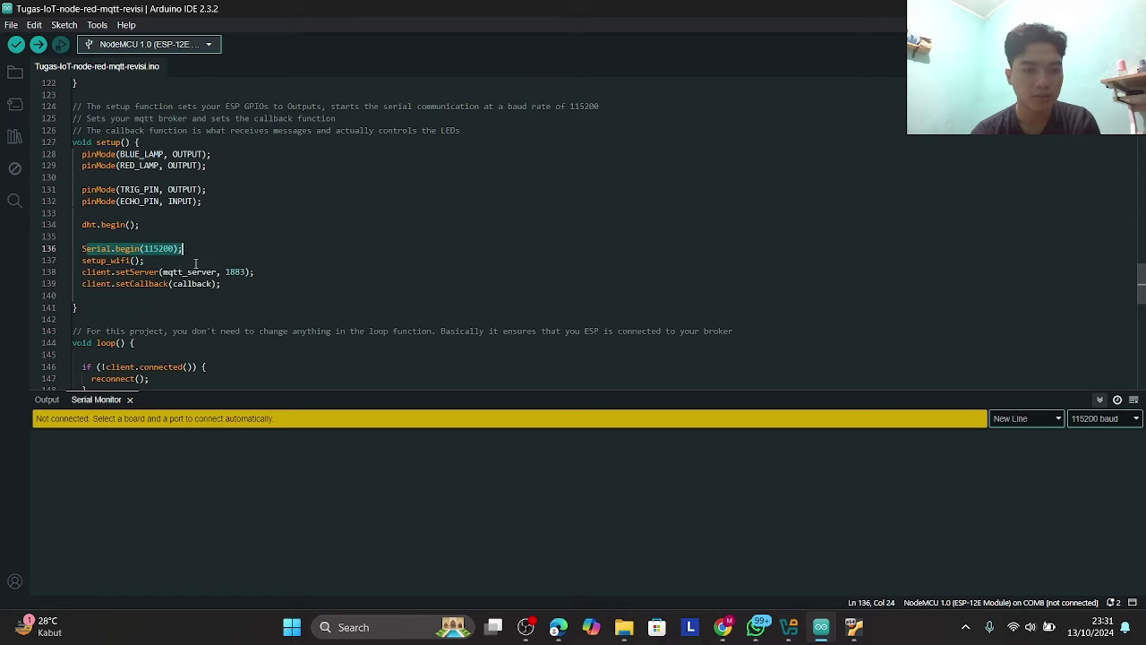
{"action": "left_click", "coordinate": [195, 262]}
- In loop(), mark dht.readHumidity() and inspect the h and t variables on lines 157–158
{"action": "scroll", "coordinate": [195, 262], "scroll_direction": "down", "scroll_amount": 3}
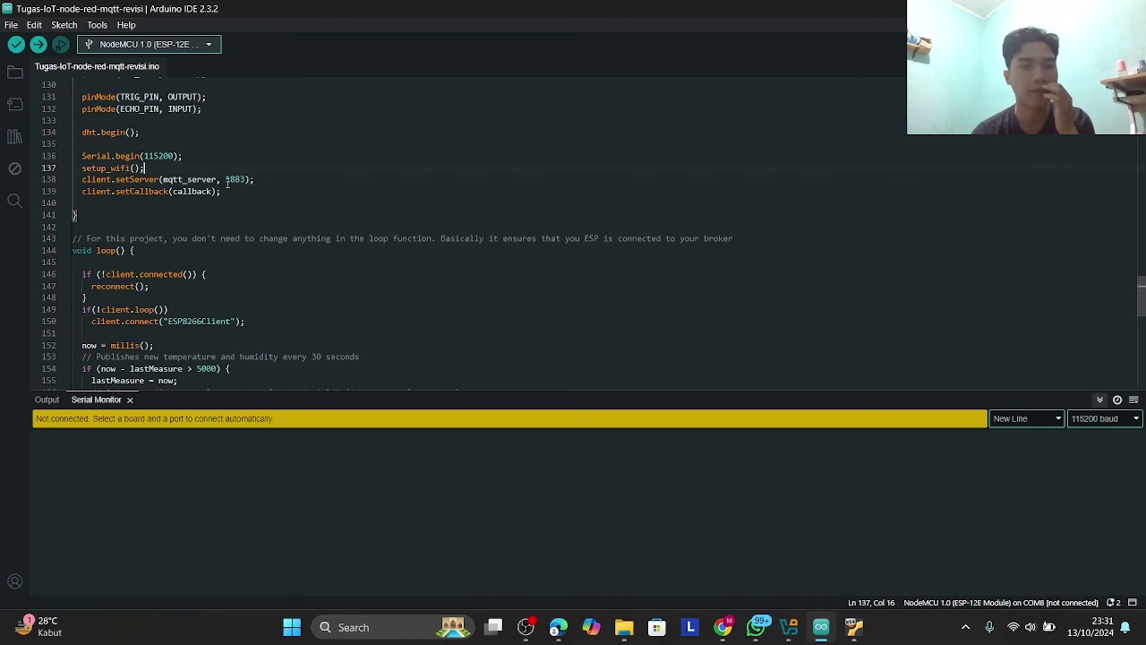
{"action": "scroll", "coordinate": [228, 182], "scroll_direction": "down", "scroll_amount": 1}
{"action": "scroll", "coordinate": [228, 182], "scroll_direction": "down", "scroll_amount": 5}
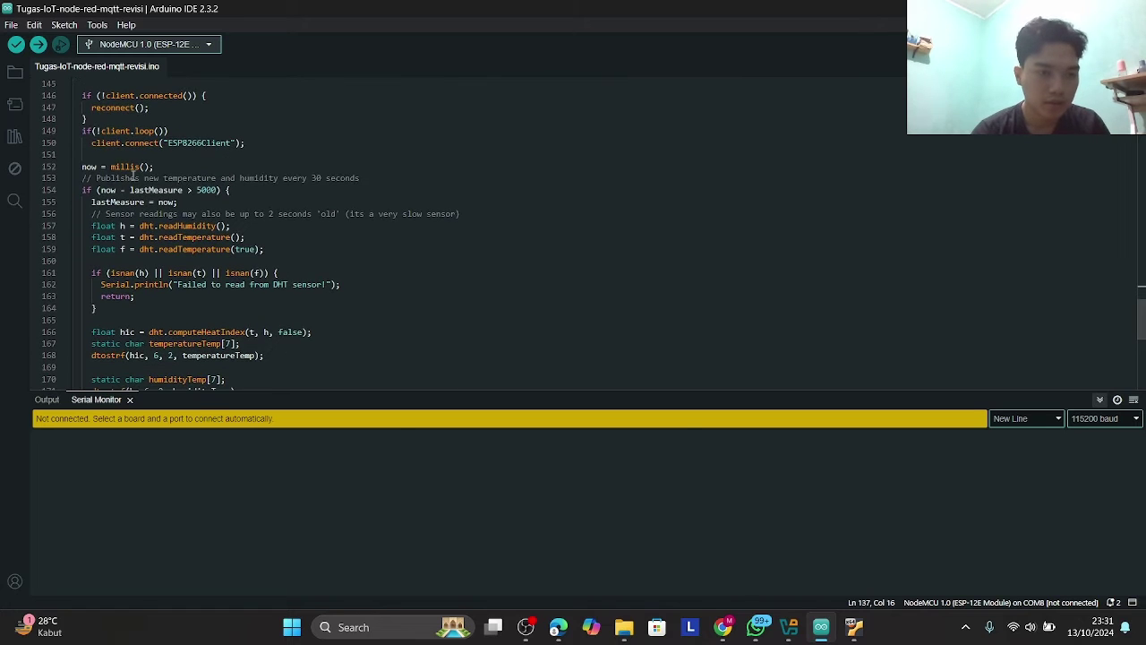
{"action": "scroll", "coordinate": [102, 190], "scroll_direction": "down", "scroll_amount": 2}
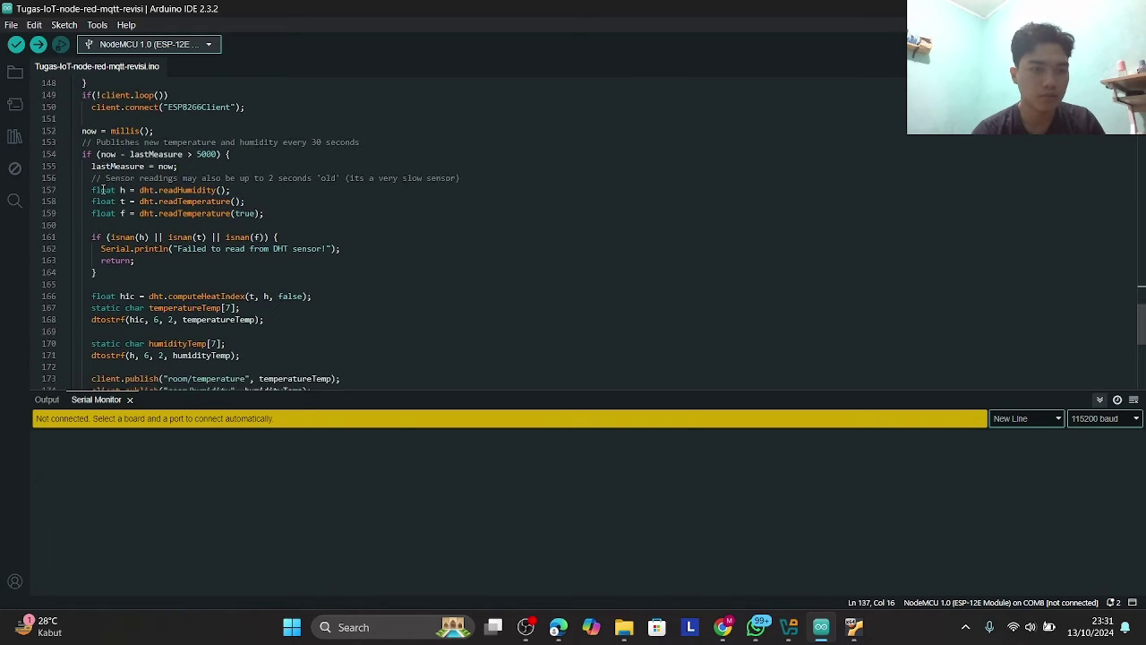
{"action": "scroll", "coordinate": [102, 190], "scroll_direction": "down", "scroll_amount": 1}
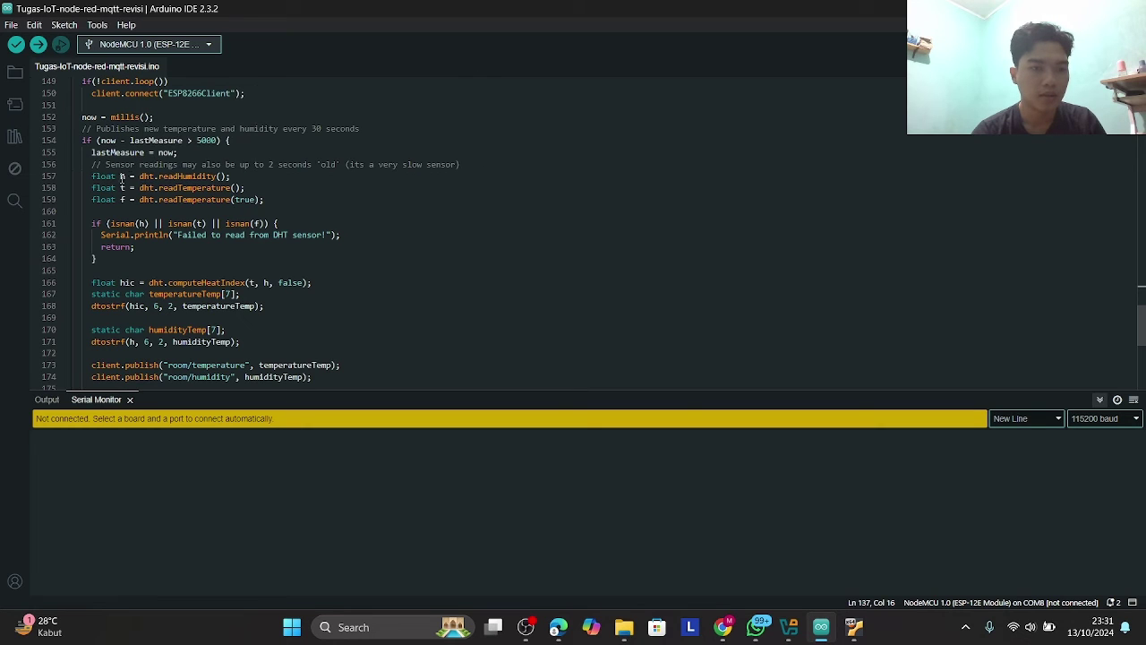
{"action": "left_click_drag", "start_coordinate": [133, 176], "coordinate": [226, 188]}
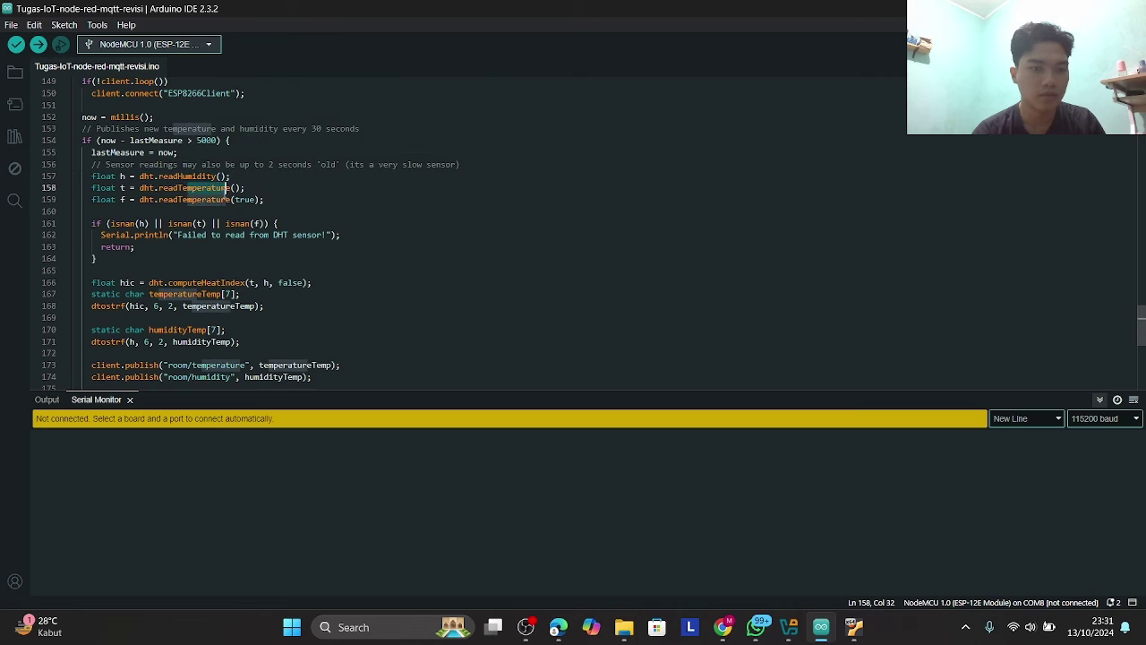
{"action": "scroll", "coordinate": [237, 230], "scroll_direction": "down", "scroll_amount": 1}
{"action": "scroll", "coordinate": [237, 230], "scroll_direction": "down", "scroll_amount": 2}
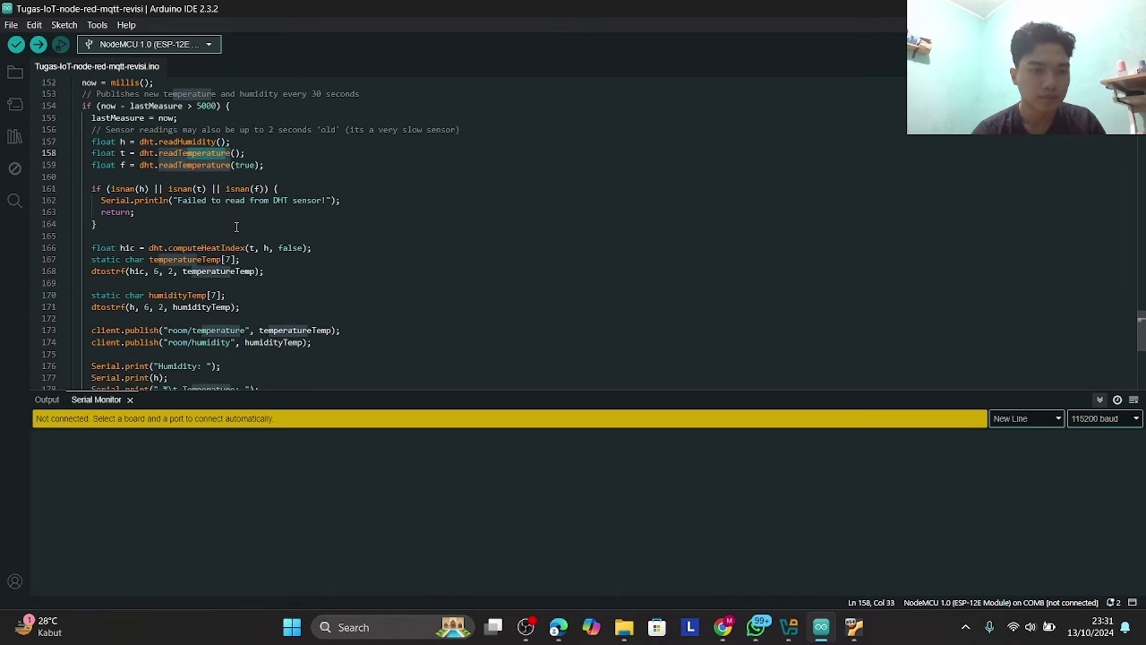
{"action": "left_click", "coordinate": [121, 141]}
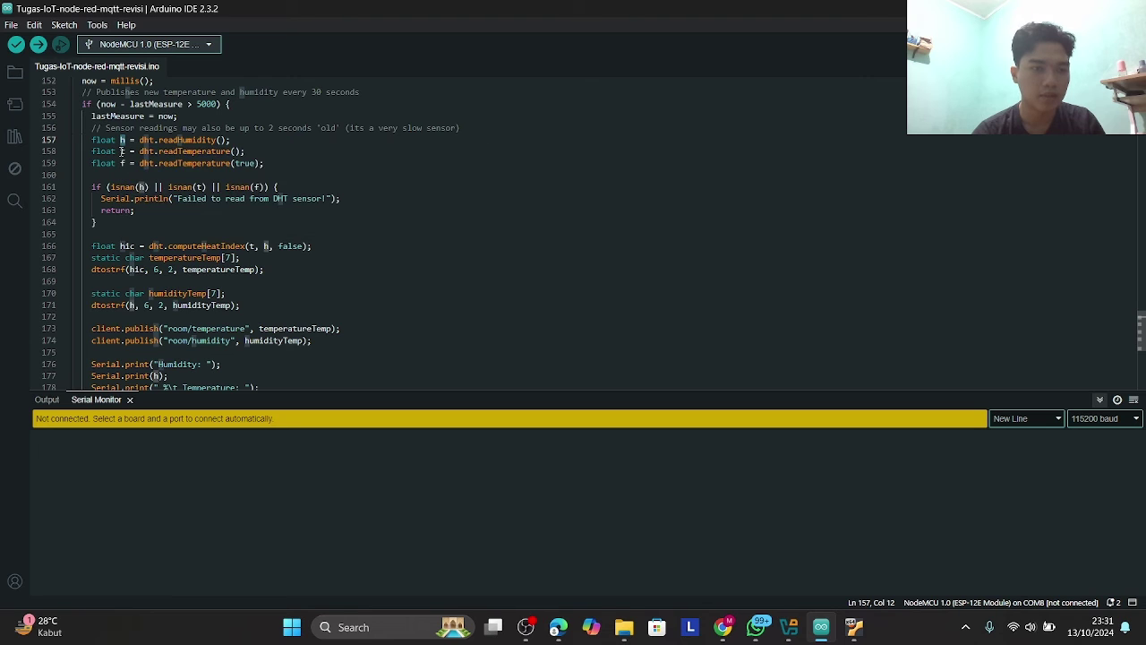
{"action": "left_click", "coordinate": [121, 151]}
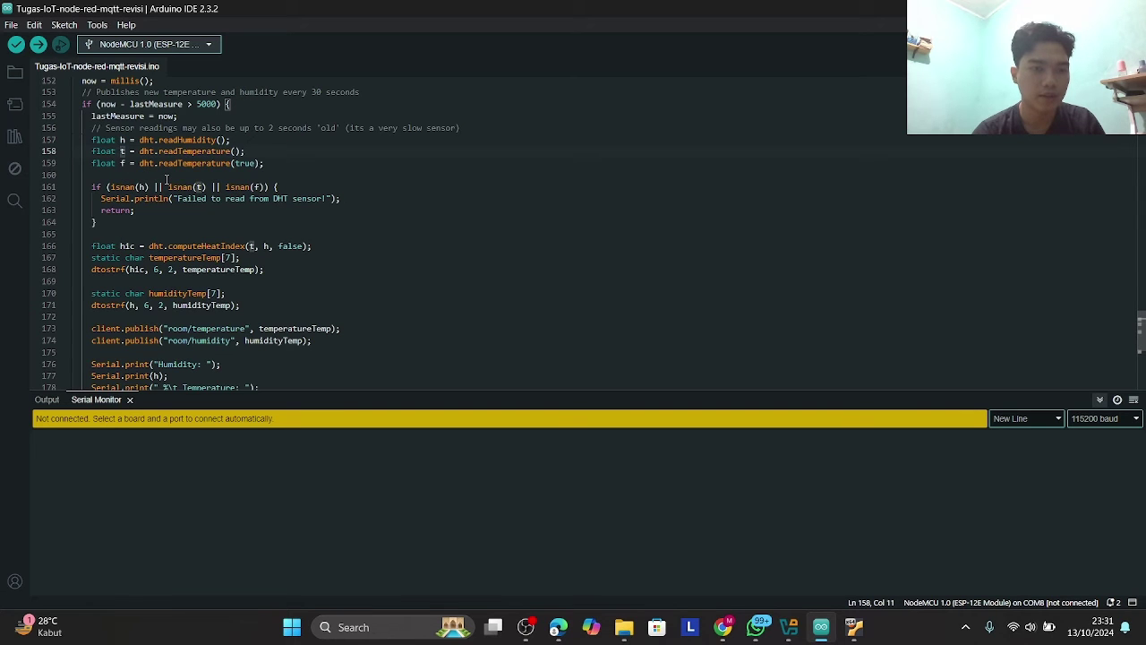
- Highlight the "room/temperature" and "room/humidity" topic strings in the client.publish calls
{"action": "scroll", "coordinate": [166, 179], "scroll_direction": "down", "scroll_amount": 5}
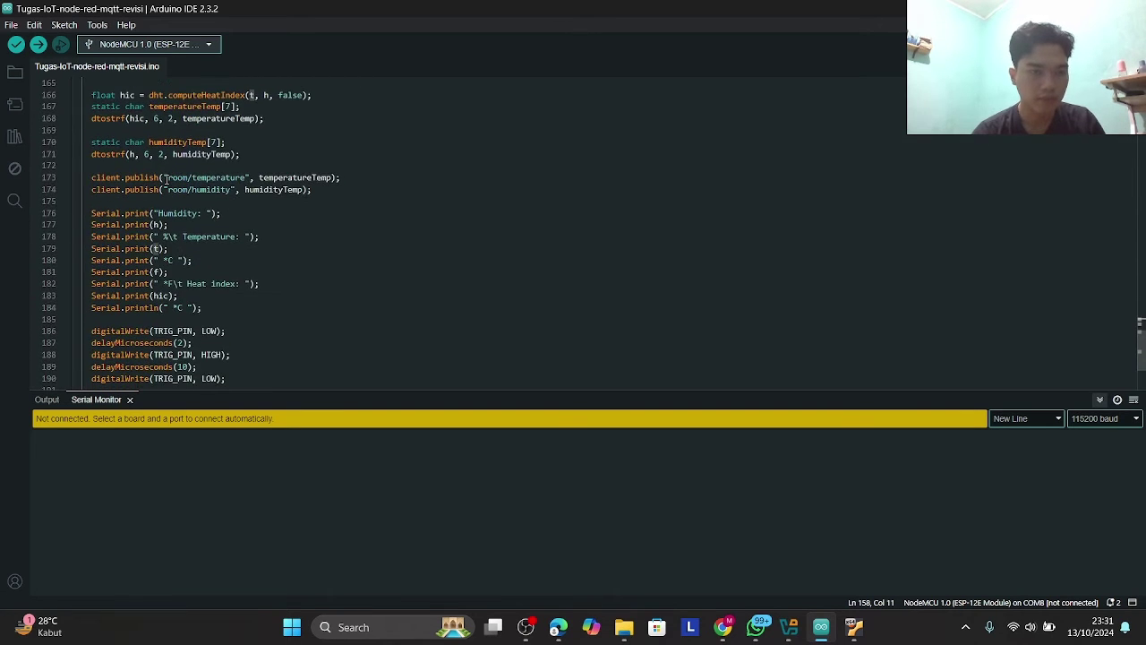
{"action": "scroll", "coordinate": [167, 179], "scroll_direction": "down", "scroll_amount": 3}
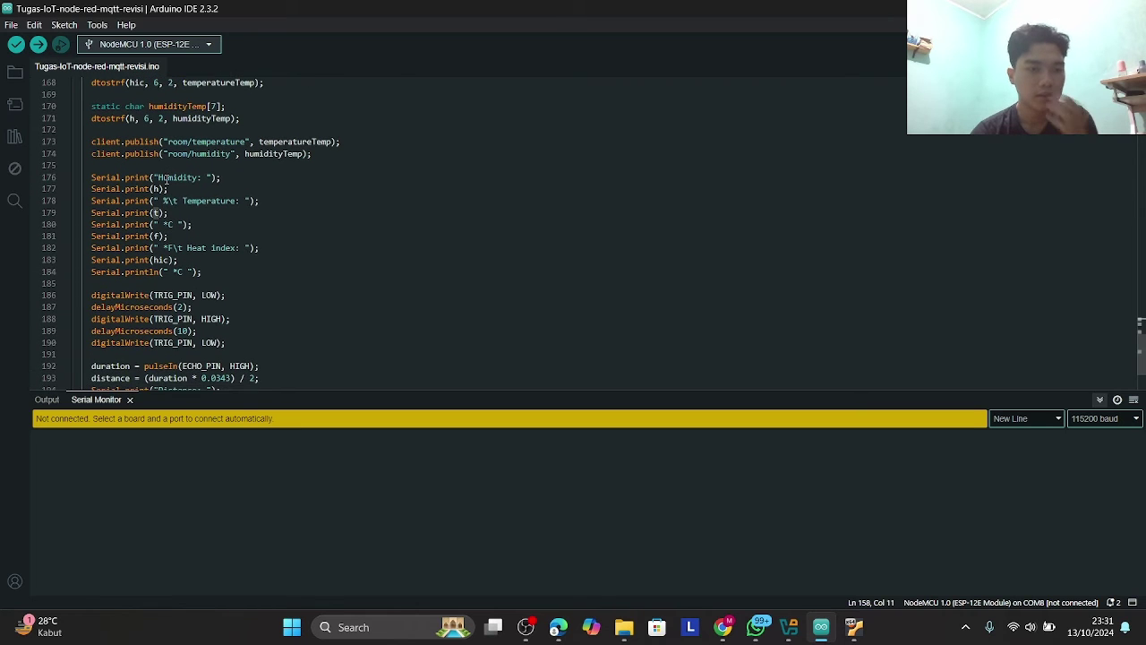
{"action": "scroll", "coordinate": [167, 179], "scroll_direction": "up", "scroll_amount": 1}
{"action": "scroll", "coordinate": [167, 180], "scroll_direction": "down", "scroll_amount": 1}
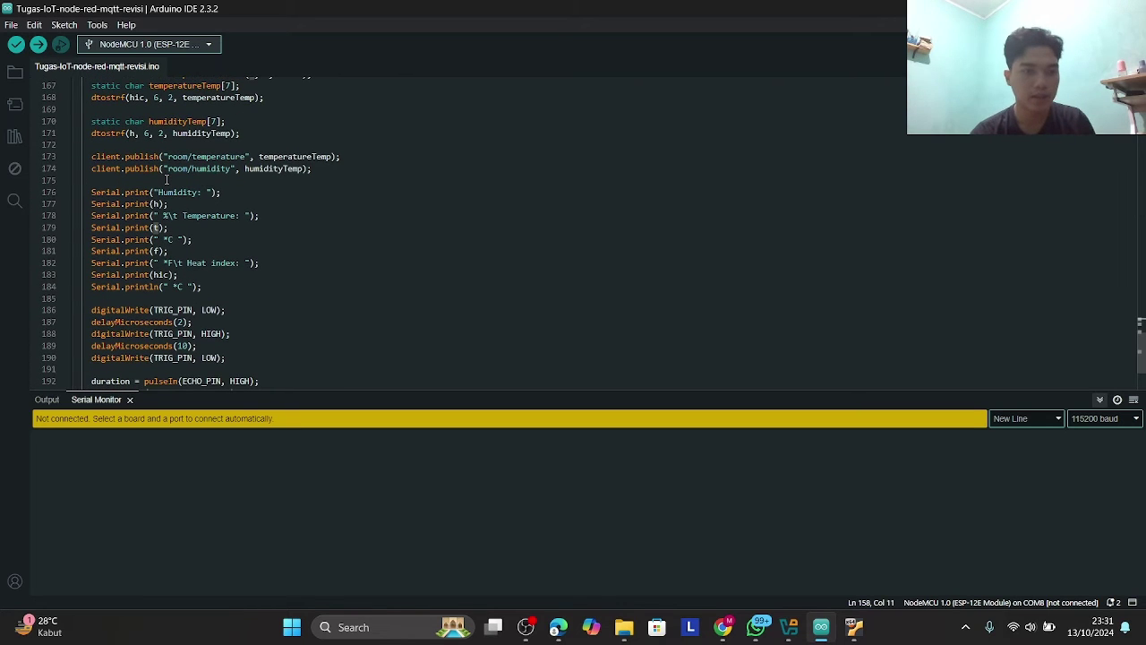
{"action": "left_click_drag", "start_coordinate": [167, 157], "coordinate": [245, 153]}
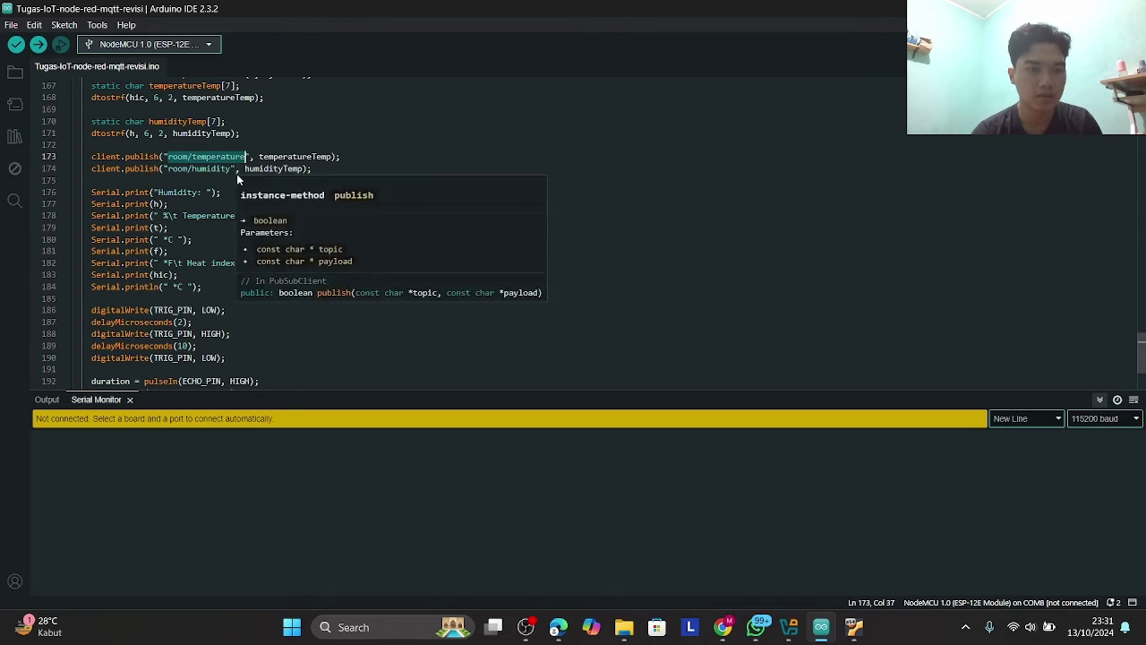
{"action": "left_click", "coordinate": [211, 168]}
{"action": "left_click_drag", "start_coordinate": [168, 157], "coordinate": [246, 157]}
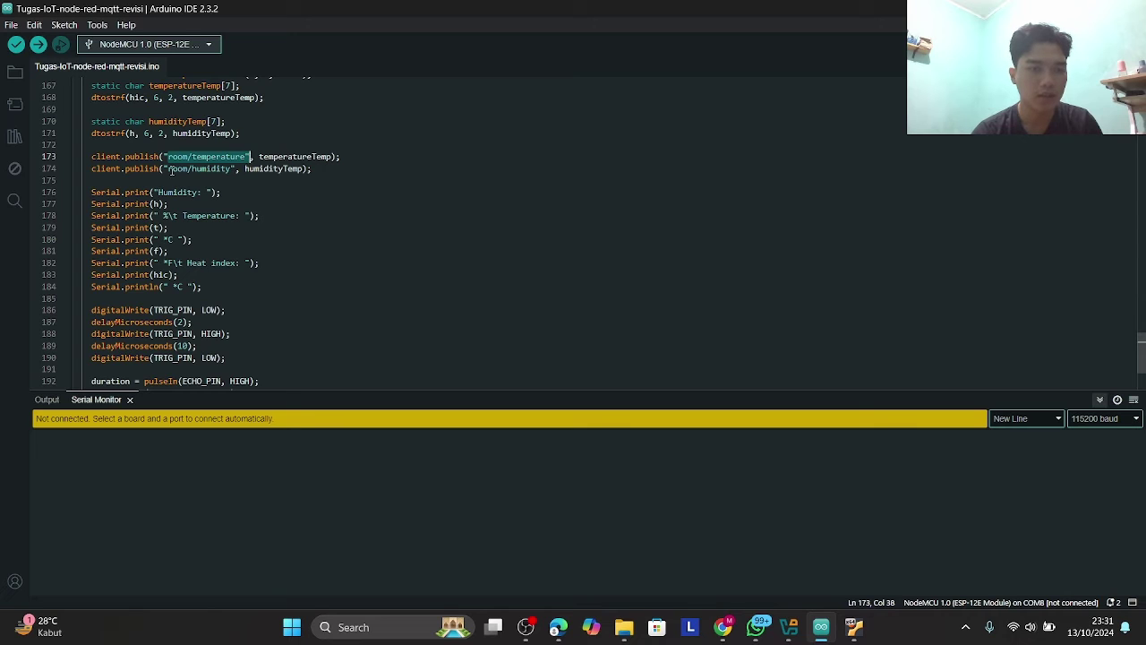
{"action": "left_click_drag", "start_coordinate": [169, 169], "coordinate": [236, 169]}
- Scroll to the ultrasonic distance calculation and room/distance publish code
{"action": "scroll", "coordinate": [254, 200], "scroll_direction": "down", "scroll_amount": 5}
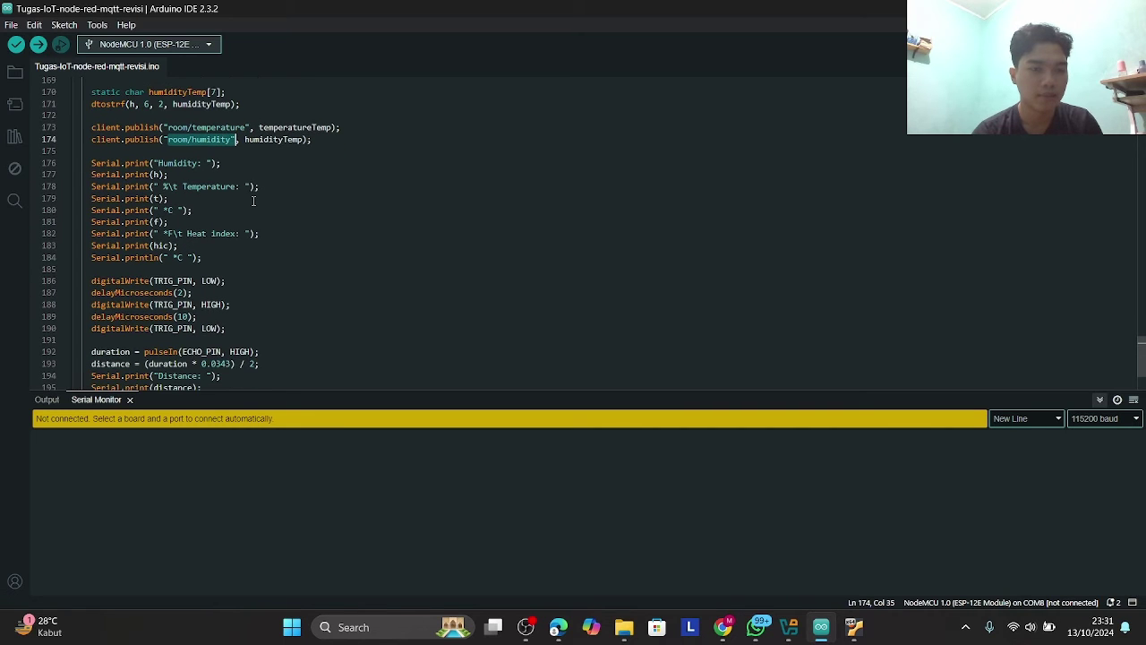
{"action": "scroll", "coordinate": [253, 182], "scroll_direction": "down", "scroll_amount": 3}
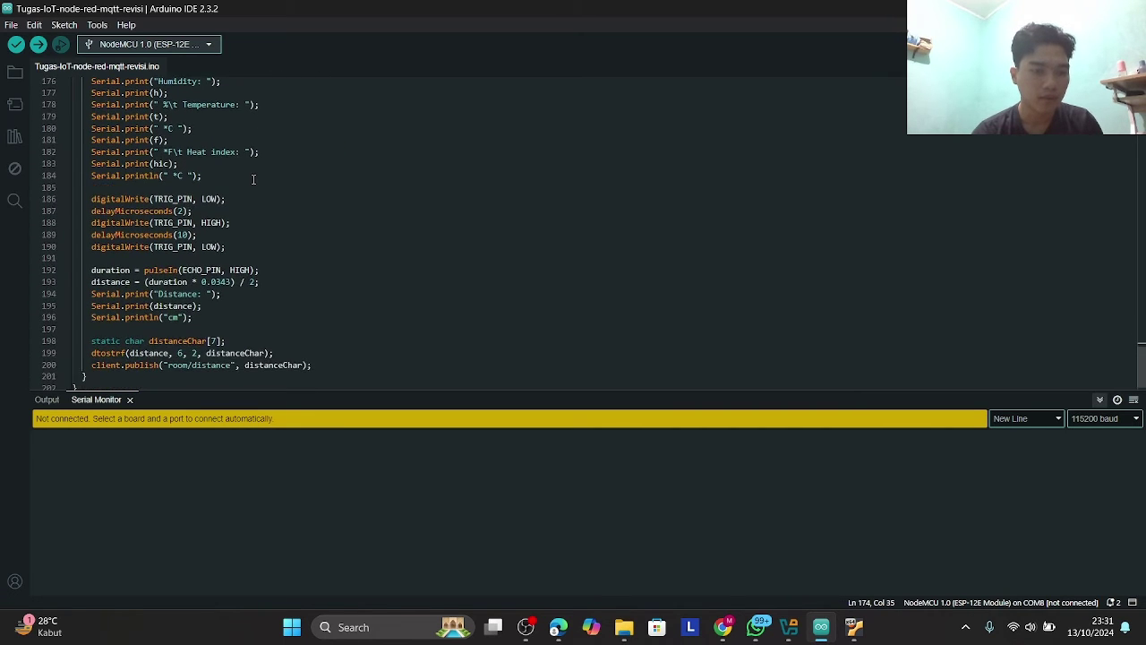
{"action": "scroll", "coordinate": [221, 144], "scroll_direction": "up", "scroll_amount": 2}
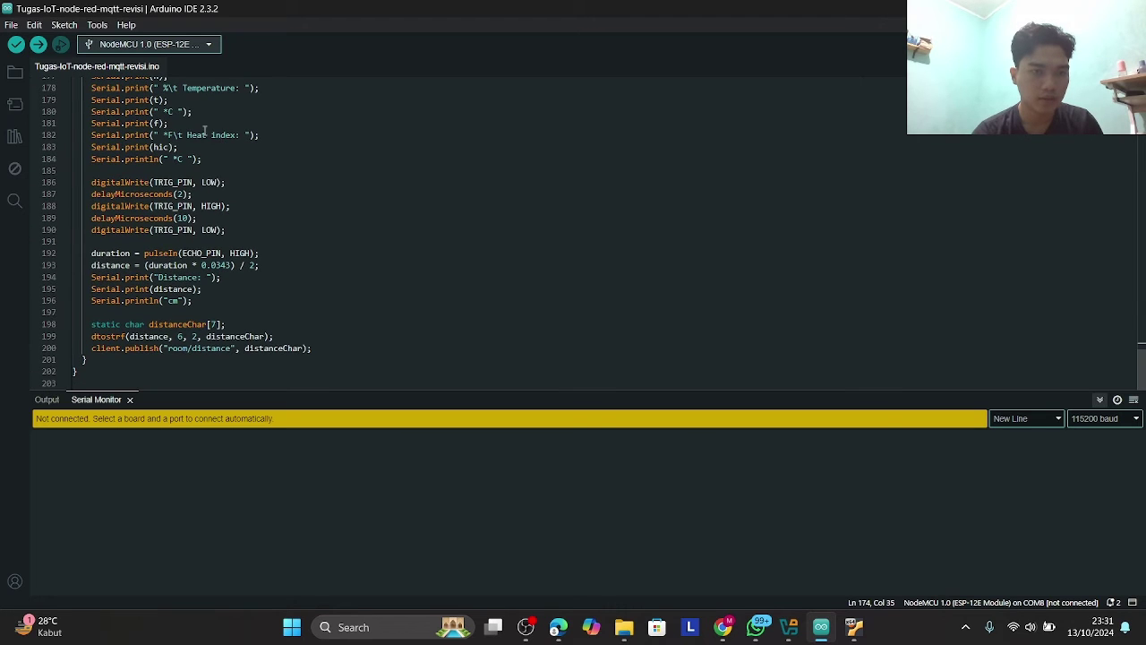
{"action": "left_click_drag", "start_coordinate": [208, 176], "coordinate": [86, 93]}
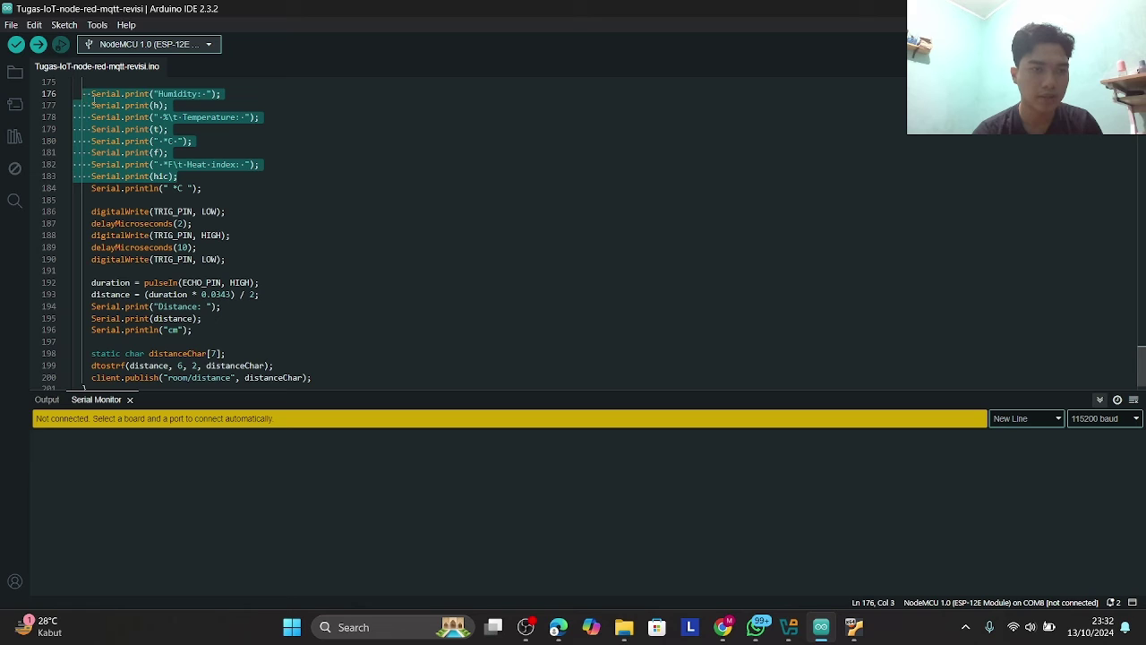
{"action": "left_click", "coordinate": [324, 148]}
{"action": "scroll", "coordinate": [324, 147], "scroll_direction": "down", "scroll_amount": 1}
{"action": "left_click_drag", "start_coordinate": [84, 197], "coordinate": [212, 249]}
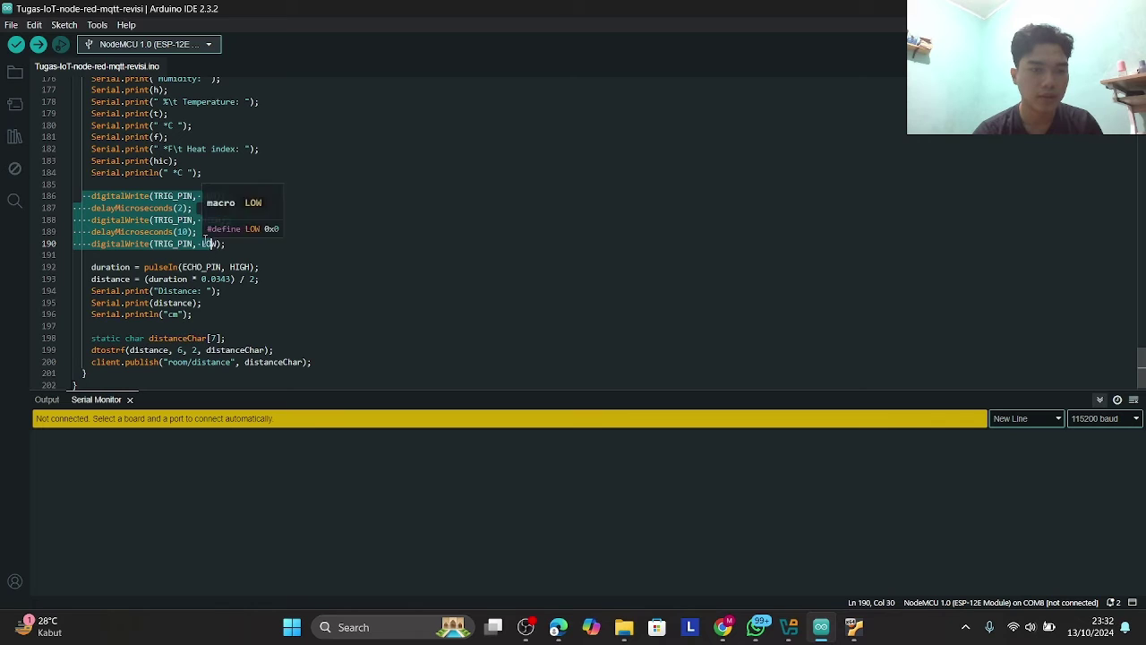
{"action": "left_click", "coordinate": [184, 195]}
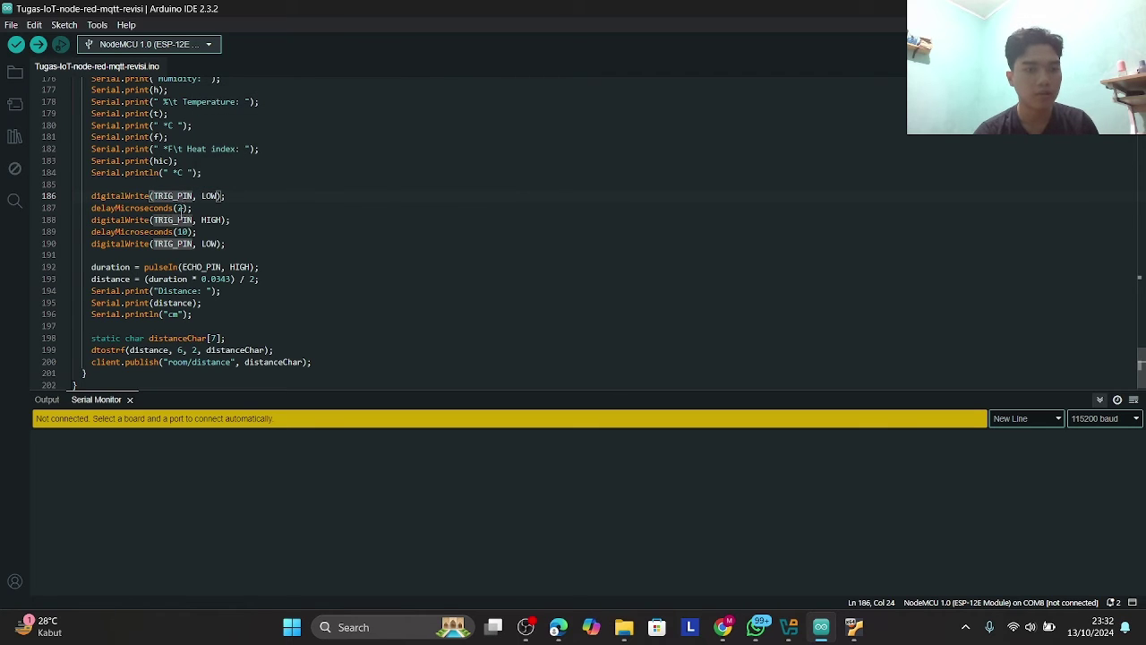
{"action": "left_click", "coordinate": [185, 209]}
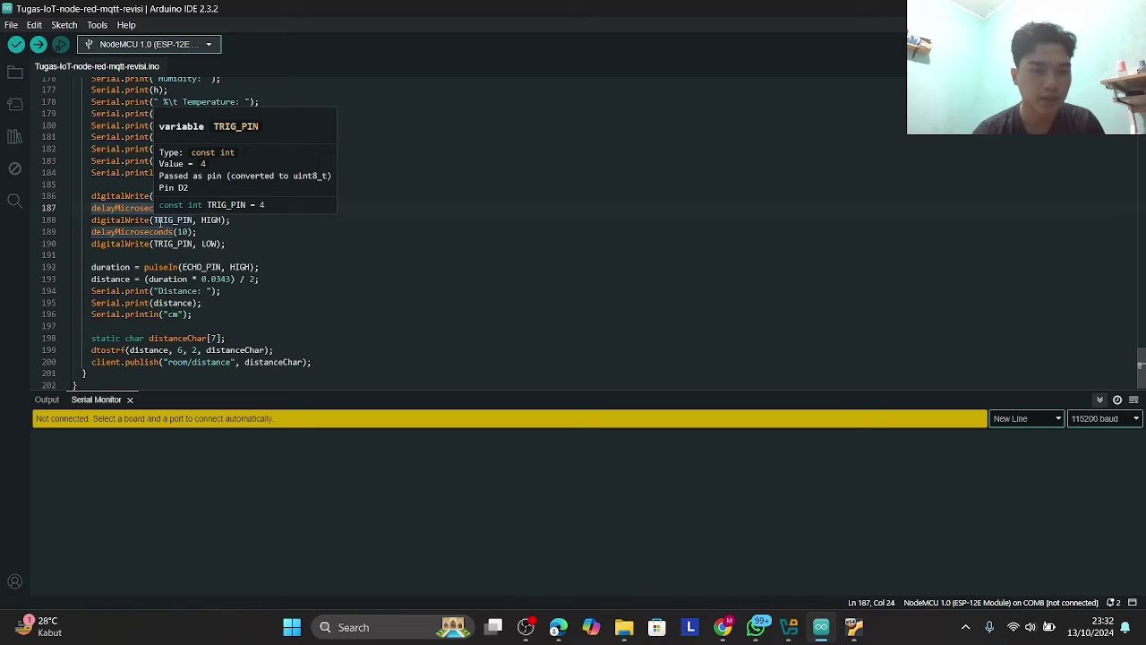
{"action": "left_click", "coordinate": [156, 220]}
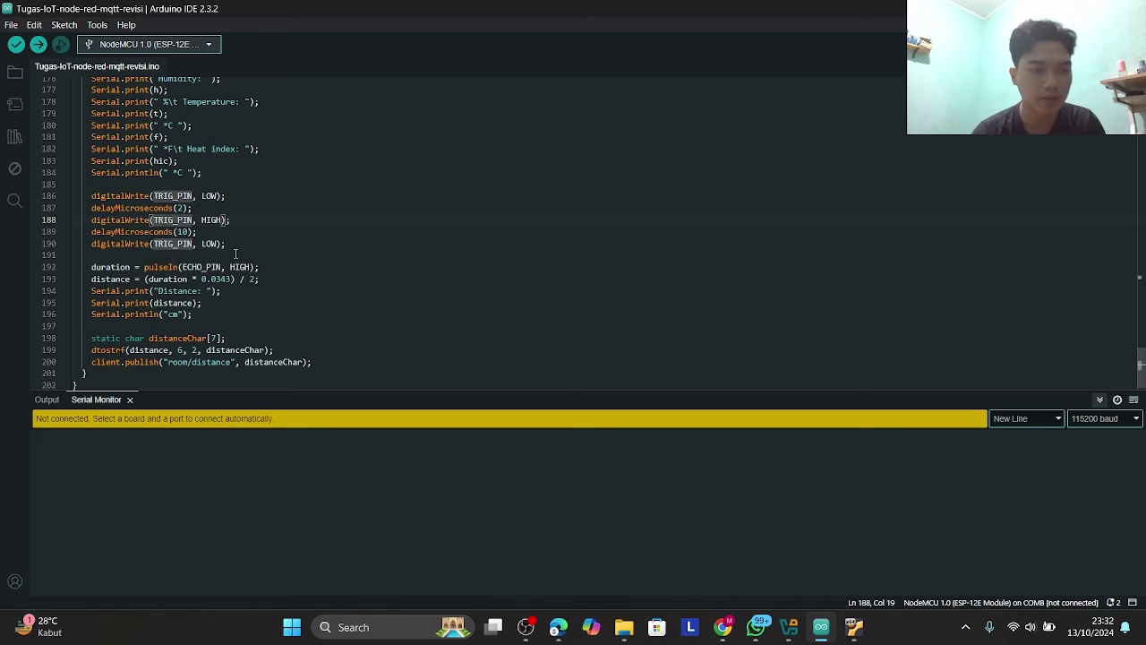
{"action": "scroll", "coordinate": [238, 255], "scroll_direction": "down", "scroll_amount": 1}
{"action": "scroll", "coordinate": [210, 279], "scroll_direction": "down", "scroll_amount": 1}
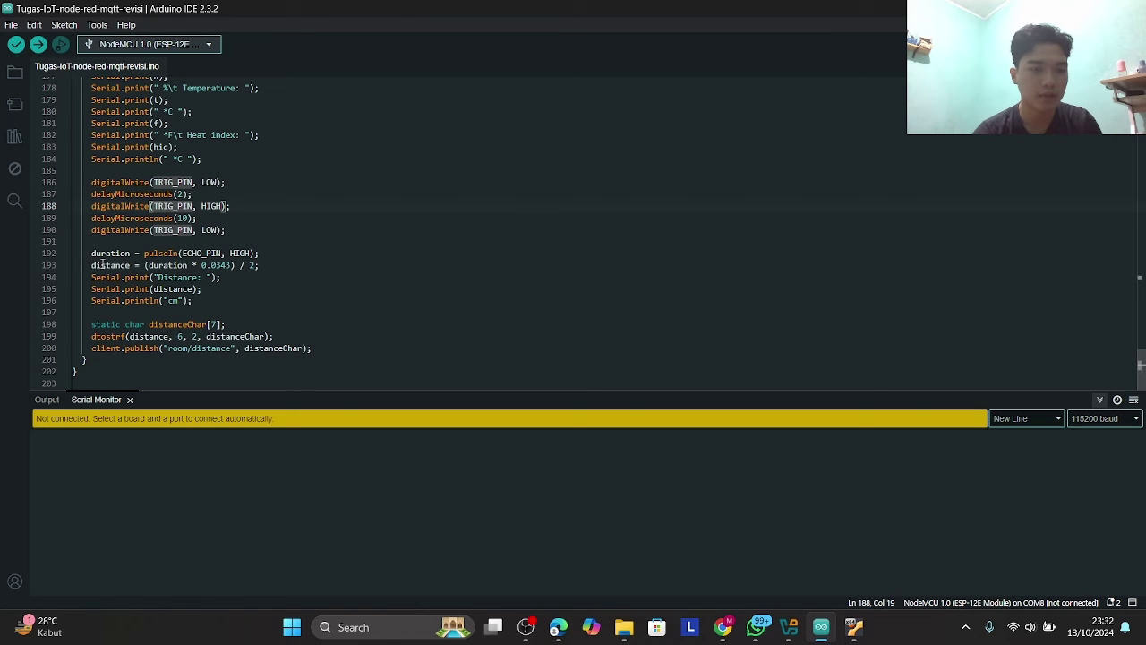
{"action": "left_click", "coordinate": [92, 265]}
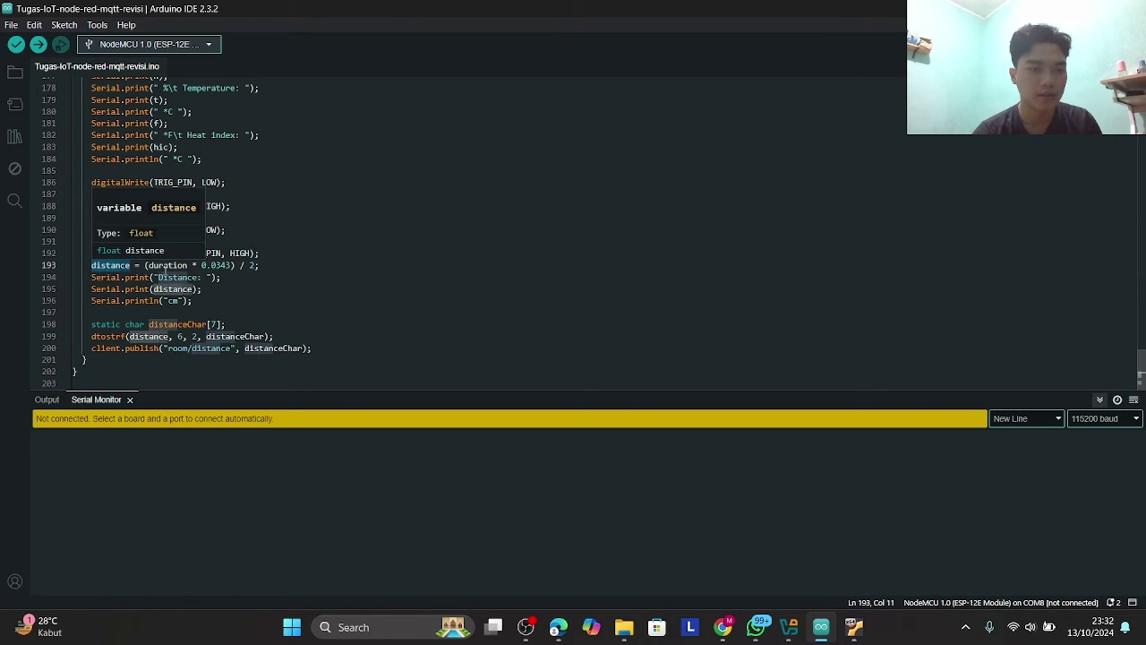
{"action": "left_click", "coordinate": [177, 265]}
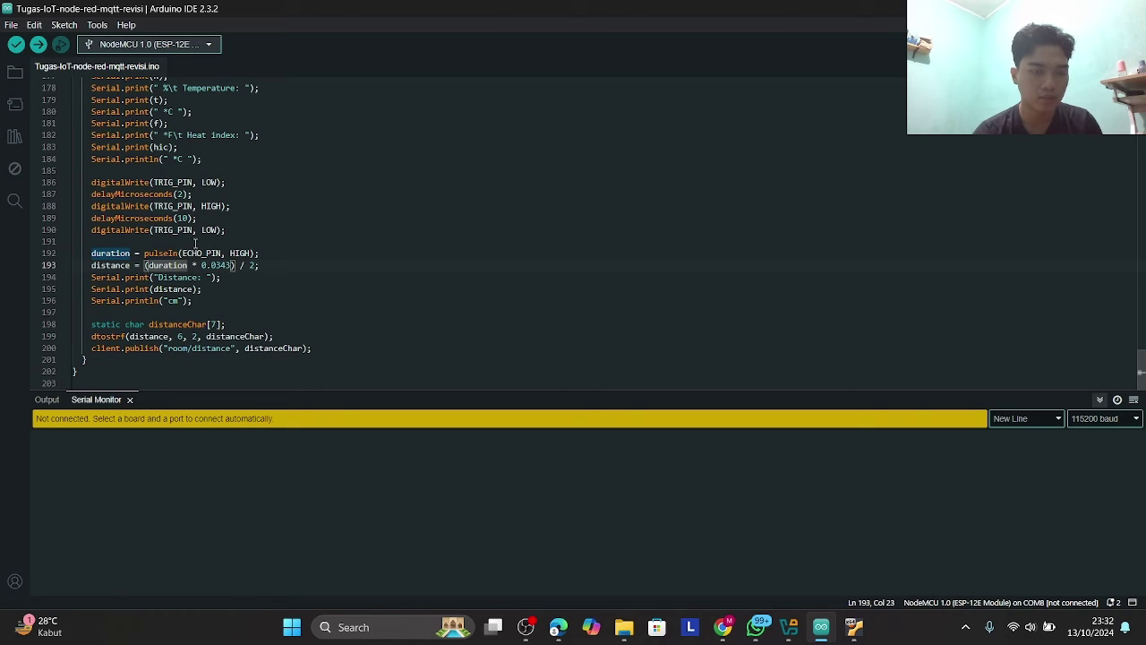
{"action": "left_click", "coordinate": [202, 252]}
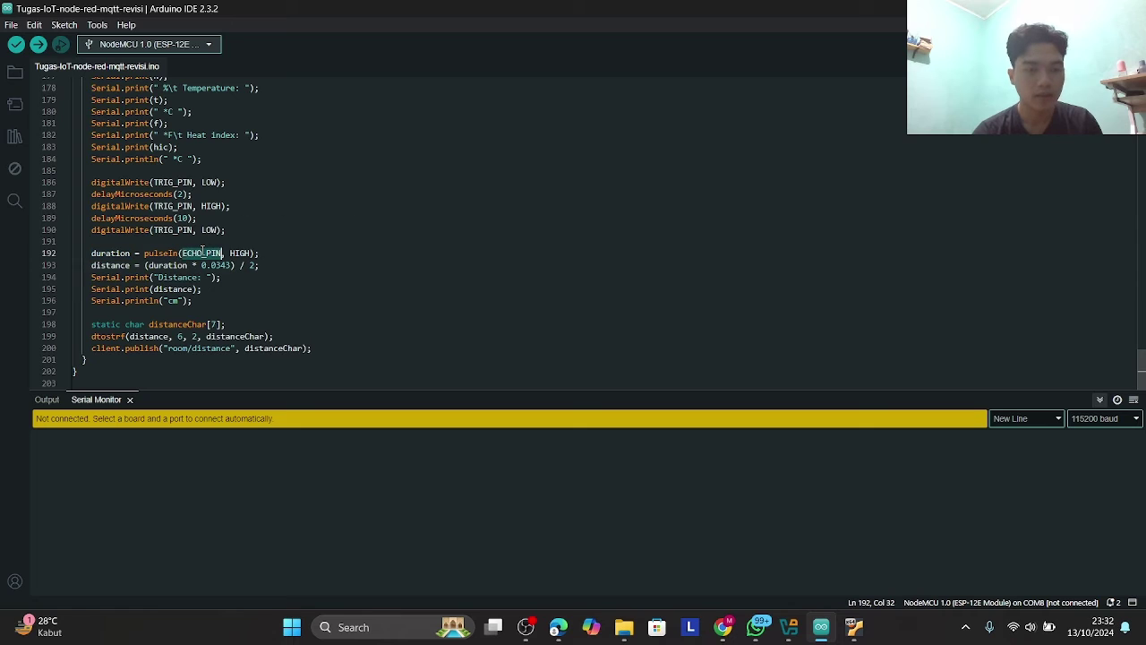
{"action": "mouse_move", "coordinate": [166, 262]}
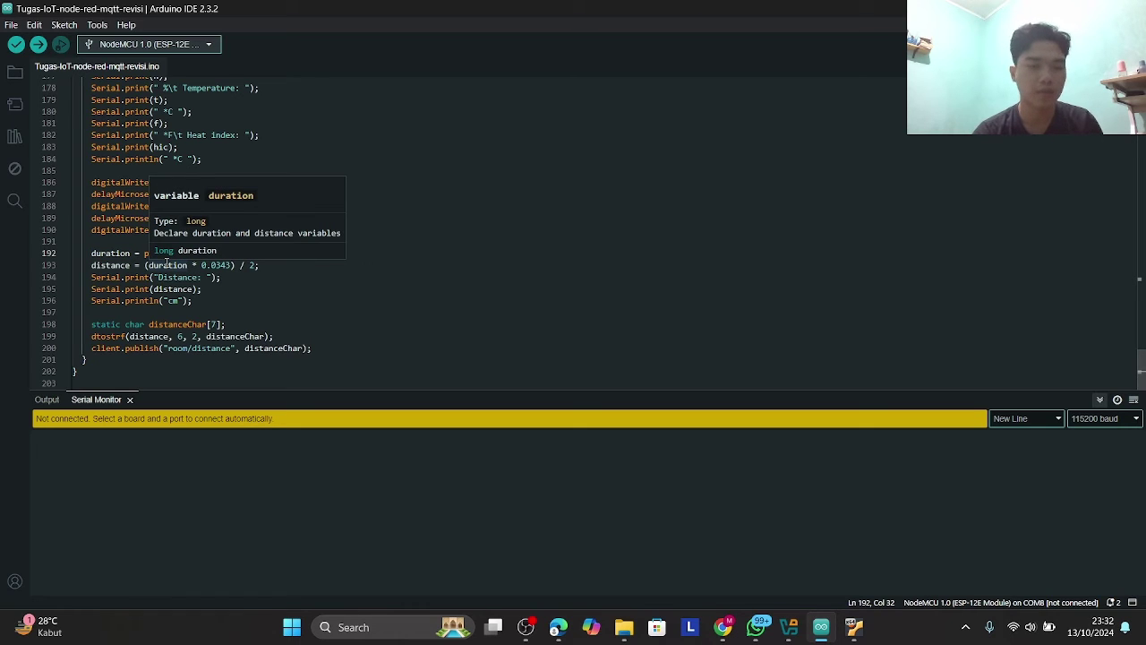
{"action": "left_click", "coordinate": [168, 264]}
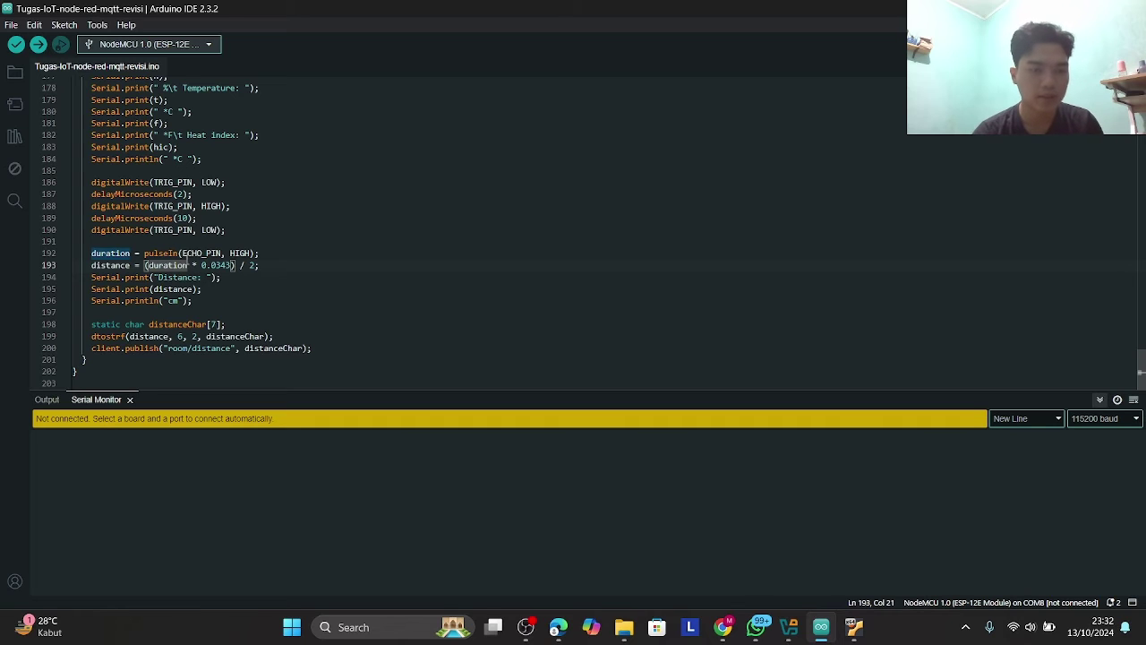
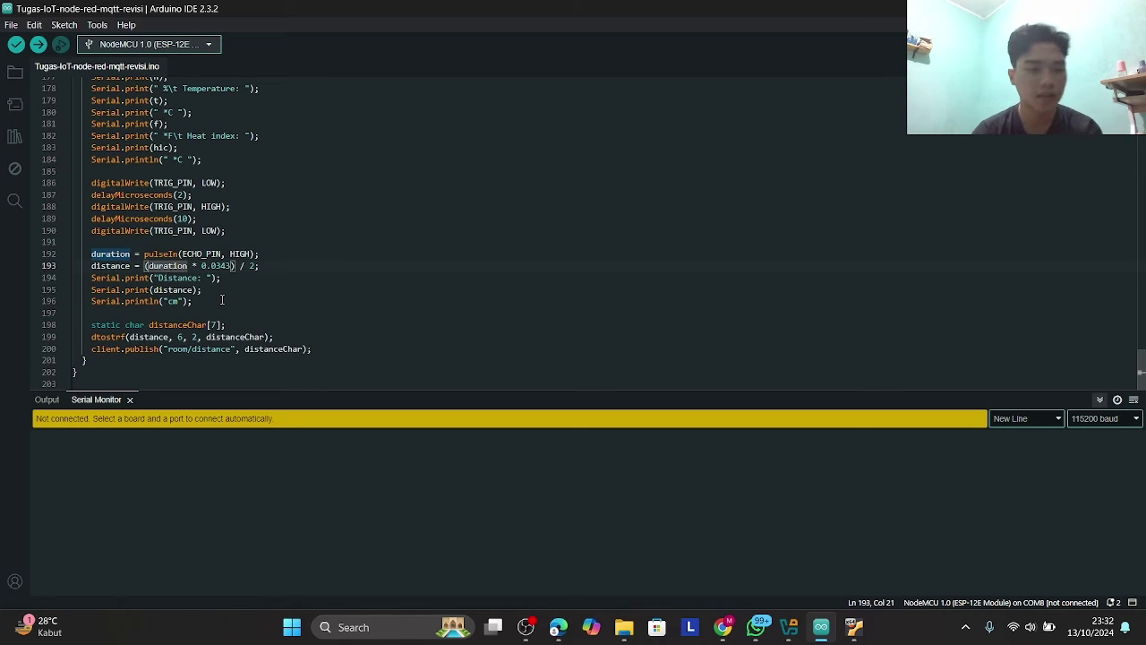
- Upload the sketch to the NodeMCU while reviewing the code, until 295888 bytes are written and verified
{"action": "left_click", "coordinate": [172, 300]}
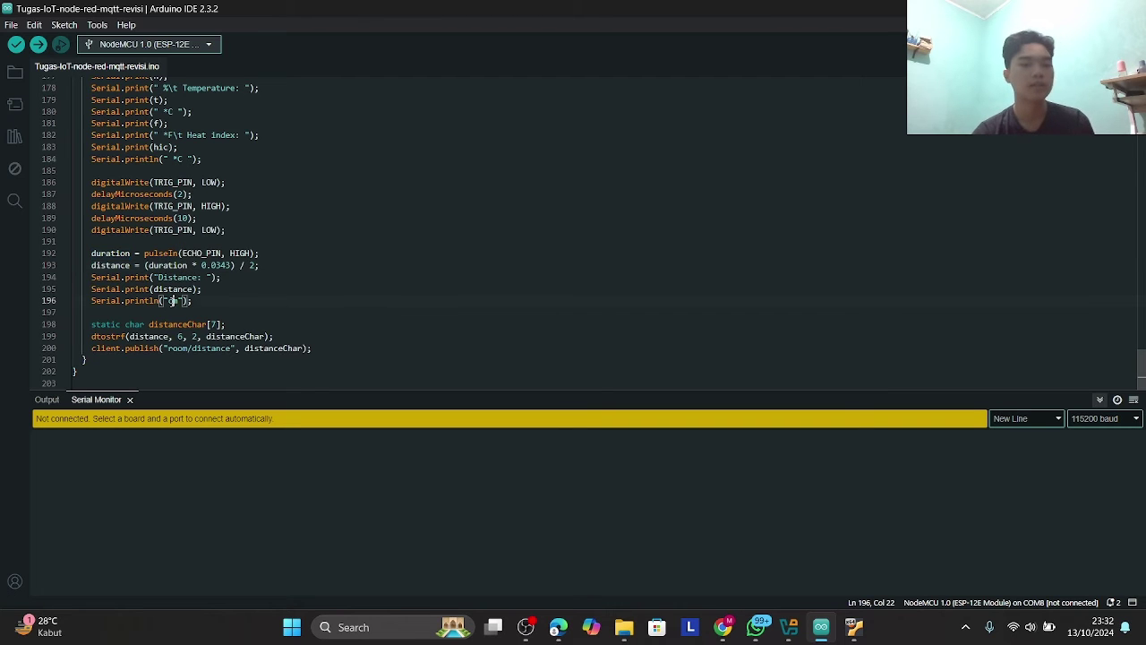
{"action": "scroll", "coordinate": [195, 319], "scroll_direction": "up", "scroll_amount": 3}
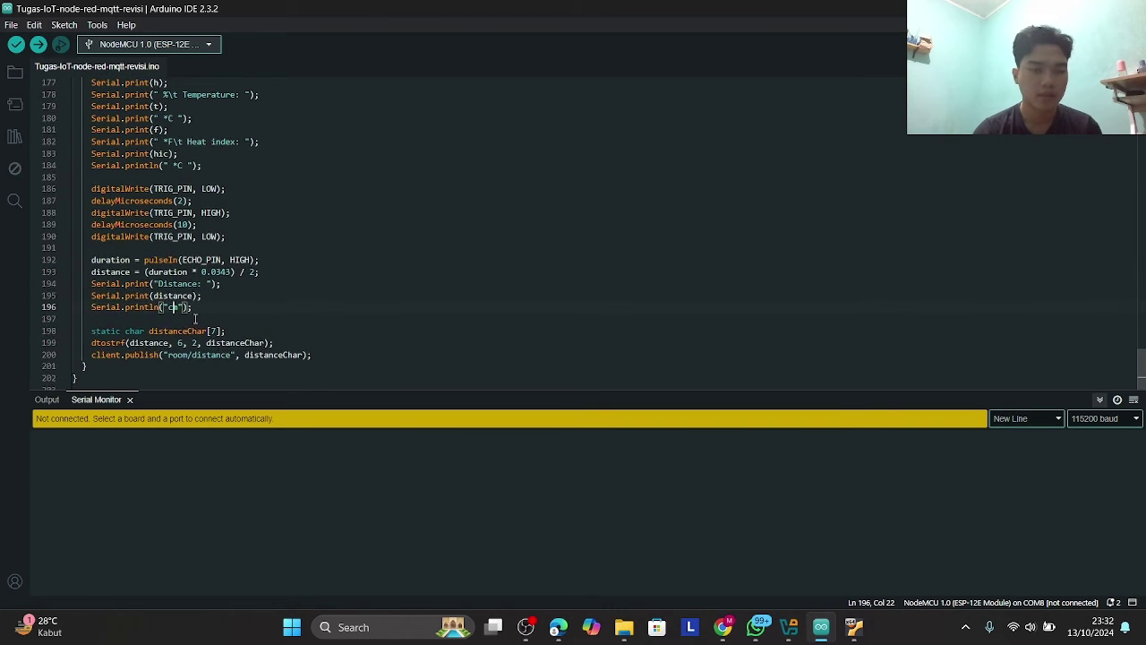
{"action": "scroll", "coordinate": [195, 320], "scroll_direction": "up", "scroll_amount": 20}
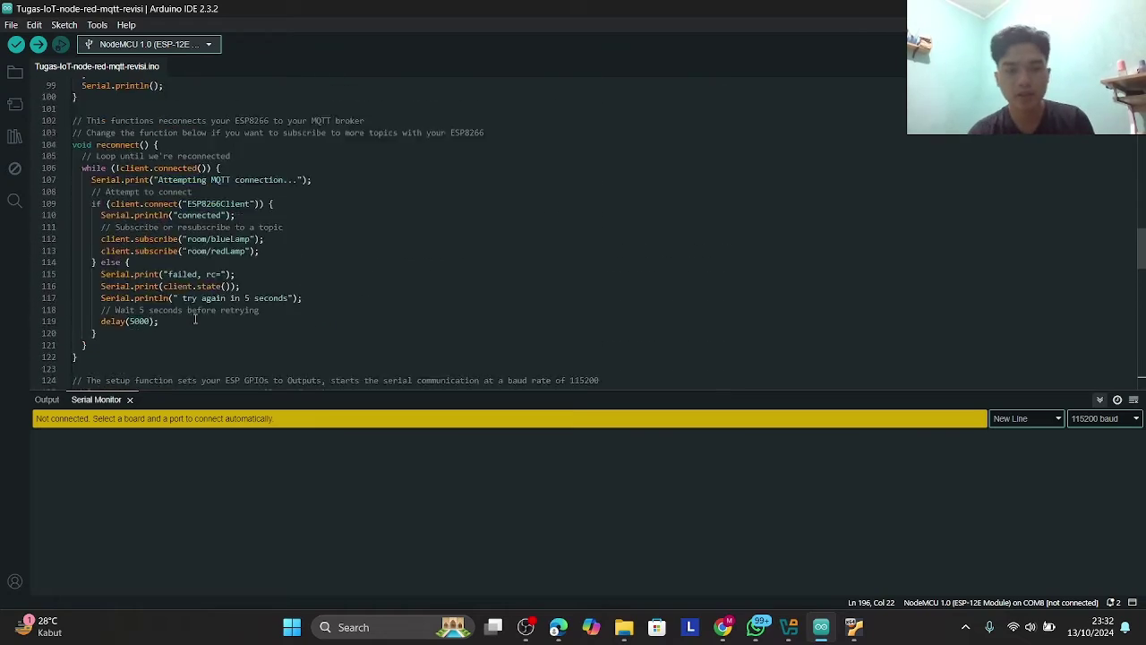
{"action": "scroll", "coordinate": [196, 319], "scroll_direction": "up", "scroll_amount": 10}
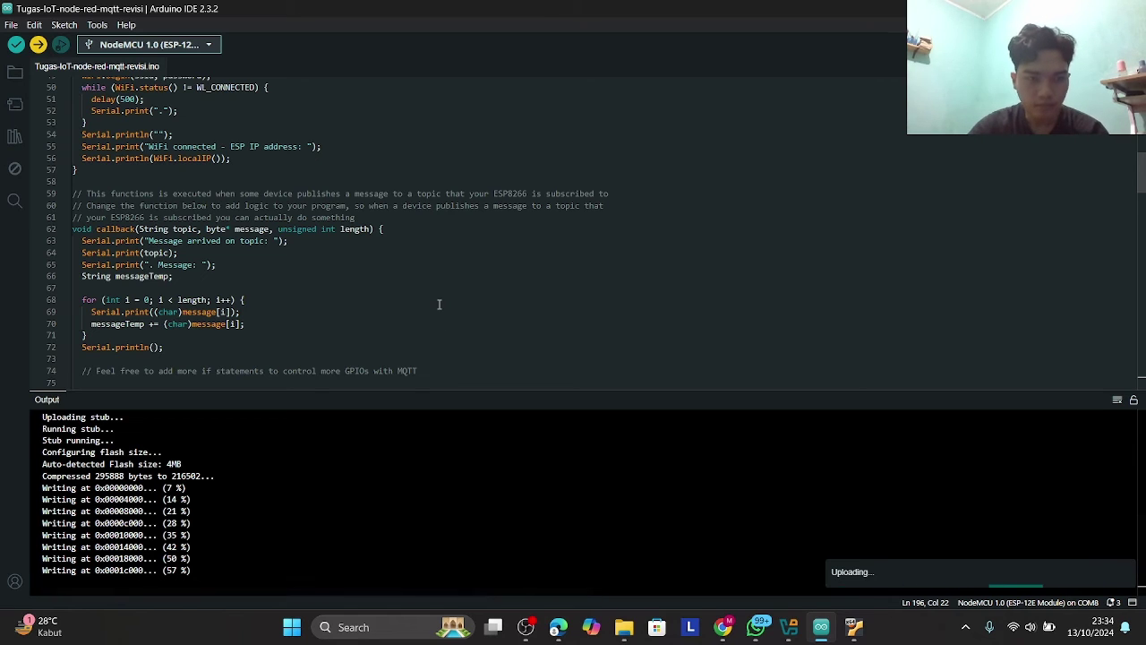
{"action": "scroll", "coordinate": [439, 304], "scroll_direction": "up", "scroll_amount": 7}
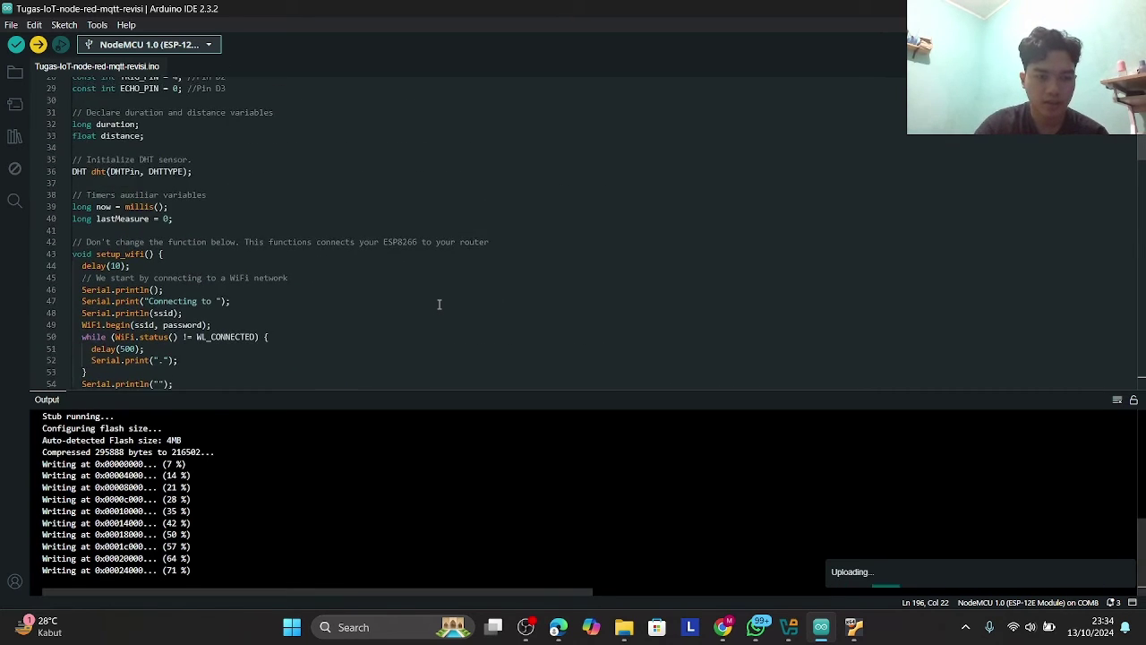
{"action": "scroll", "coordinate": [438, 304], "scroll_direction": "up", "scroll_amount": 9}
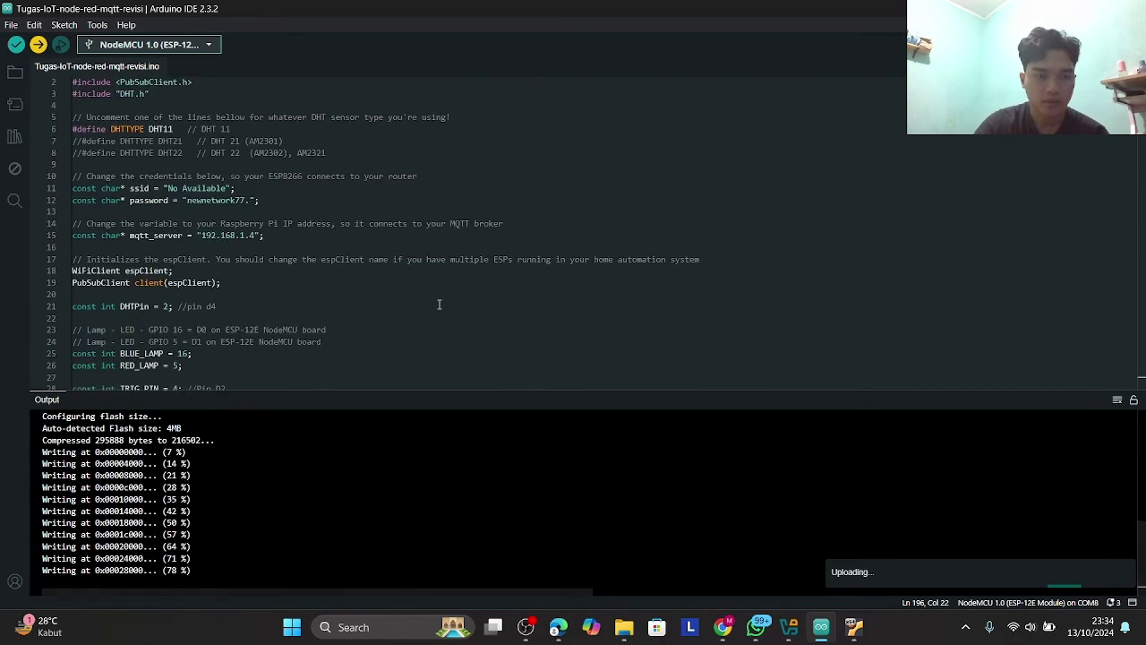
{"action": "scroll", "coordinate": [438, 304], "scroll_direction": "down", "scroll_amount": 16}
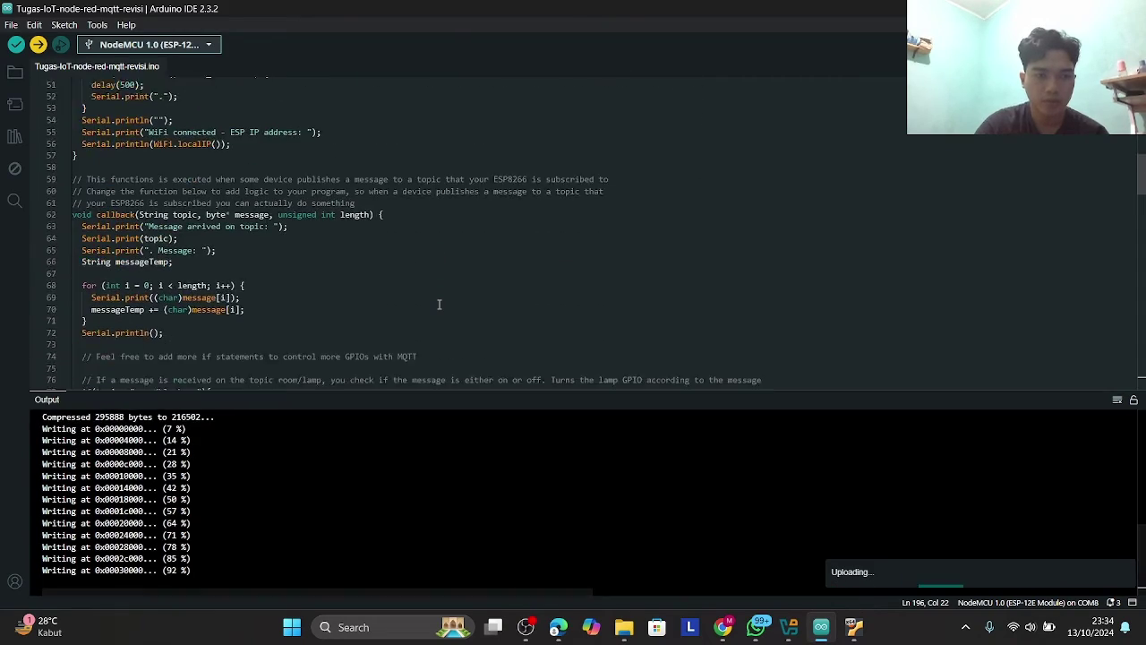
{"action": "scroll", "coordinate": [438, 304], "scroll_direction": "down", "scroll_amount": 8}
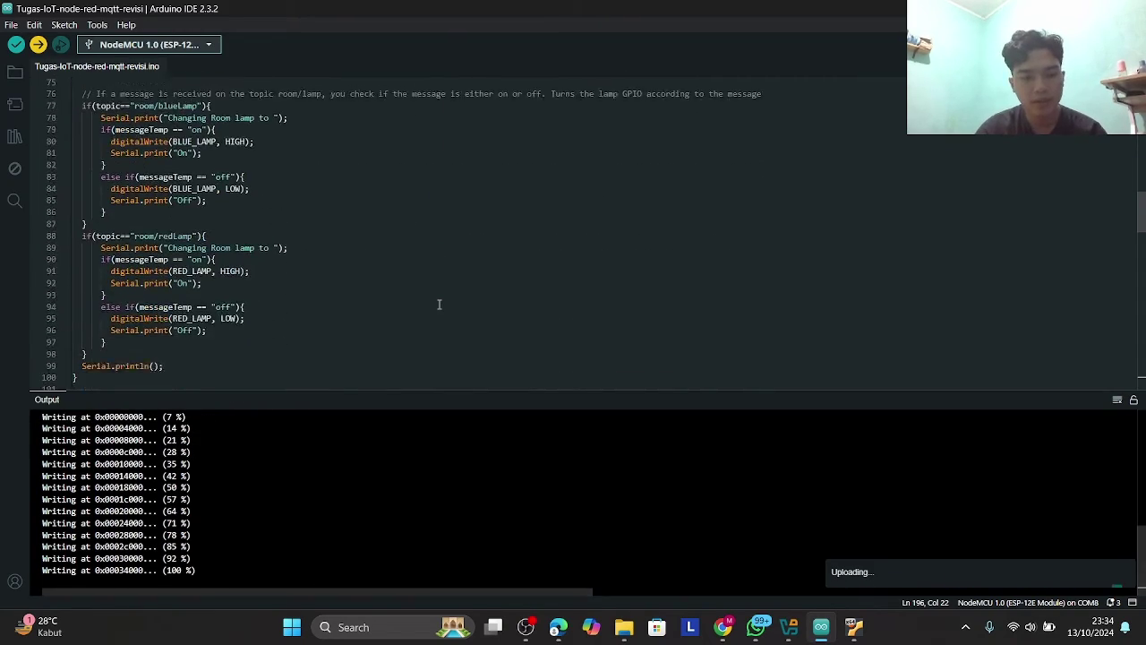
{"action": "scroll", "coordinate": [439, 305], "scroll_direction": "down", "scroll_amount": 4}
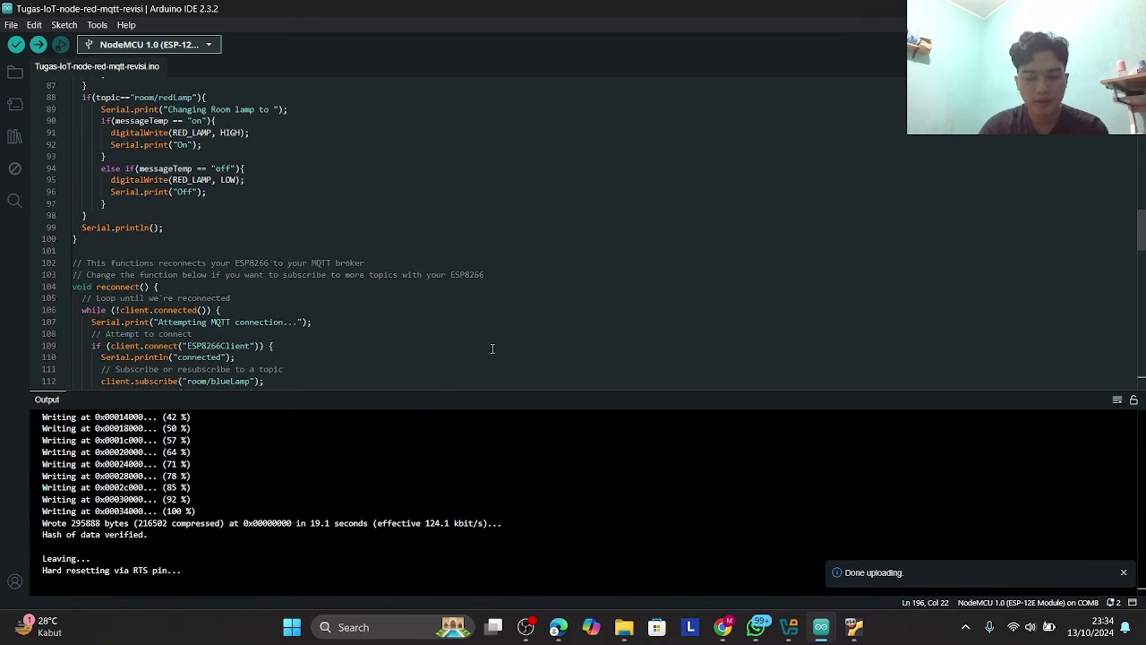
{"action": "scroll", "coordinate": [491, 348], "scroll_direction": "down", "scroll_amount": 1}
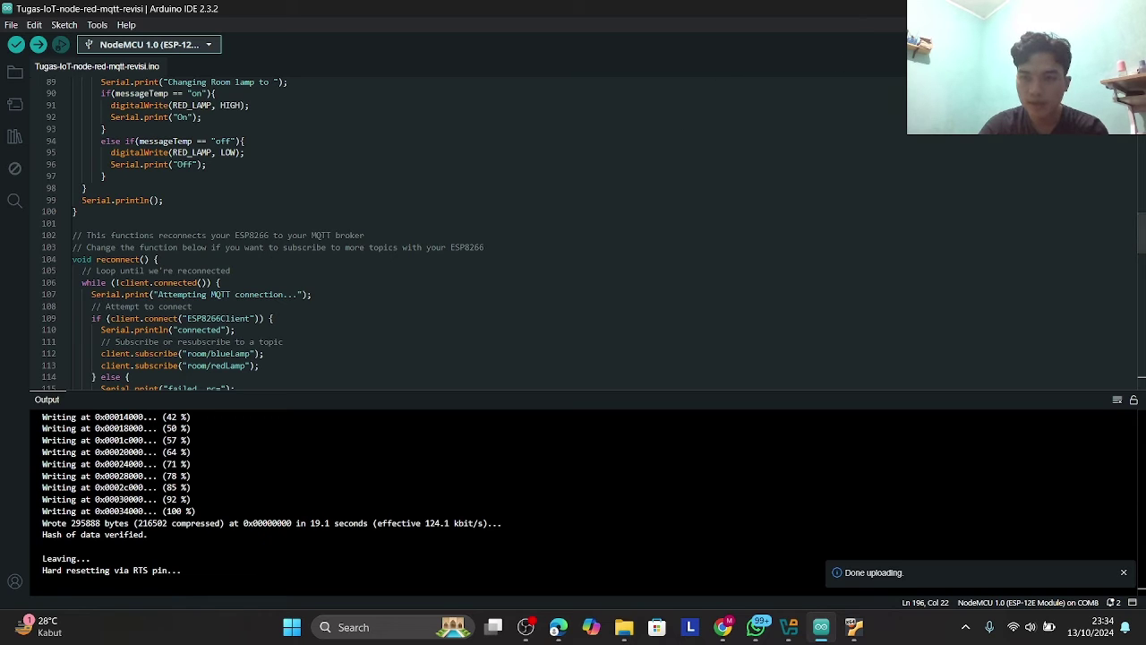
- Reload the Node-RED dashboard in Edge, then go back to the flow editor showing the lamp nodes
{"action": "mouse_move", "coordinate": [556, 630]}
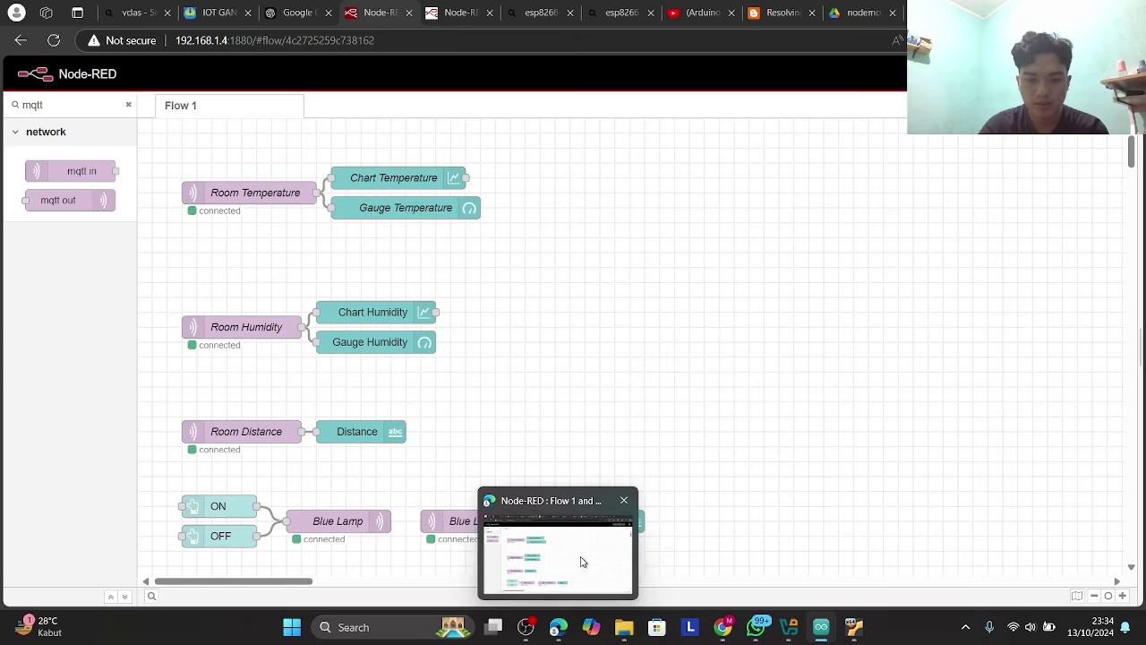
{"action": "left_click", "coordinate": [583, 558]}
{"action": "left_click", "coordinate": [442, 6]}
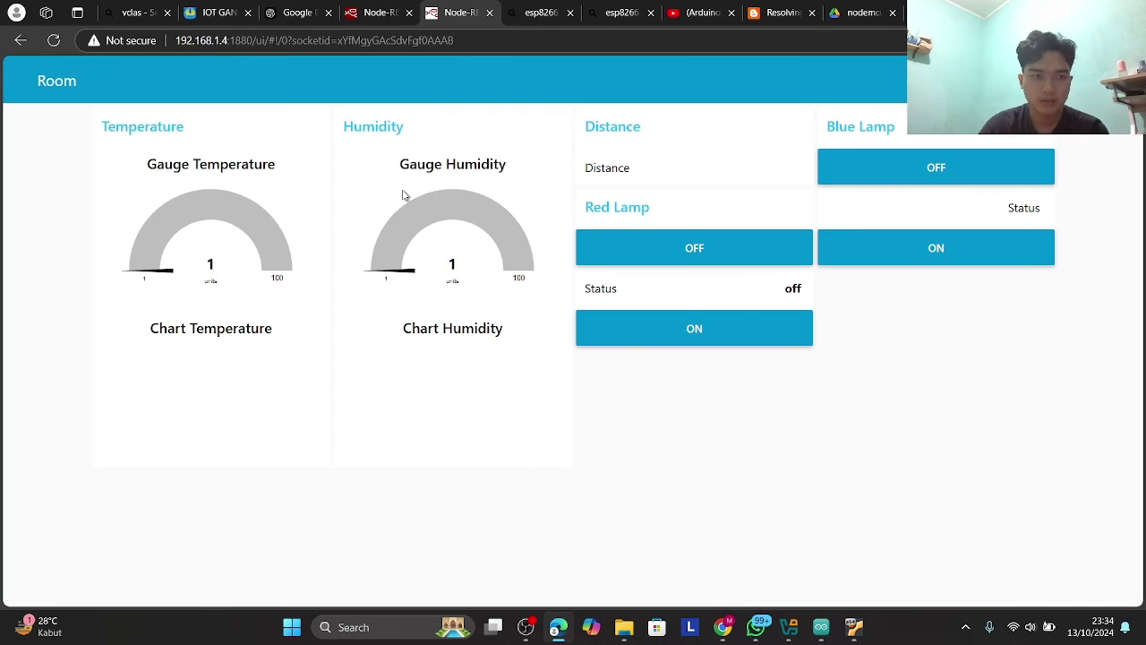
{"action": "left_click", "coordinate": [56, 42]}
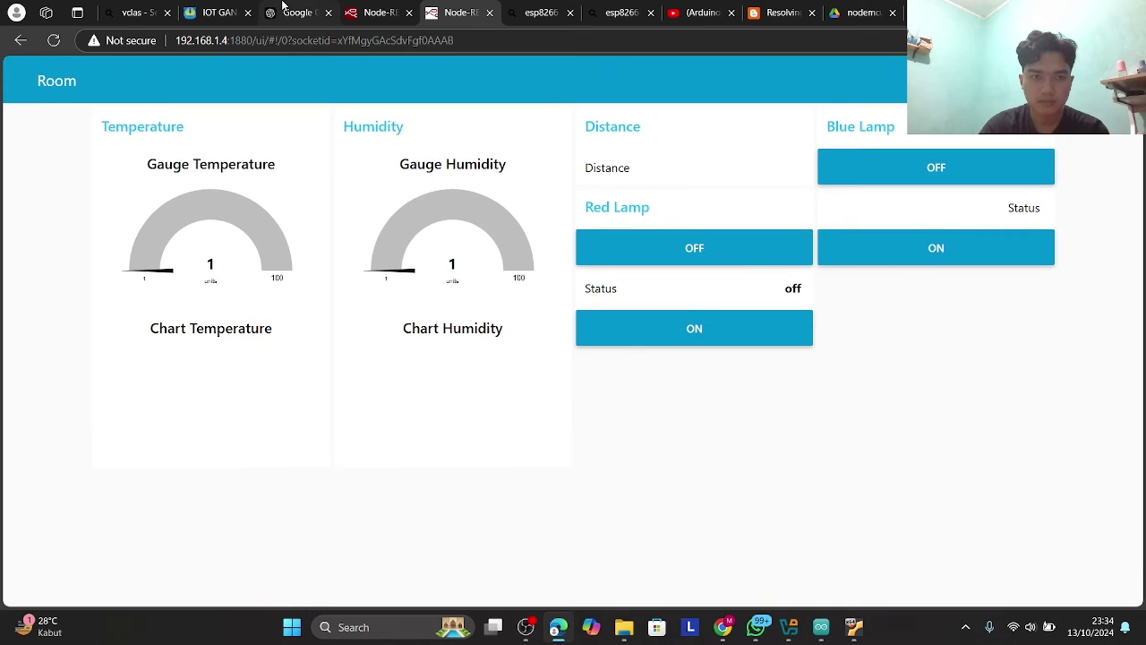
{"action": "left_click", "coordinate": [376, 12]}
{"action": "scroll", "coordinate": [364, 200], "scroll_direction": "down", "scroll_amount": 3}
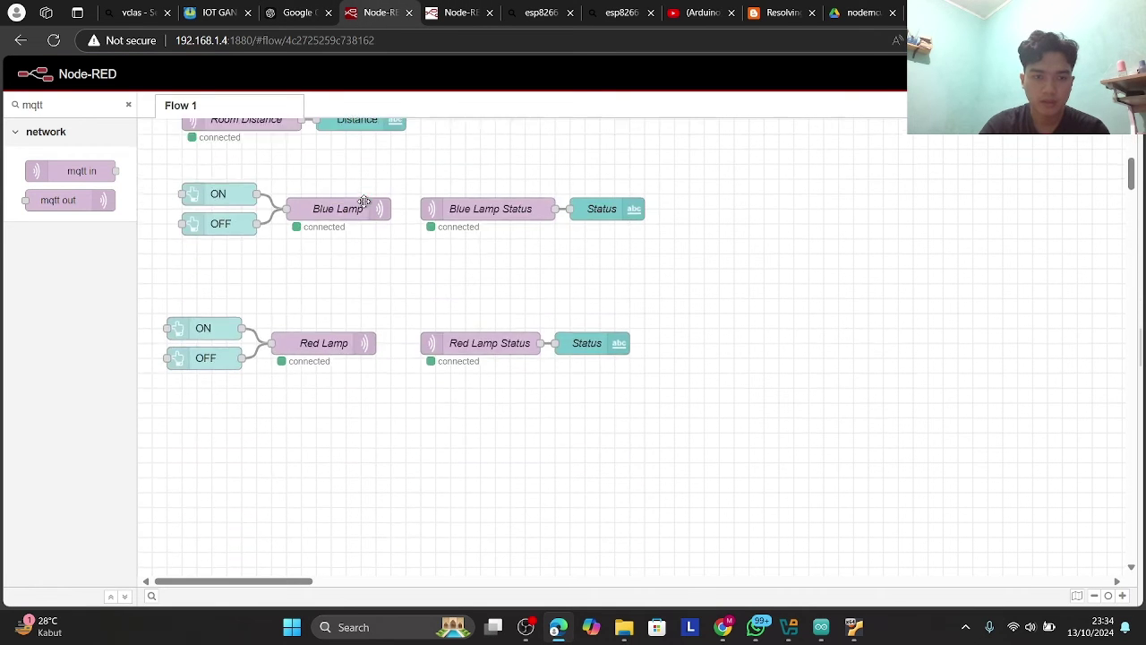
{"action": "scroll", "coordinate": [364, 201], "scroll_direction": "up", "scroll_amount": 3}
- Copy the Node-RED address into the pinout search tab and load it with the /ui path
{"action": "left_click", "coordinate": [291, 35]}
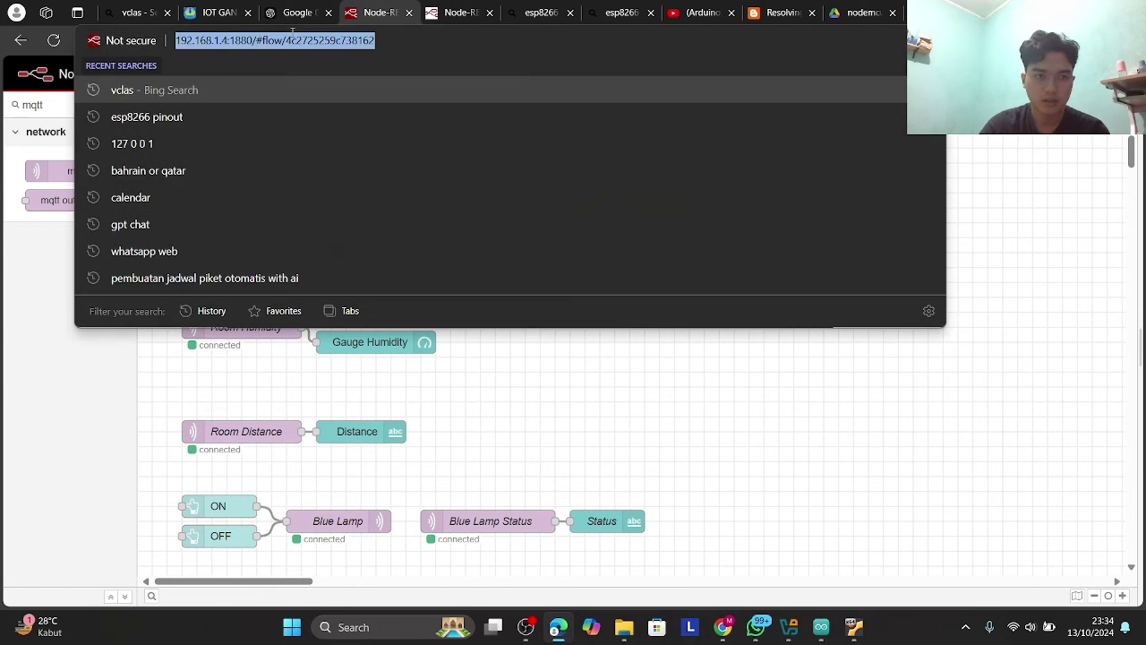
{"action": "left_click", "coordinate": [291, 37]}
{"action": "double_click", "coordinate": [304, 41]}
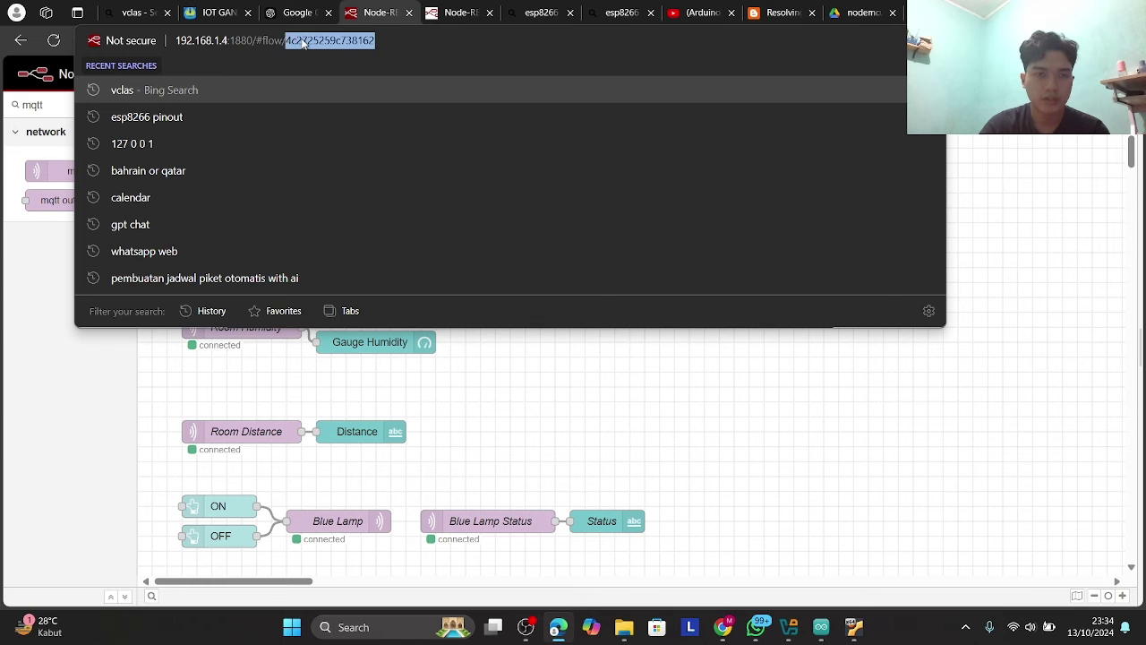
{"action": "triple_click", "coordinate": [280, 50]}
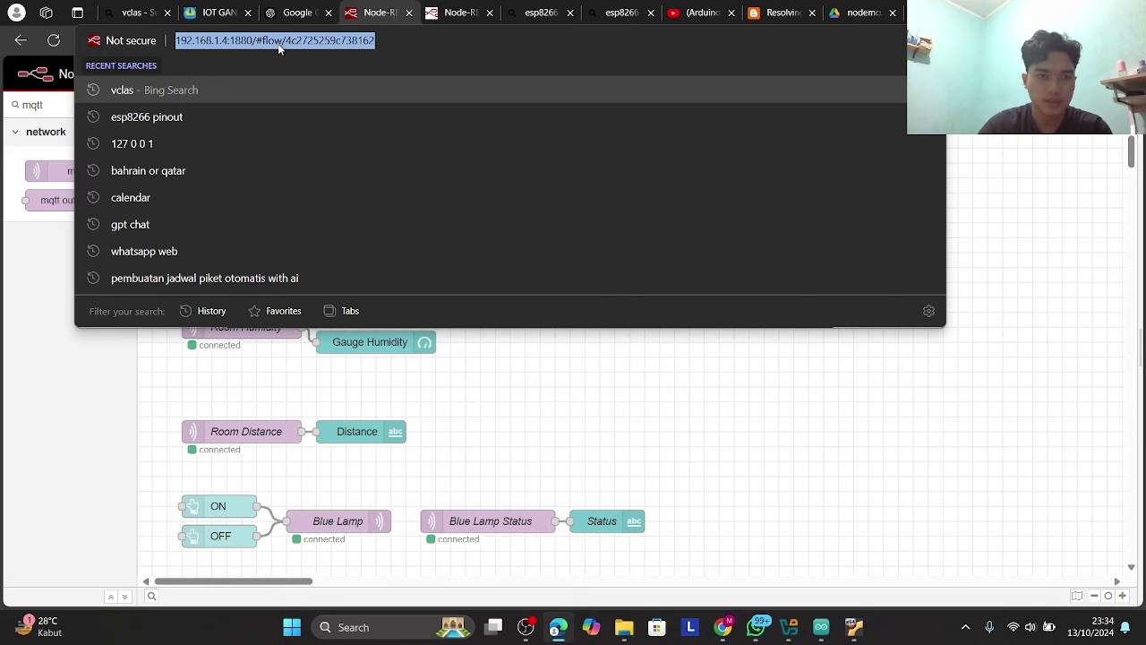
{"action": "left_click", "coordinate": [530, 13]}
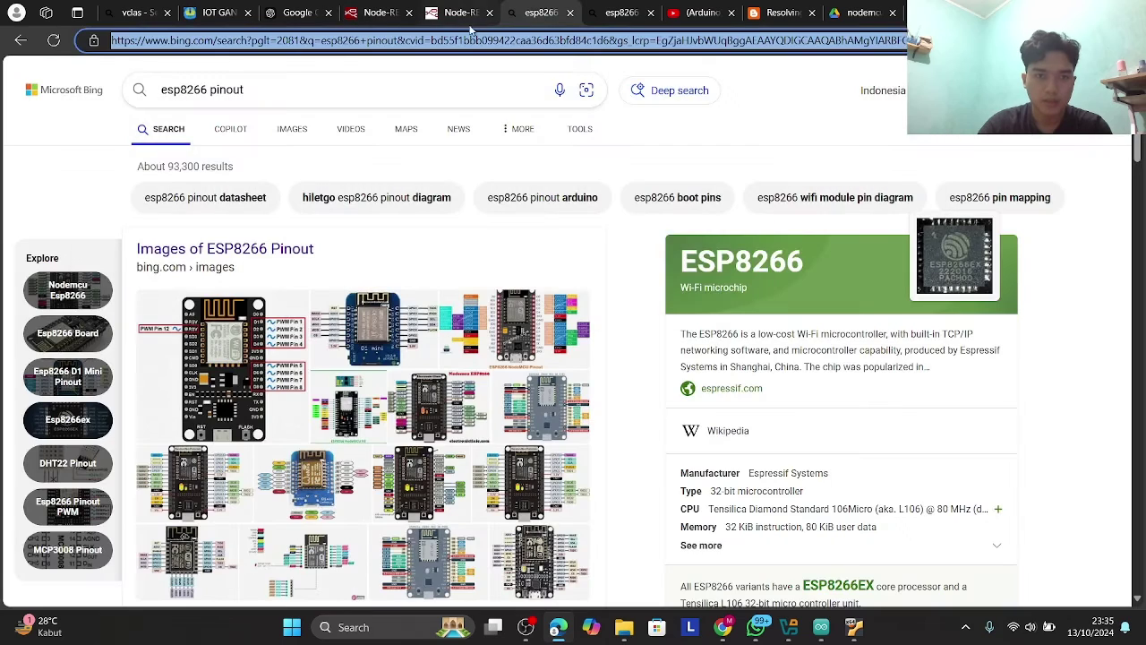
{"action": "type", "text": "http://192.168.1.4:1880/#flow/4c2725259c73816"}
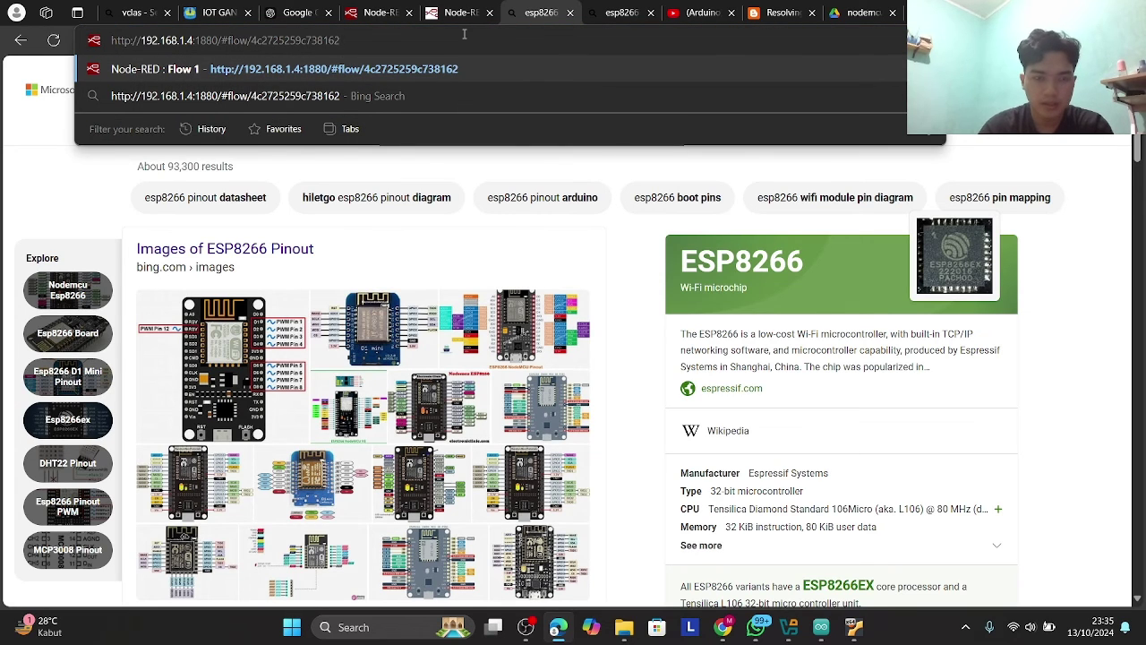
{"action": "key", "text": "BackSpace"}
{"action": "key", "text": "BackSpace"}
{"action": "key", "text": "BackSpace"}
{"action": "key", "text": "BackSpace"}
{"action": "key", "text": "BackSpace"}
{"action": "key", "text": "BackSpace"}
{"action": "key", "text": "BackSpace"}
{"action": "key", "text": "BackSpace"}
{"action": "key", "text": "BackSpace"}
{"action": "key", "text": "BackSpace"}
{"action": "key", "text": "BackSpace"}
{"action": "key", "text": "BackSpace"}
{"action": "key", "text": "BackSpace"}
{"action": "key", "text": "BackSpace"}
{"action": "key", "text": "BackSpace"}
{"action": "key", "text": "BackSpace"}
{"action": "key", "text": "BackSpace"}
{"action": "key", "text": "BackSpace"}
{"action": "key", "text": "BackSpace"}
{"action": "key", "text": "BackSpace"}
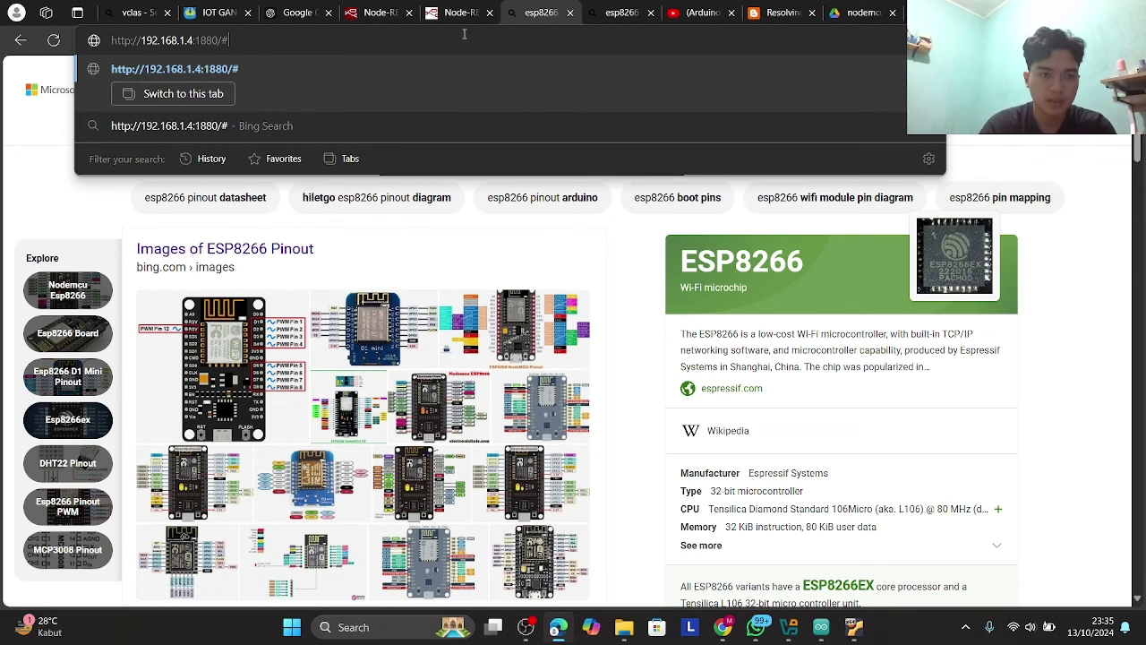
{"action": "type", "text": "ui"}
{"action": "key", "text": "Return"}
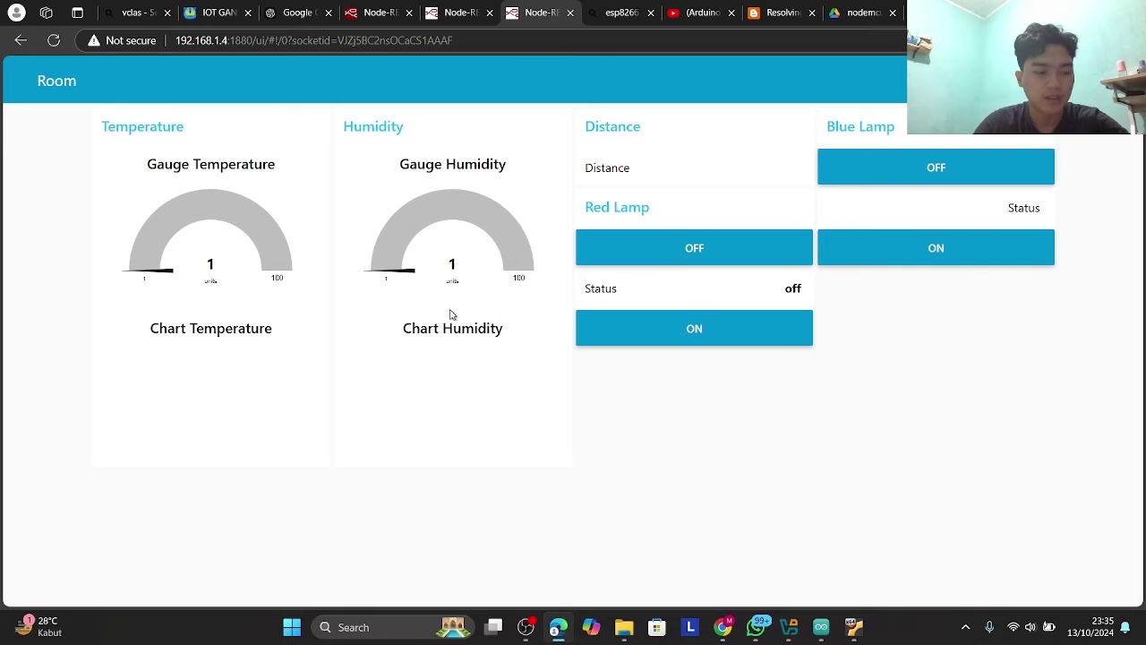
- Let the Room dashboard run until it shows temperature 35.33, humidity 89 and distance 22.48
{"action": "left_click", "coordinate": [537, 637]}
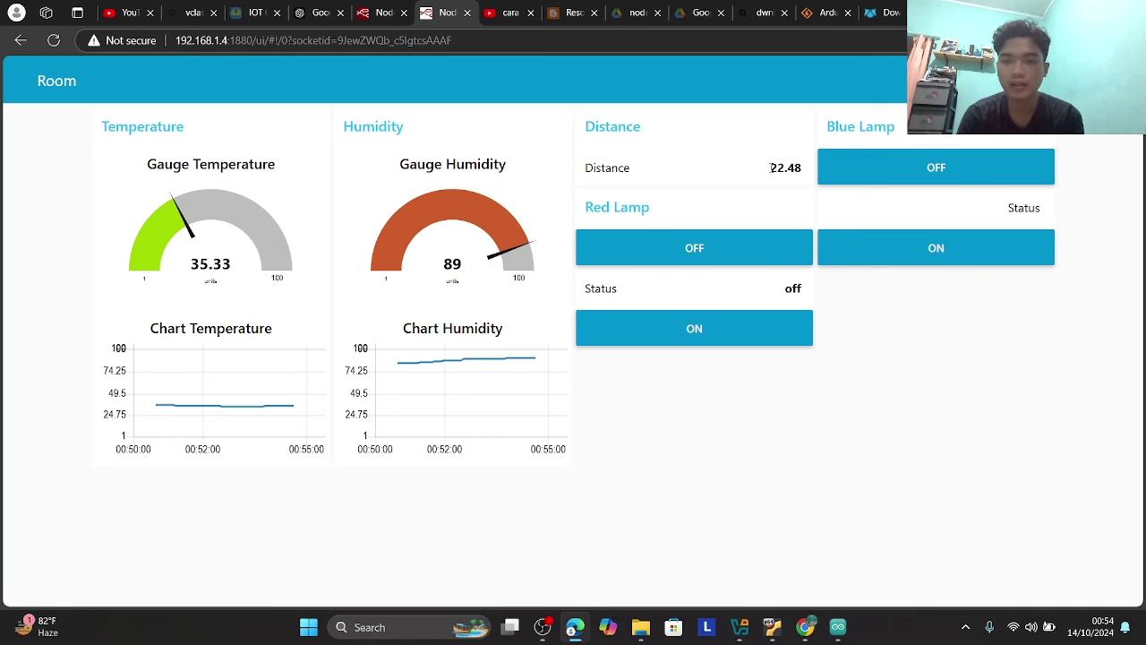
- Highlight the Distance reading and watch it climb to 27.65, with temperature 57.29 and humidity 98
{"action": "left_click_drag", "start_coordinate": [771, 168], "coordinate": [811, 173]}
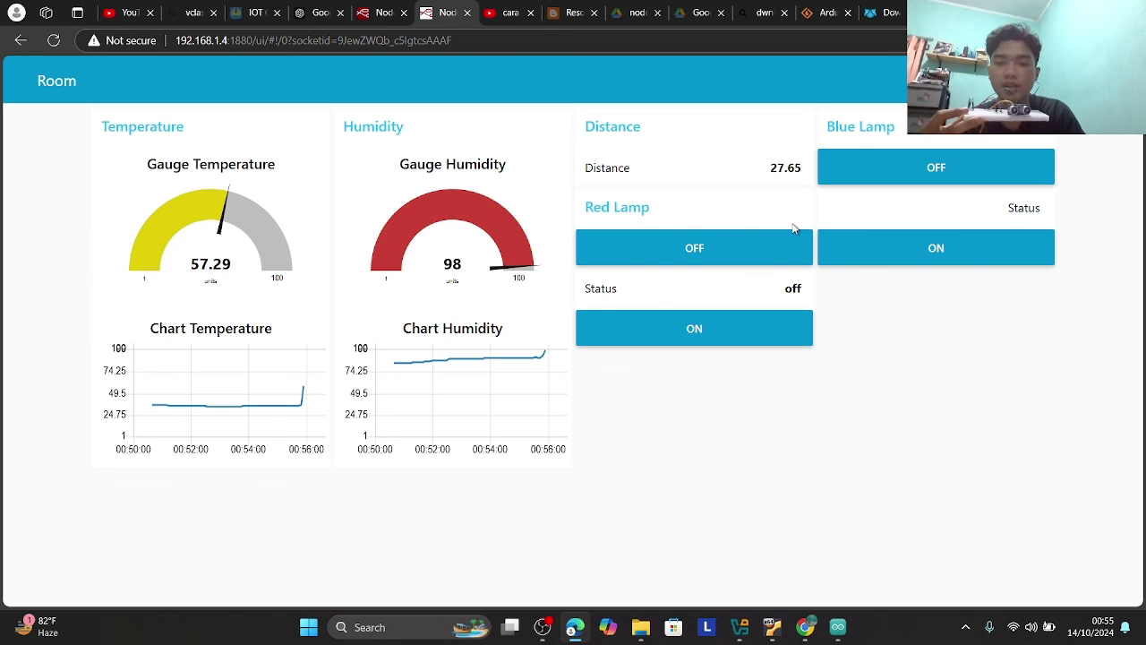
- Toggle the Red Lamp, then the Blue Lamp, on, off and on again, leaving both on
{"action": "left_click", "coordinate": [729, 337]}
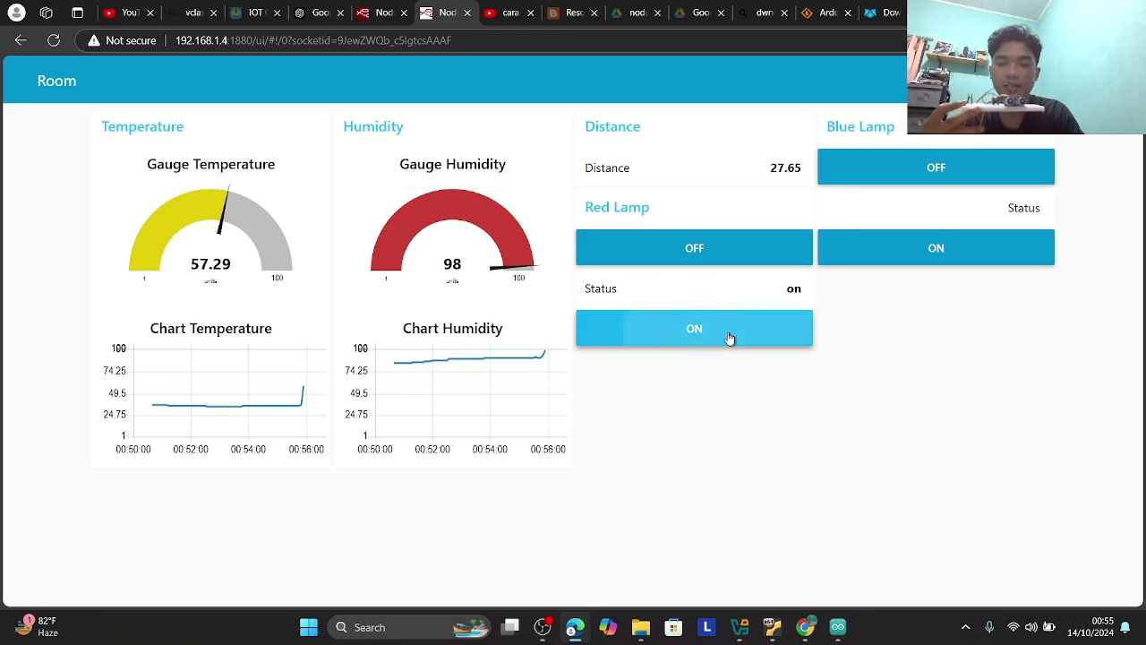
{"action": "left_click", "coordinate": [768, 252]}
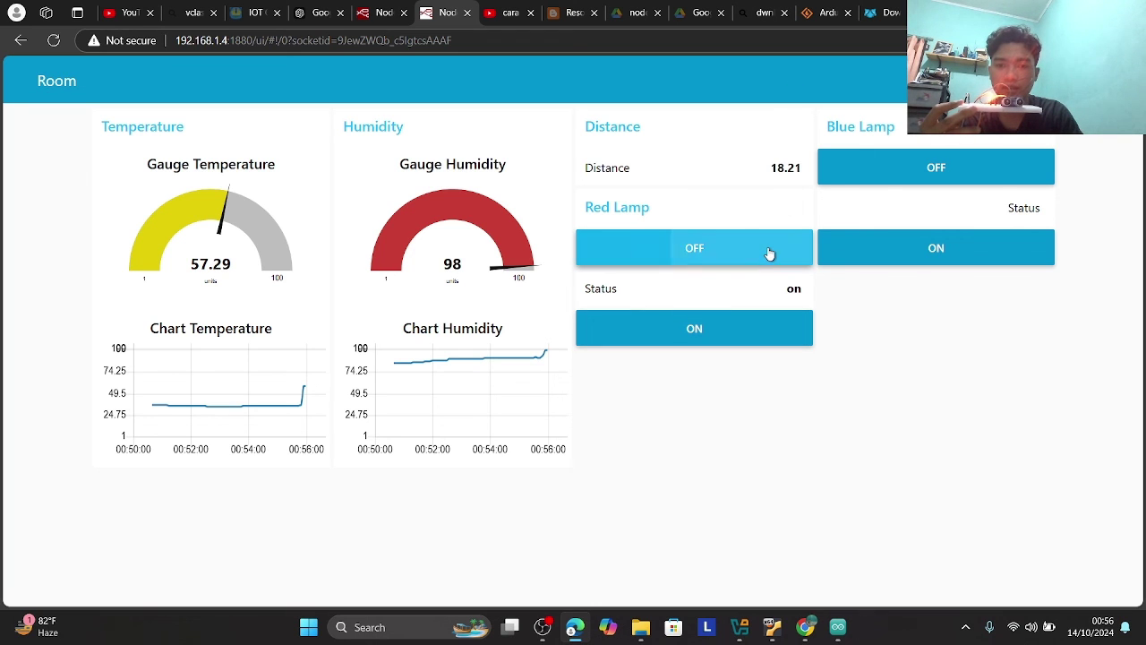
{"action": "left_click", "coordinate": [757, 333]}
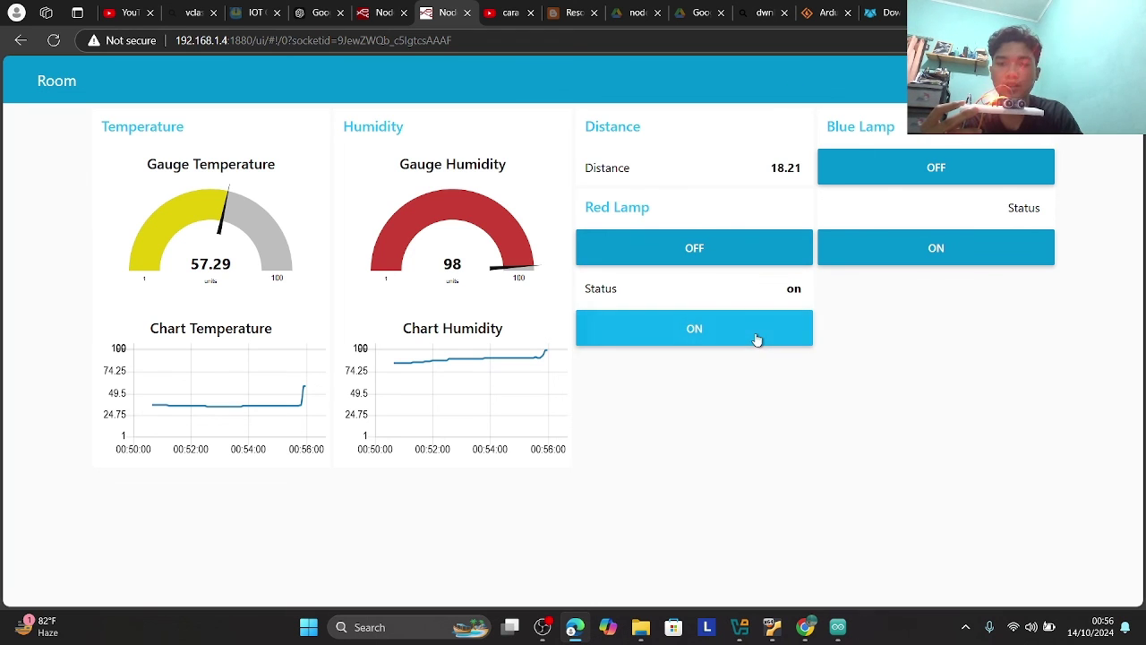
{"action": "left_click", "coordinate": [882, 253]}
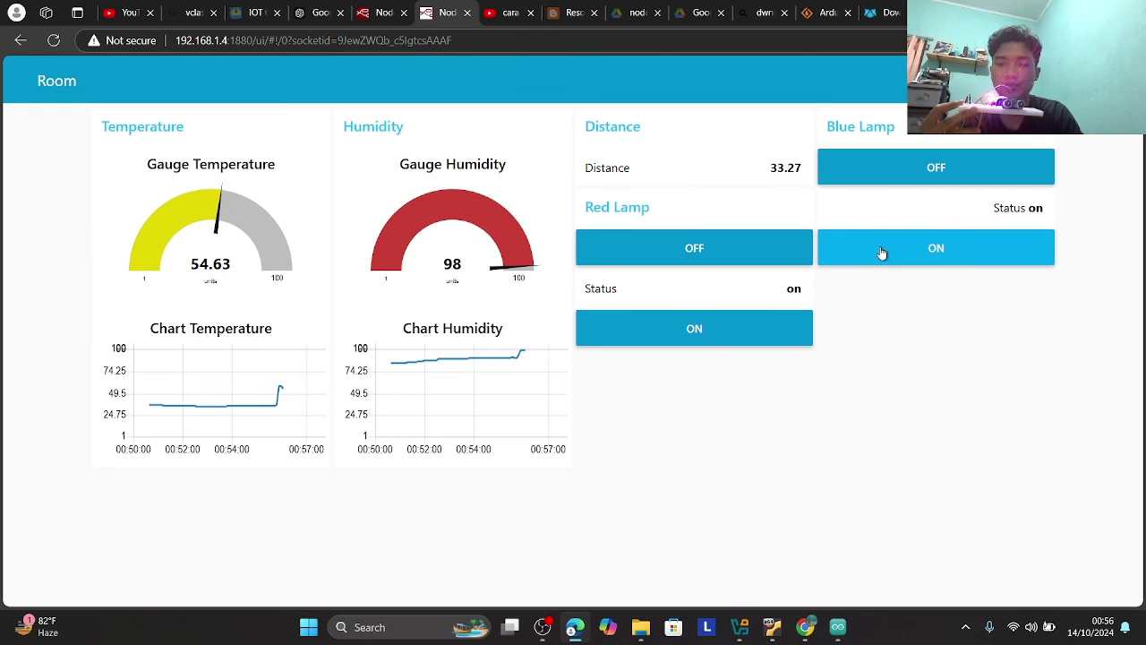
{"action": "left_click", "coordinate": [899, 163]}
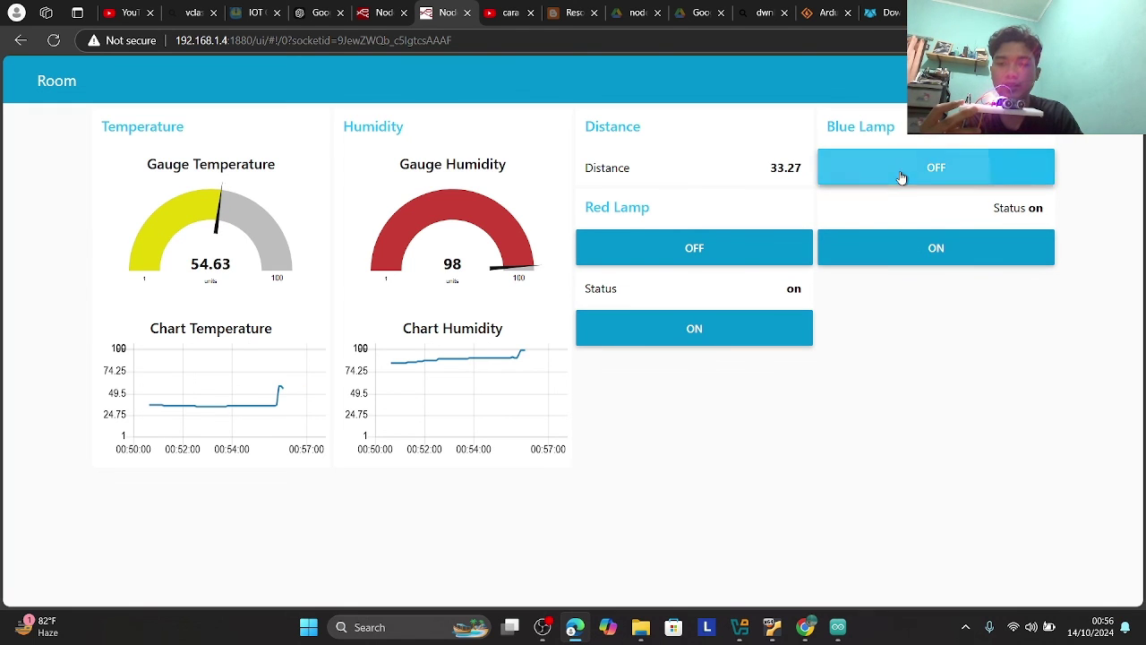
{"action": "left_click", "coordinate": [900, 243]}
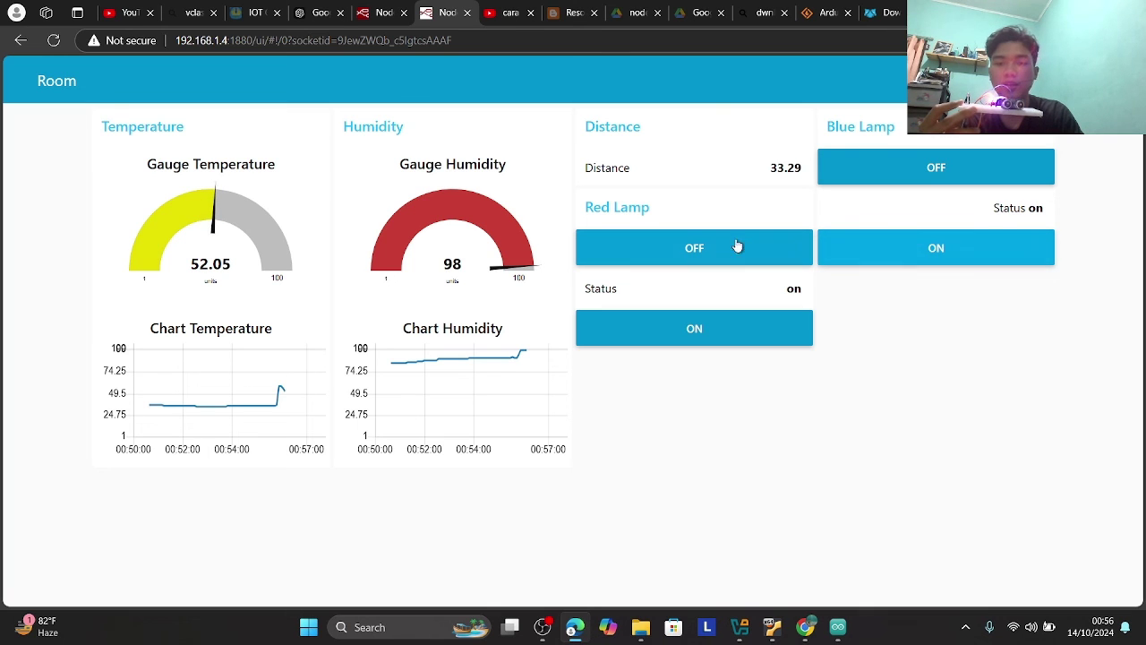